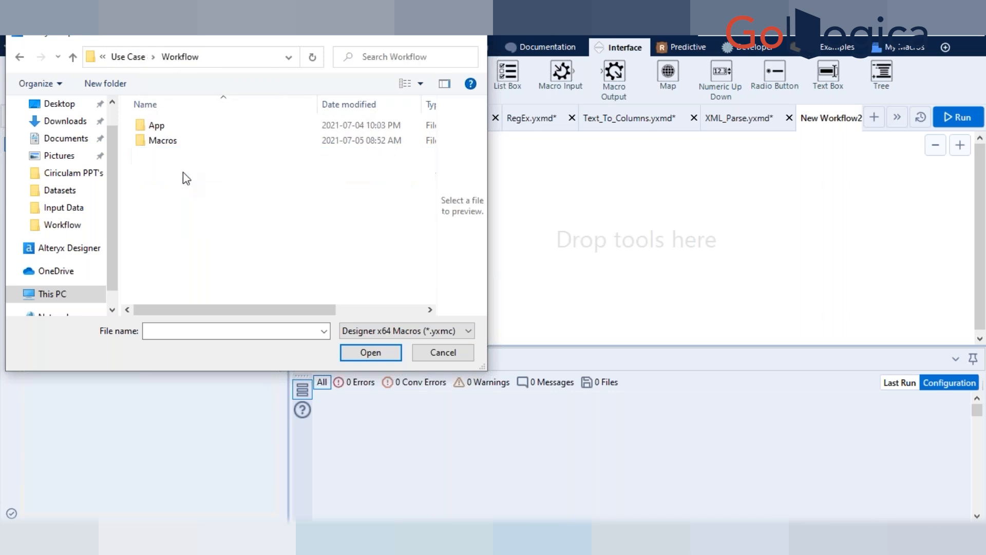
# Step: Insert the Tax Rate Macro from the Workflow\Macros folder onto the New Workflow2 canvas
pyautogui.doubleClick(176, 144)
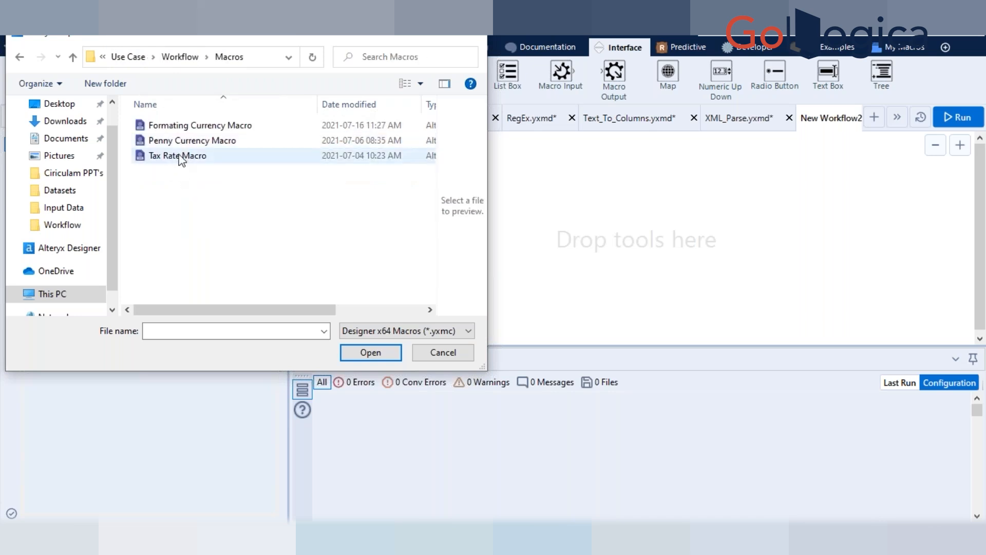
pyautogui.click(180, 157)
pyautogui.click(368, 353)
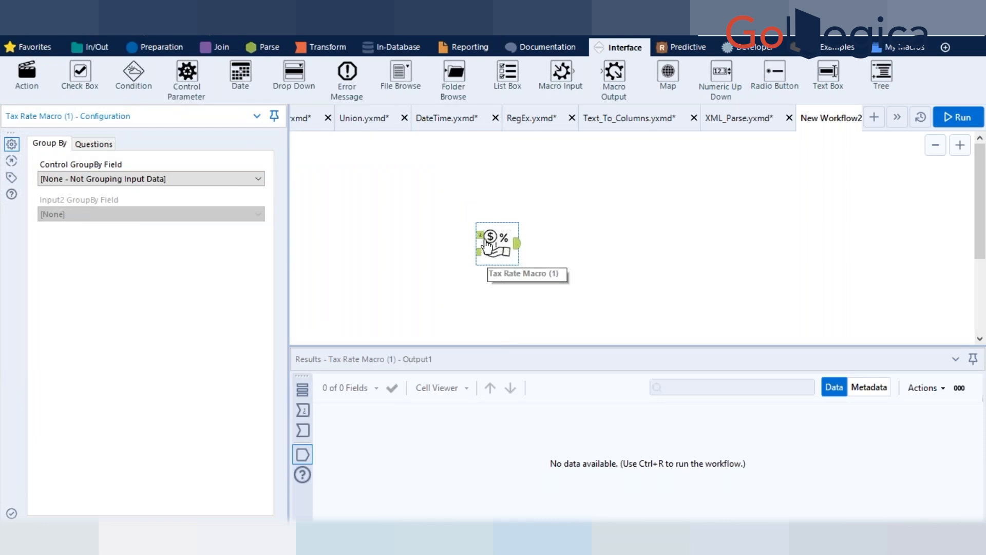
# Step: Display the Interface Designer for the new workflow and hide it again
pyautogui.click(91, 32)
pyautogui.click(177, 136)
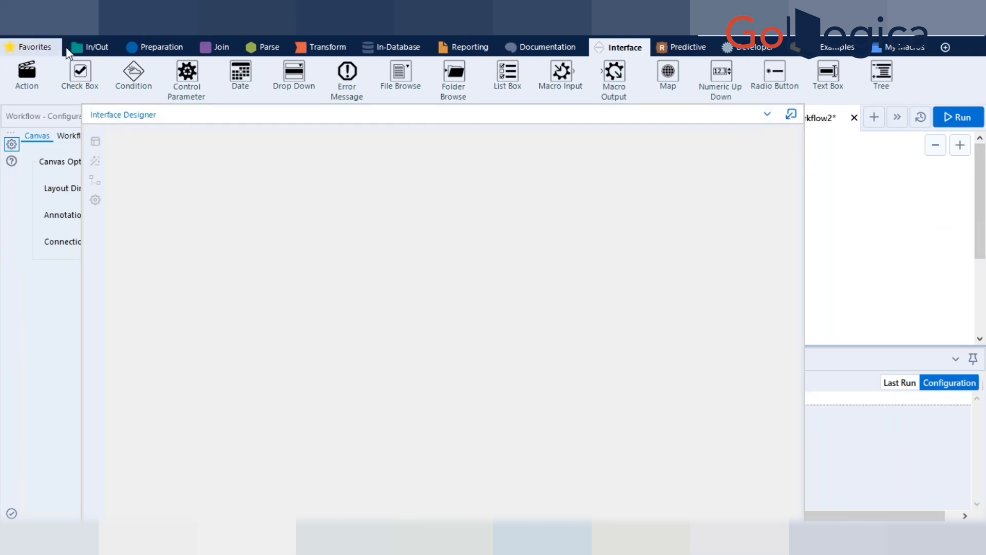
pyautogui.click(100, 28)
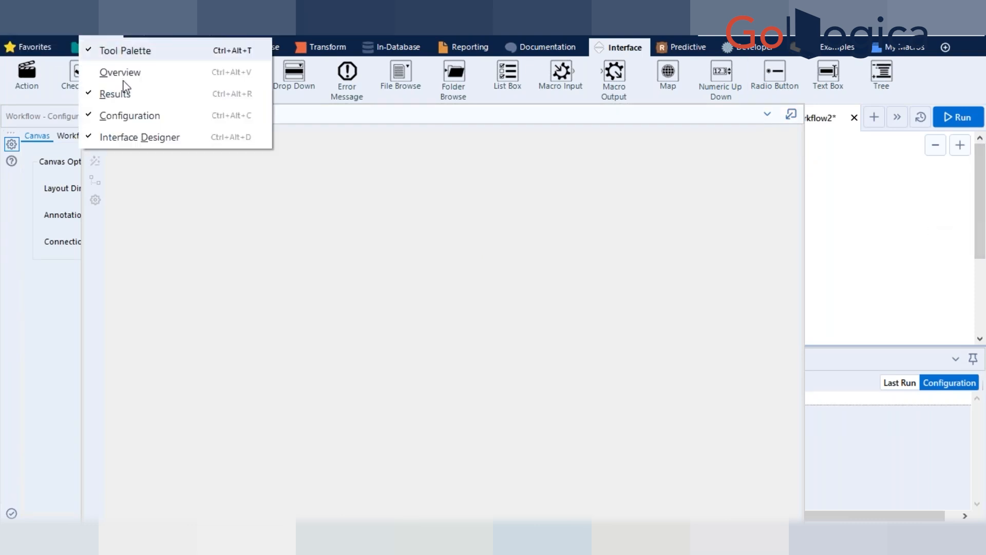
pyautogui.click(91, 138)
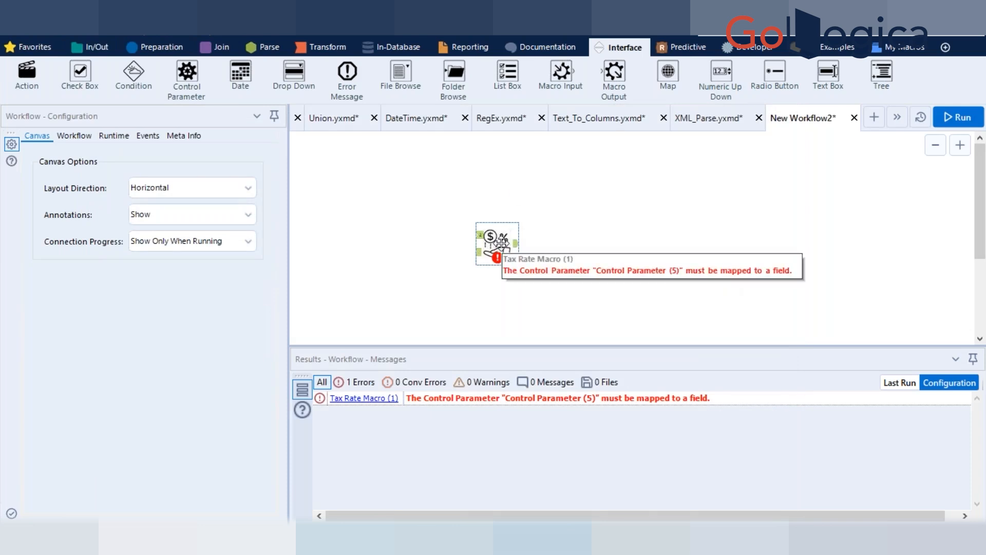
# Step: Delete the Tax Rate Macro tool from the New Workflow2 canvas
pyautogui.rightClick(508, 242)
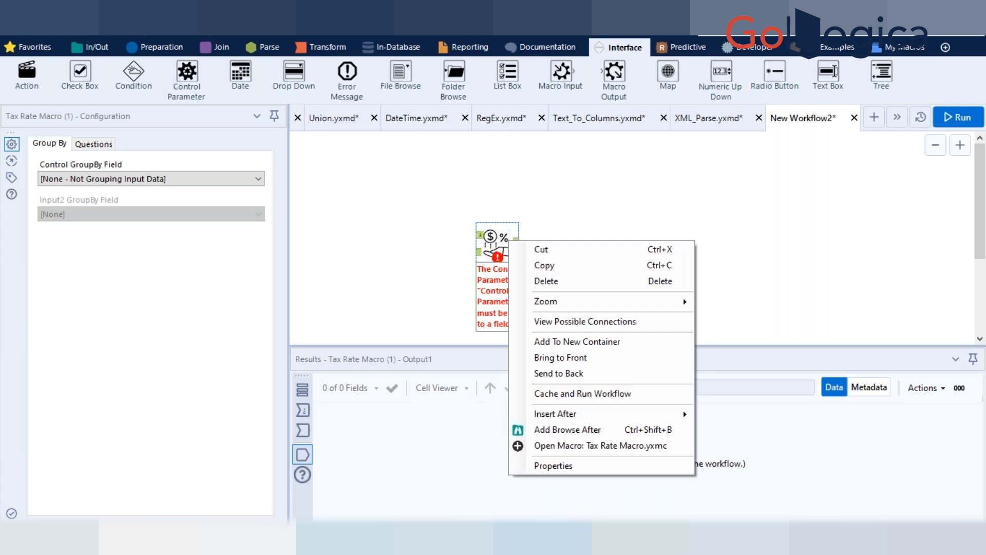
pyautogui.click(562, 282)
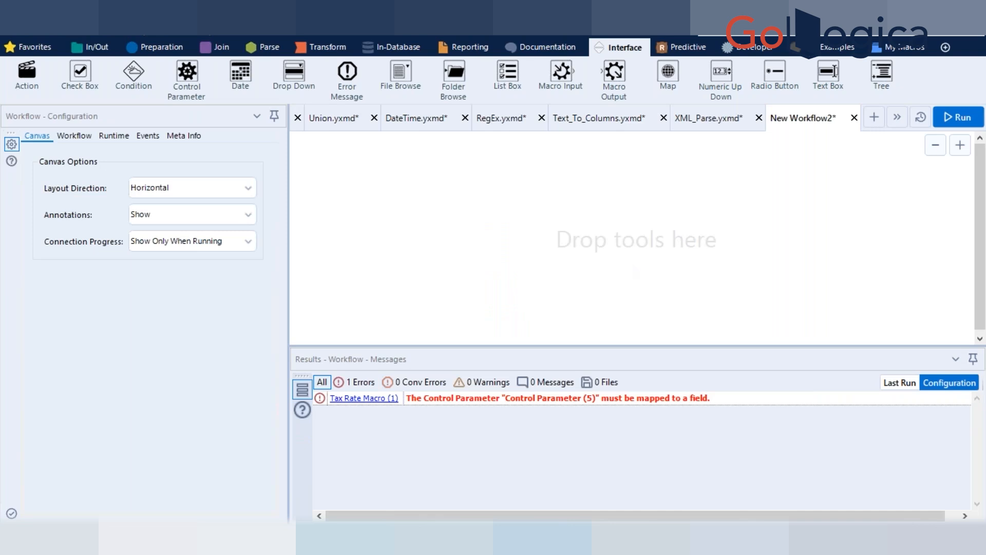
# Step: Open the Macro Workflow file from Desktop\Alteryx\Mindmajix Training\Workflows\Use Case\Workflow in the Designer
pyautogui.press('super+e')
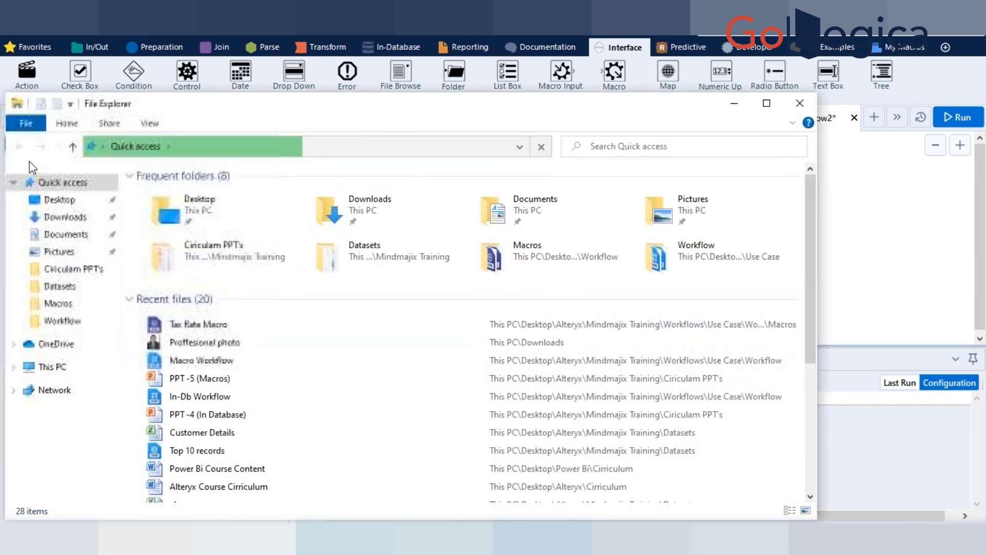
pyautogui.click(63, 203)
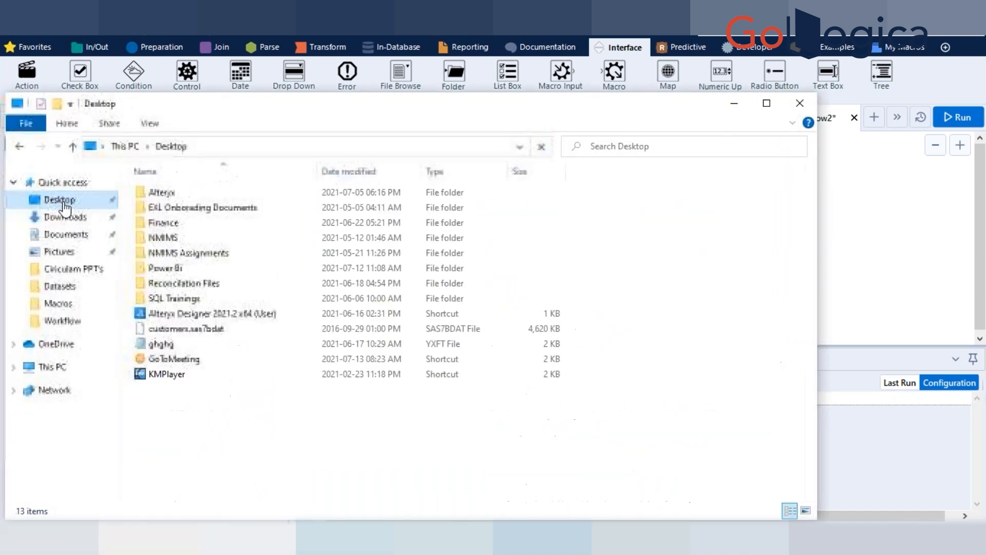
pyautogui.doubleClick(203, 192)
pyautogui.doubleClick(215, 208)
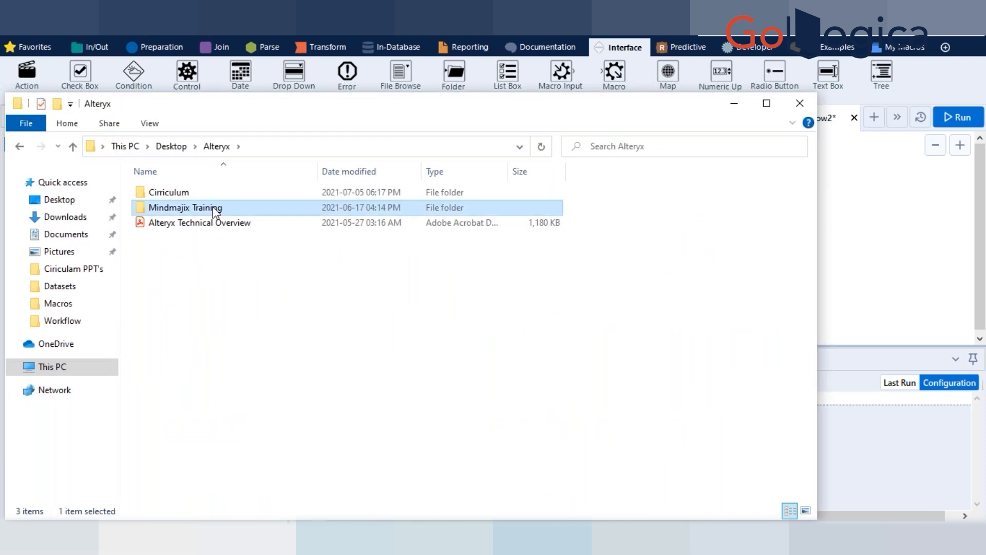
pyautogui.doubleClick(198, 254)
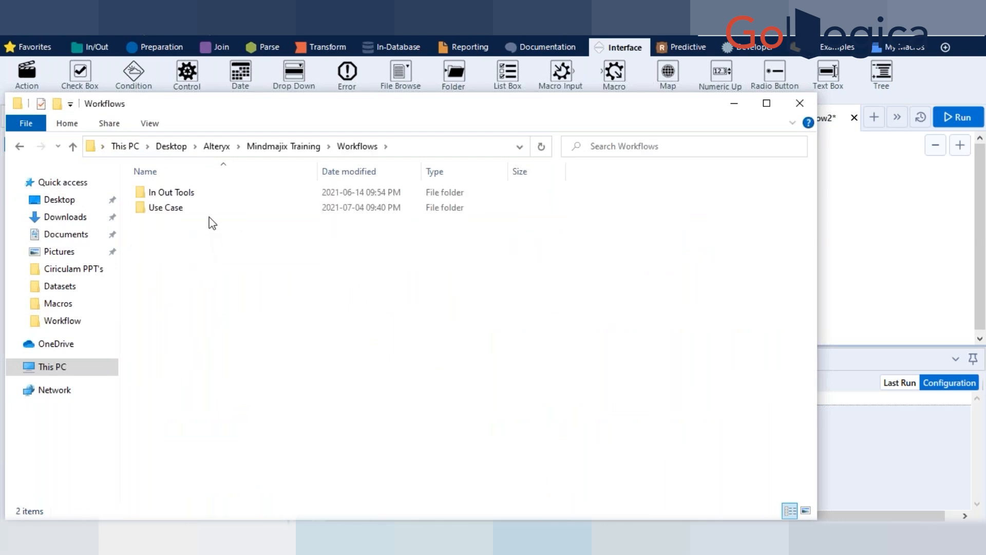
pyautogui.click(211, 210)
pyautogui.doubleClick(211, 210)
pyautogui.doubleClick(192, 237)
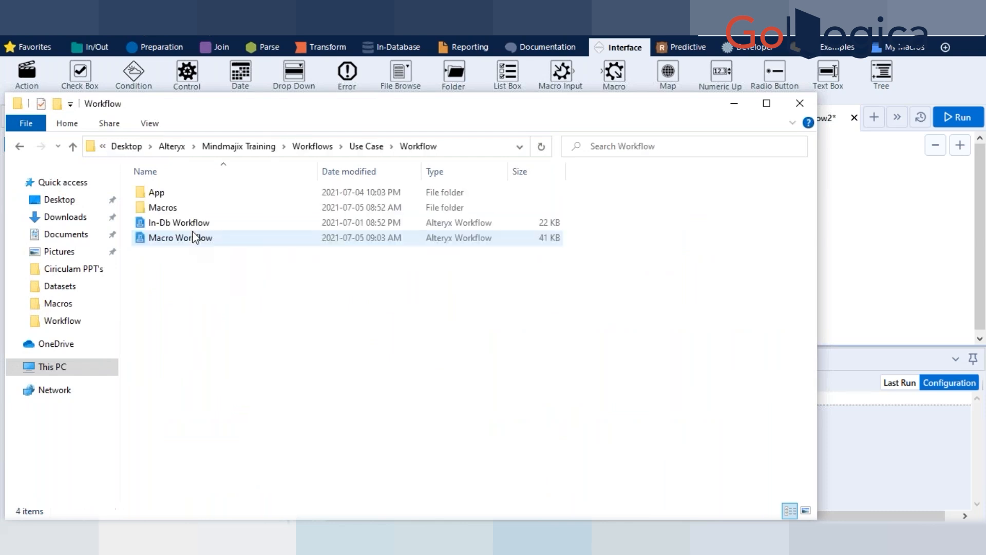
pyautogui.click(208, 236)
pyautogui.moveTo(208, 236); pyautogui.dragTo(722, 246)
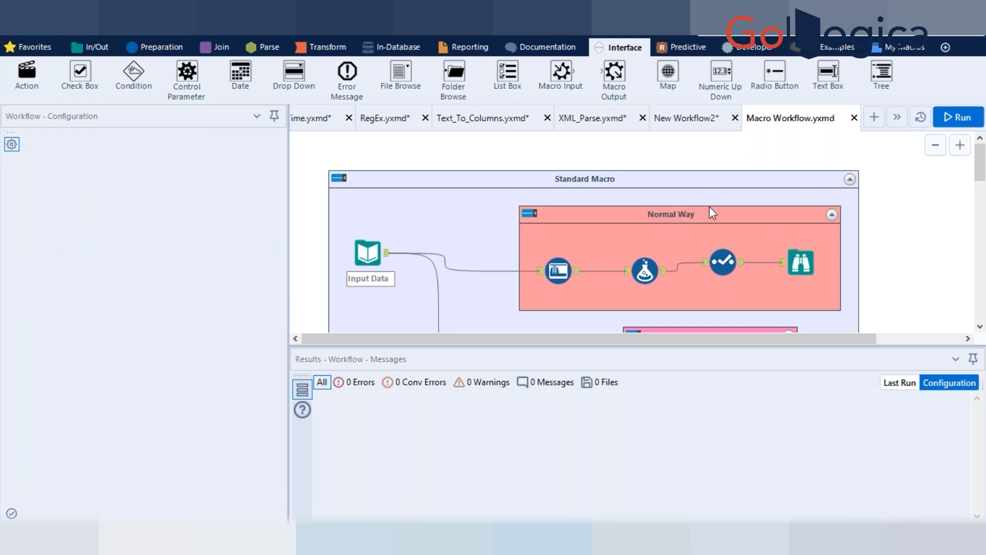
# Step: Hide the Interface Designer and run Macro Workflow
pyautogui.scroll(-2, 768, 249)
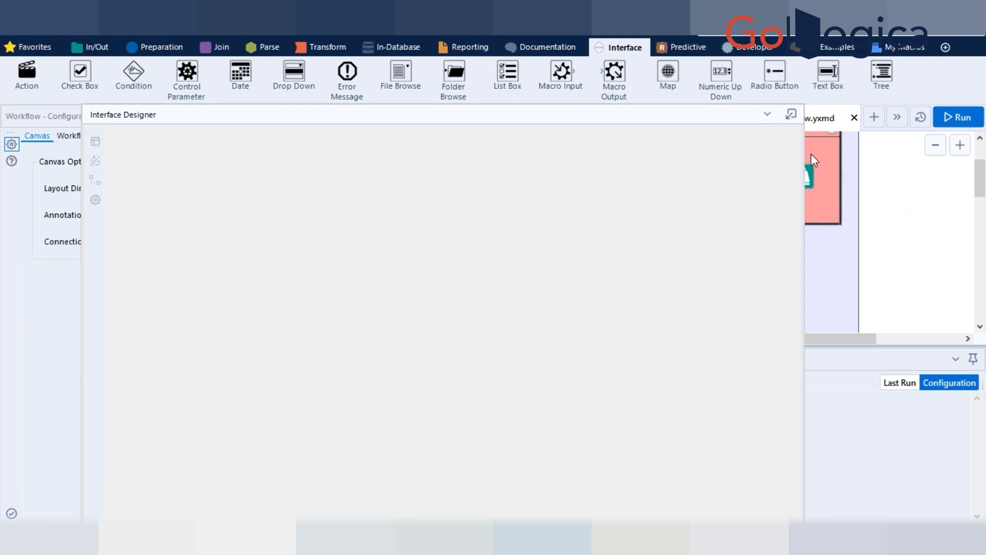
pyautogui.hotkey('ctrl', 'alt', 'd')
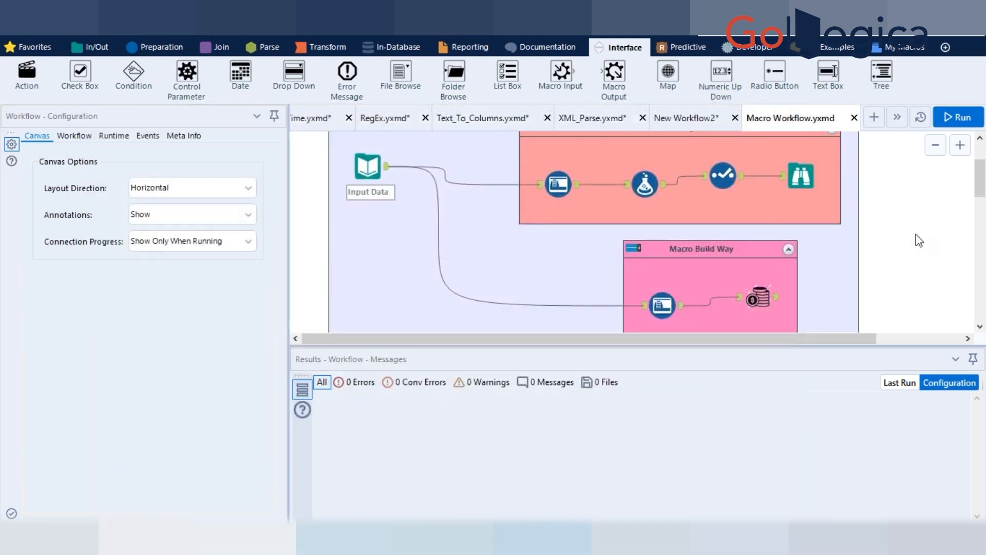
pyautogui.hotkey('ctrl', 'r')
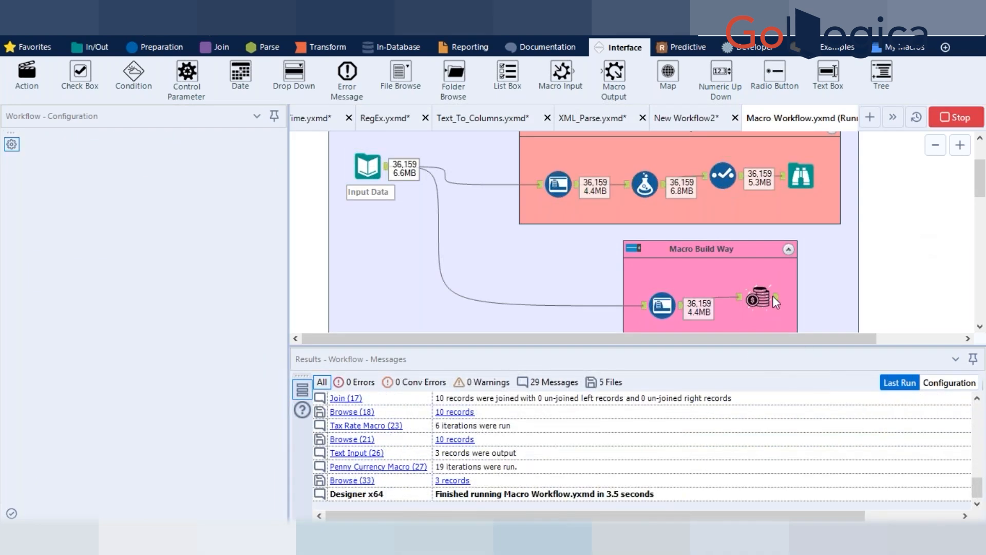
# Step: Open the Formating Currency Macro for editing from its tool in the Macro Build Way container
pyautogui.click(757, 296)
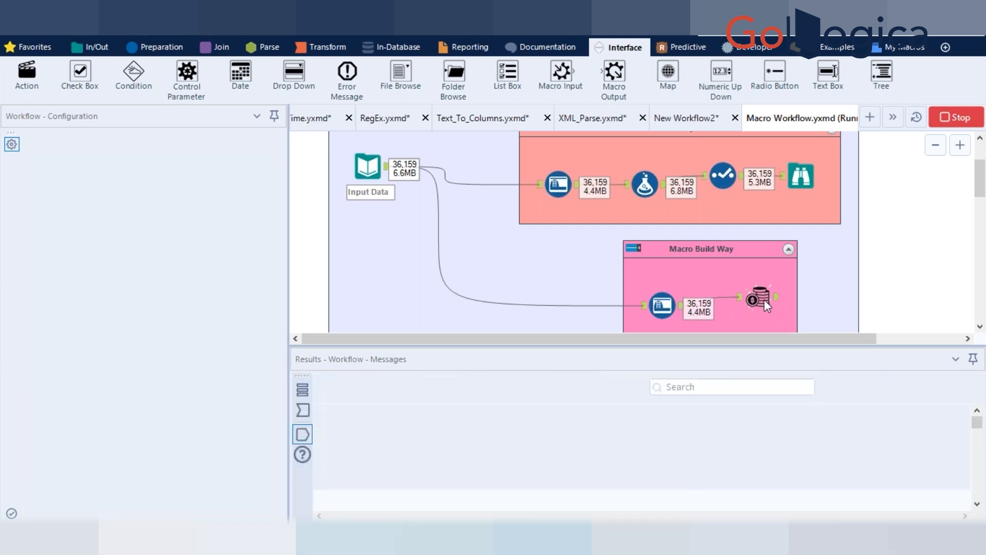
pyautogui.rightClick(764, 299)
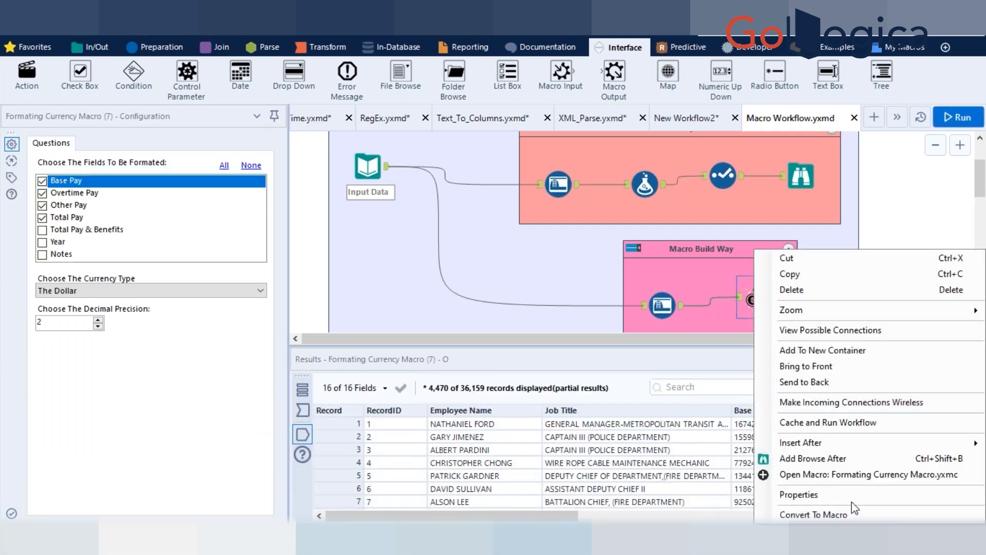
pyautogui.click(876, 474)
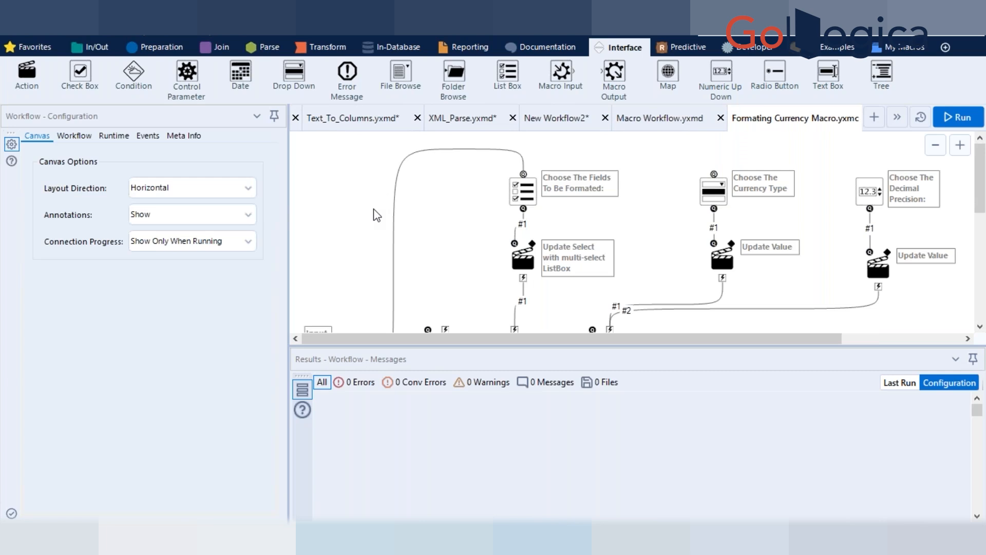
# Step: Browse the Standard Icon shapes in the macro's Interface Designer properties and switch back to Custom Icon
pyautogui.hotkey('ctrl', 'alt', 'd')
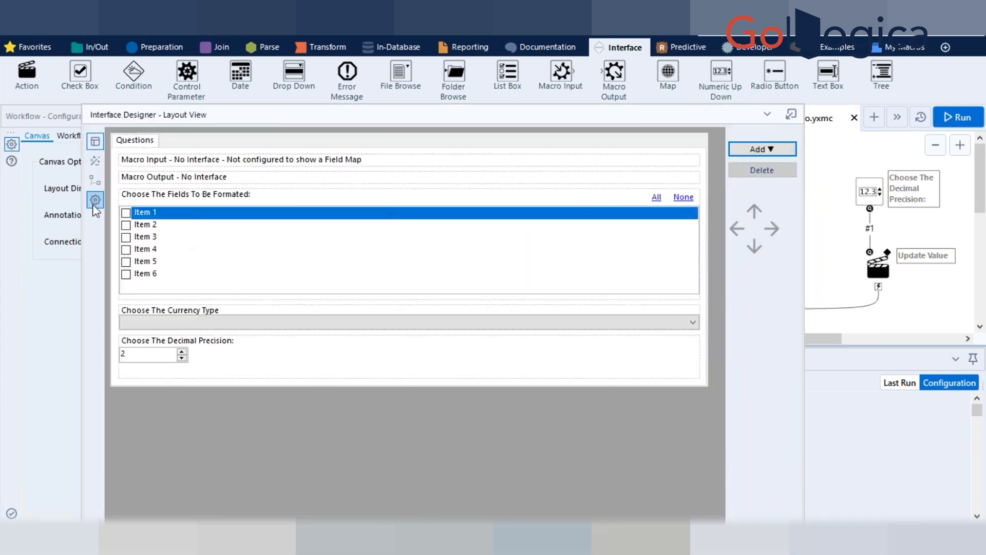
pyautogui.click(95, 202)
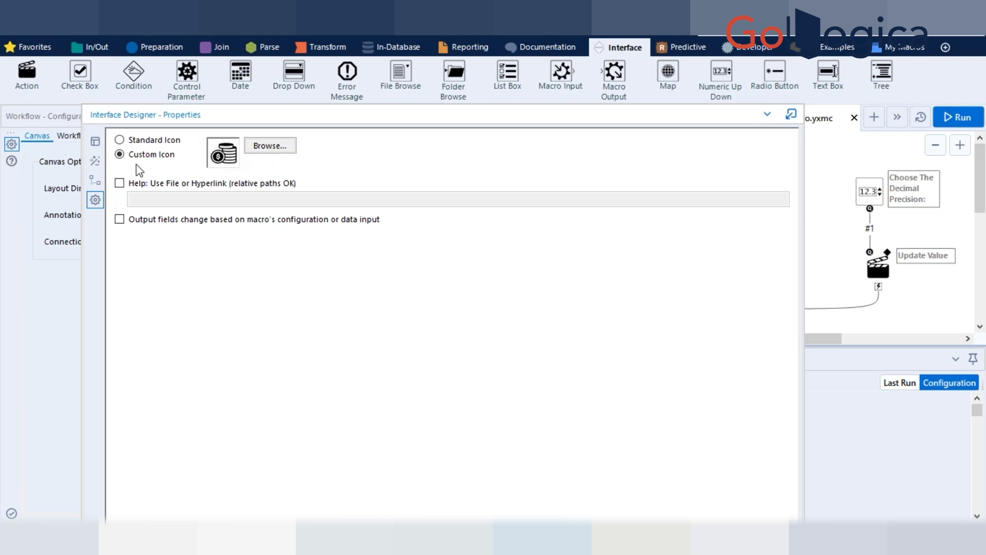
pyautogui.click(119, 140)
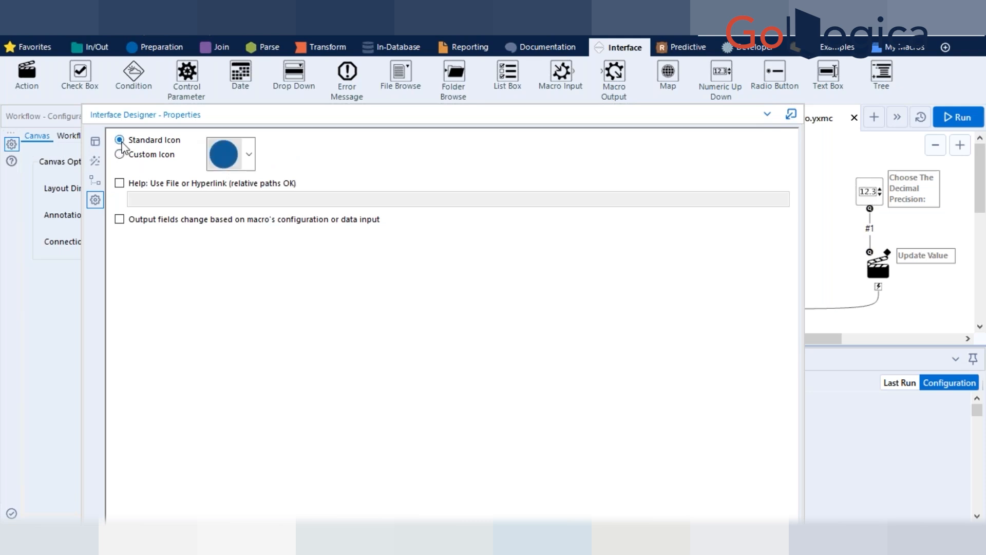
pyautogui.click(249, 155)
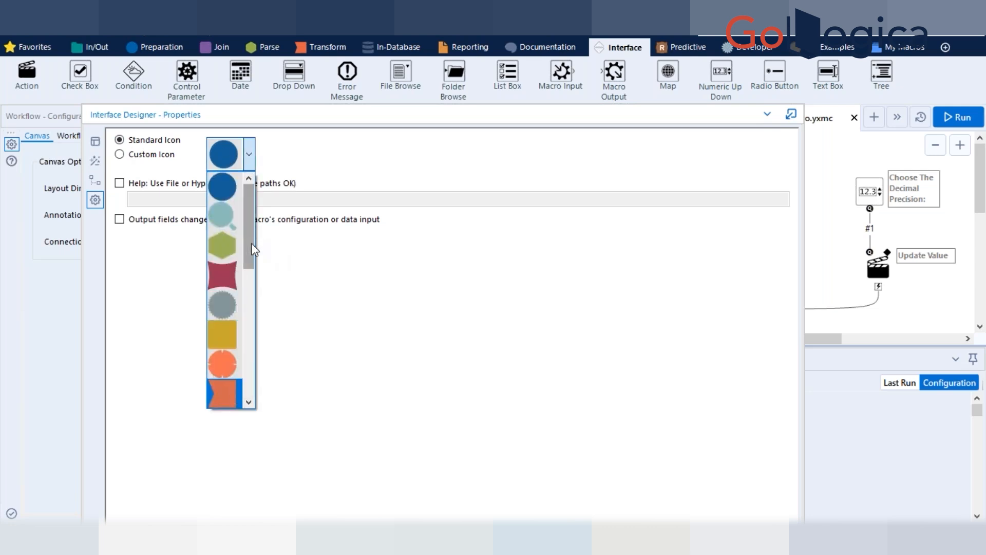
pyautogui.moveTo(251, 251); pyautogui.dragTo(264, 374)
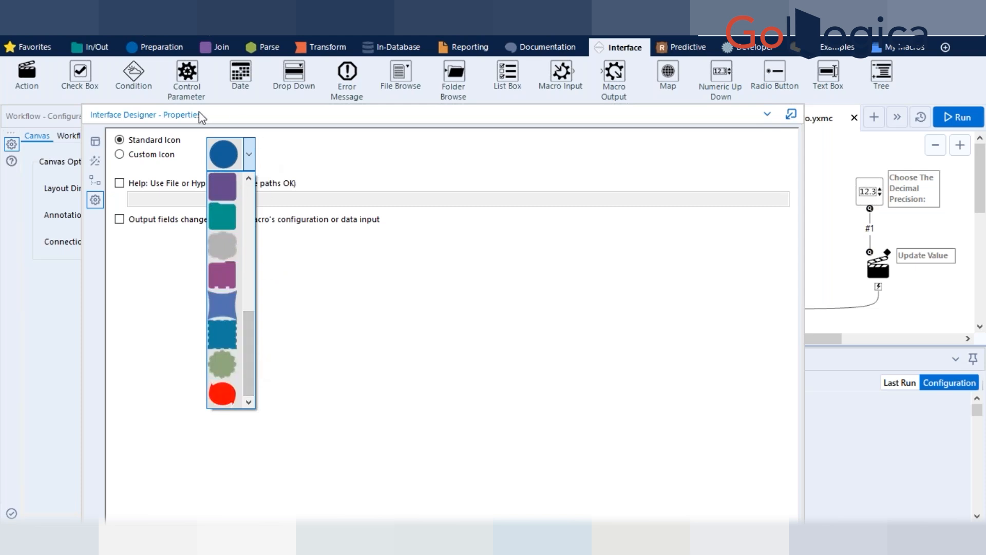
pyautogui.click(121, 155)
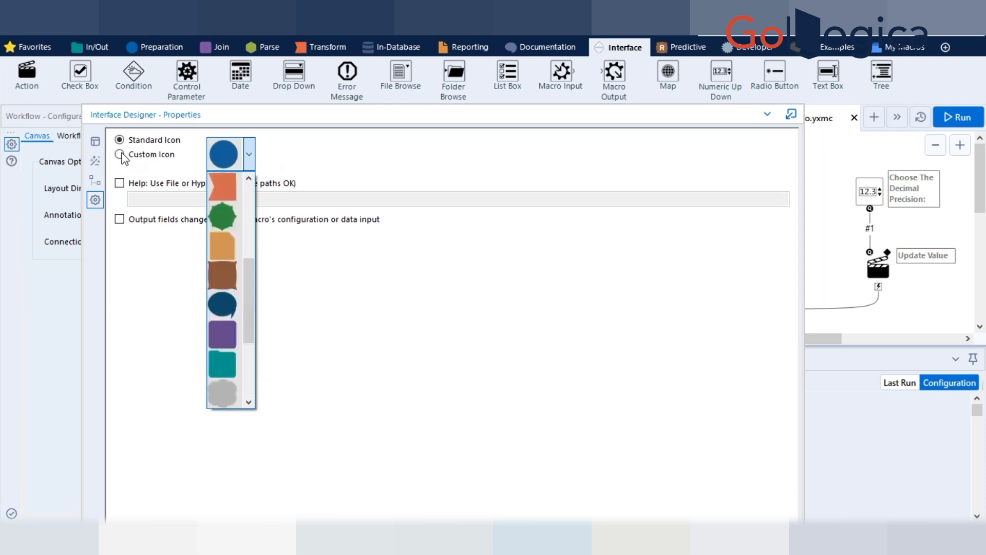
pyautogui.click(122, 155)
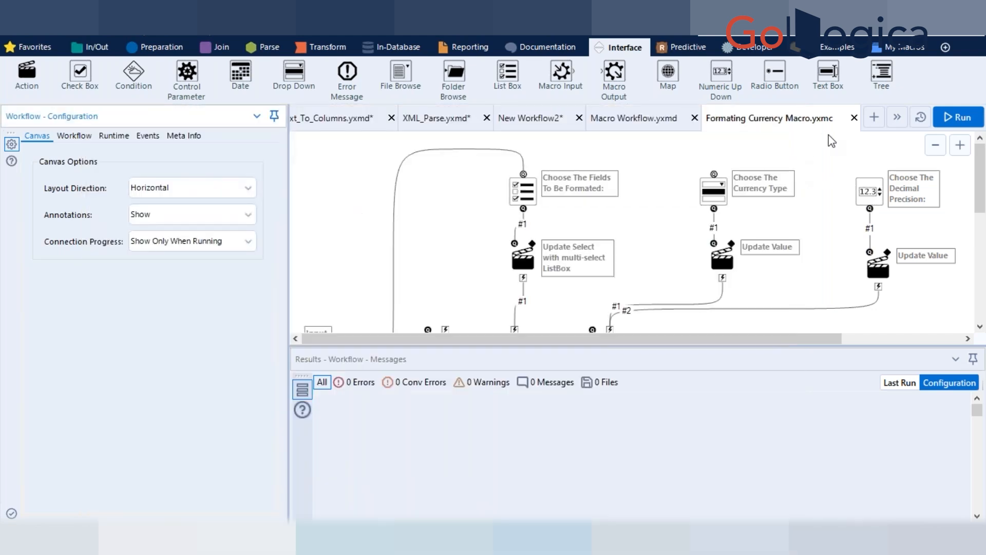
# Step: Close the Formating Currency Macro, Macro Workflow and New Workflow2
pyautogui.click(854, 119)
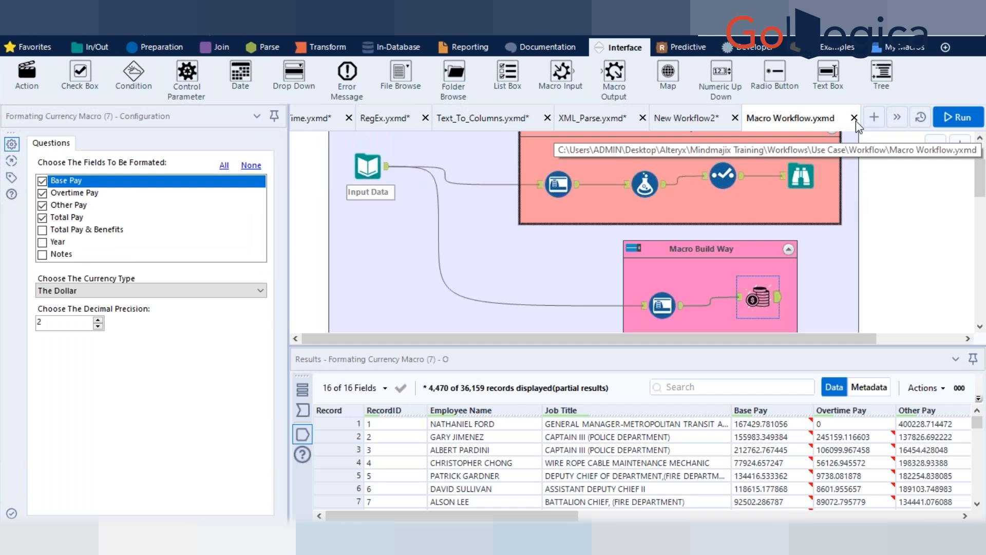
pyautogui.click(855, 118)
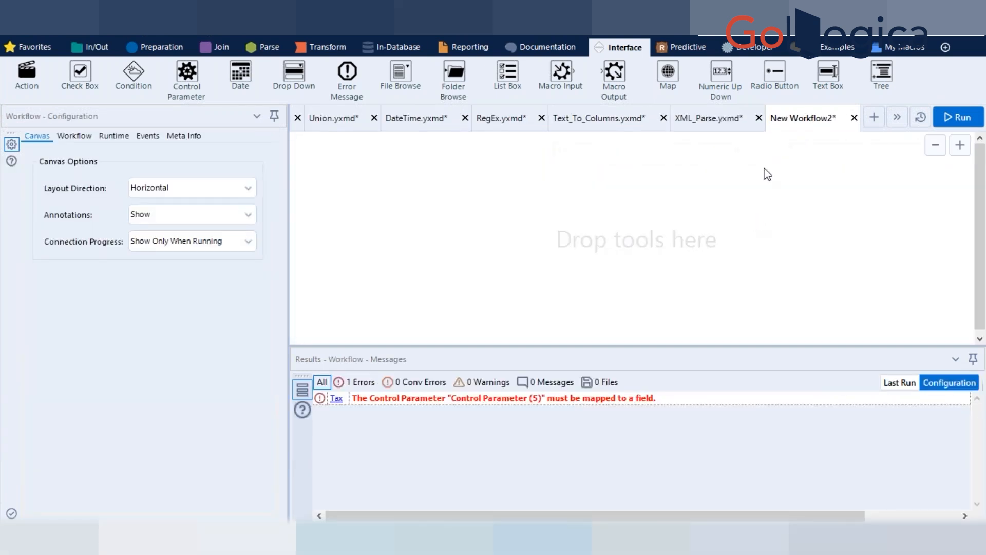
pyautogui.click(854, 118)
pyautogui.click(509, 321)
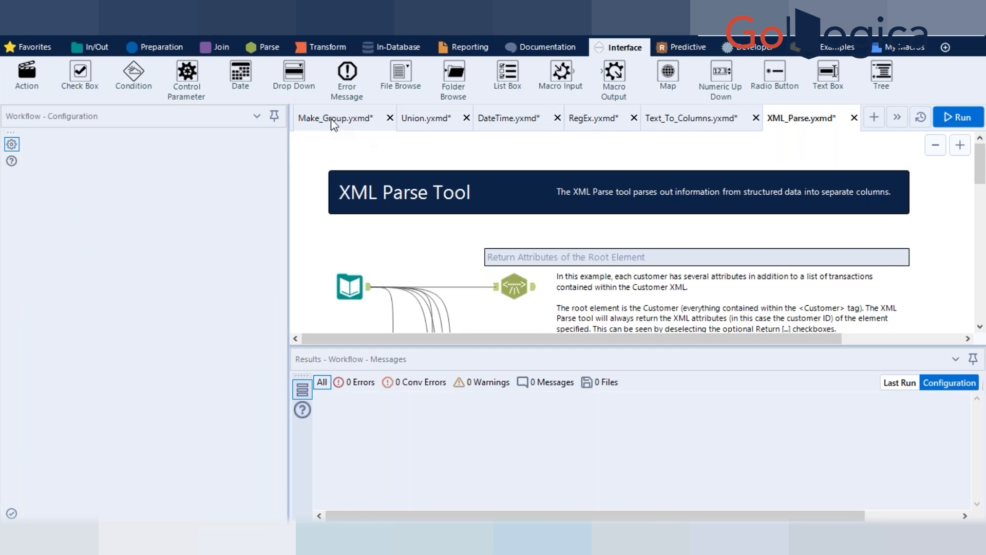
# Step: Go back through the open sample workflows, starting with Make_Group, to the Fuzzy_Match workflow
pyautogui.click(333, 124)
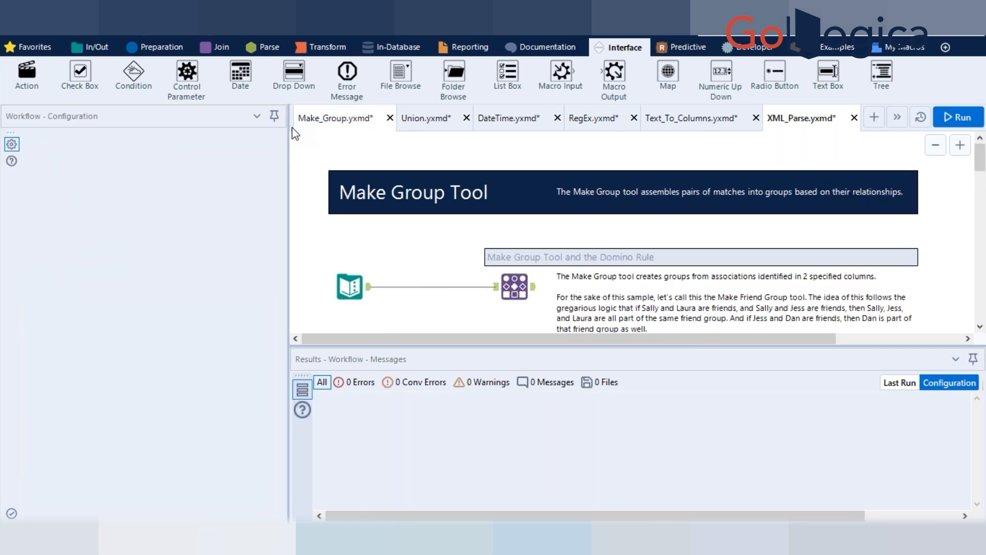
pyautogui.click(291, 129)
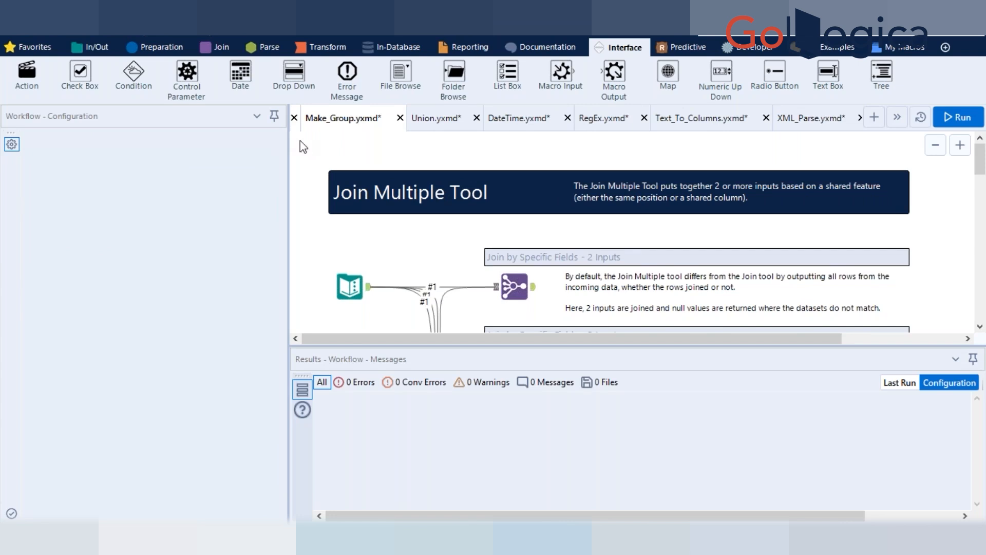
pyautogui.click(292, 127)
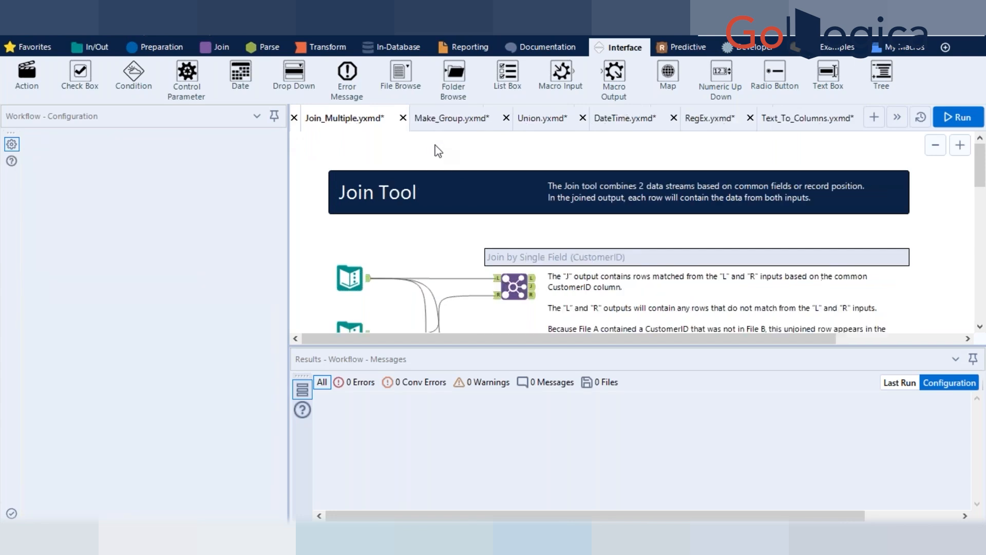
pyautogui.click(294, 129)
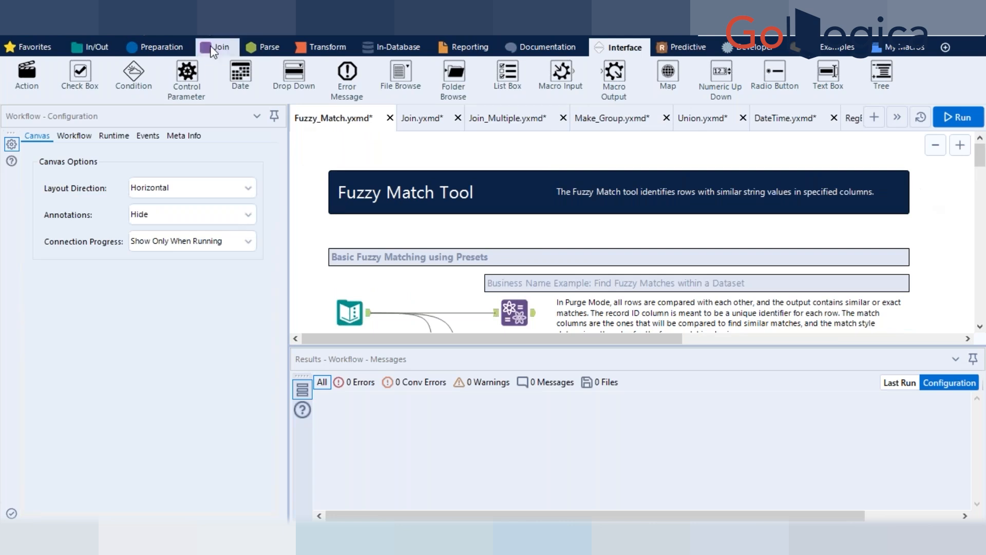
# Step: Show the In/Out tools and the Fuzzy_Match workflow's type and constants settings
pyautogui.click(101, 49)
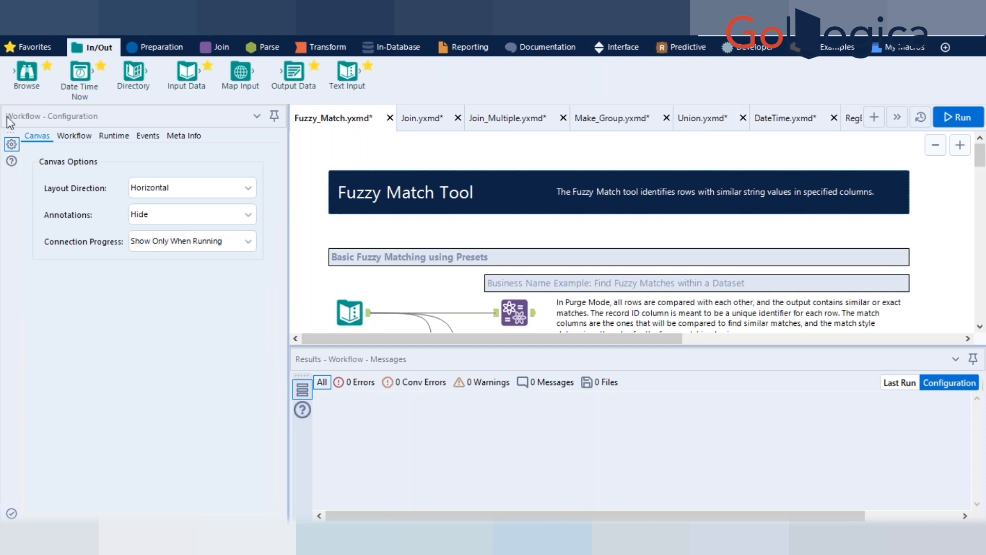
pyautogui.click(82, 136)
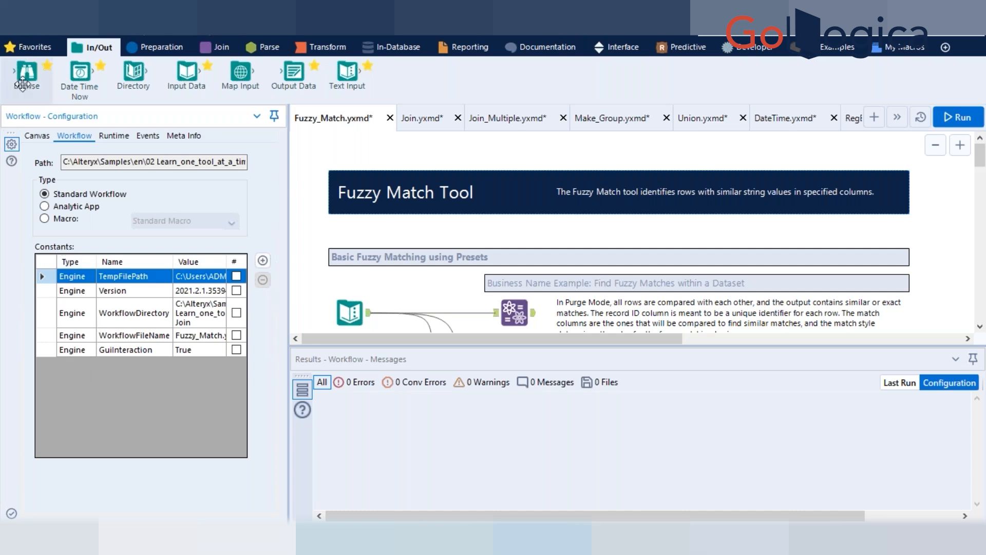
# Step: Review the Fuzzy_Match workflow's canvas options, and the configuration and context options of its first Fuzzy Match tool
pyautogui.click(37, 137)
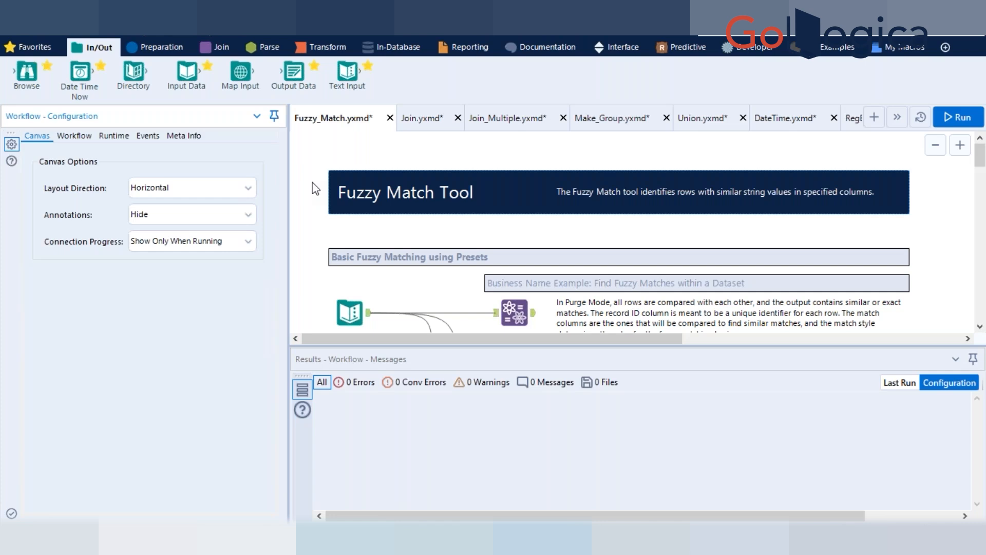
pyautogui.scroll(-1, 315, 188)
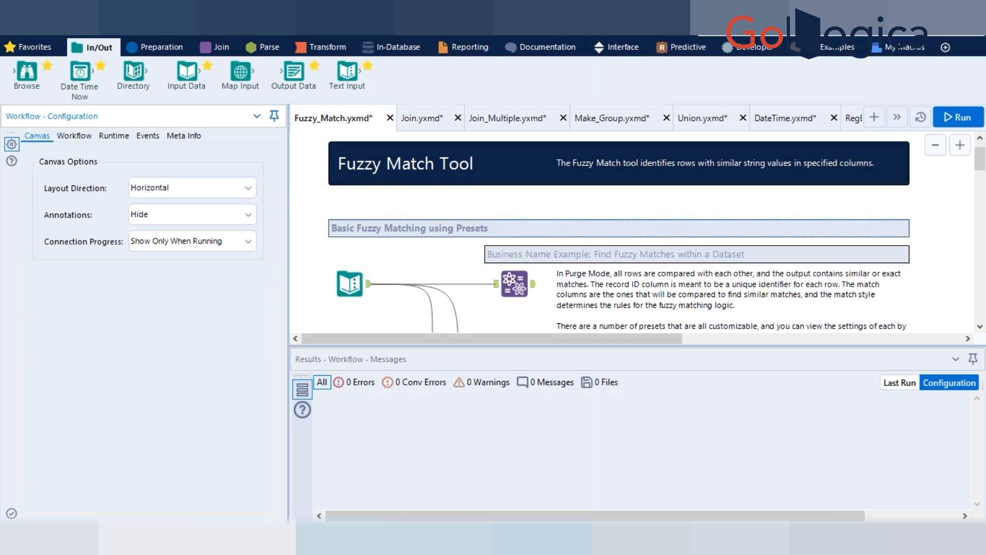
pyautogui.click(512, 287)
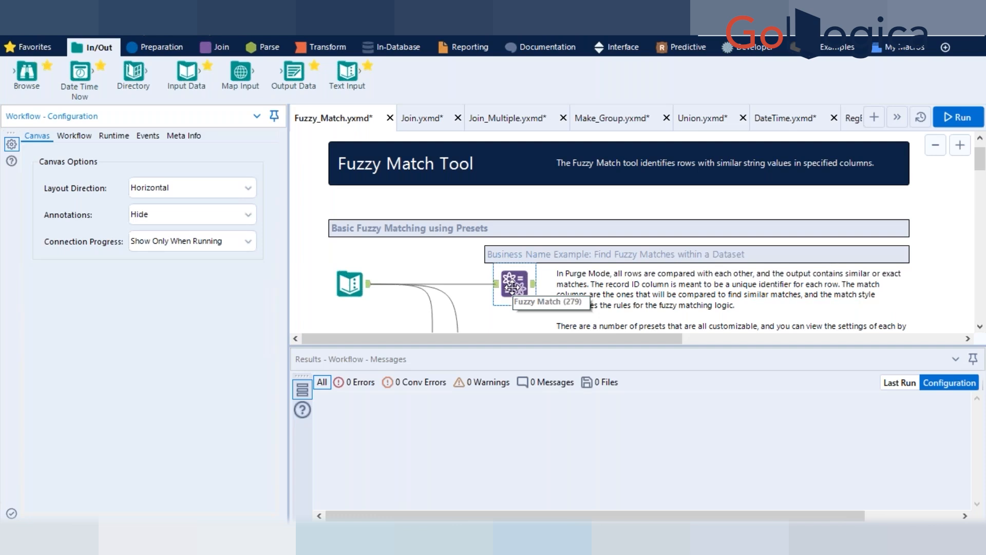
pyautogui.click(511, 287)
pyautogui.rightClick(512, 287)
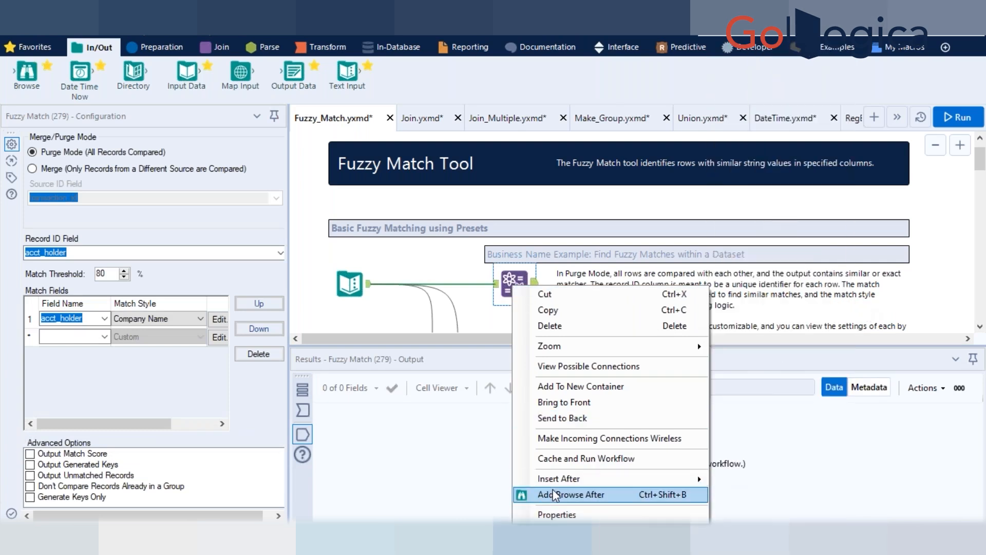
pyautogui.click(449, 263)
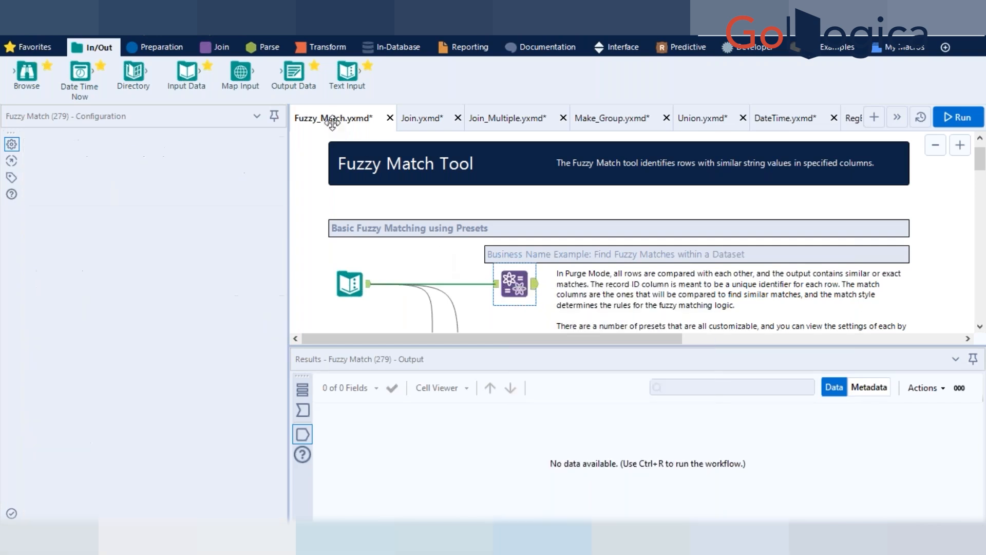
# Step: Place a Count Records tool from the Transform tools beside the Fuzzy Match header, view its context options, and delete it
pyautogui.click(325, 48)
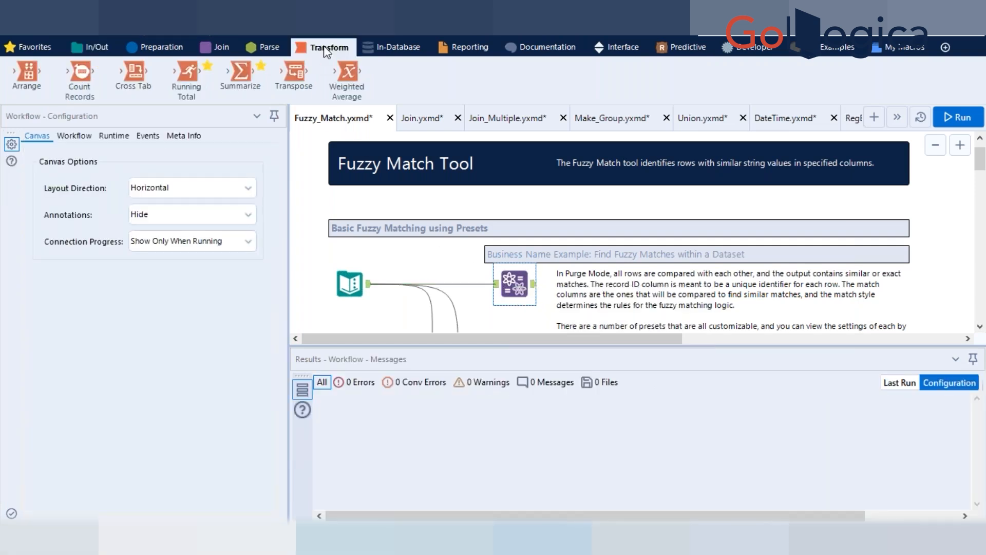
pyautogui.moveTo(80, 75); pyautogui.dragTo(938, 224)
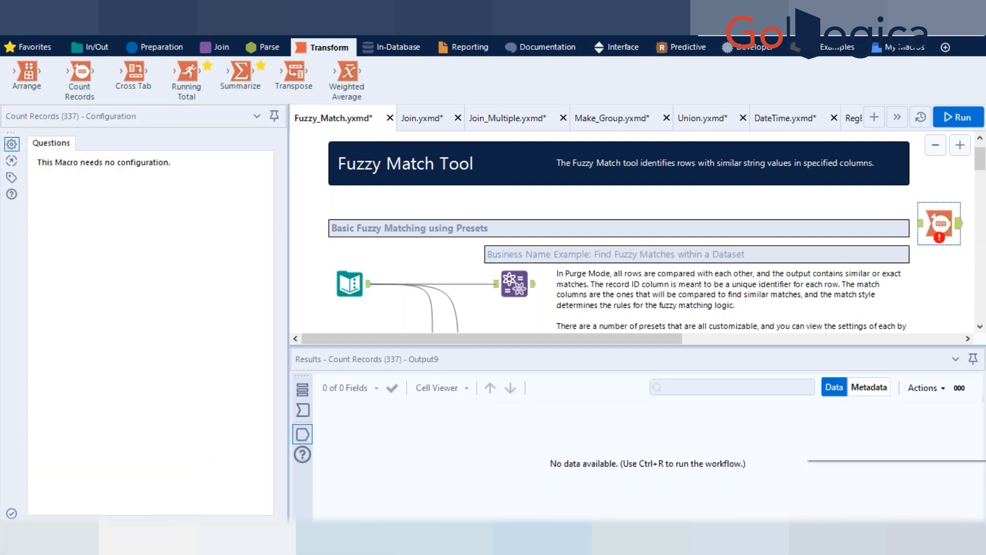
pyautogui.rightClick(939, 226)
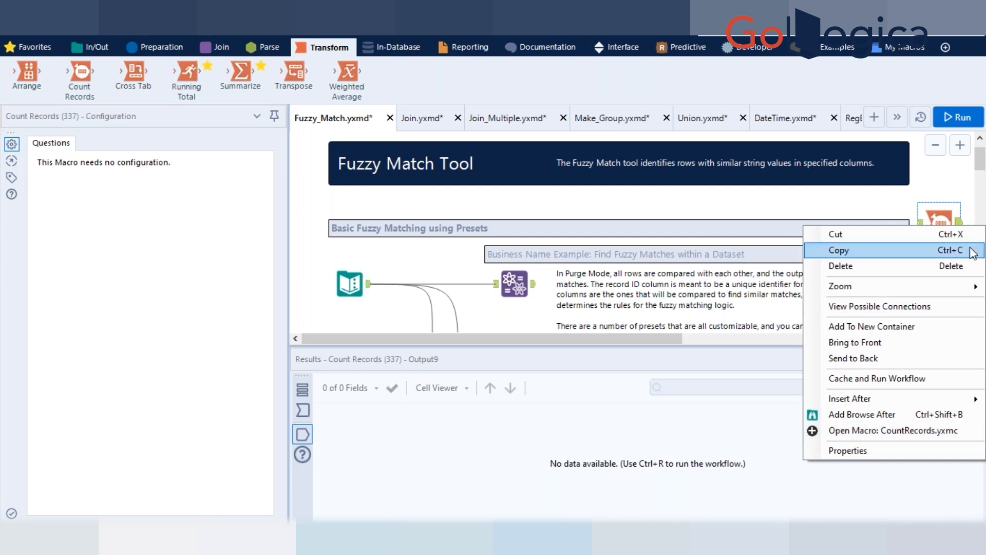
pyautogui.click(941, 207)
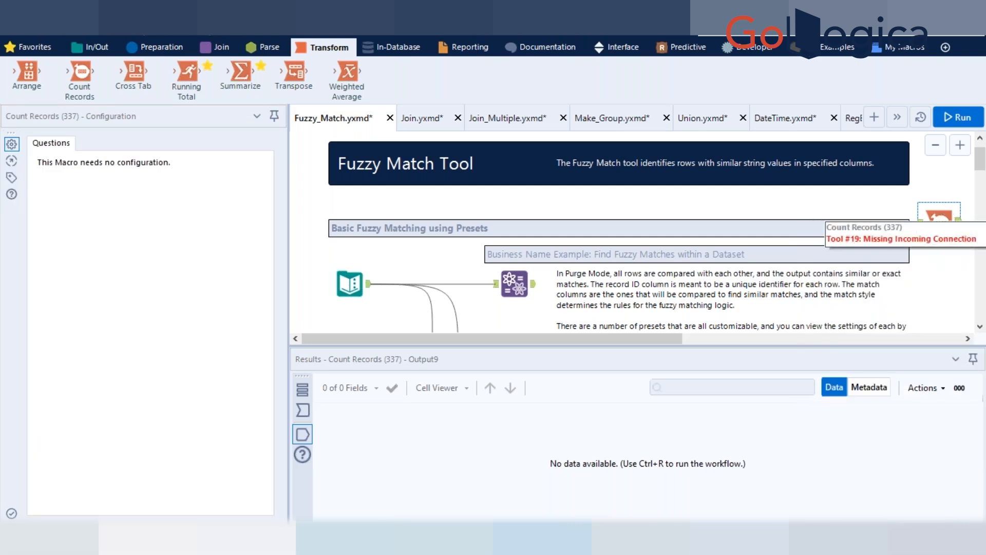
pyautogui.press('Delete')
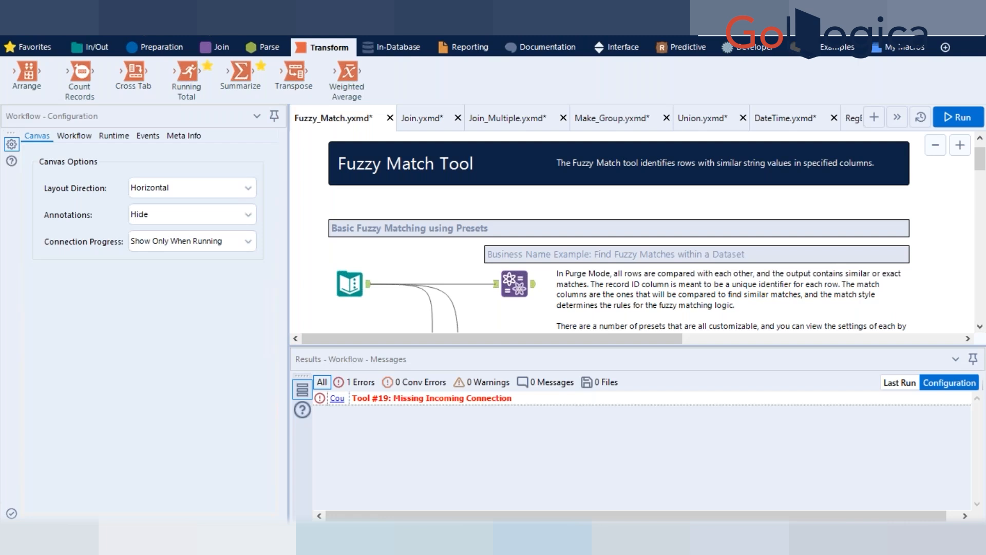
# Step: Show the Join tools and run the Fuzzy_Match workflow
pyautogui.scroll(-1, 960, 212)
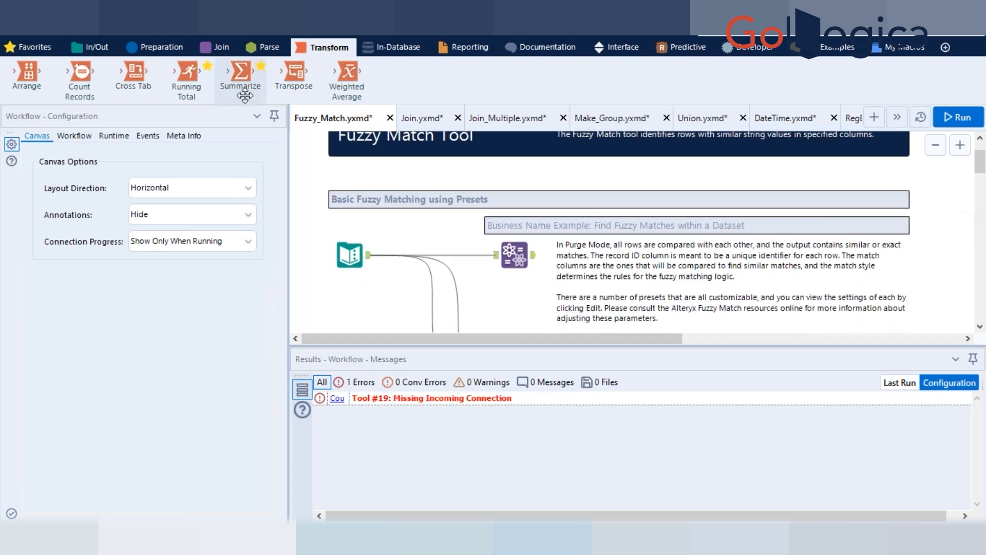
pyautogui.click(224, 47)
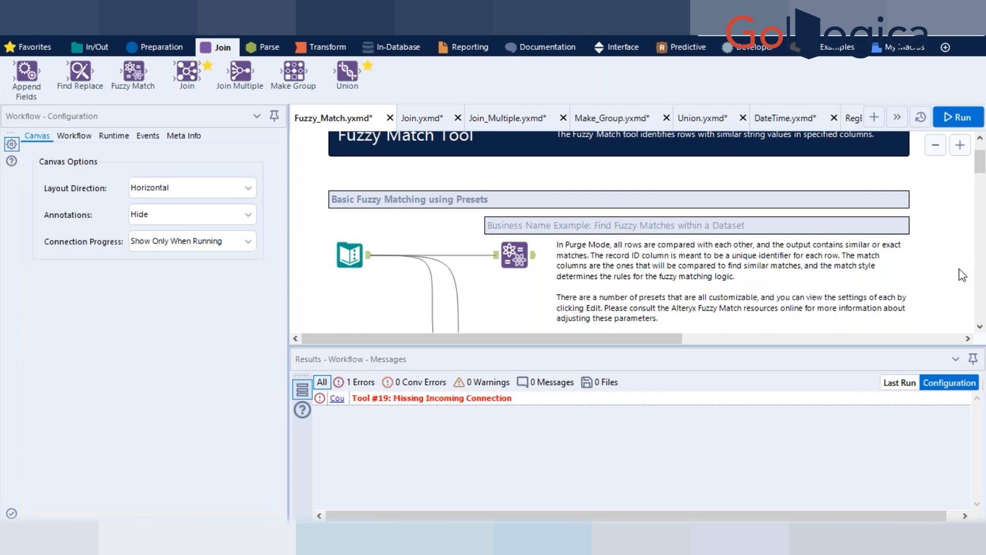
pyautogui.hotkey('ctrl', 'r')
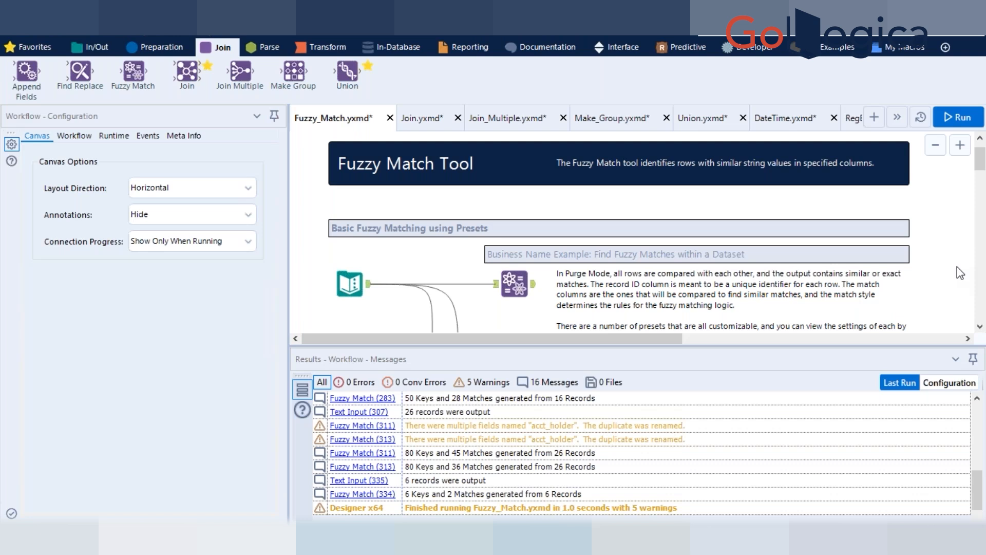
# Step: Examine the Text Input tool's records and the connected Fuzzy Match tool's configuration and run messages
pyautogui.click(350, 284)
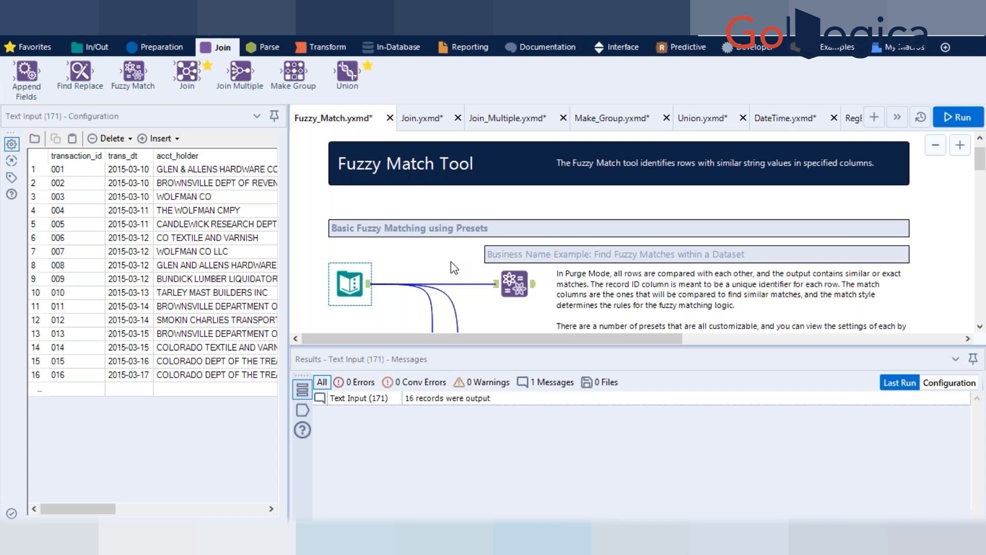
pyautogui.scroll(-1, 454, 268)
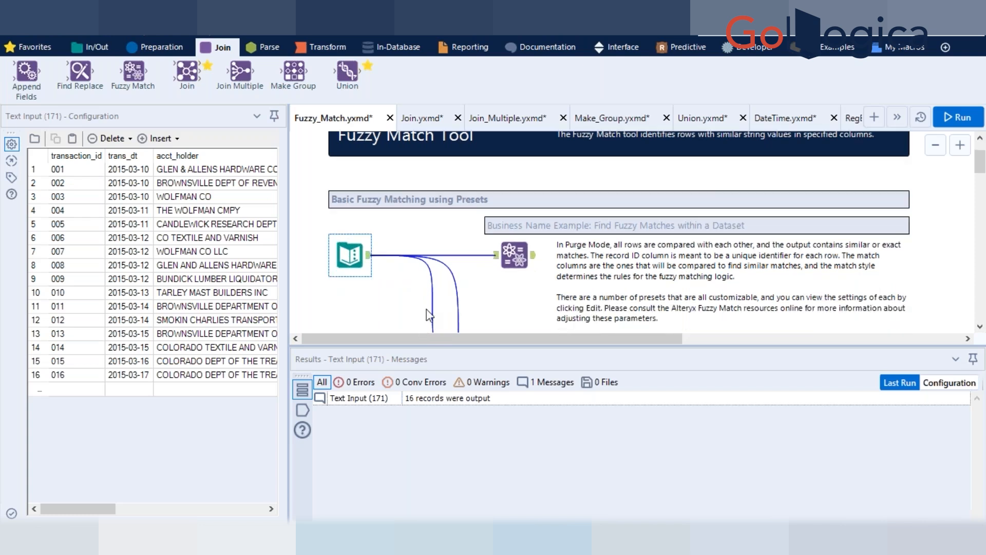
pyautogui.click(515, 261)
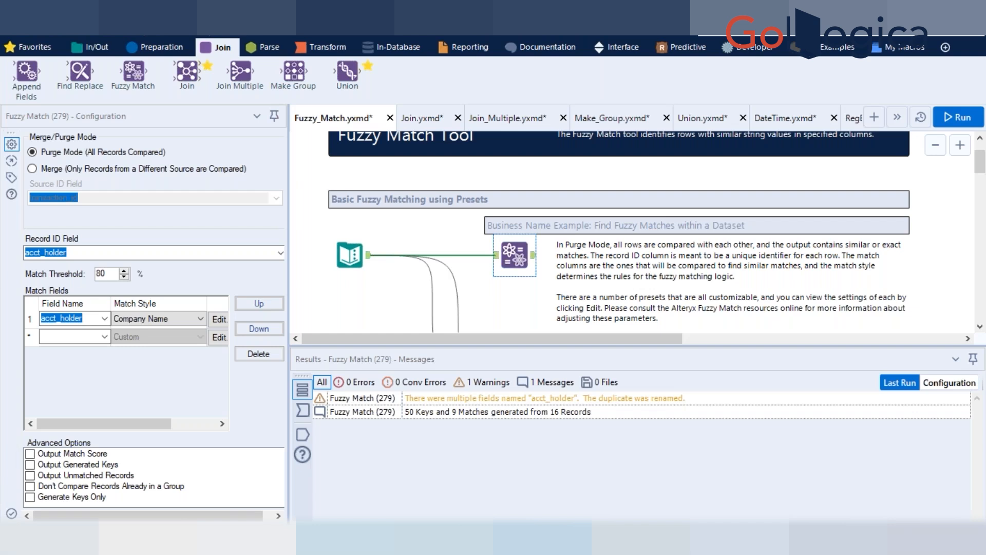
# Step: Switch to Microsoft Excel 2010 with a blank workbook and dismiss the Office activation wizard
pyautogui.click(17, 537)
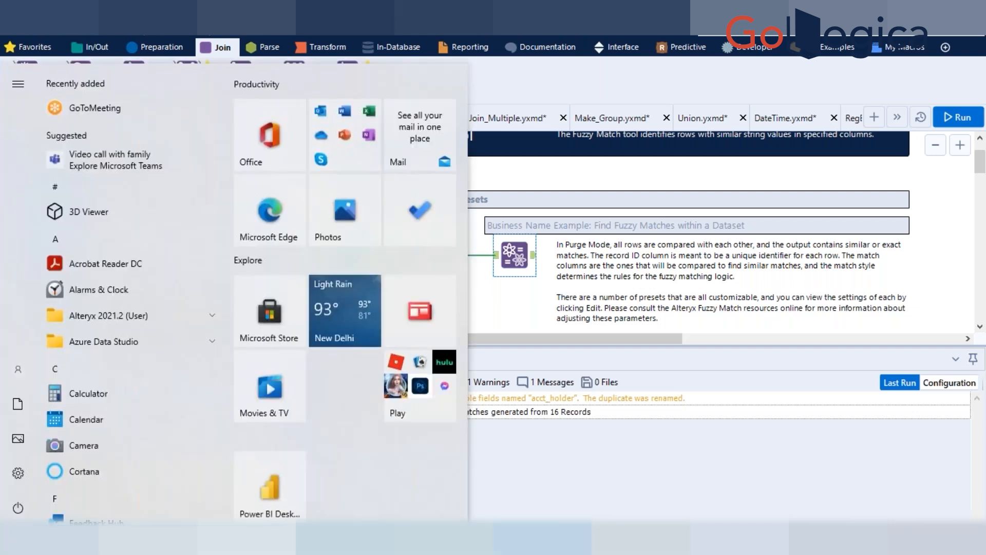
pyautogui.click(82, 537)
pyautogui.write('ex')
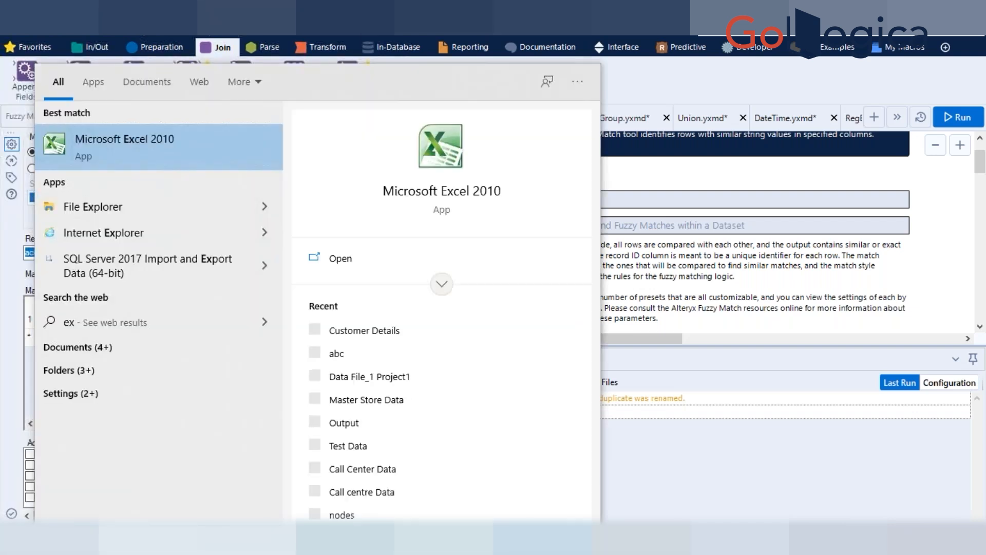
pyautogui.press('Return')
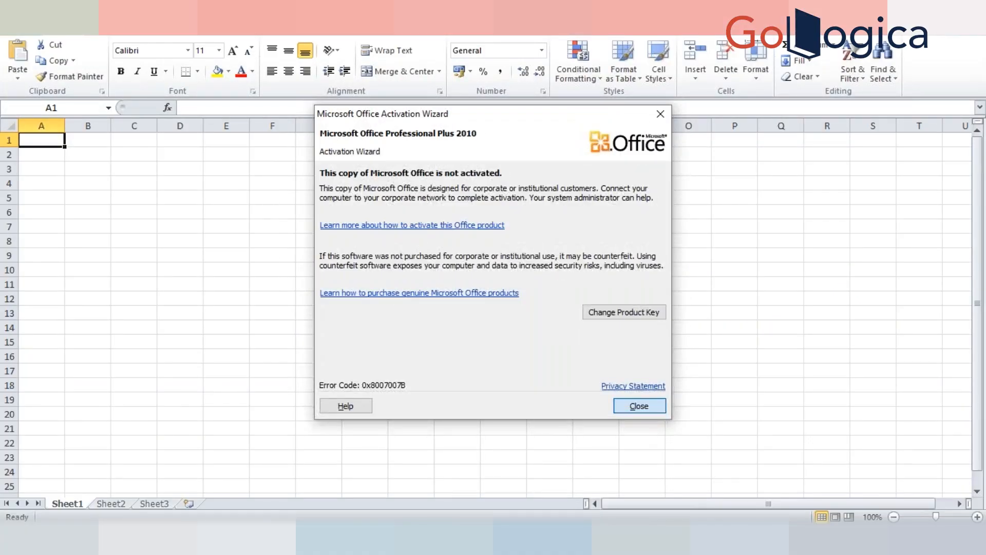
pyautogui.click(639, 406)
# Step: Enter "Uniliver Corportaion LTD" in cell A1 of Sheet1
pyautogui.write('Uni')
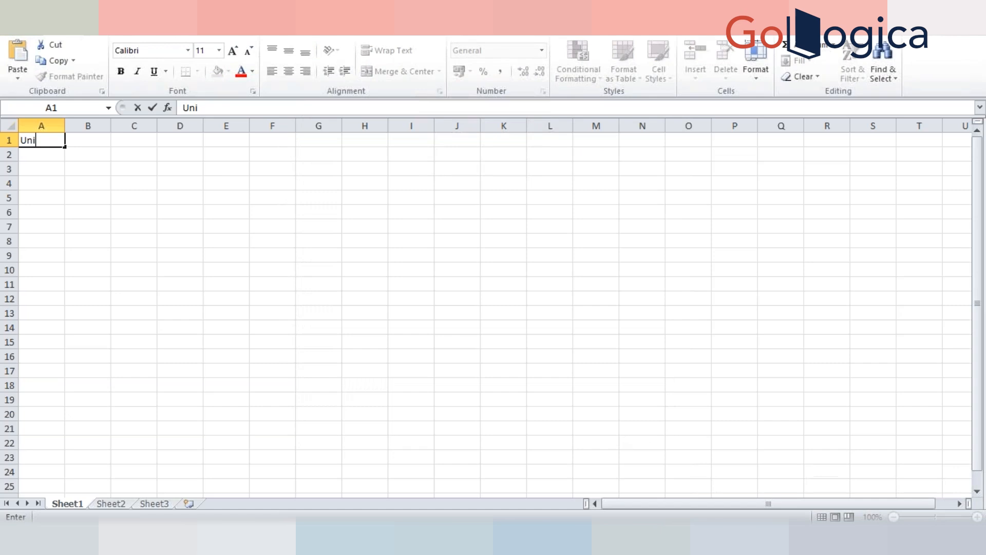
pyautogui.write('liver Corpor')
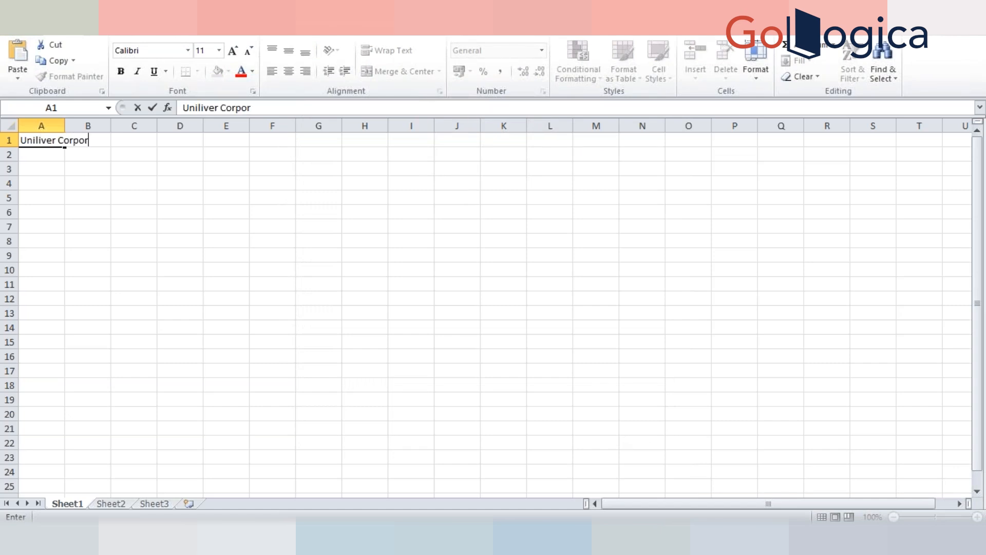
pyautogui.write('taion LTD')
pyautogui.press('Return')
pyautogui.press('Up')
pyautogui.press('Right')
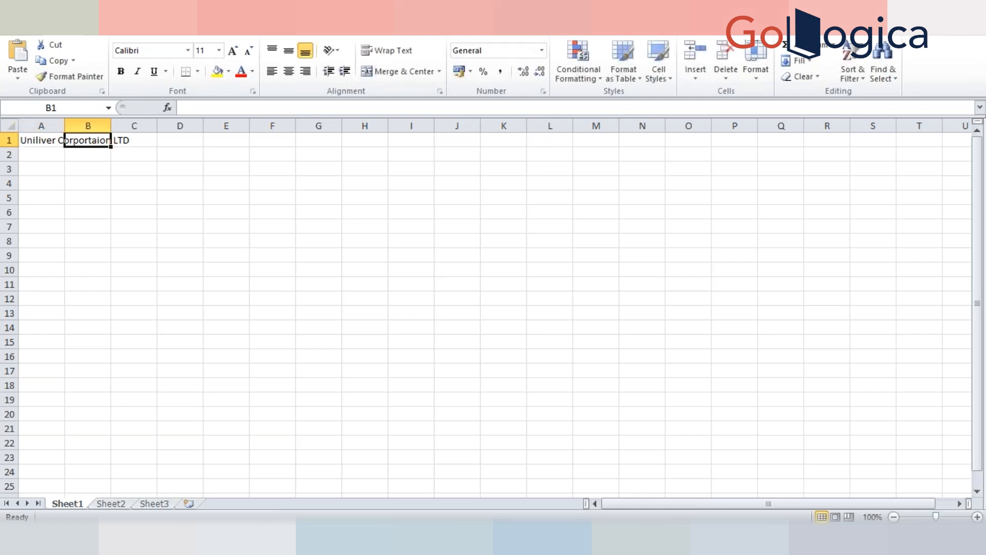
pyautogui.press('Left')
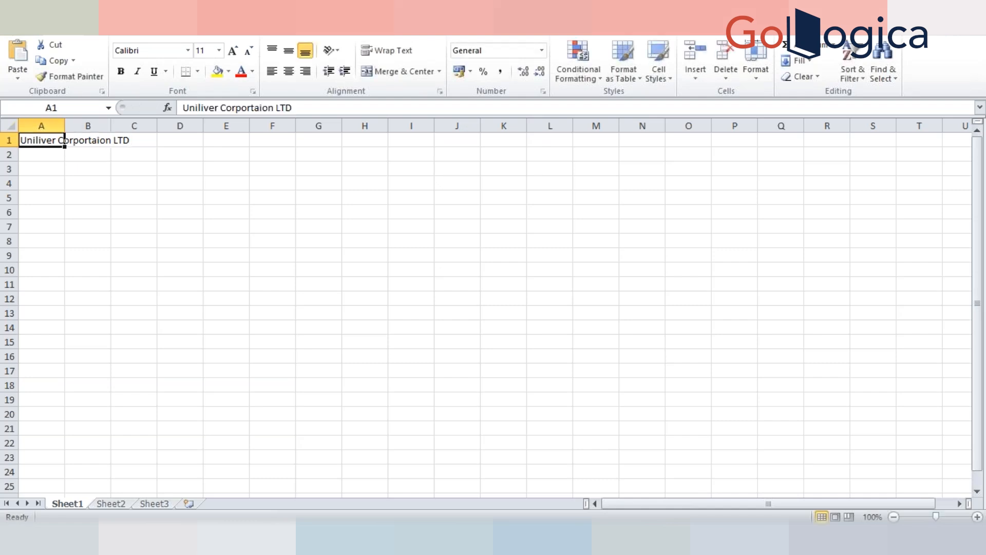
pyautogui.hotkey('alt', 'h')
pyautogui.press('i')
pyautogui.press('Escape')
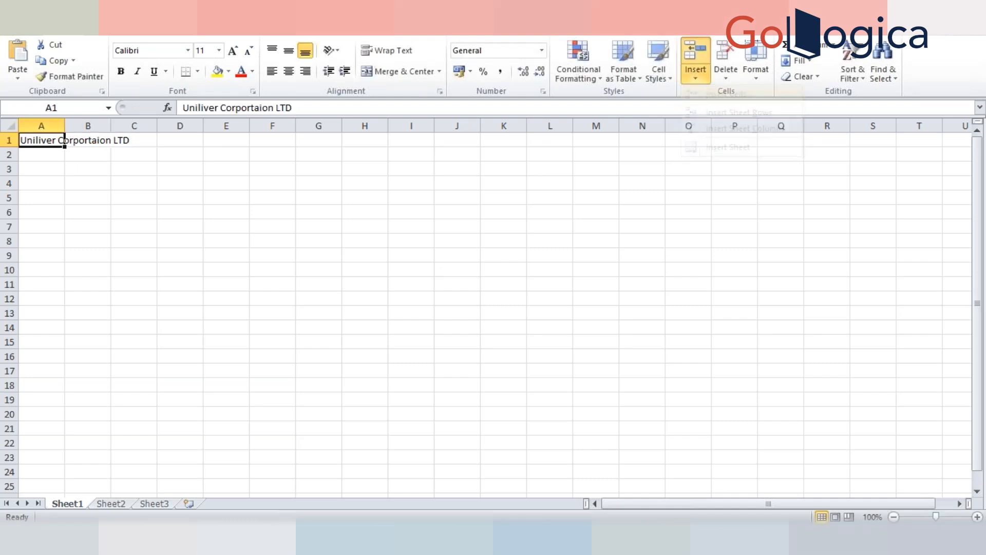
pyautogui.press('Escape')
pyautogui.write('hoi')
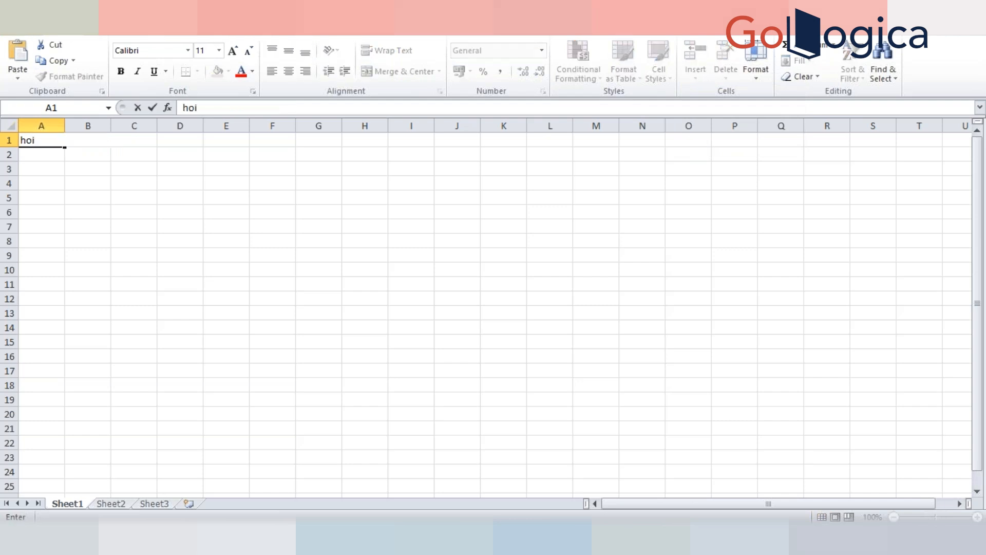
pyautogui.hotkey('ctrl', 'z')
pyautogui.press('Return')
# Step: Enter the shortened company name "Uniliver Corp LTD" in cell B1
pyautogui.press('Up')
pyautogui.press('Right')
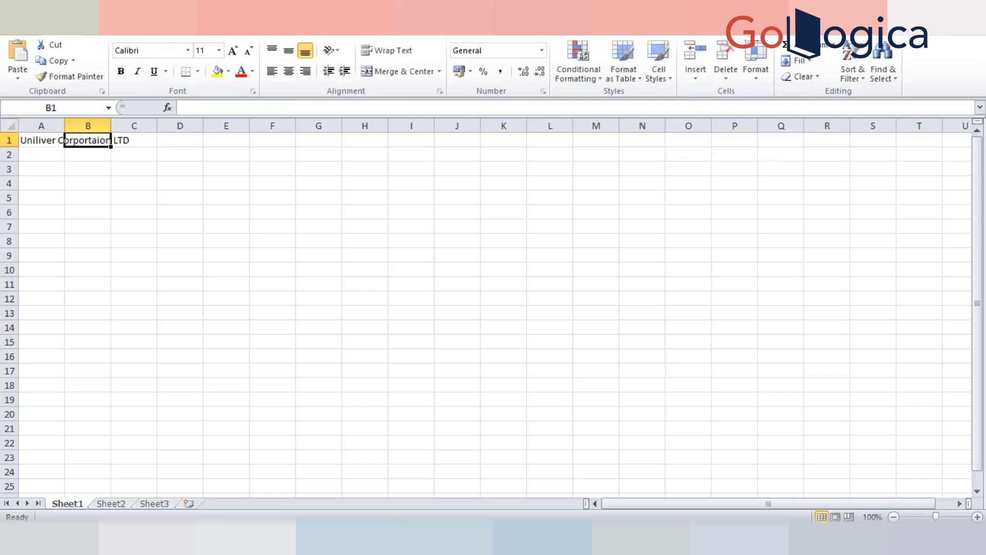
pyautogui.write('Unilive')
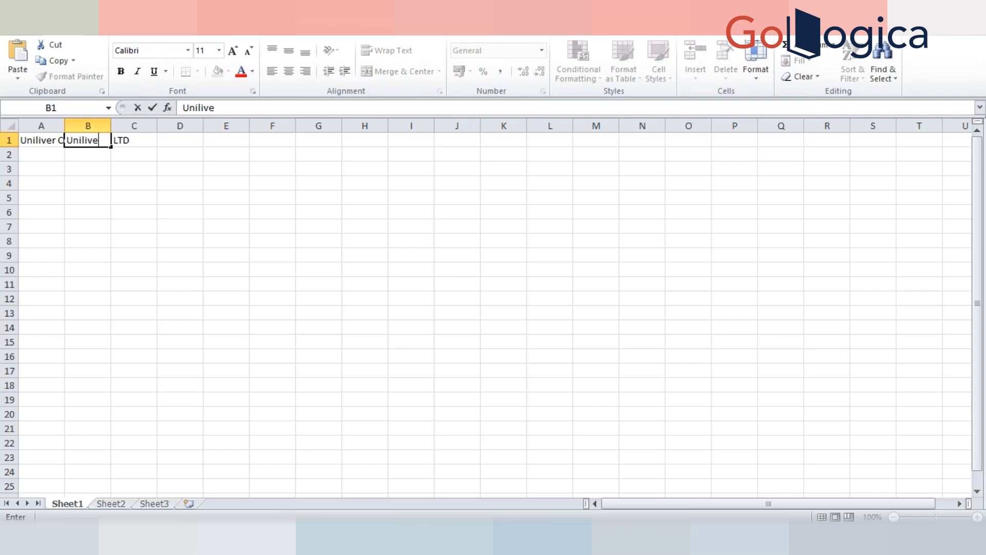
pyautogui.write('r Corp LTD')
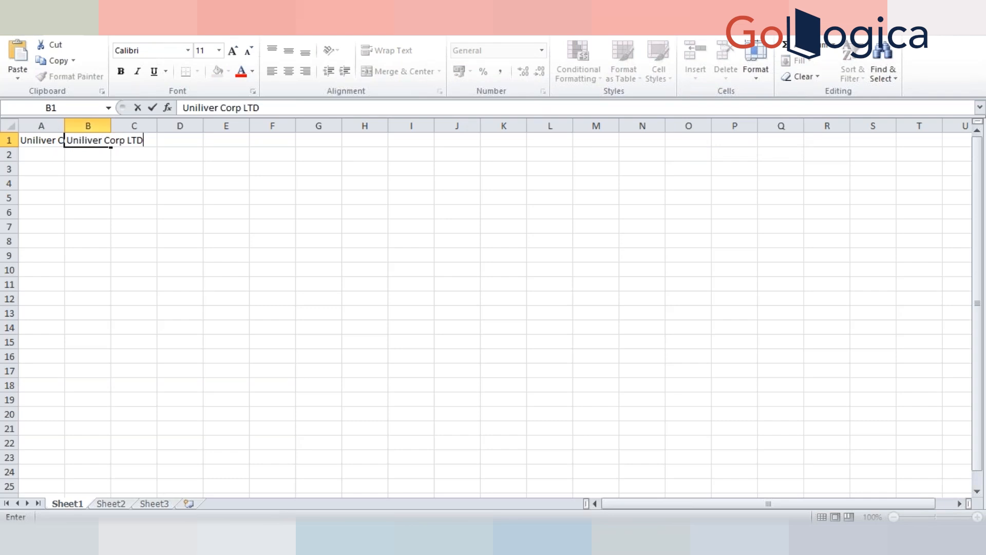
pyautogui.press('Return')
pyautogui.press('Up')
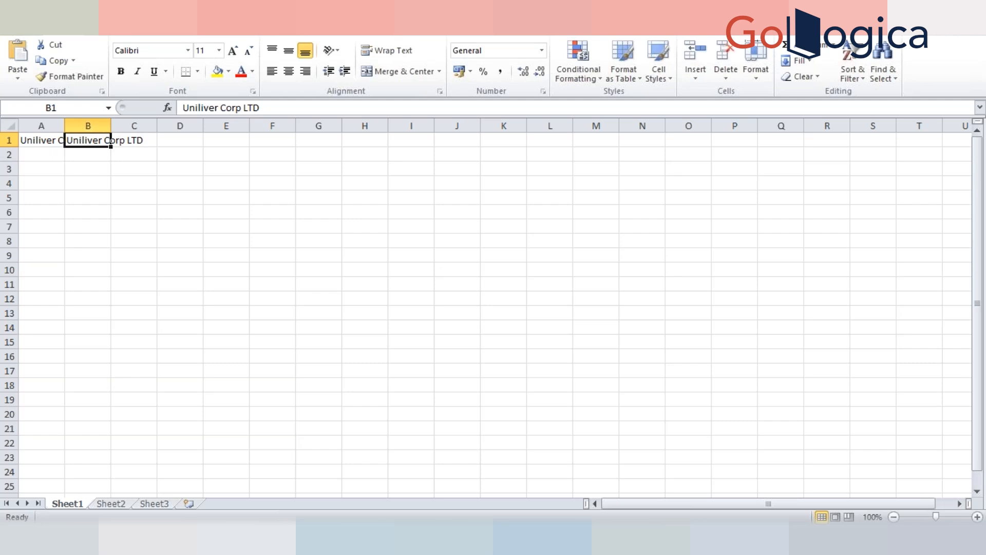
# Step: Enter "Uniliver Corp LTD" in cell B2 as another variant of the company name
pyautogui.click(85, 153)
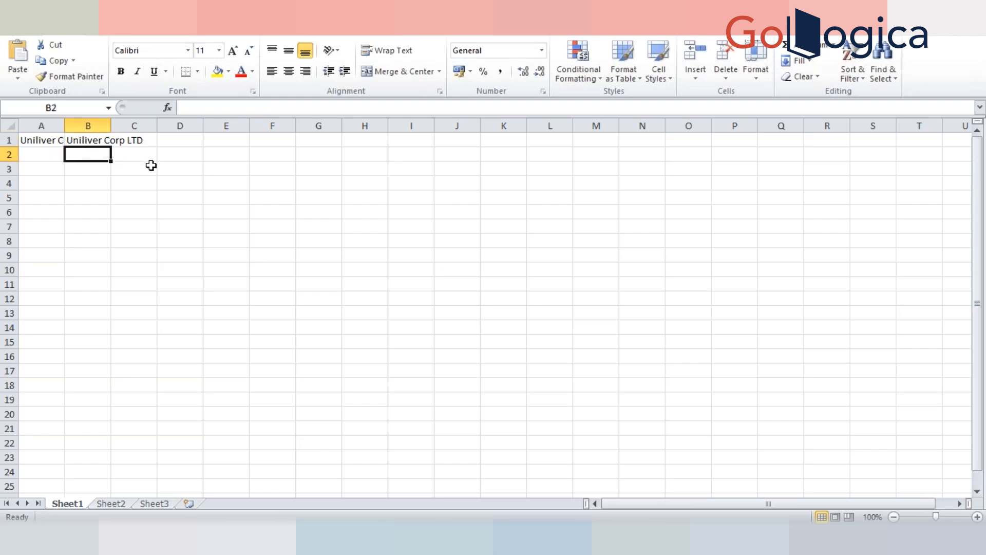
pyautogui.write('Unili')
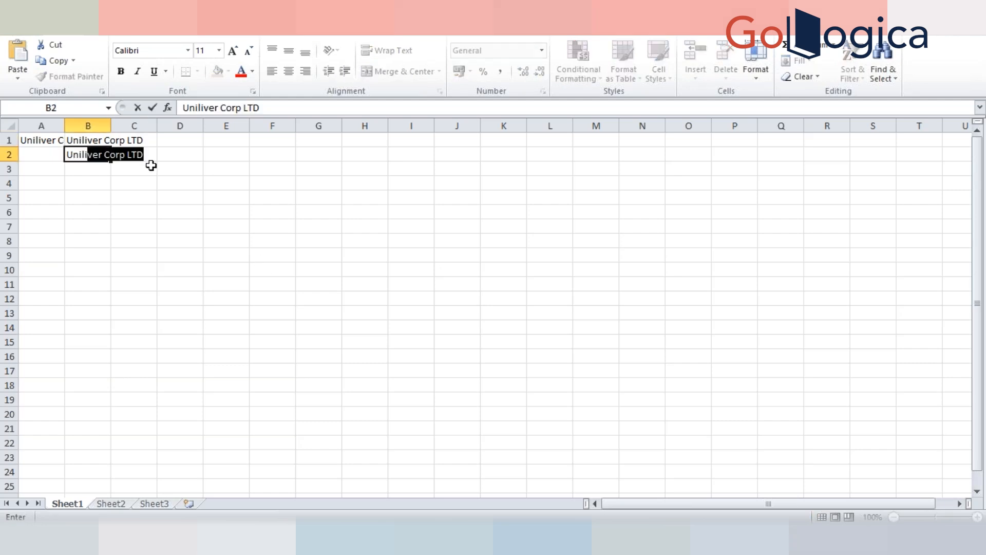
pyautogui.write('ver Corp')
pyautogui.press('BackSpace')
pyautogui.press('BackSpace')
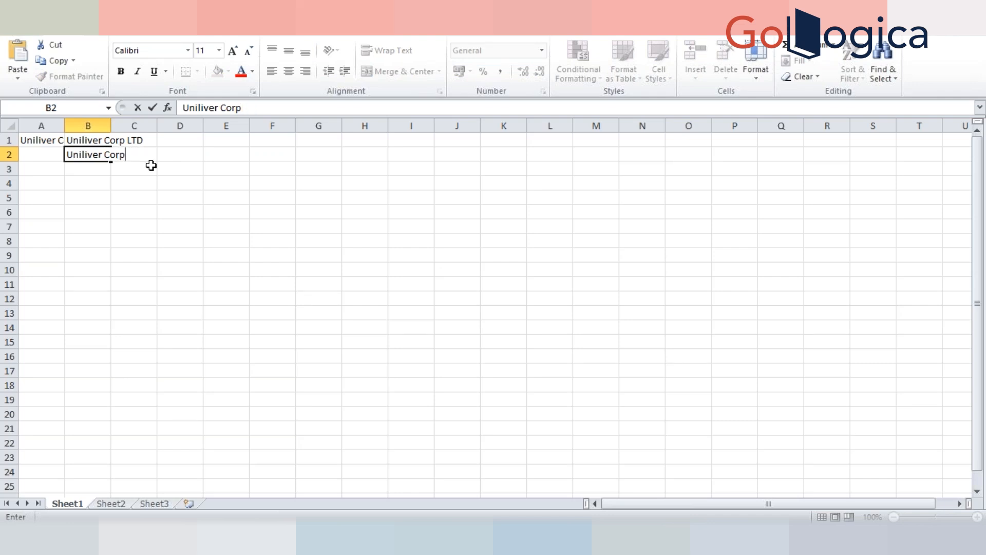
pyautogui.write('lt')
pyautogui.press('BackSpace')
pyautogui.press('BackSpace')
pyautogui.press('BackSpace')
pyautogui.write('LT')
pyautogui.press('Return')
pyautogui.press('Up')
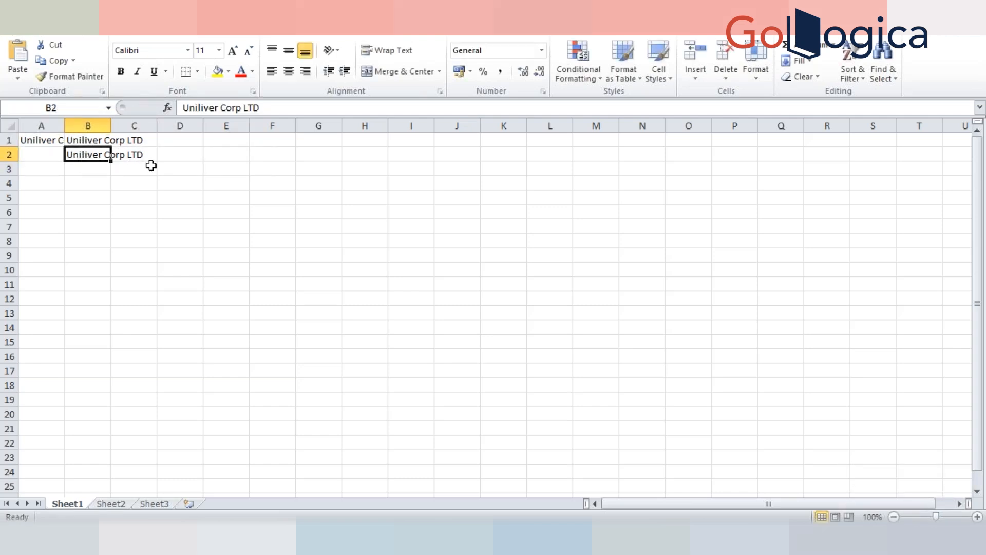
# Step: Shorten the company name in cell B2 to "Uniliver Corp LT"
pyautogui.click(282, 107)
pyautogui.press('BackSpace')
pyautogui.press('Return')
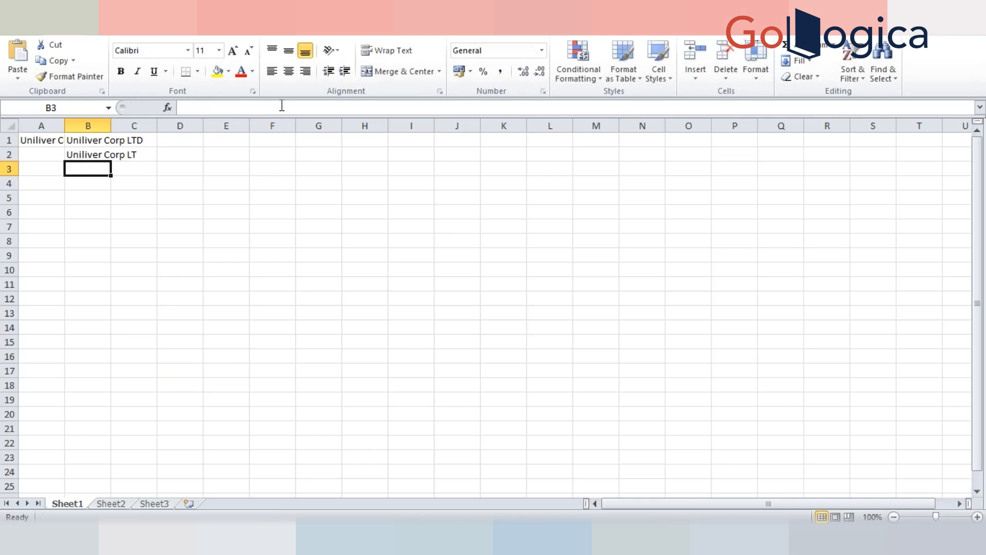
pyautogui.press('Up')
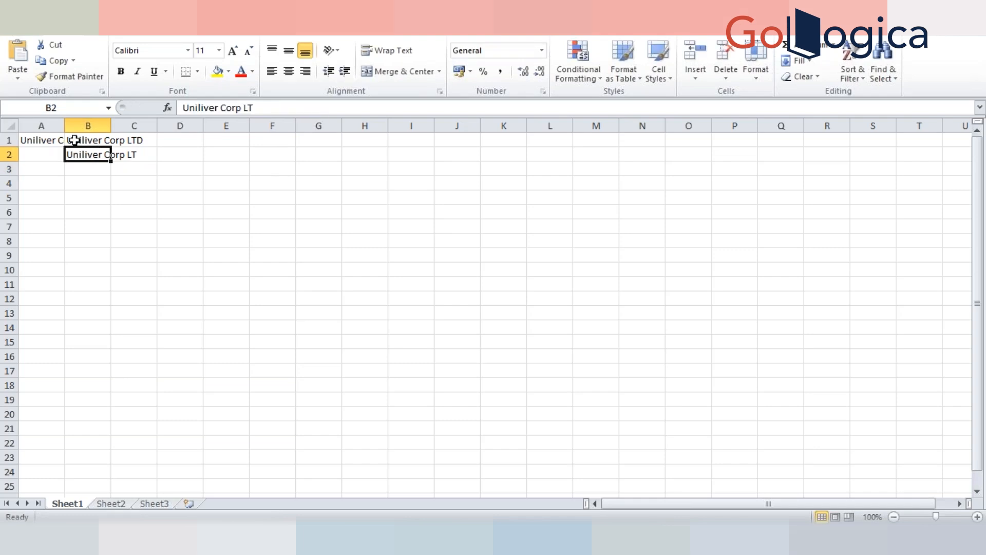
# Step: Autofit the widths of columns A and B to the company names in A1:B2
pyautogui.click(44, 142)
pyautogui.hotkey('shift', 'Right')
pyautogui.hotkey('shift', 'Down')
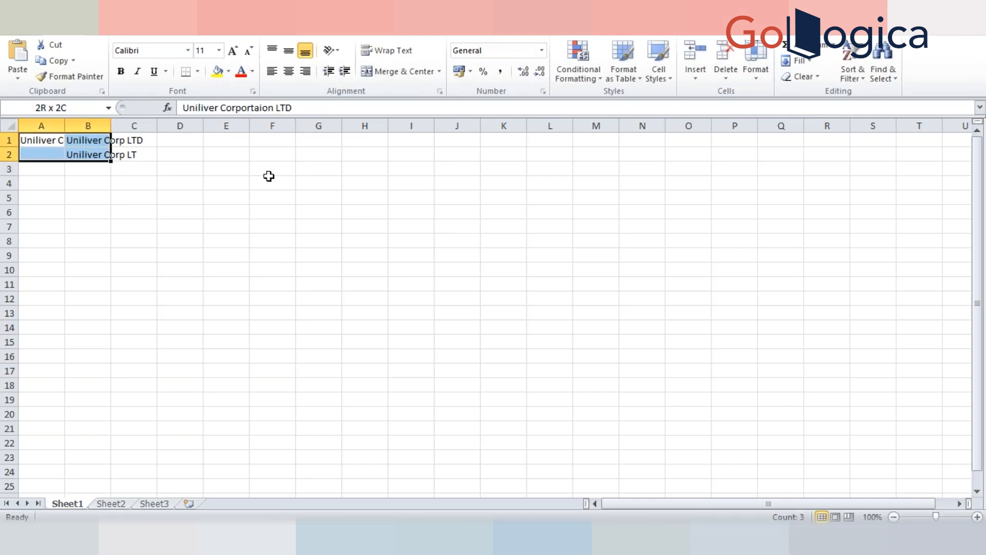
pyautogui.hotkey('alt', 'h')
pyautogui.press('o')
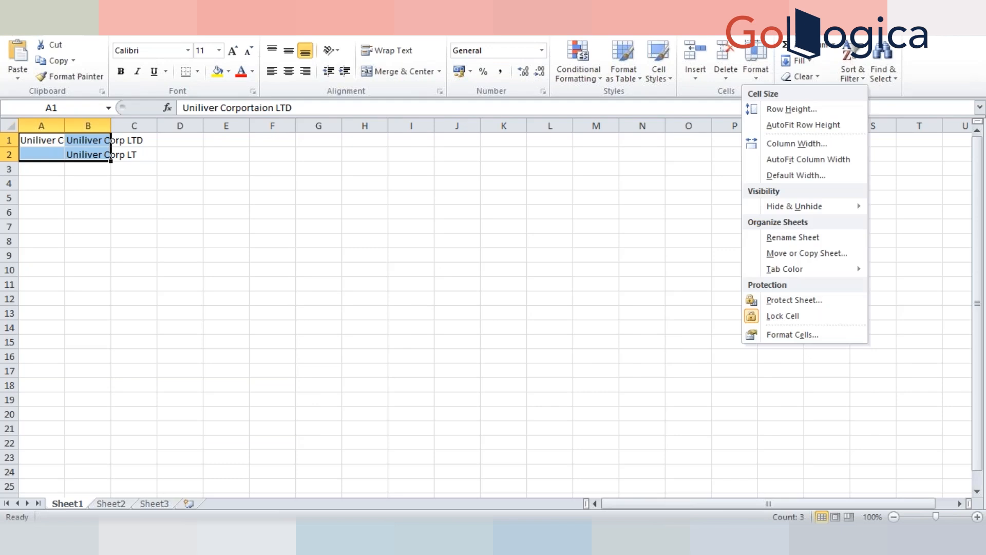
pyautogui.press('i')
pyautogui.press('Right')
pyautogui.press('Left')
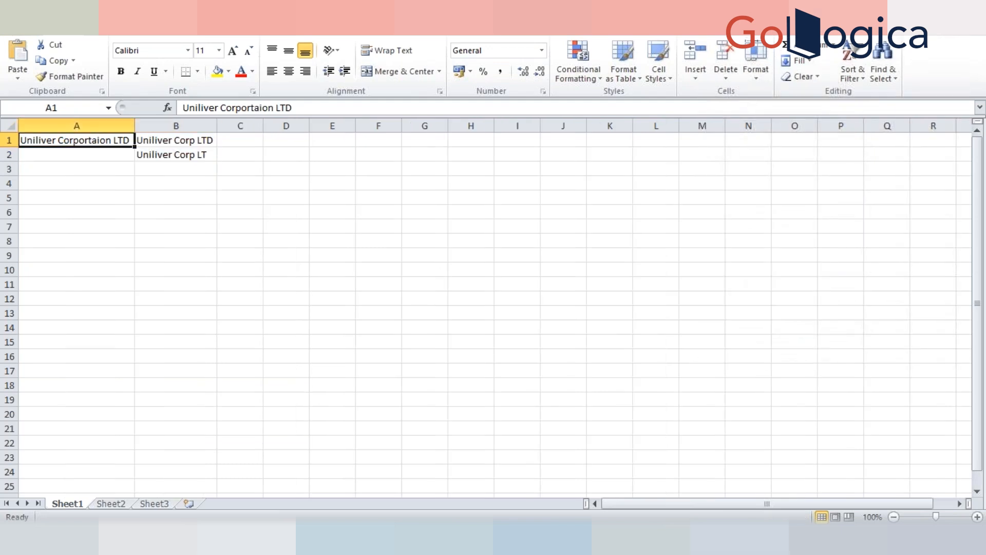
# Step: Merge and center cells A1:A2 and align their company name vertically to the middle
pyautogui.hotkey('shift', 'Down')
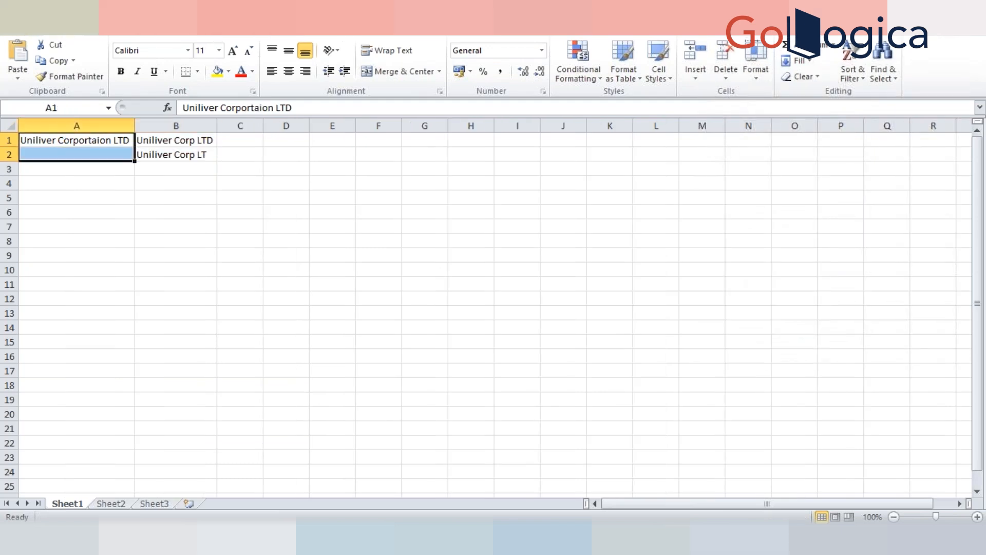
pyautogui.hotkey('alt', 'h')
pyautogui.press('o')
pyautogui.press('a')
pyautogui.hotkey('alt', 'h')
pyautogui.press('m')
pyautogui.press('c')
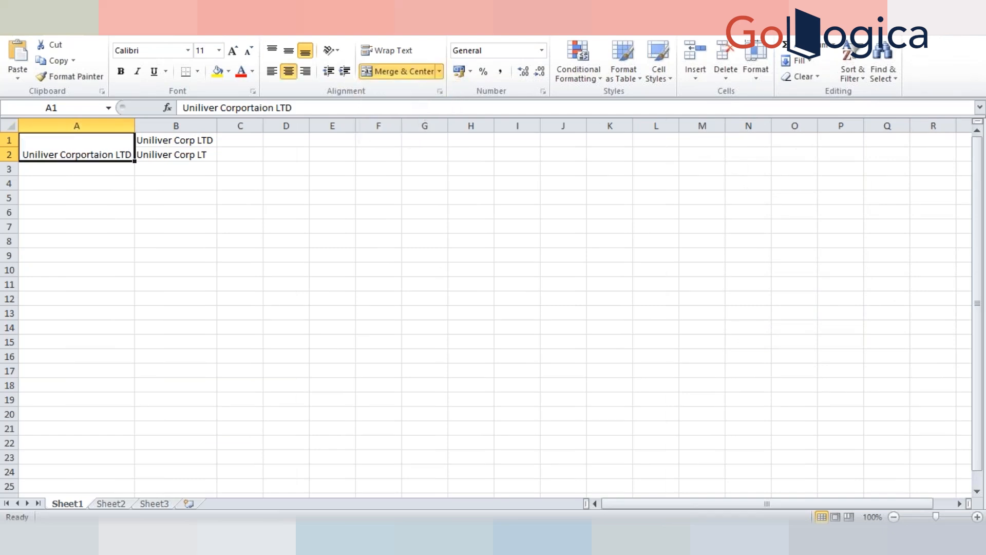
pyautogui.hotkey('alt', 'h')
pyautogui.press('a')
pyautogui.press('m')
pyautogui.click(154, 168)
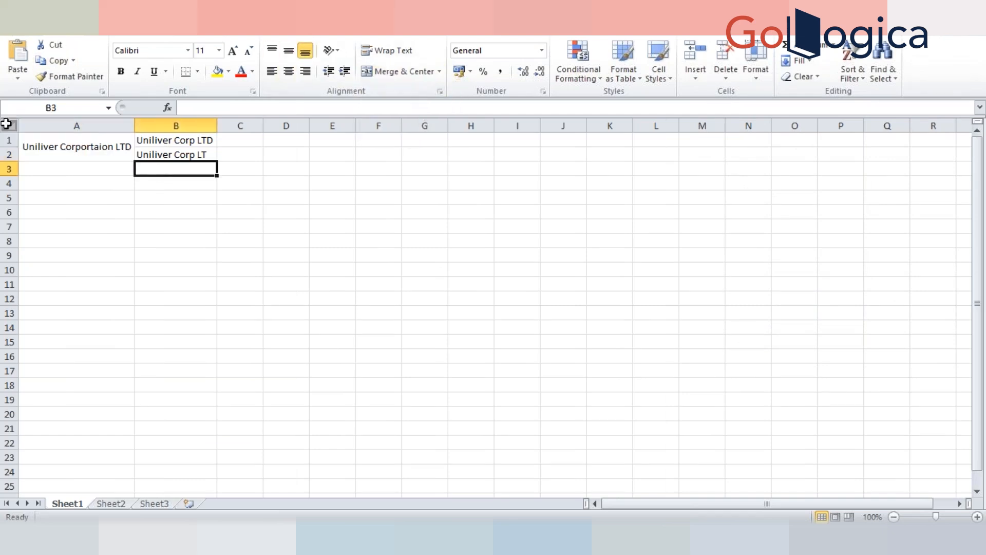
pyautogui.click(84, 147)
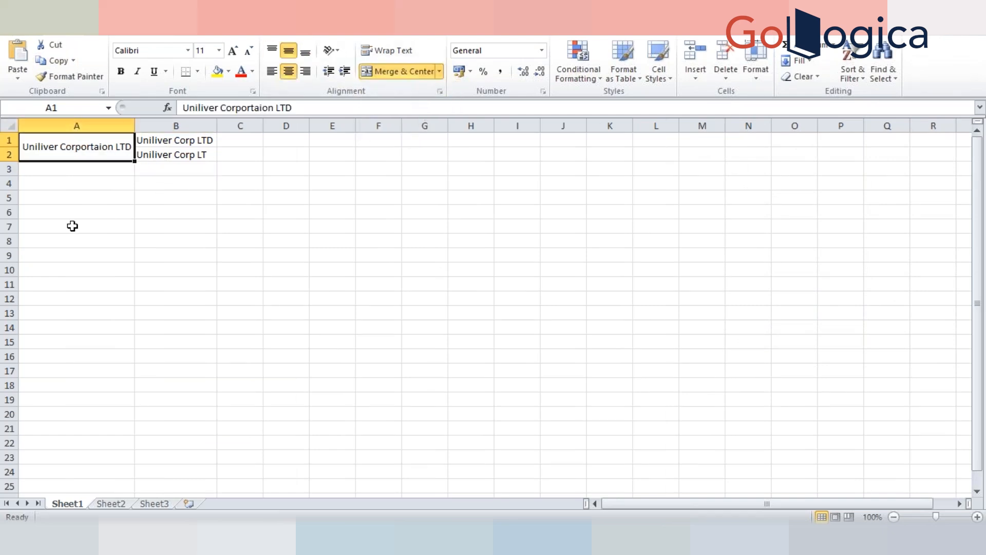
pyautogui.click(197, 136)
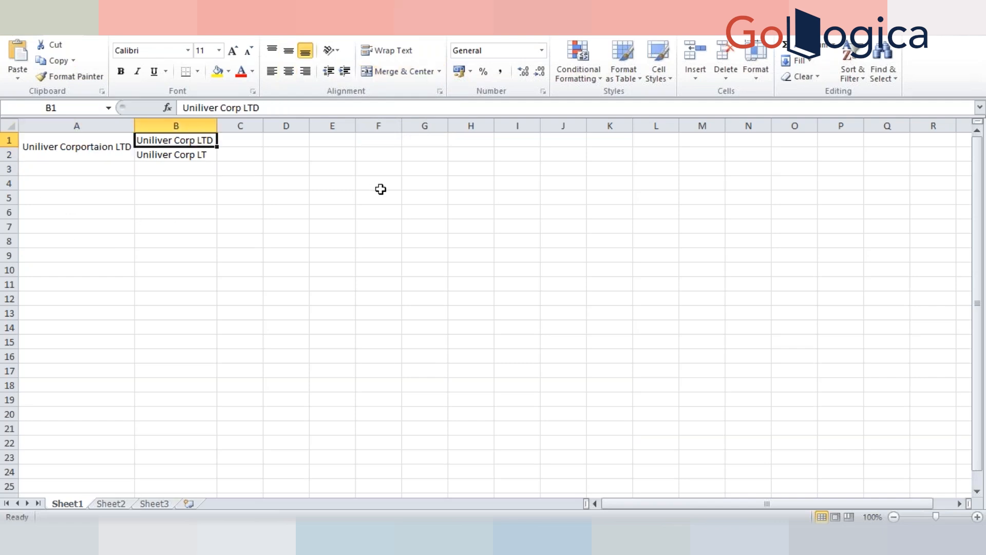
pyautogui.press('Down')
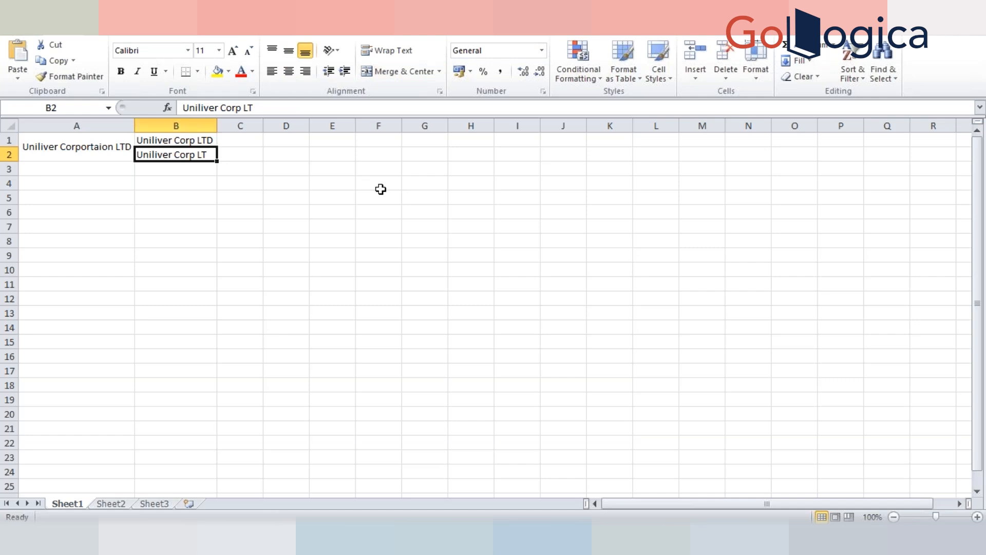
pyautogui.press('Down')
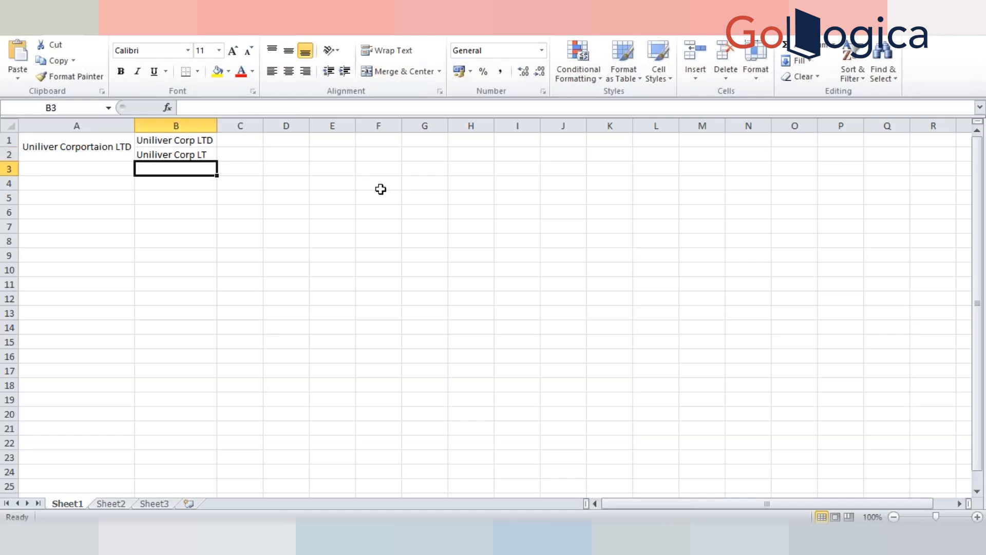
pyautogui.press('Up')
pyautogui.press('Left')
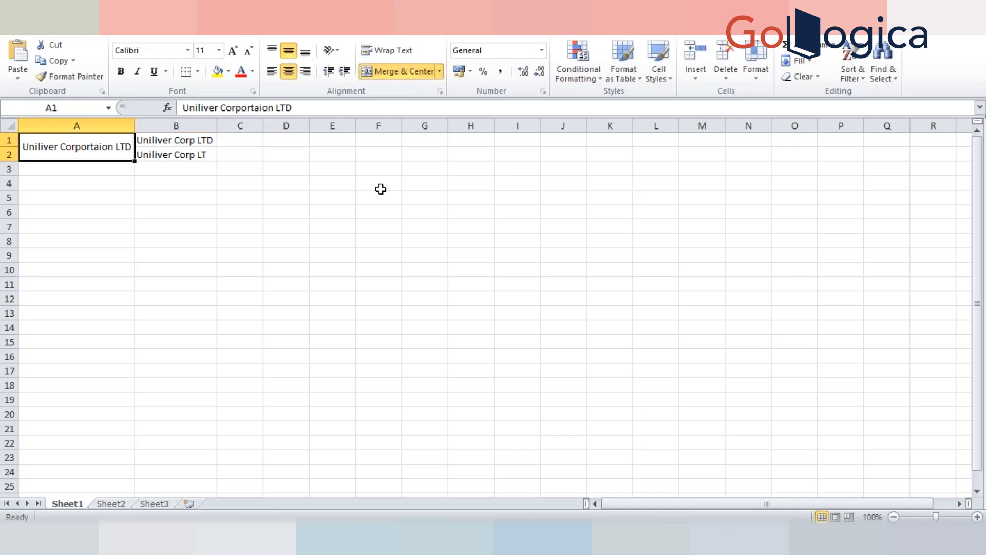
# Step: Copy the name in B2 into B3 and edit the copy to read "Uniliver Corporporation LT"
pyautogui.click(198, 154)
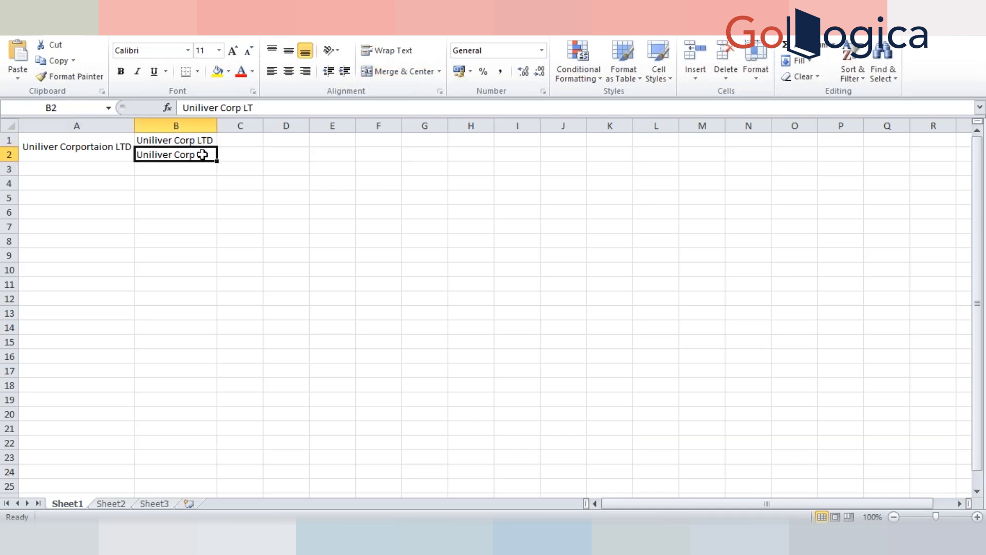
pyautogui.hotkey('ctrl', 'c')
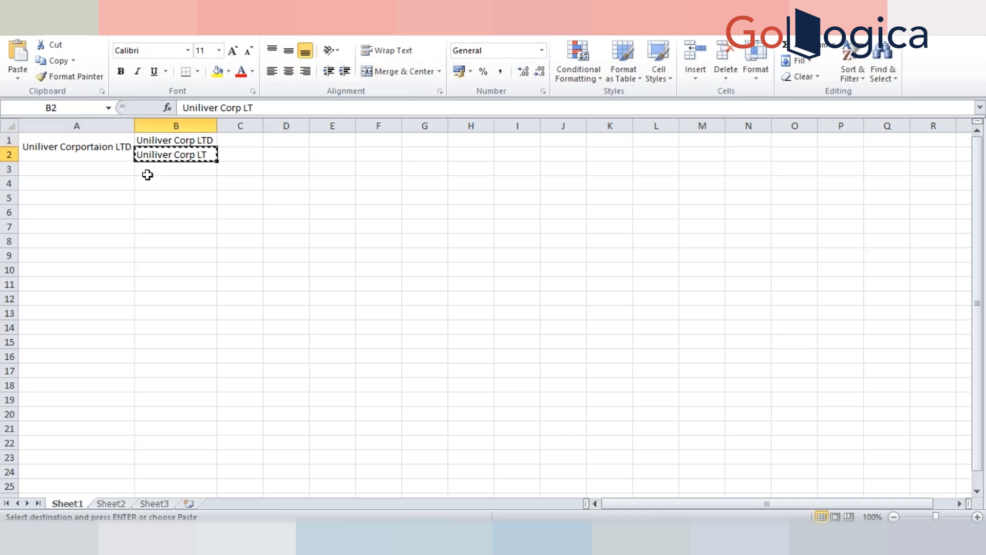
pyautogui.click(148, 173)
pyautogui.hotkey('ctrl', 'v')
pyautogui.press('Escape')
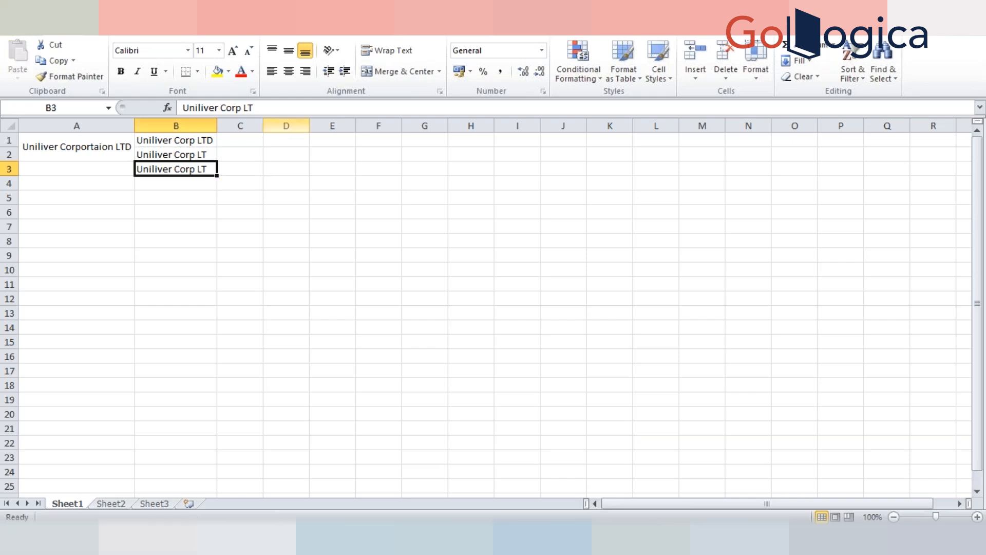
pyautogui.click(241, 107)
pyautogui.write('orpora')
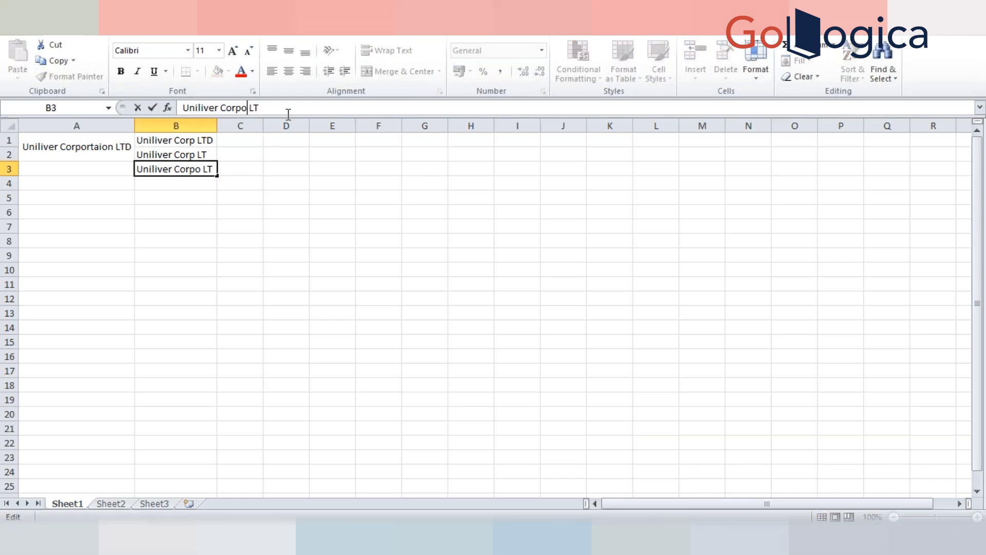
pyautogui.write('tion')
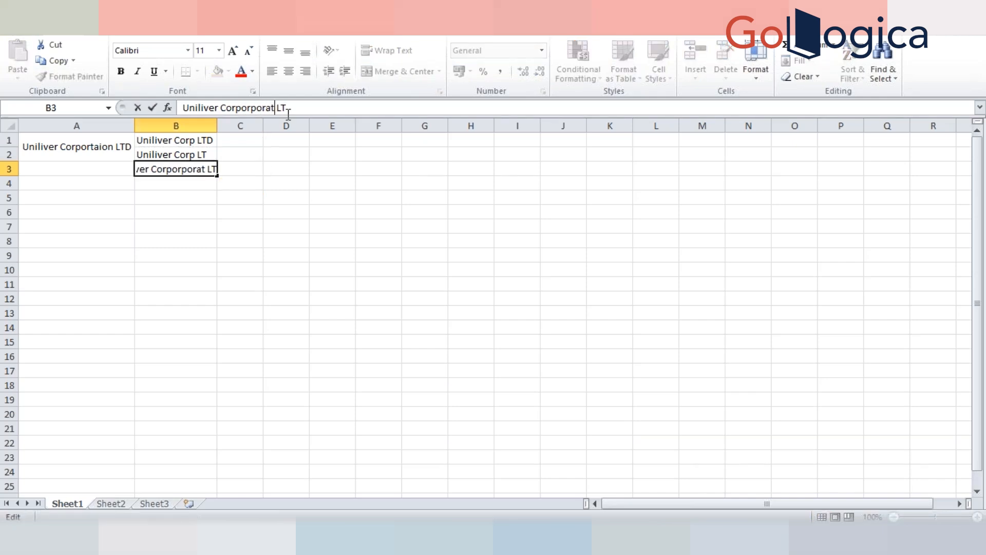
pyautogui.press('Return')
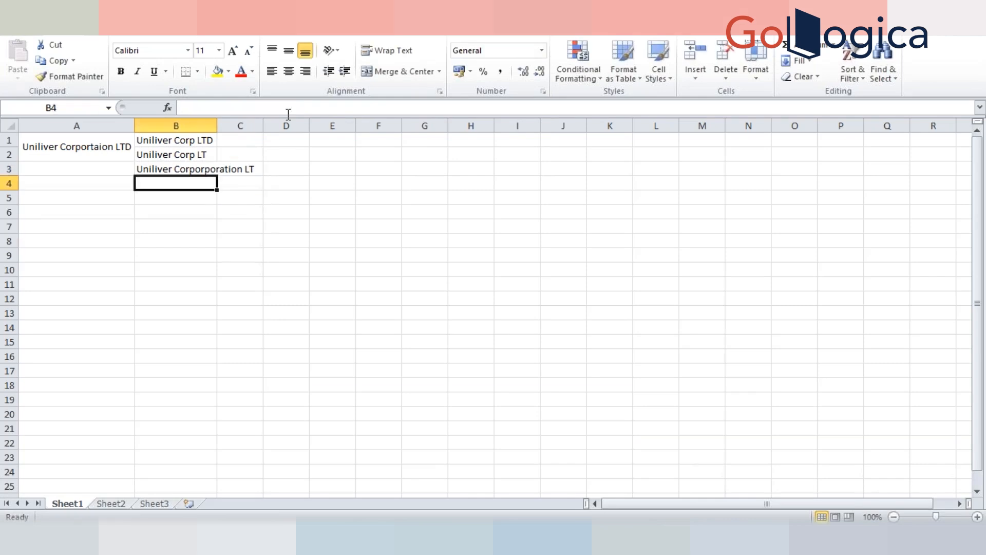
# Step: Autofit the width of column B to the company name in B3
pyautogui.press('Up')
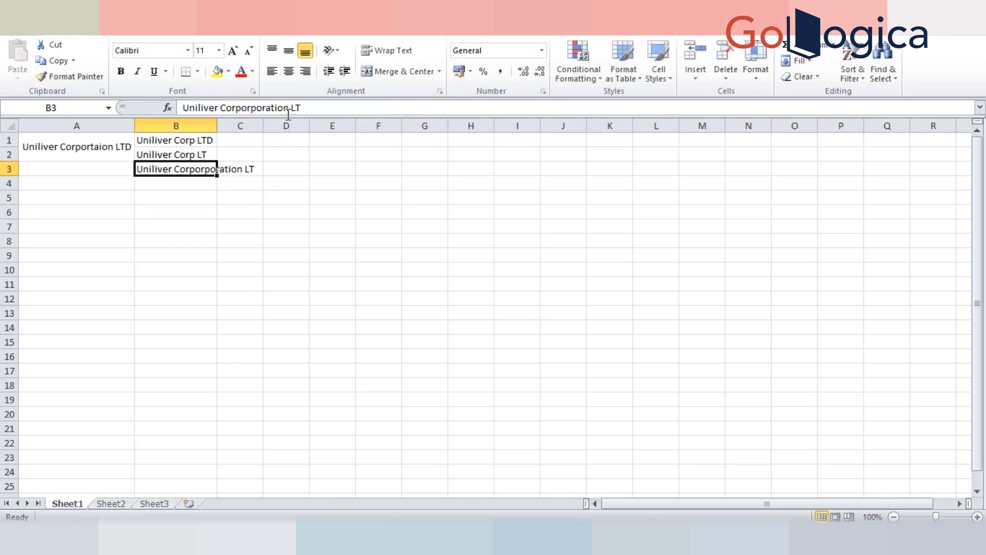
pyautogui.hotkey('alt', 'h')
pyautogui.press('o')
pyautogui.press('i')
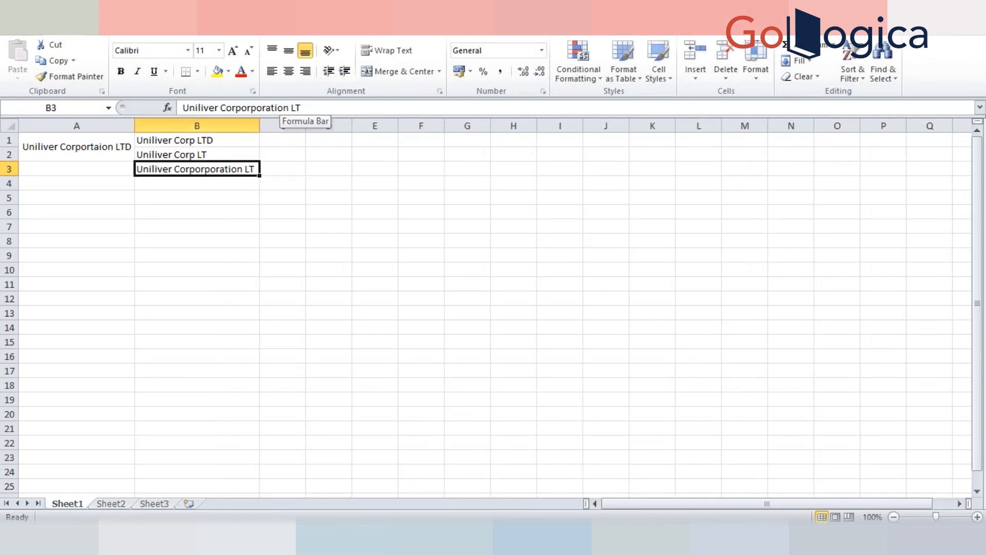
pyautogui.press('Up')
pyautogui.press('Up')
pyautogui.press('Down')
pyautogui.press('Down')
pyautogui.press('Up')
pyautogui.press('Up')
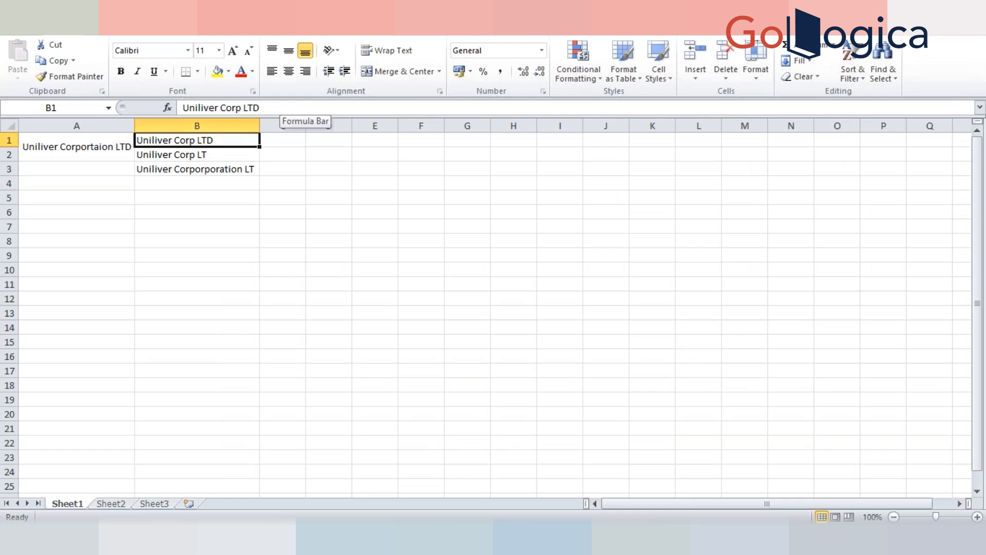
pyautogui.press('Left')
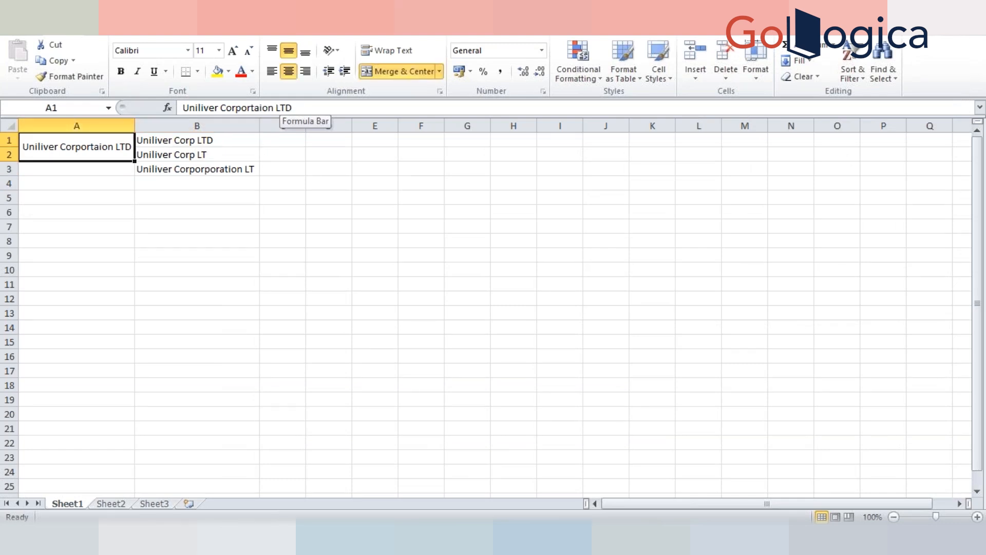
pyautogui.hotkey('shift', 'Down')
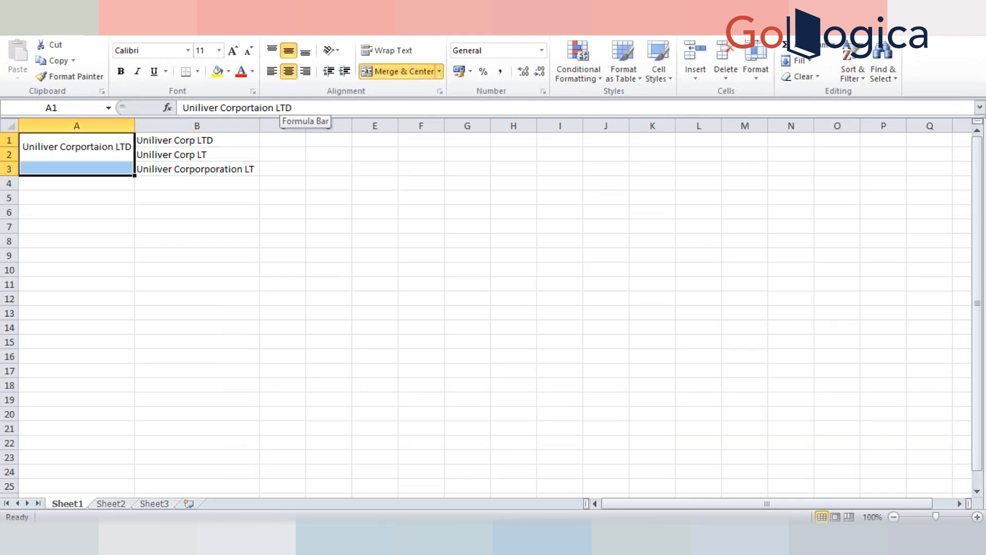
pyautogui.click(286, 108)
pyautogui.write('hmc')
pyautogui.press('BackSpace')
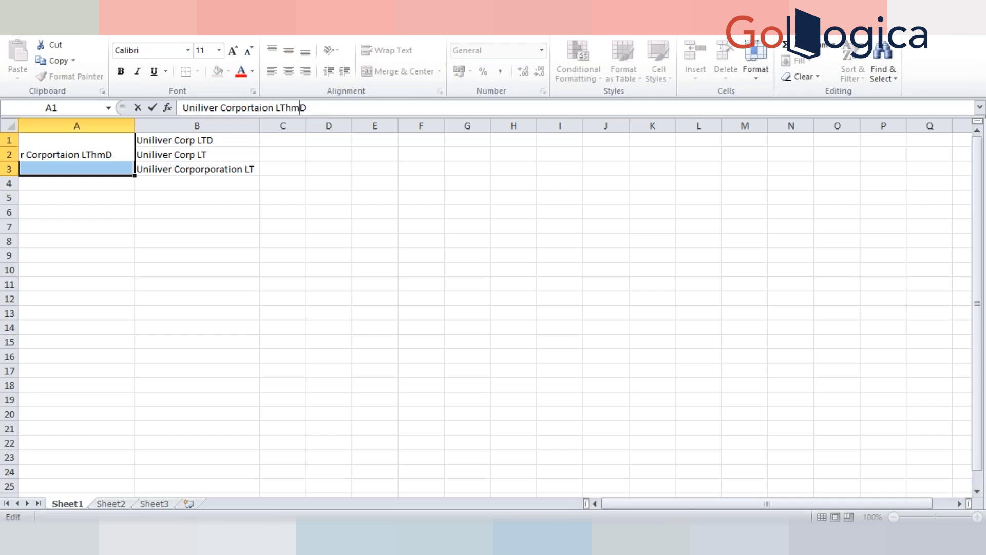
pyautogui.press('End')
pyautogui.press('BackSpace')
pyautogui.press('BackSpace')
pyautogui.press('Return')
pyautogui.press('Up')
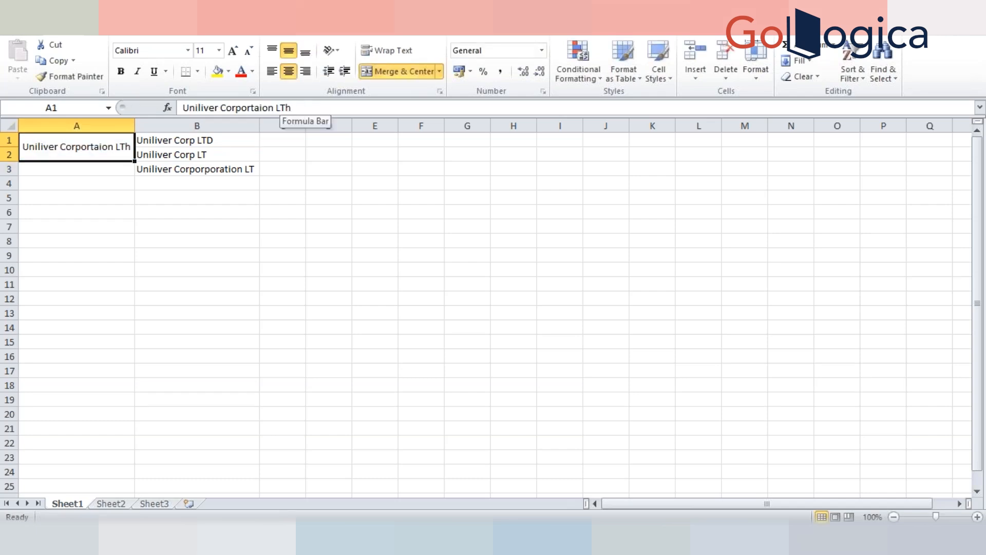
# Step: Extend the merged company-name cell in column A to A1:A3, merged and centered
pyautogui.hotkey('shift', 'Down')
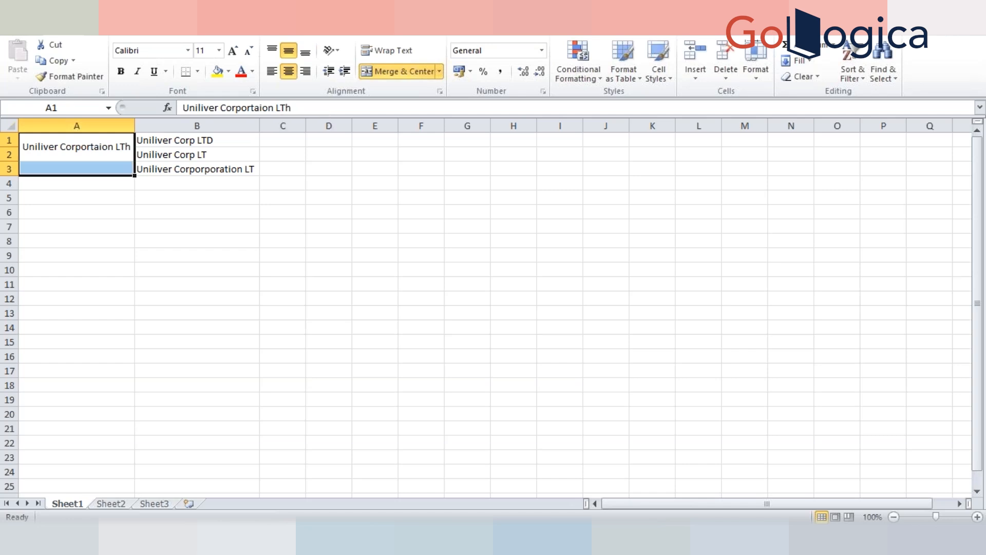
pyautogui.click(439, 71)
pyautogui.click(406, 88)
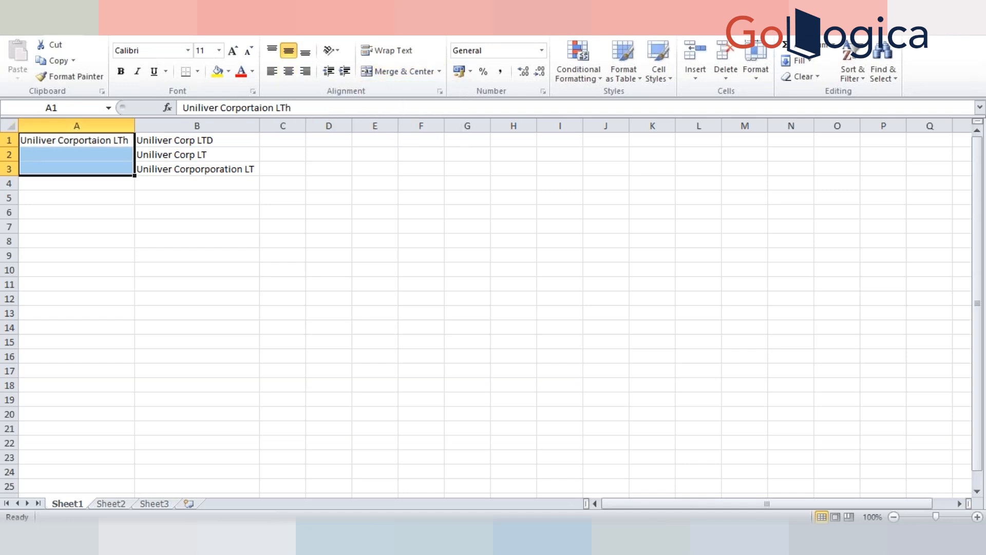
pyautogui.click(439, 71)
pyautogui.click(407, 88)
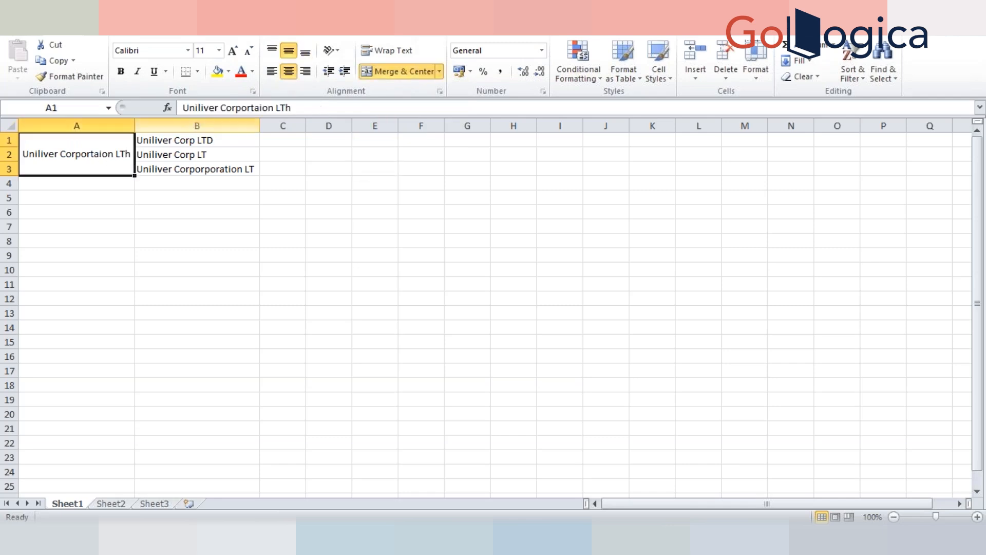
# Step: Correct the company name in the merged cell A1:A3 to "Uniliver Corportaion LTD"
pyautogui.click(280, 108)
pyautogui.press('BackSpace')
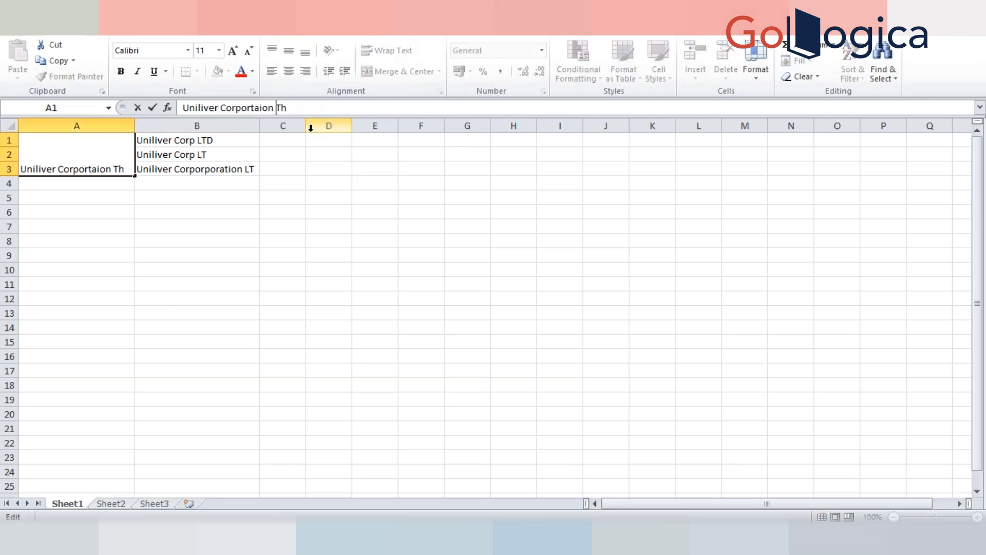
pyautogui.press('Return')
pyautogui.press('Up')
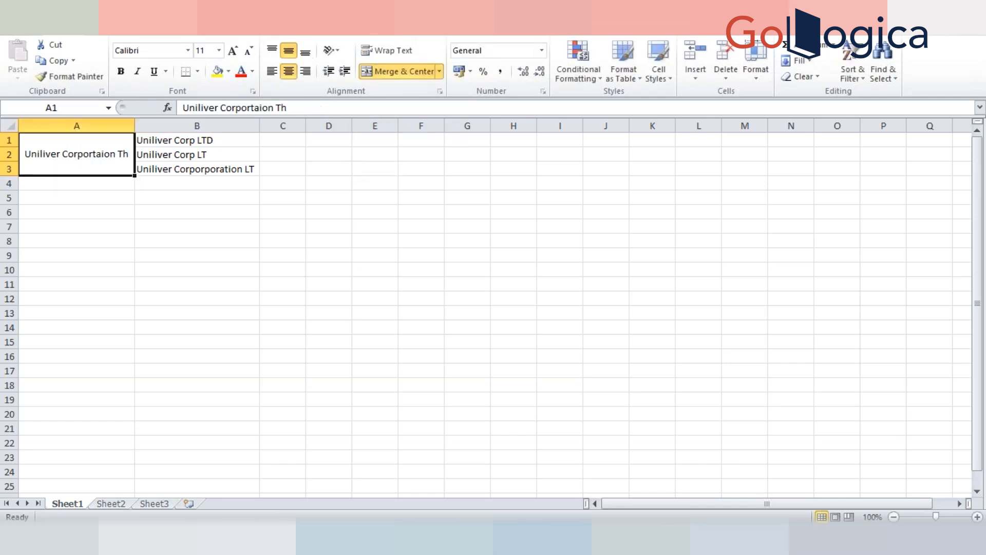
pyautogui.click(299, 108)
pyautogui.press('BackSpace')
pyautogui.press('BackSpace')
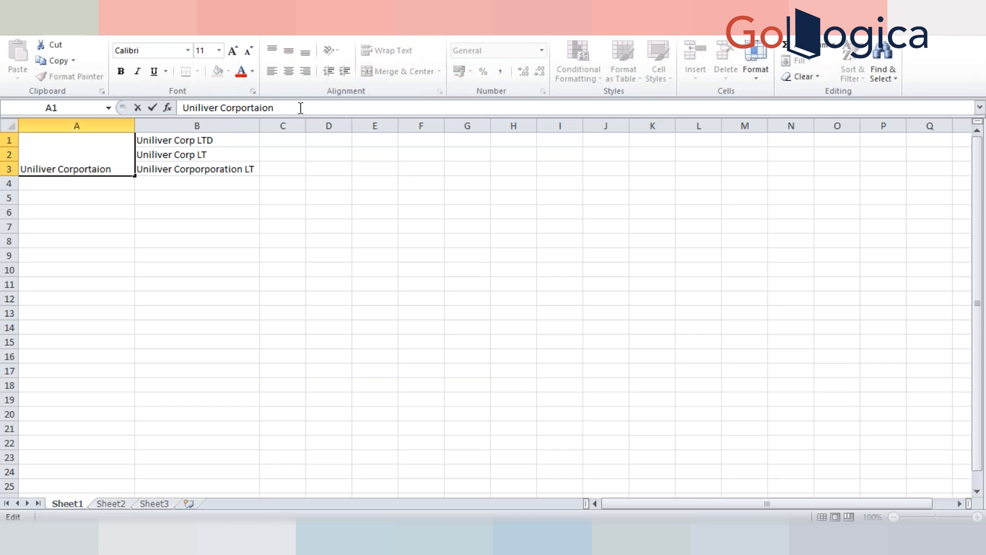
pyautogui.write('LTD')
pyautogui.press('Return')
pyautogui.press('Up')
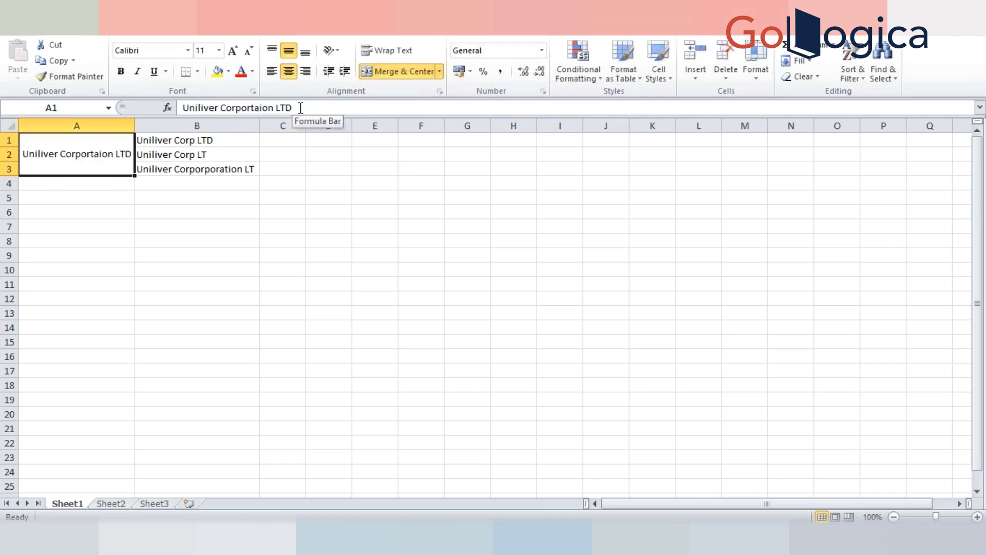
# Step: Copy the text "Uniliver Corportaion LTD" from the merged cell A1:A3 into B4 as another variant
pyautogui.click(193, 135)
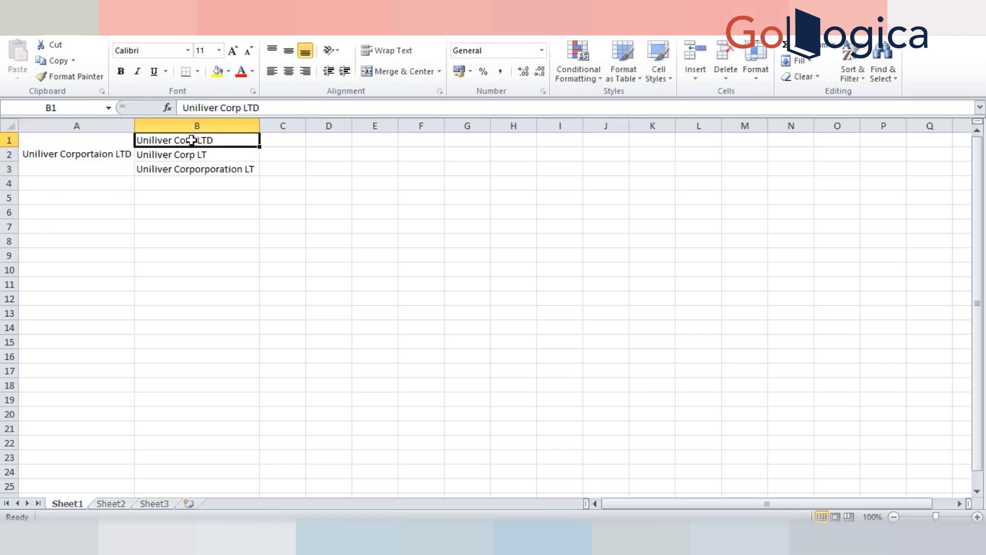
pyautogui.click(194, 169)
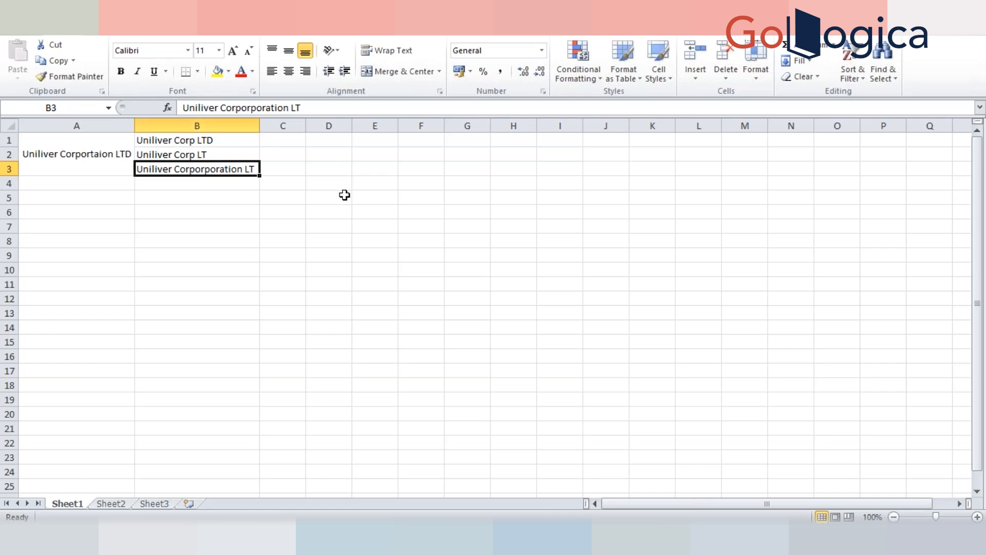
pyautogui.click(93, 157)
pyautogui.moveTo(294, 108); pyautogui.dragTo(178, 109)
pyautogui.hotkey('ctrl', 'c')
pyautogui.press('Escape')
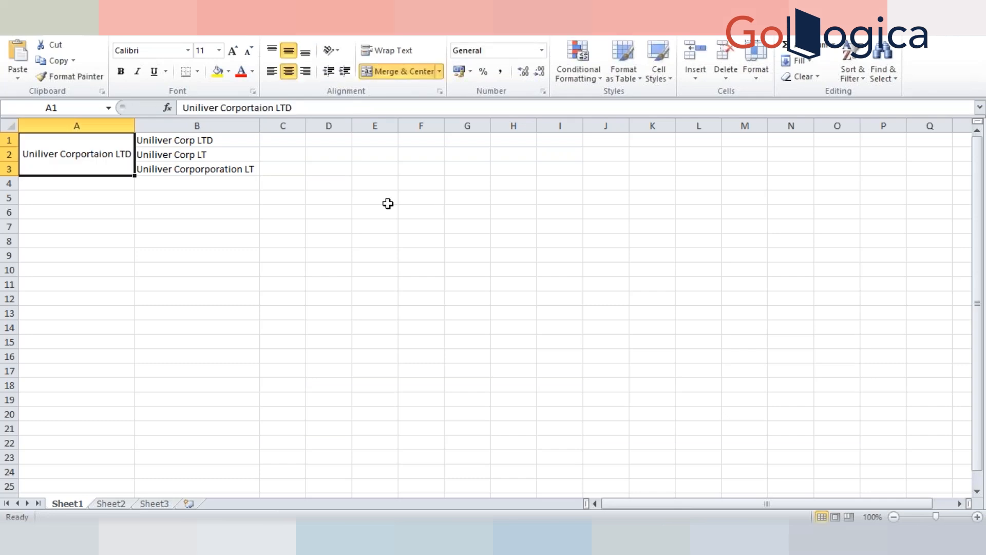
pyautogui.click(221, 185)
pyautogui.hotkey('ctrl', 'v')
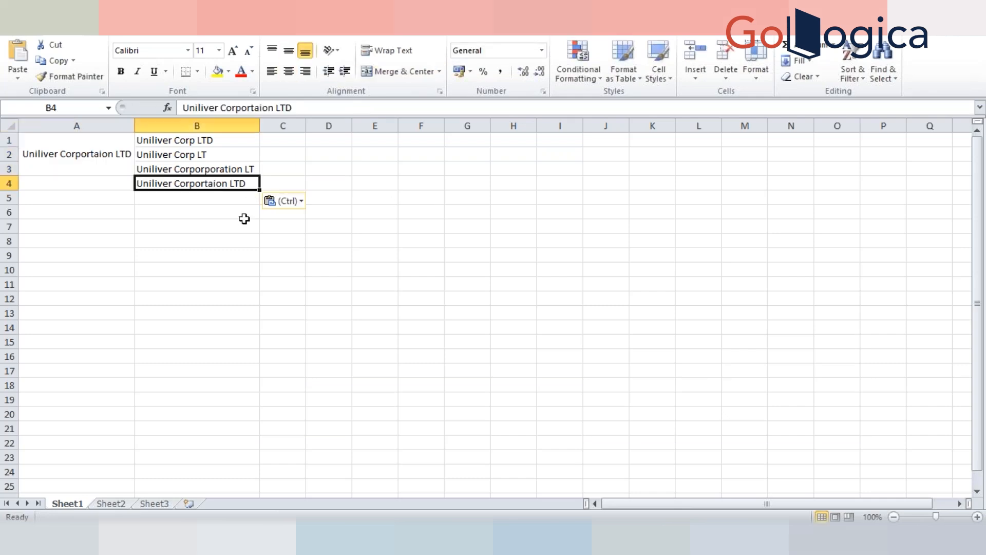
# Step: Extend the merged company-name cell in column A to A1:A4, merged and centered
pyautogui.click(99, 172)
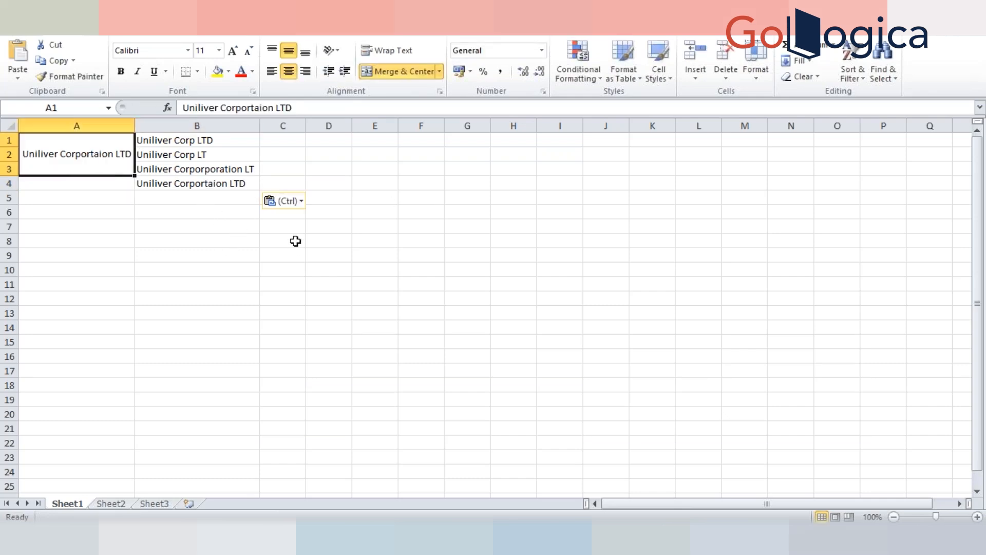
pyautogui.click(169, 181)
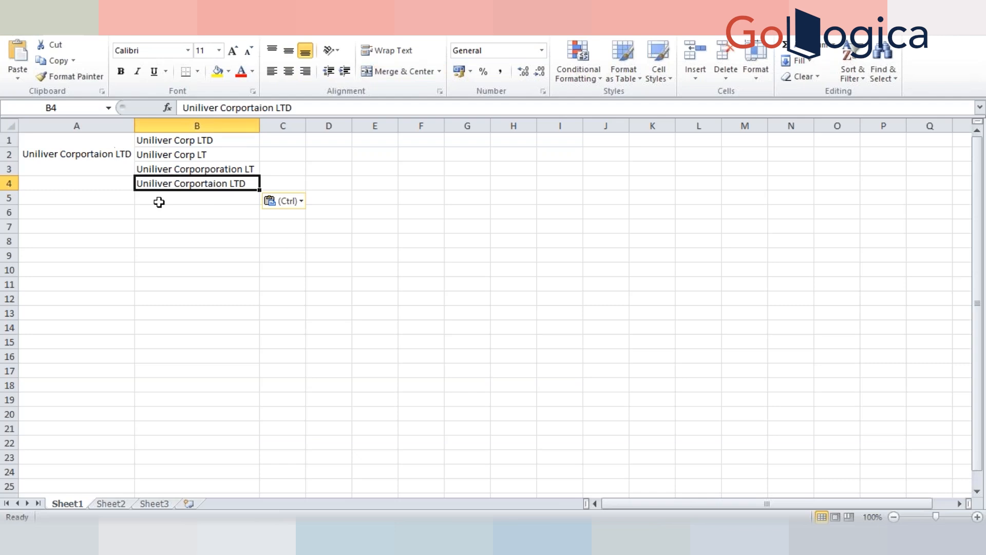
pyautogui.click(119, 151)
pyautogui.click(379, 73)
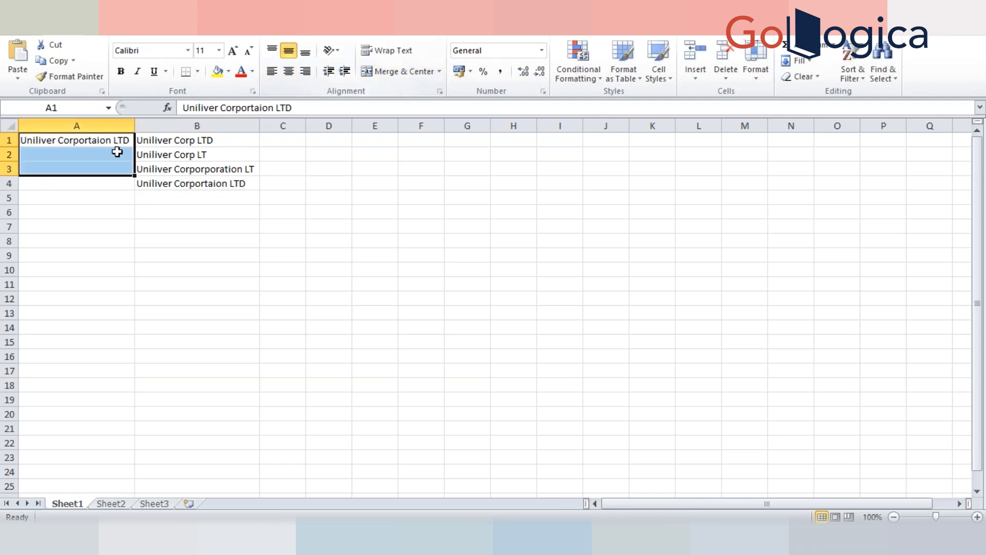
pyautogui.hotkey('shift', 'Down')
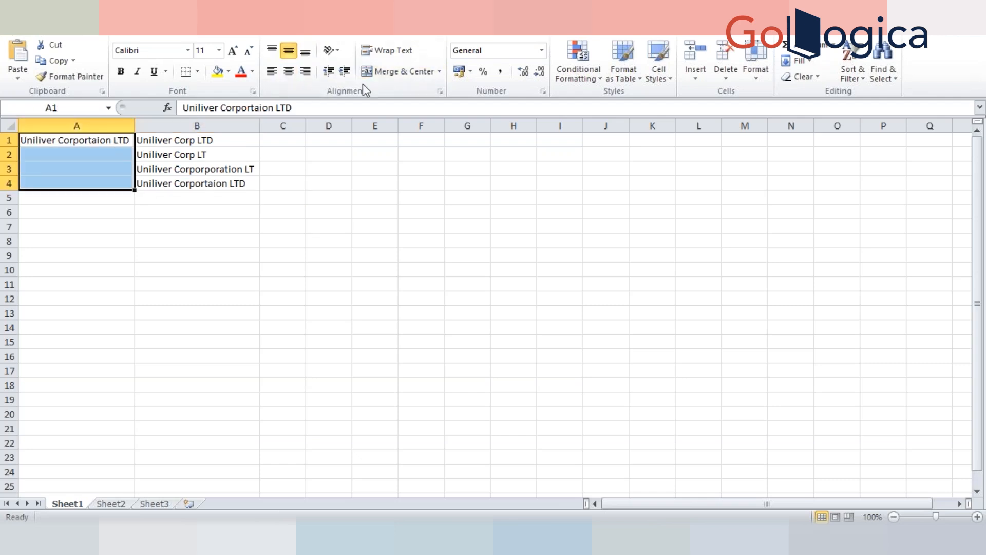
pyautogui.click(383, 72)
pyautogui.click(188, 195)
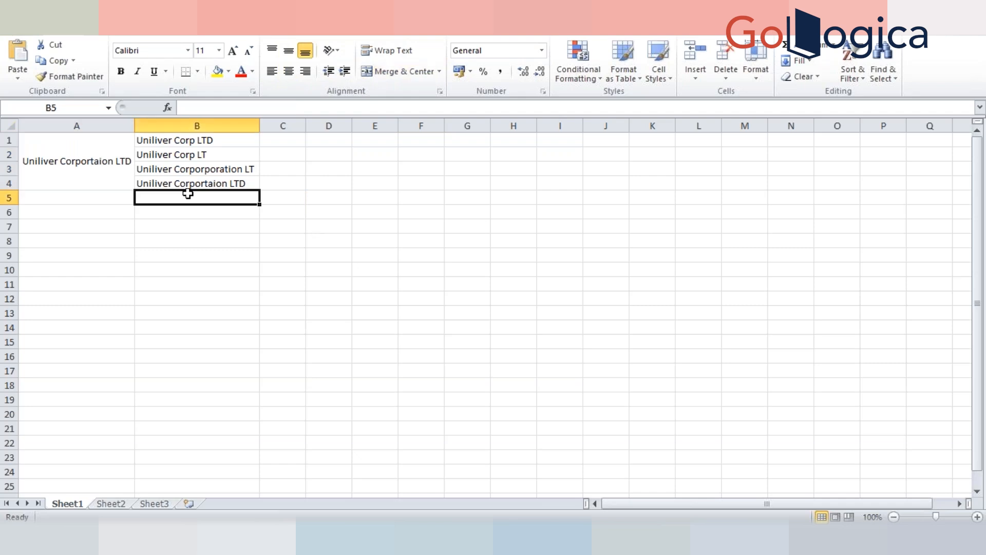
# Step: Compare the master company name in the merged cell A1:A4 with the name variants listed in B1:B4
pyautogui.click(118, 178)
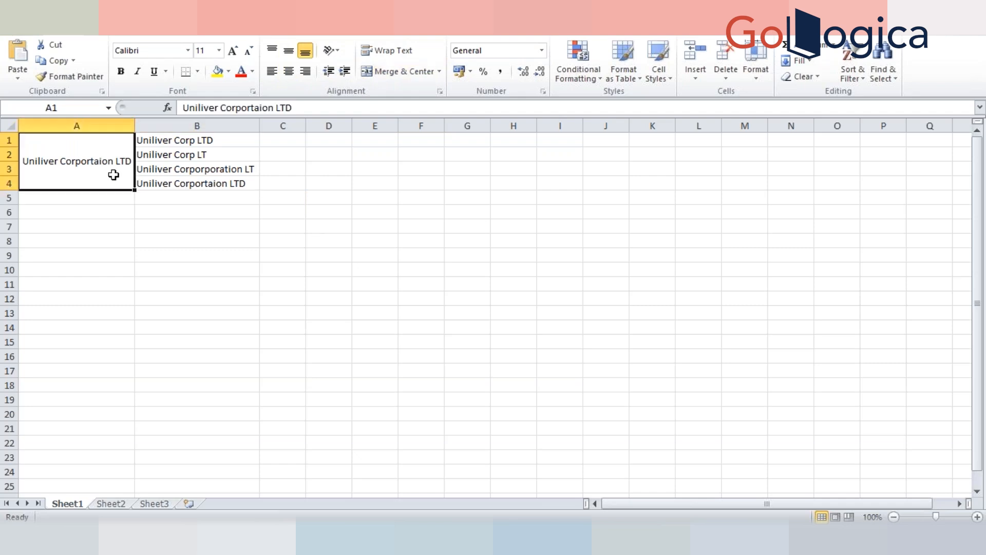
pyautogui.click(160, 184)
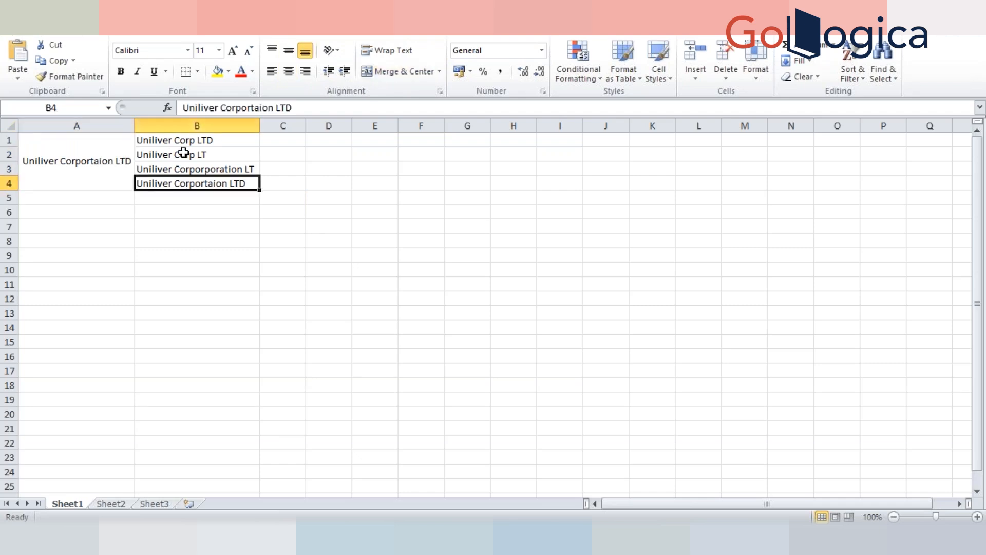
pyautogui.moveTo(177, 153); pyautogui.dragTo(223, 167)
pyautogui.click(329, 169)
pyautogui.click(288, 180)
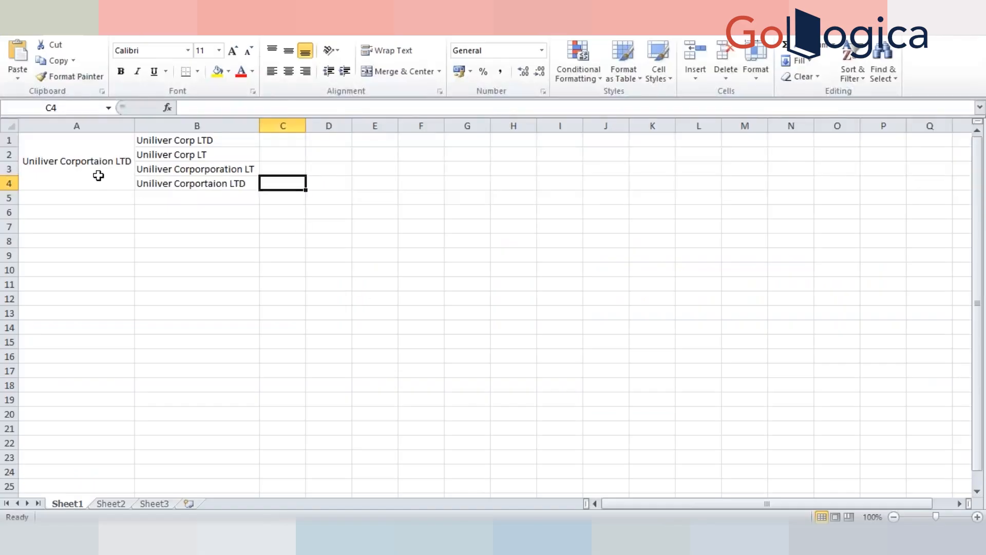
pyautogui.click(97, 174)
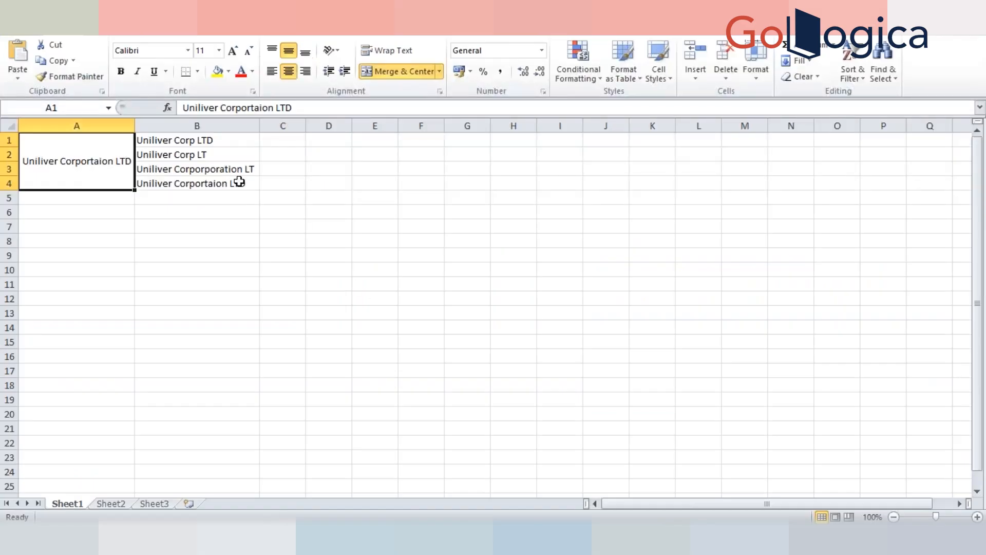
pyautogui.click(217, 186)
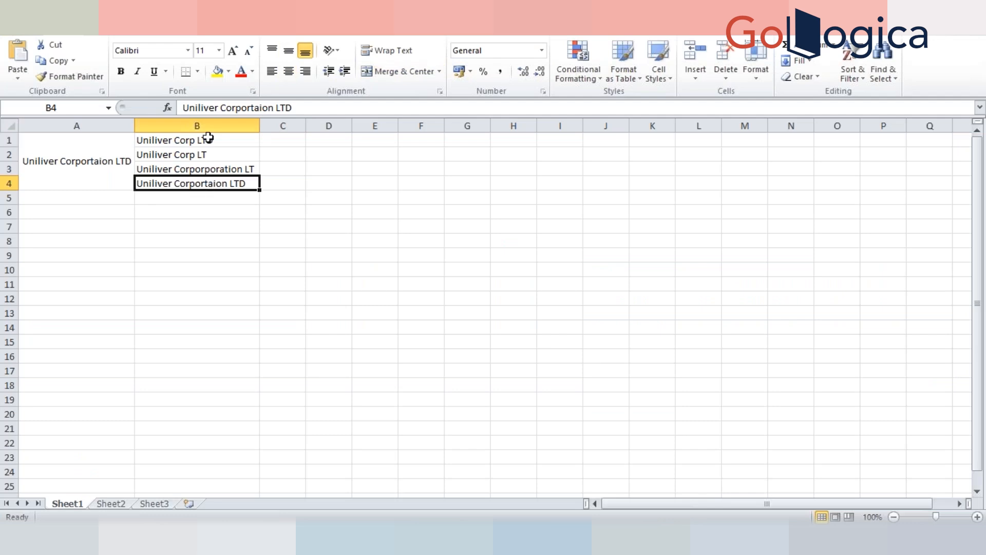
pyautogui.moveTo(207, 138); pyautogui.dragTo(222, 170)
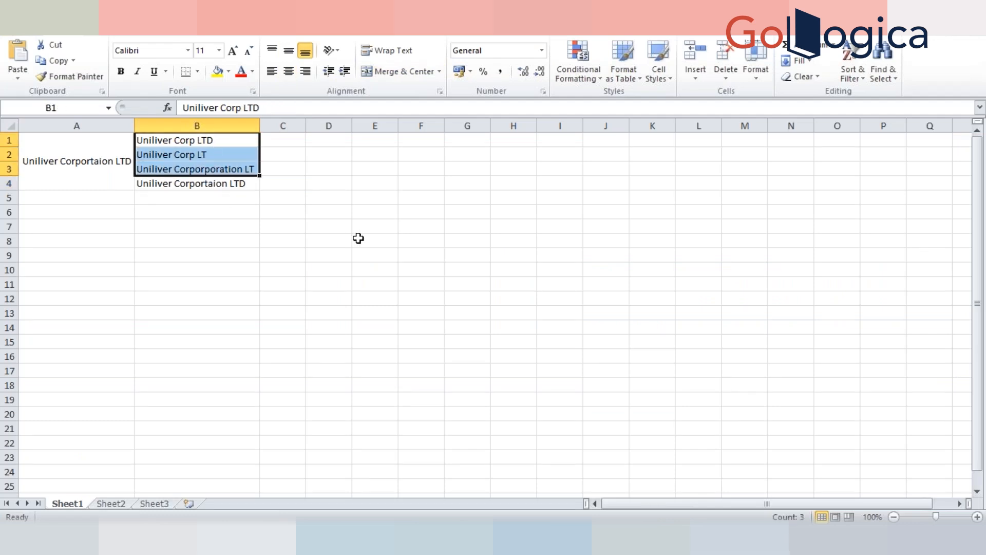
pyautogui.click(41, 152)
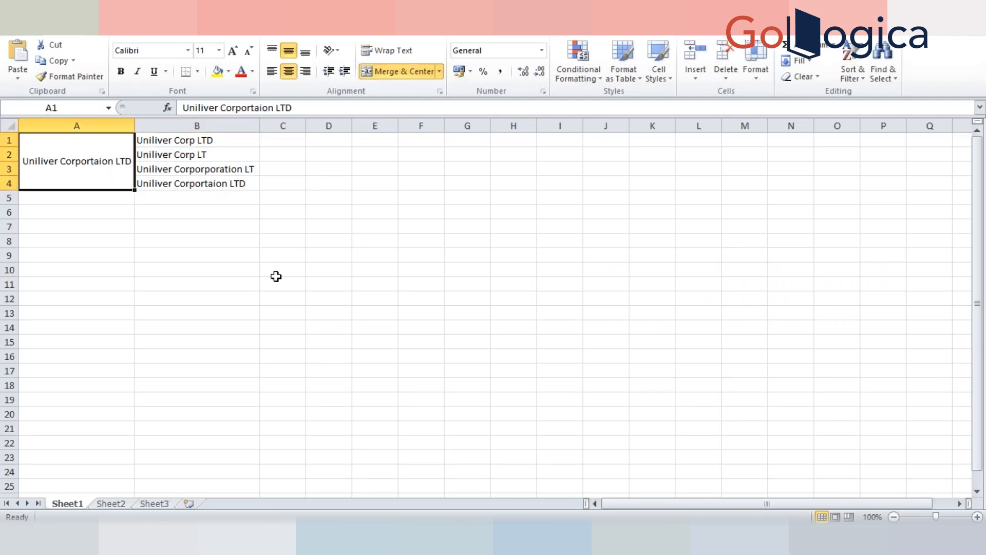
# Step: Clear the company name in B4, keeping only the variants in B1:B3
pyautogui.click(233, 185)
pyautogui.press('Delete')
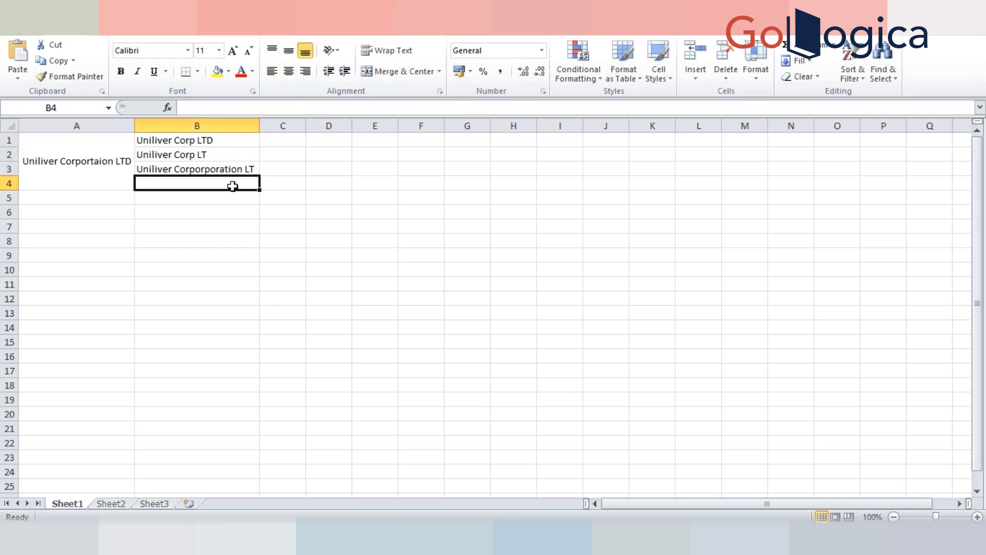
pyautogui.moveTo(194, 141); pyautogui.dragTo(197, 169)
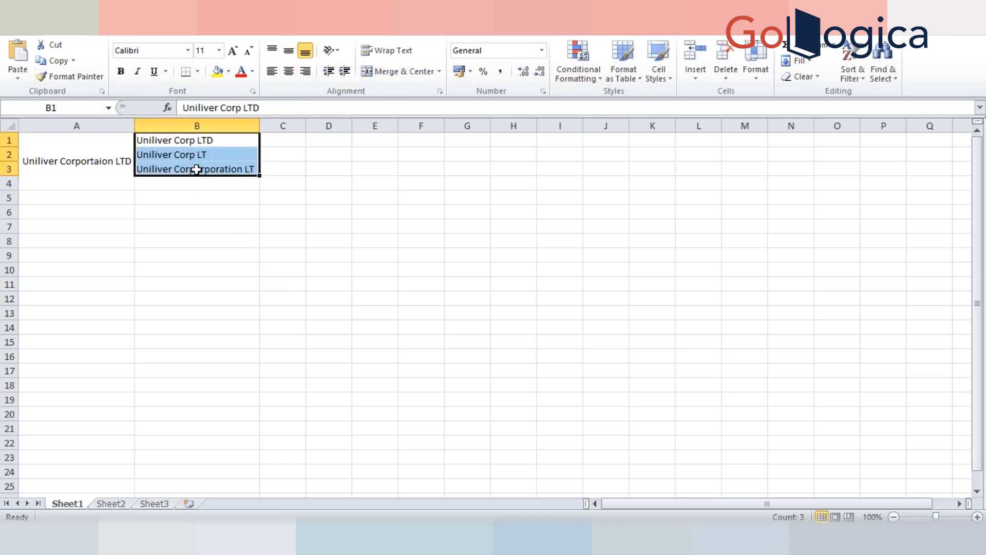
pyautogui.click(369, 240)
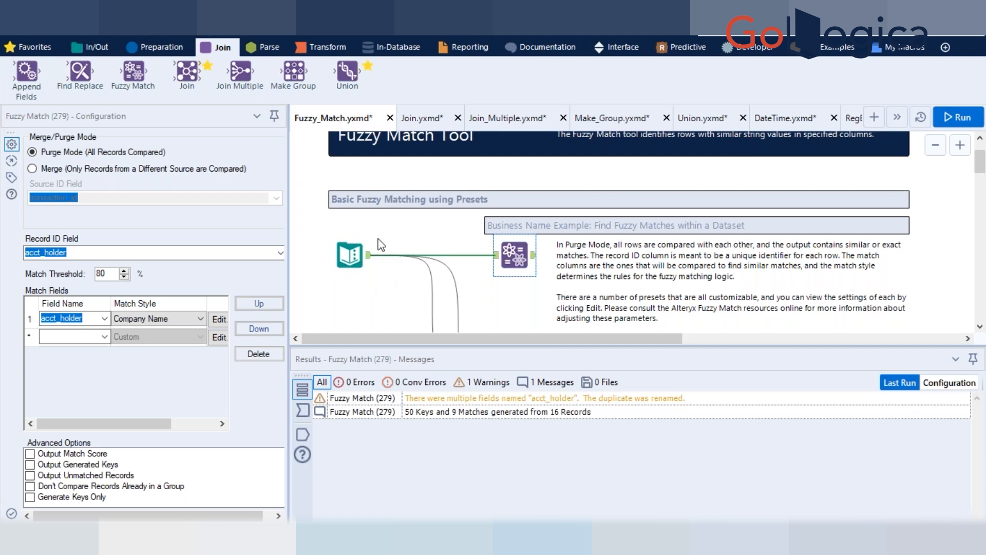
# Step: Switch to Alteryx and view the output records of the Text Input tool feeding the first business-name example
pyautogui.scroll(-1, 381, 245)
pyautogui.click(351, 226)
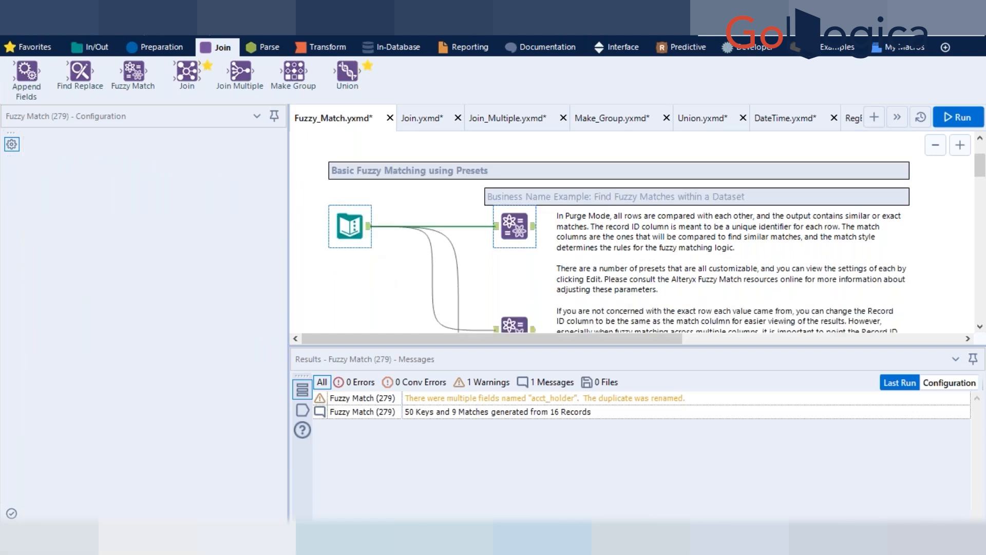
pyautogui.click(376, 226)
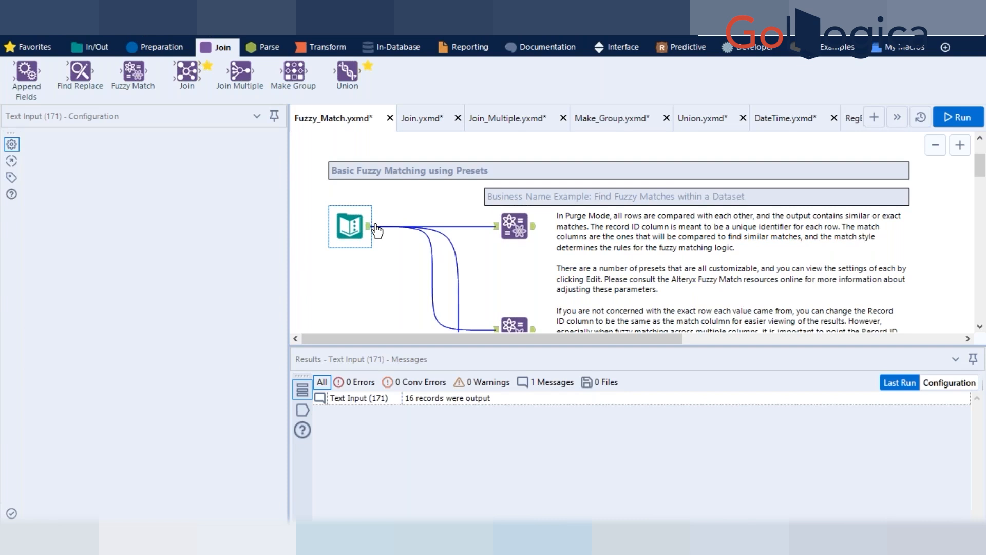
pyautogui.click(370, 229)
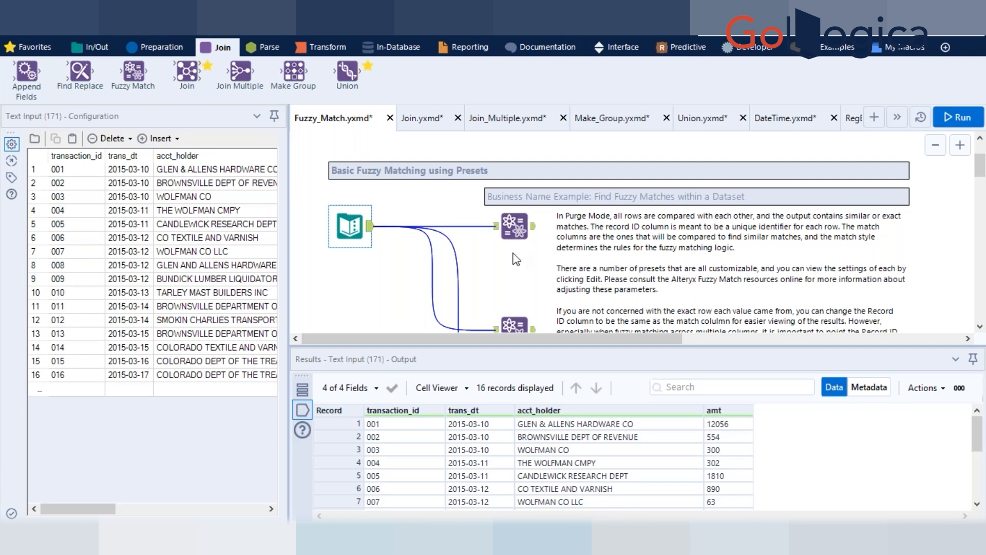
# Step: Choose acct_holder as the Record ID field of the first business-name example's Fuzzy Match tool
pyautogui.click(519, 227)
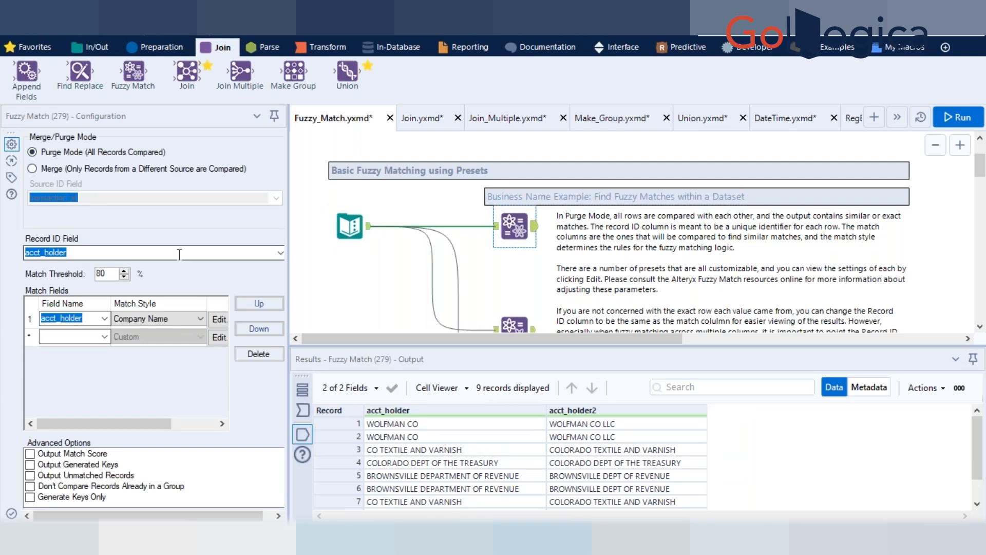
pyautogui.click(282, 253)
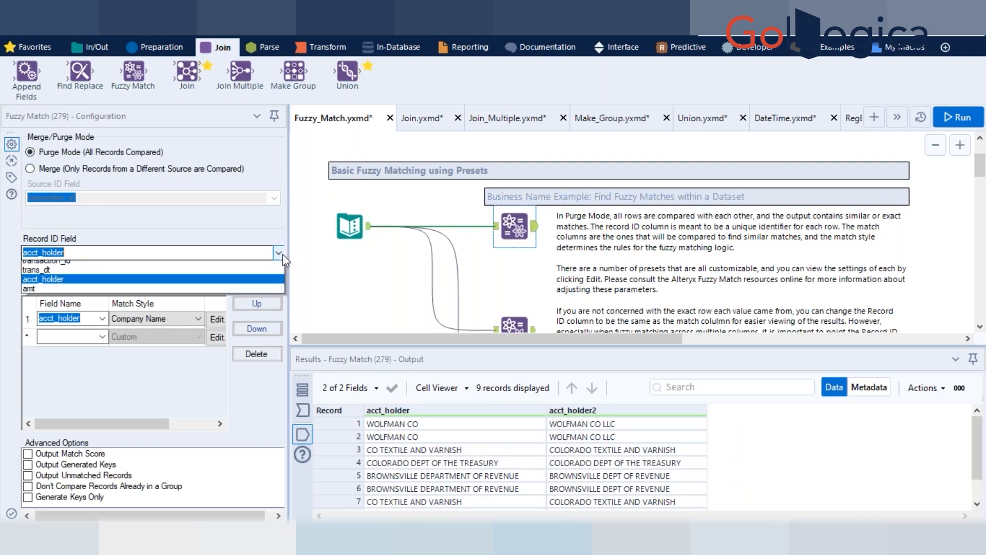
pyautogui.click(263, 284)
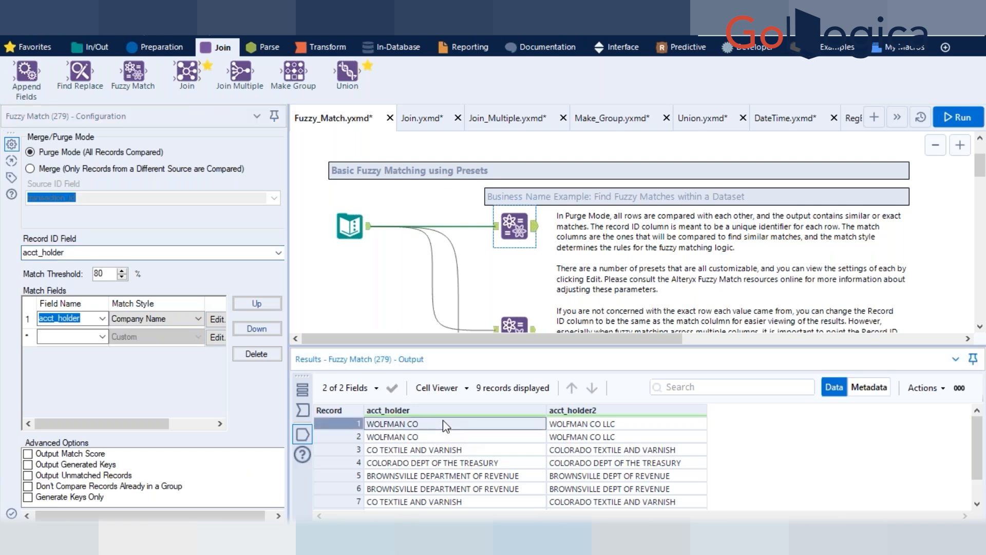
# Step: Compare the acct_holder and acct_holder2 values of the first matched pairs in the Fuzzy Match output
pyautogui.click(559, 427)
pyautogui.moveTo(469, 428); pyautogui.dragTo(574, 473)
pyautogui.click(455, 426)
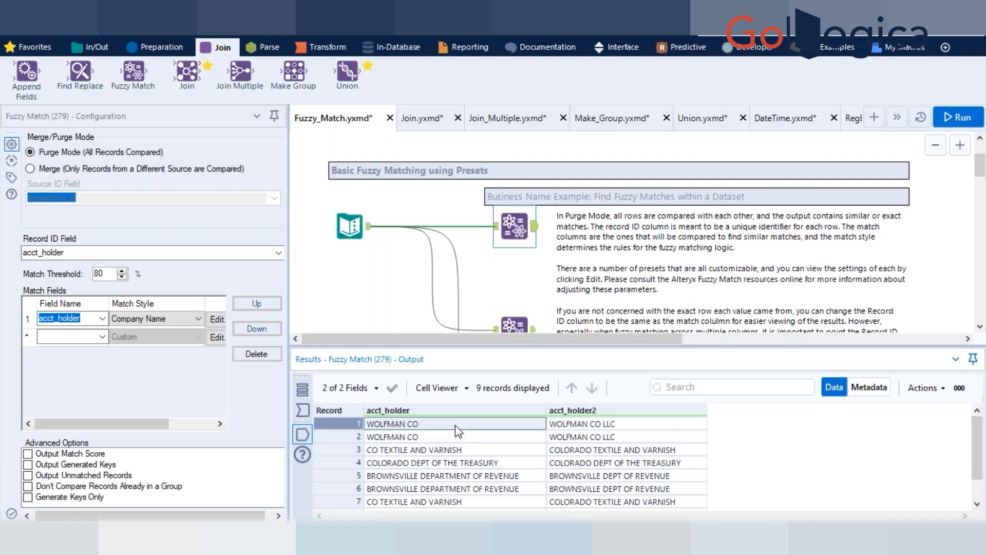
pyautogui.click(592, 428)
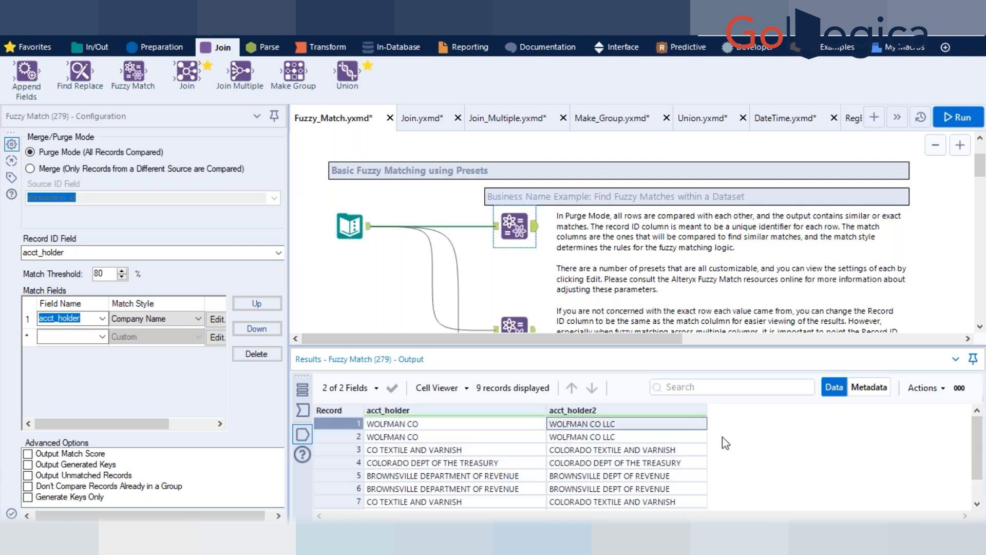
pyautogui.click(457, 421)
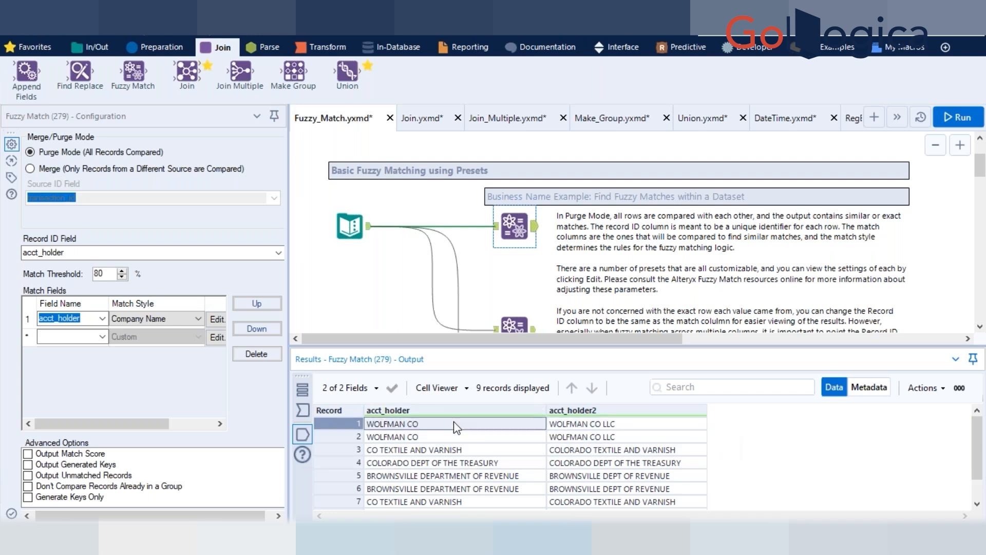
pyautogui.click(591, 425)
pyautogui.click(509, 438)
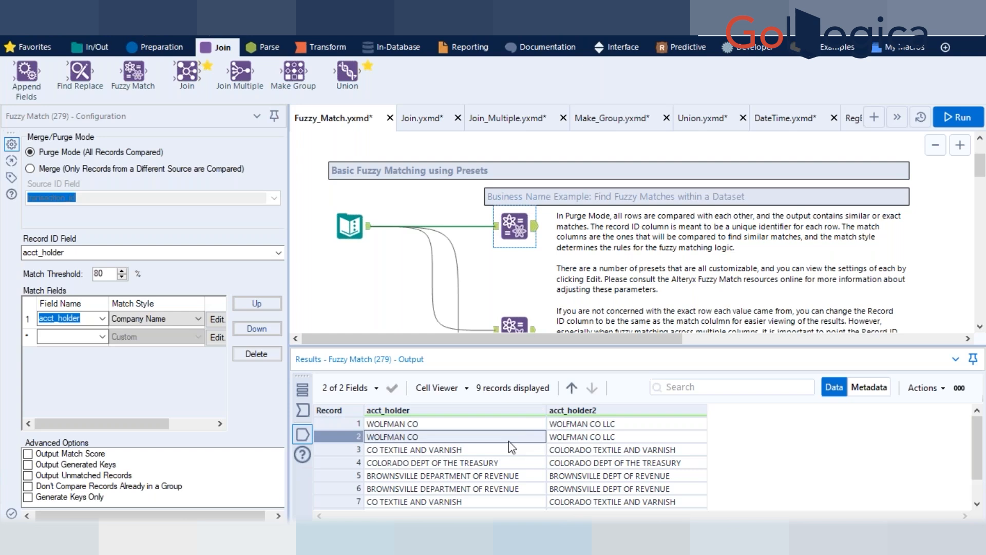
pyautogui.click(578, 437)
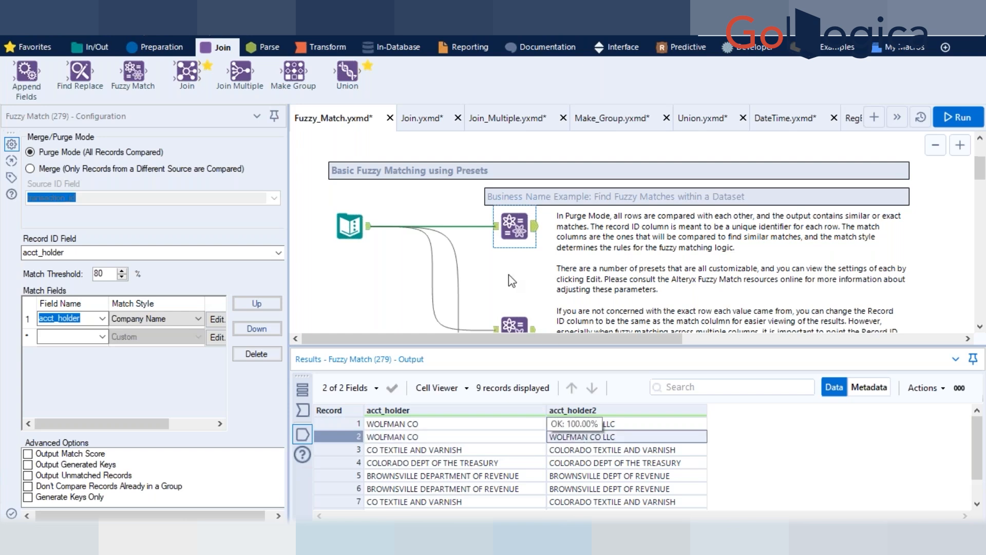
# Step: Examine the matched pairs output by the Fuzzy Match tool in the Supplier Master List Merge Mode example
pyautogui.scroll(-5, 509, 274)
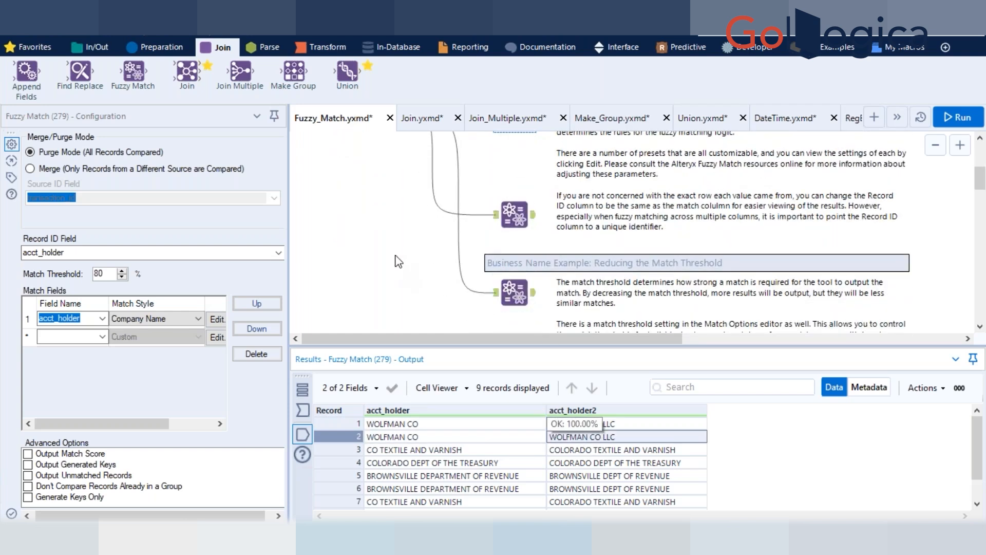
pyautogui.scroll(-15, 395, 255)
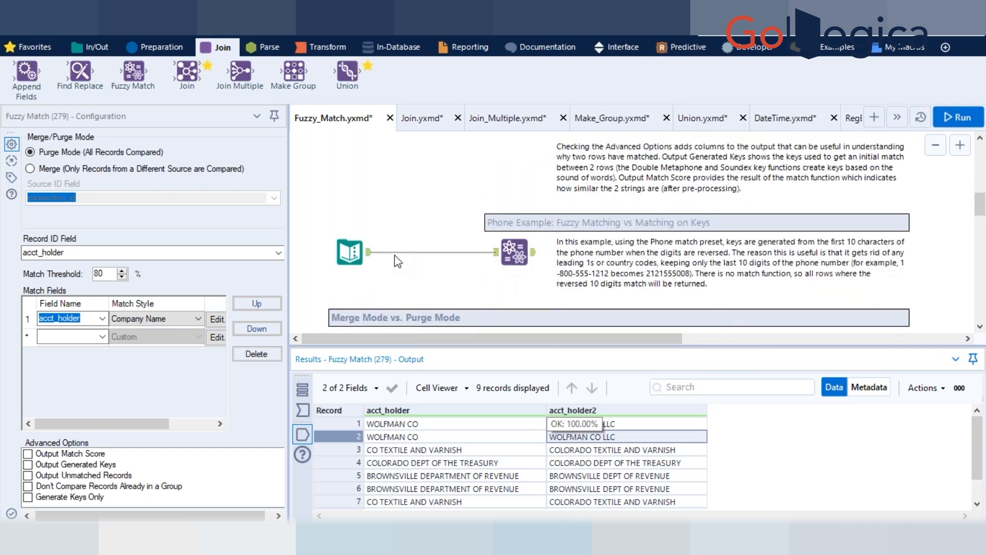
pyautogui.scroll(-8, 394, 255)
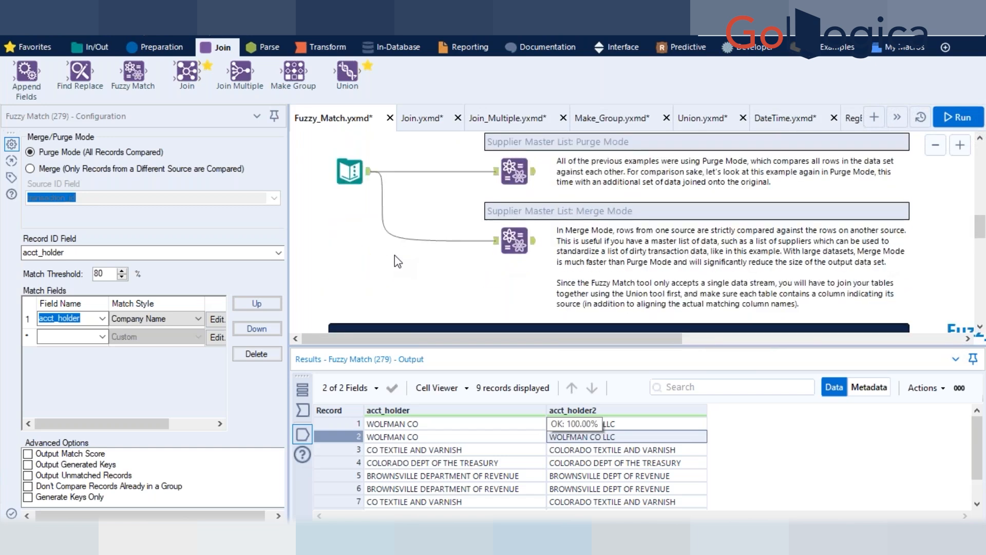
pyautogui.click(514, 240)
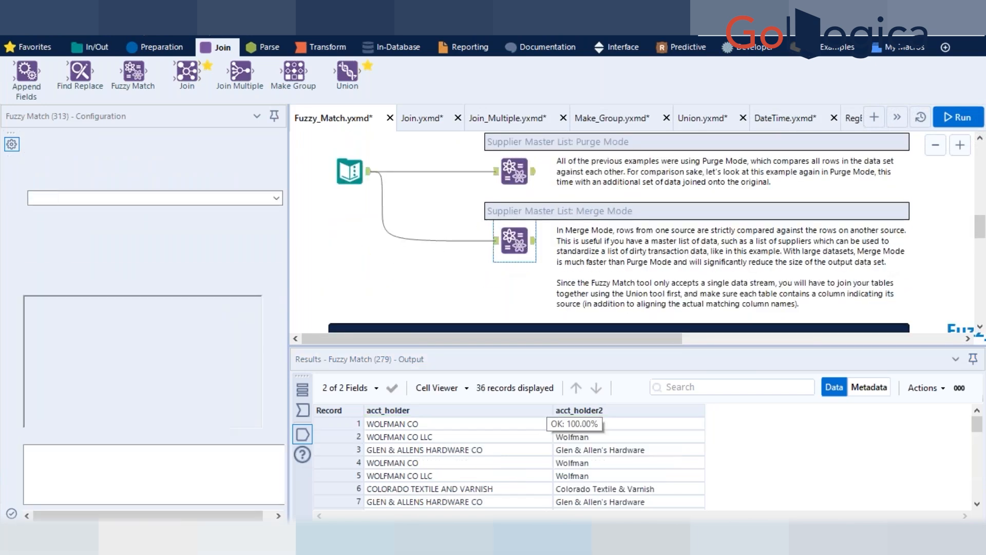
pyautogui.click(468, 425)
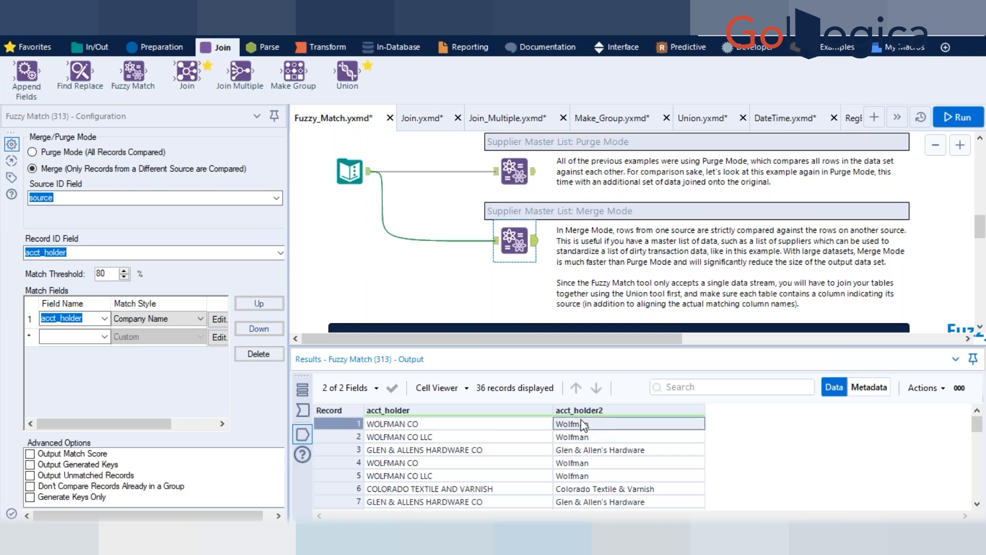
pyautogui.click(505, 437)
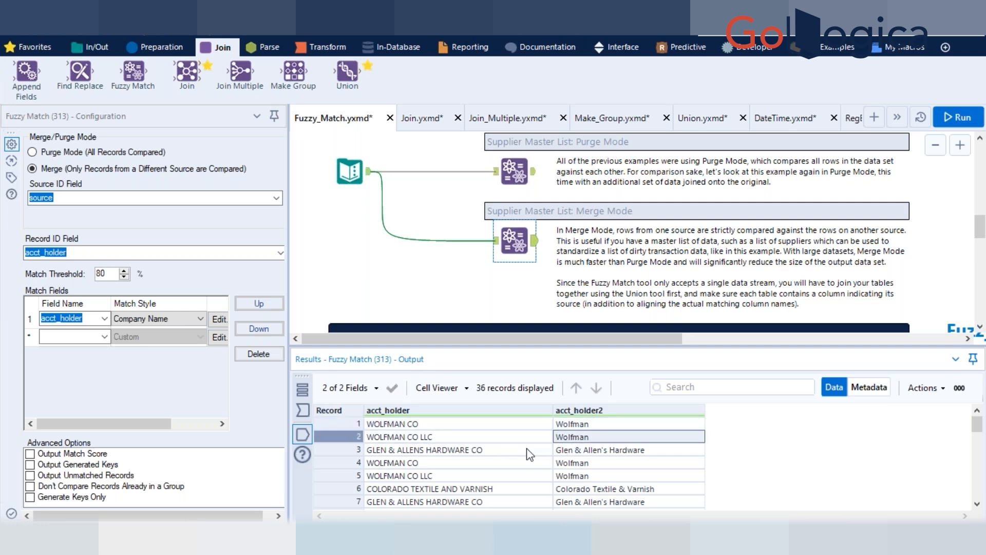
pyautogui.click(528, 449)
pyautogui.click(571, 450)
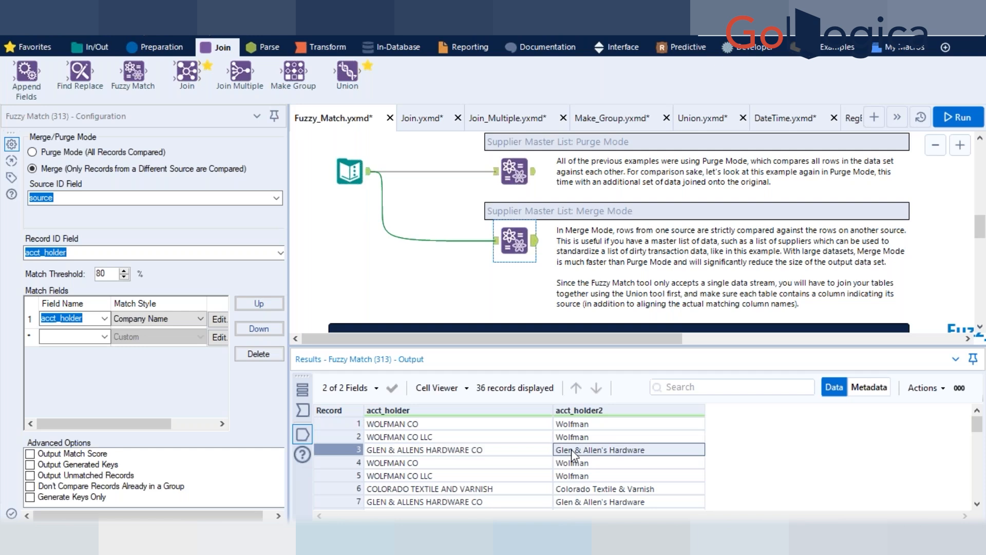
pyautogui.scroll(2, 406, 310)
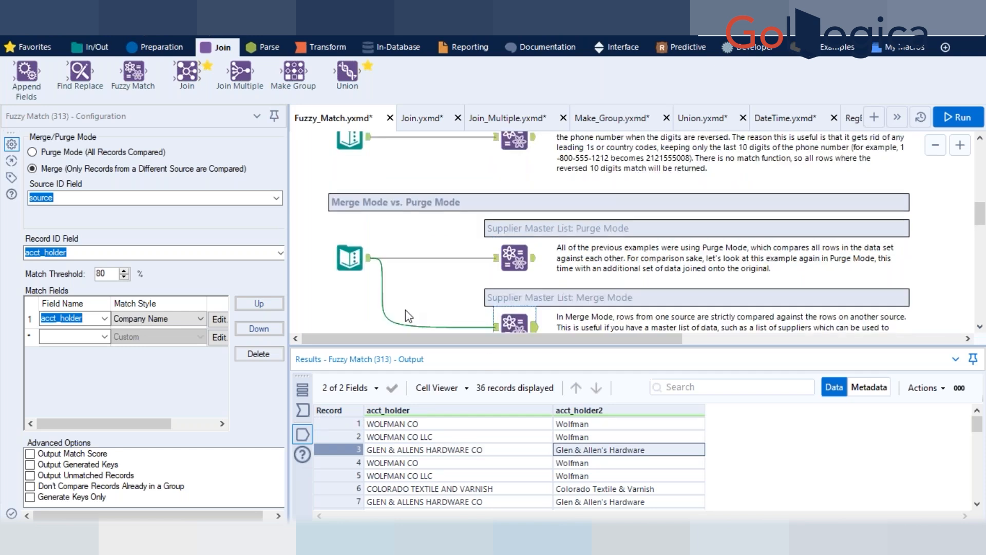
pyautogui.scroll(2, 405, 310)
pyautogui.scroll(2, 419, 258)
pyautogui.scroll(5, 421, 263)
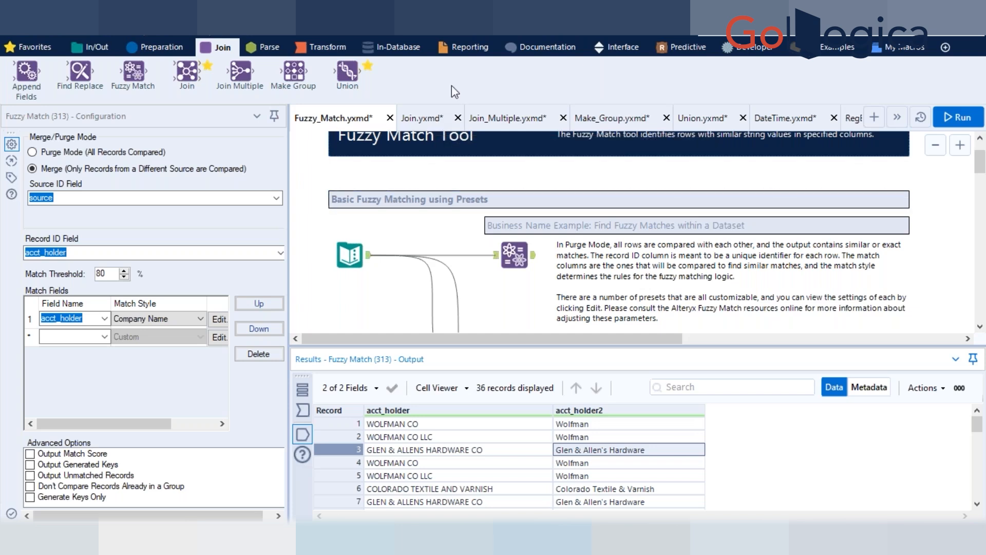
# Step: Switch to the Join.yxmd sample workflow and run it
pyautogui.click(444, 219)
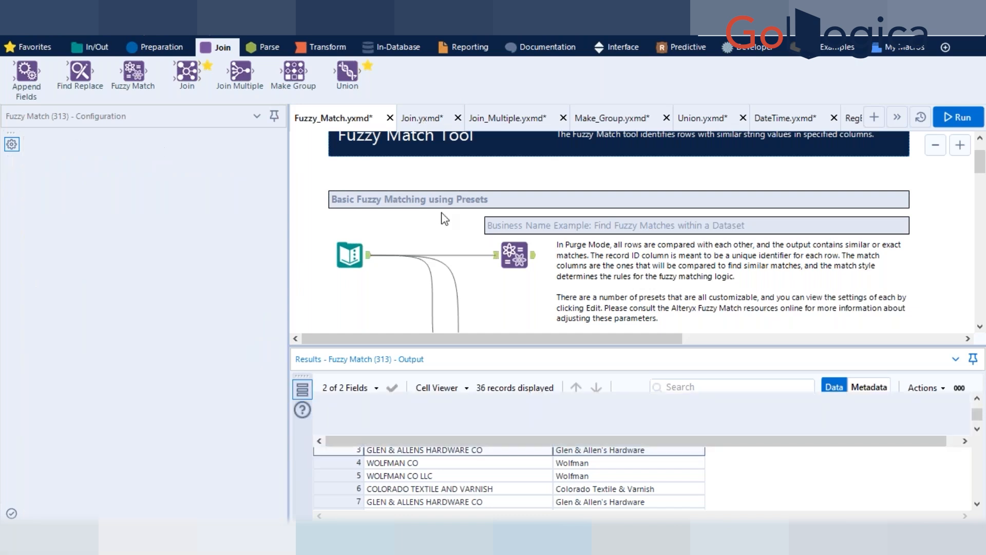
pyautogui.hotkey('ctrl', 'Tab')
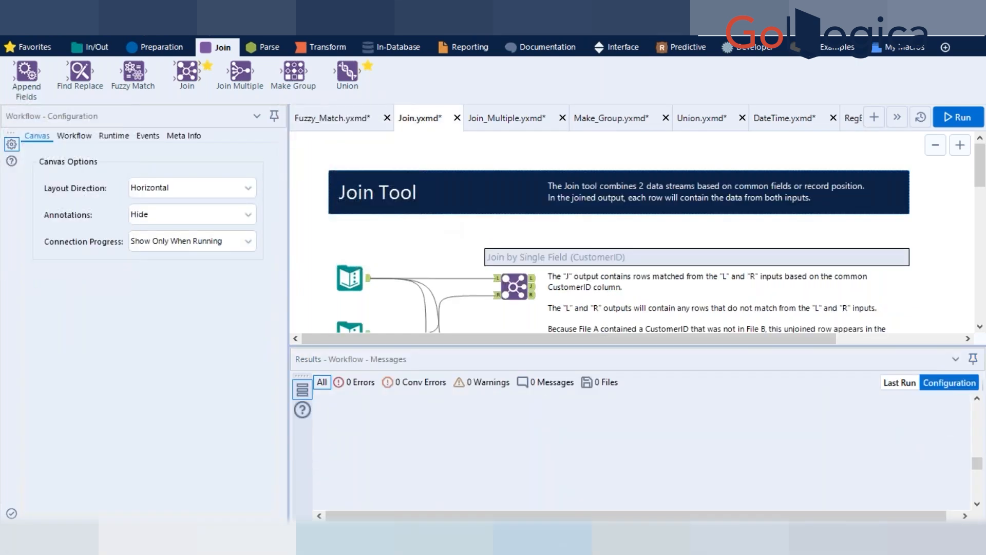
pyautogui.scroll(-1, 942, 272)
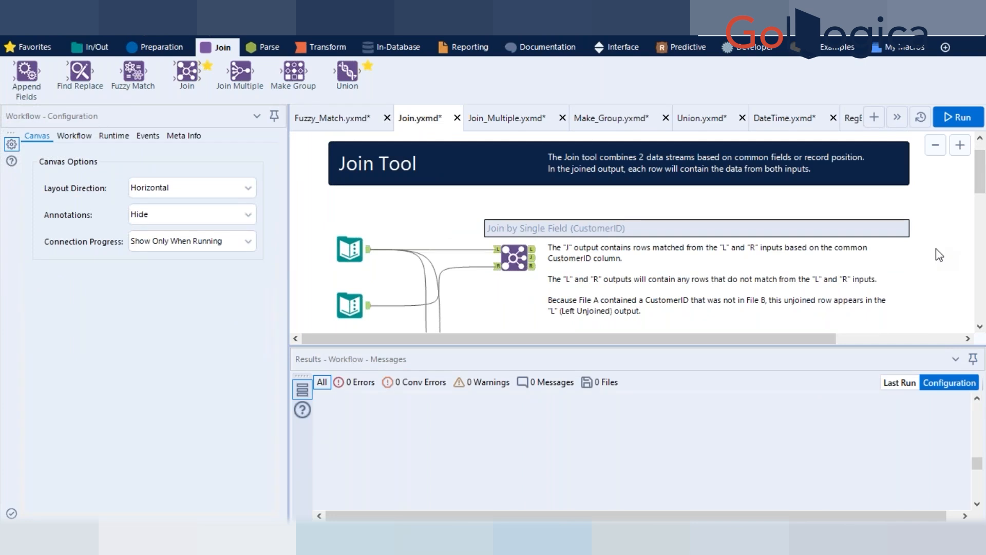
pyautogui.hotkey('ctrl', 'r')
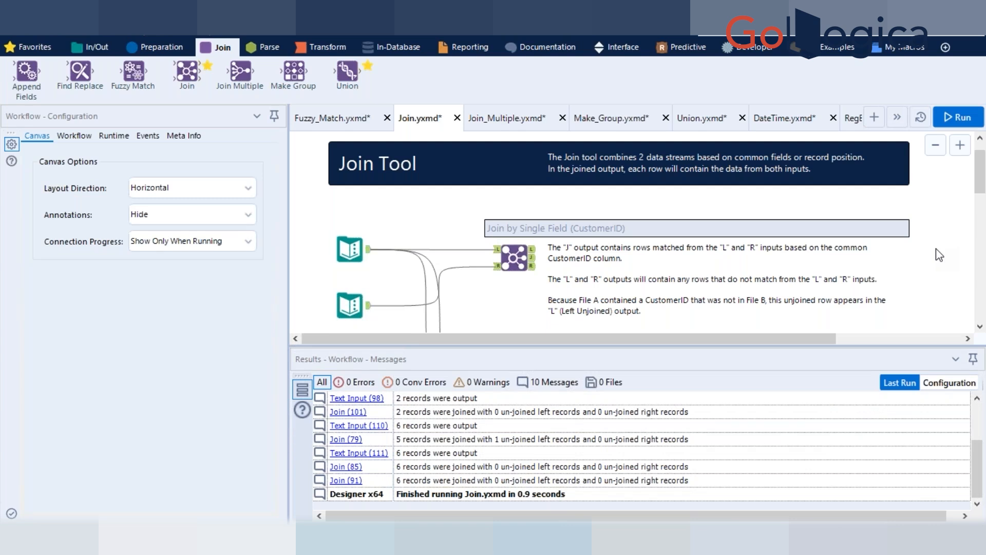
pyautogui.scroll(-1, 939, 254)
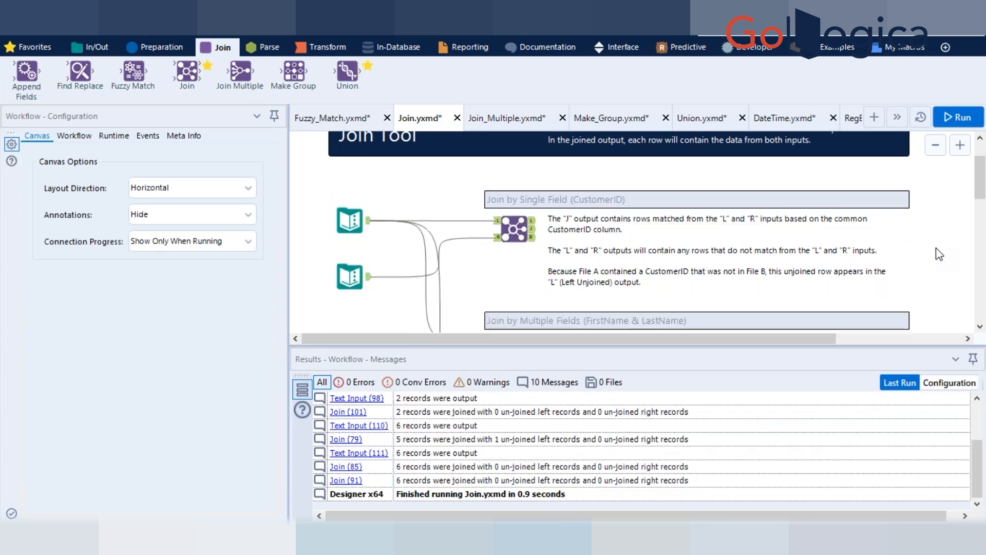
pyautogui.scroll(1, 937, 249)
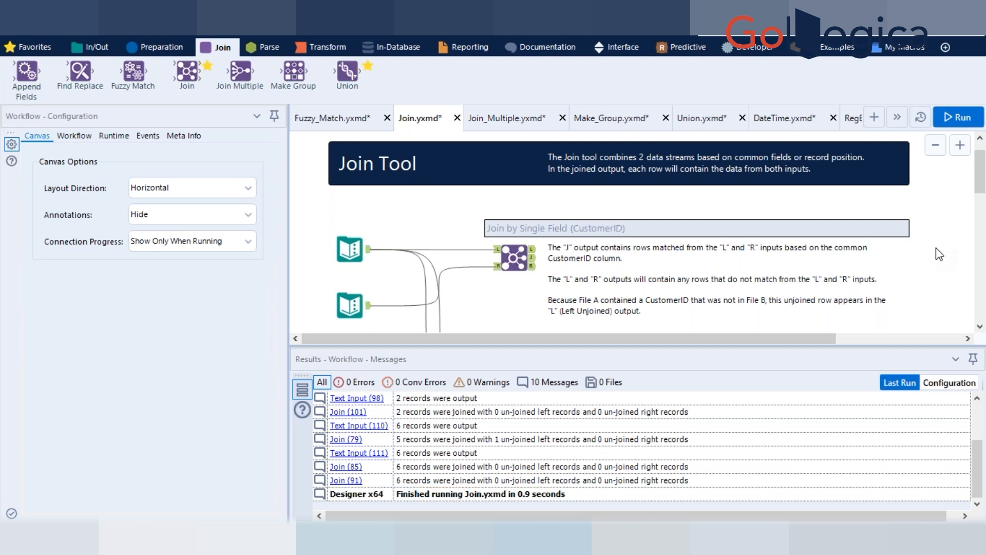
# Step: Compare the left-unjoined, right-unjoined and joined outputs of the Join tool in the Join by Single Field example
pyautogui.click(514, 257)
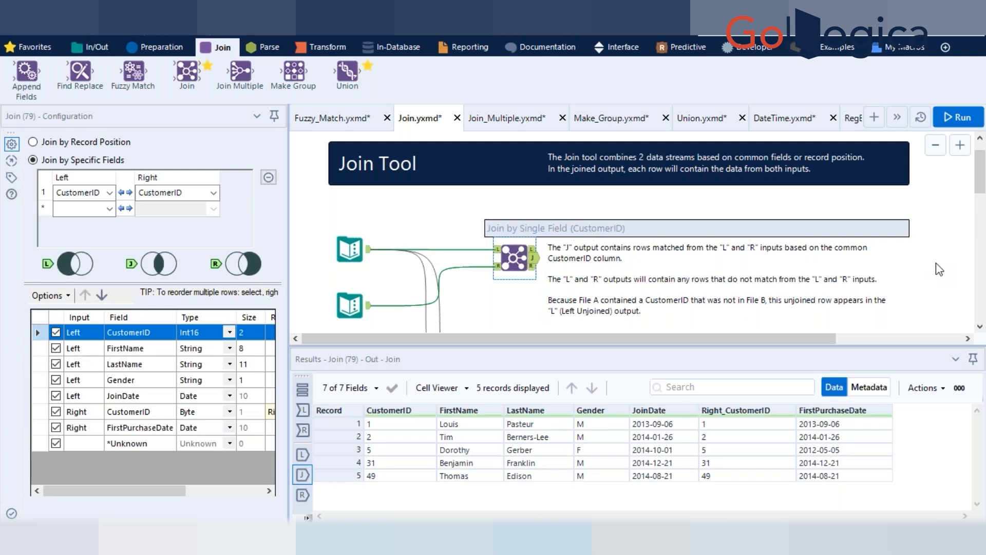
pyautogui.click(533, 251)
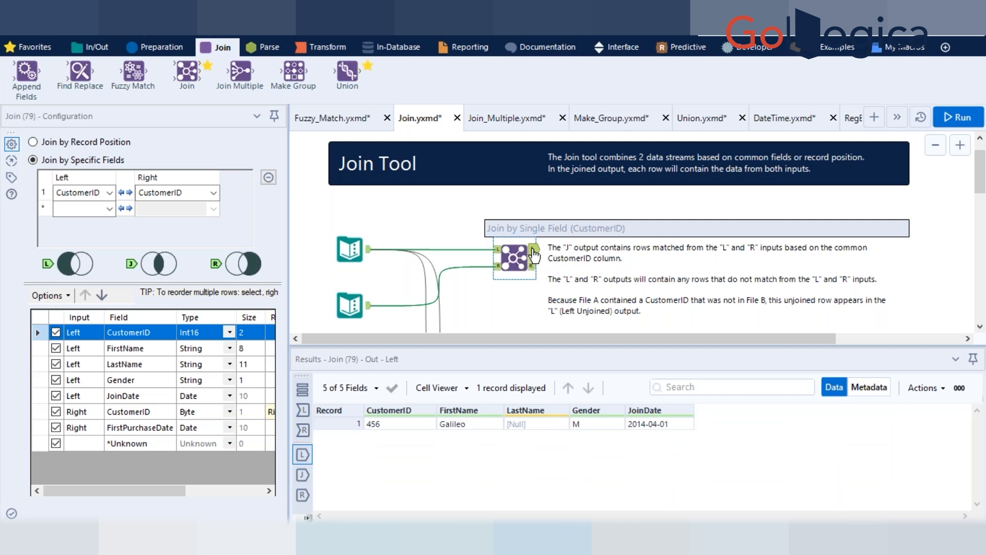
pyautogui.click(533, 266)
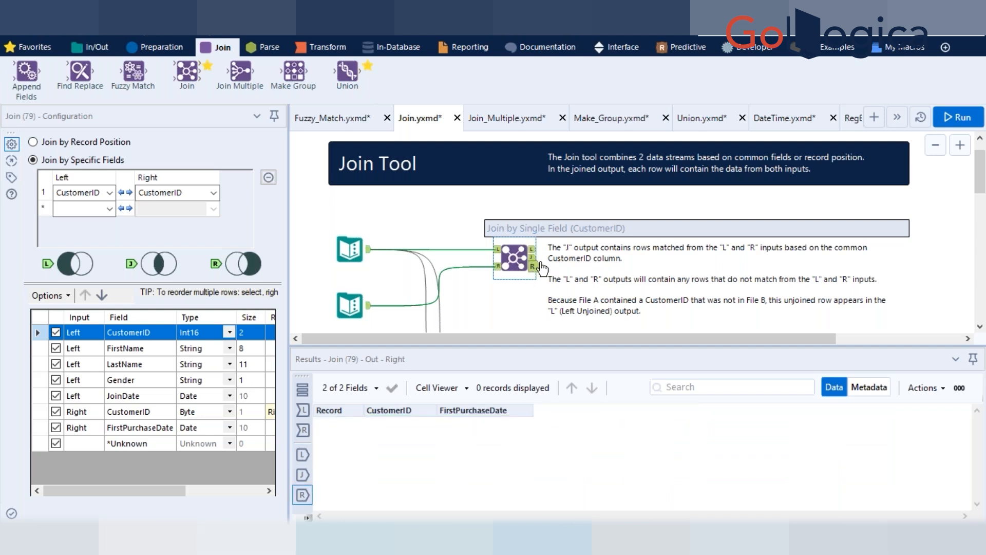
pyautogui.click(533, 258)
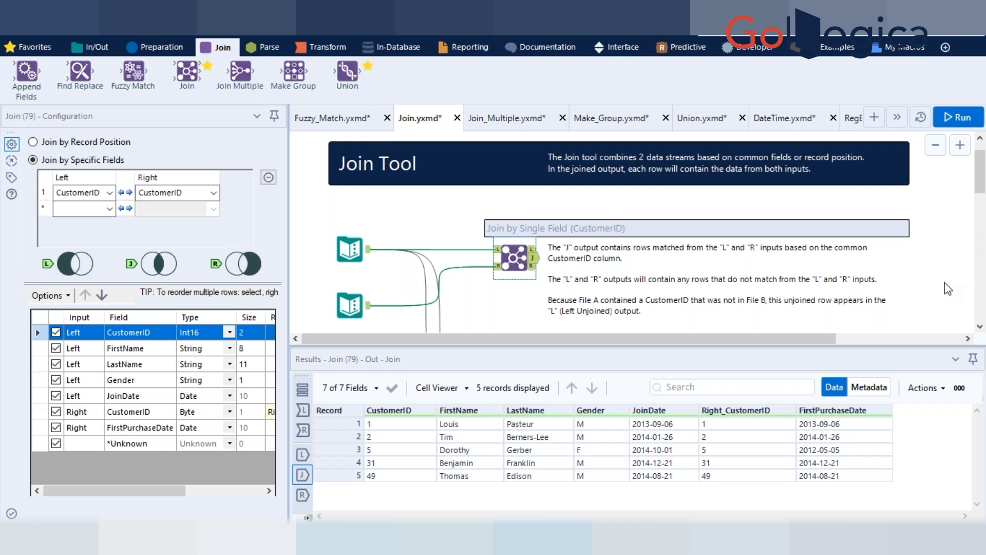
pyautogui.click(403, 48)
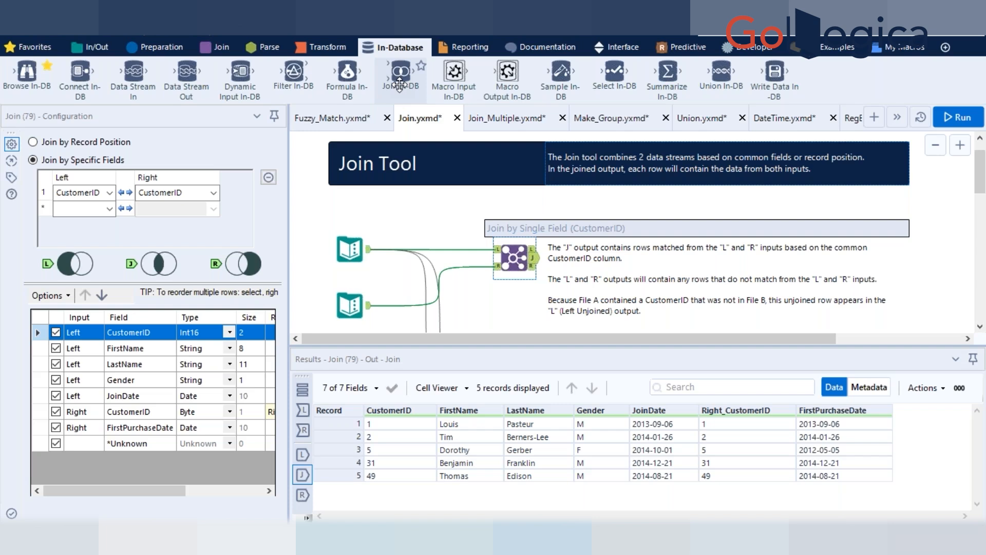
pyautogui.click(218, 47)
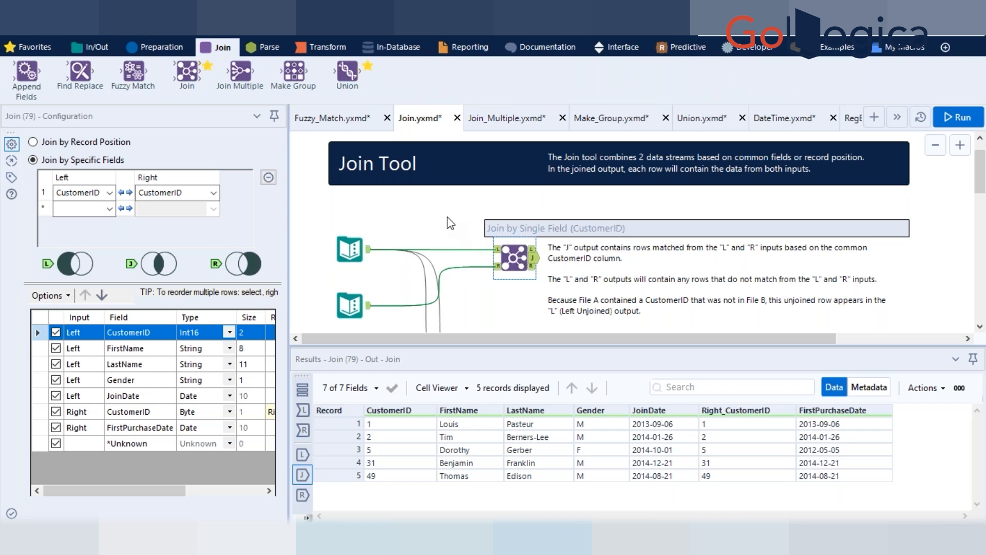
# Step: View the records of the two Text Input tools feeding the single-field Join and check its CustomerID join field
pyautogui.click(350, 249)
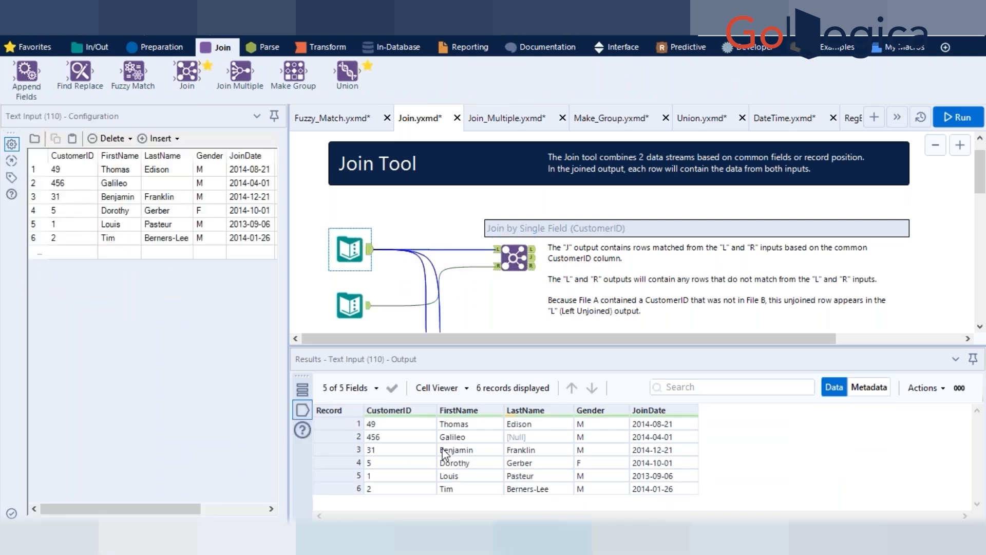
pyautogui.click(350, 306)
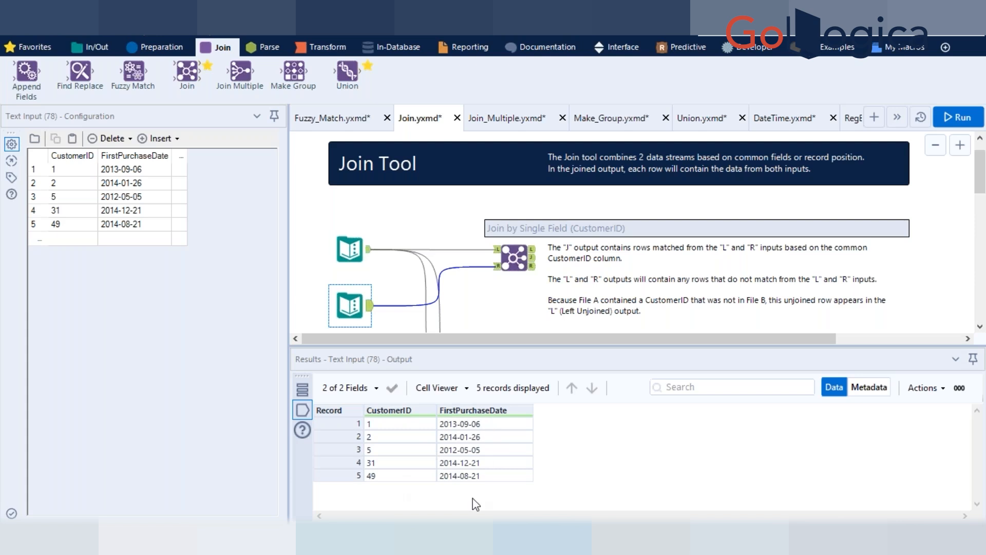
pyautogui.click(516, 262)
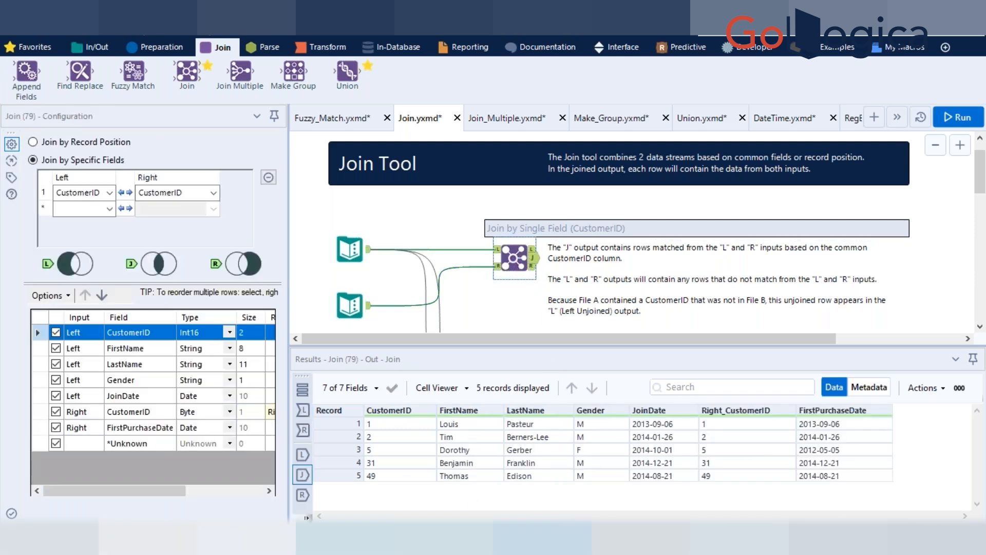
pyautogui.click(110, 194)
pyautogui.click(77, 204)
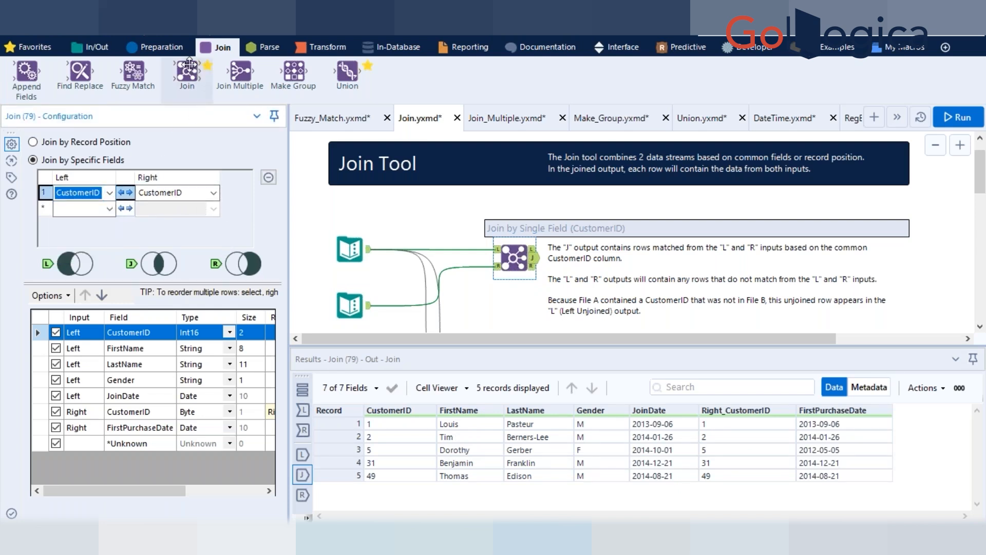
# Step: Add a Join tool above the single-field example, connecting the first Text Input to its left input and the second to its right
pyautogui.moveTo(187, 71); pyautogui.dragTo(463, 206)
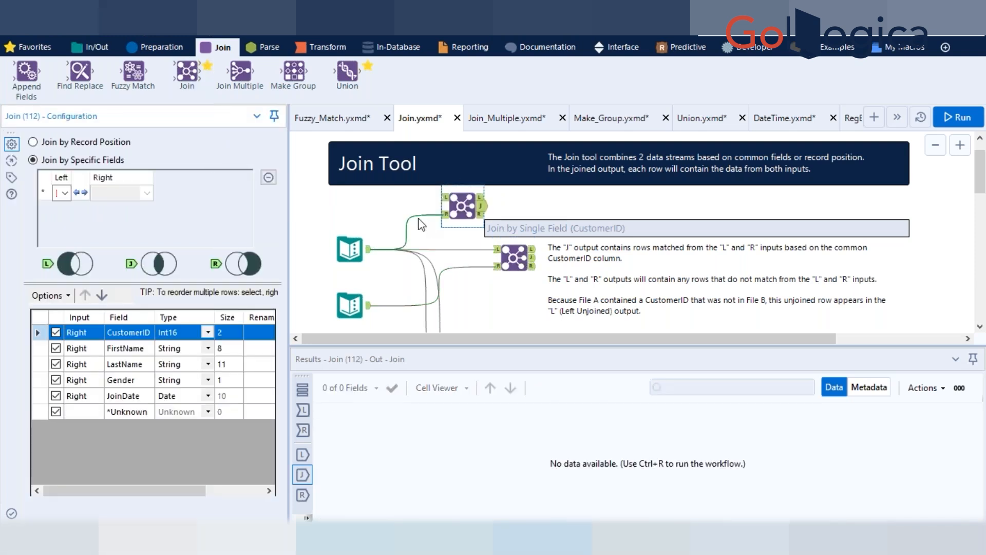
pyautogui.click(419, 216)
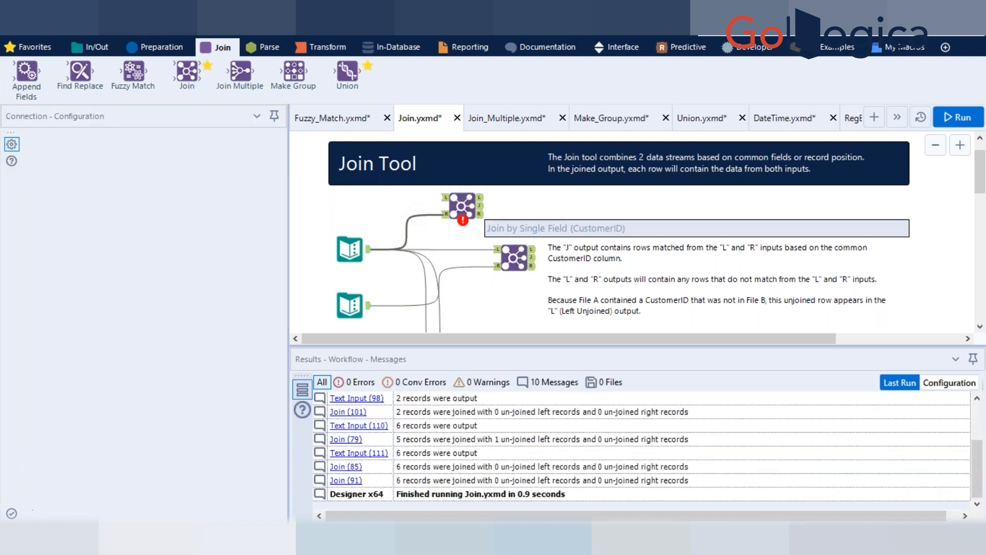
pyautogui.press('Delete')
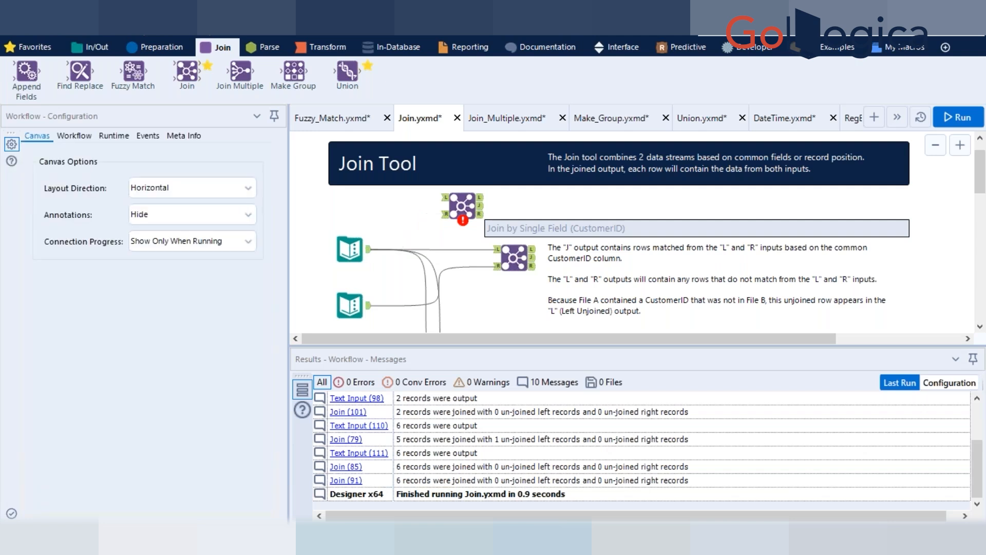
pyautogui.moveTo(368, 252); pyautogui.dragTo(445, 197)
pyautogui.moveTo(370, 306); pyautogui.dragTo(455, 235)
# Step: Join the new tool's two inputs on CustomerID and run the workflow
pyautogui.click(461, 204)
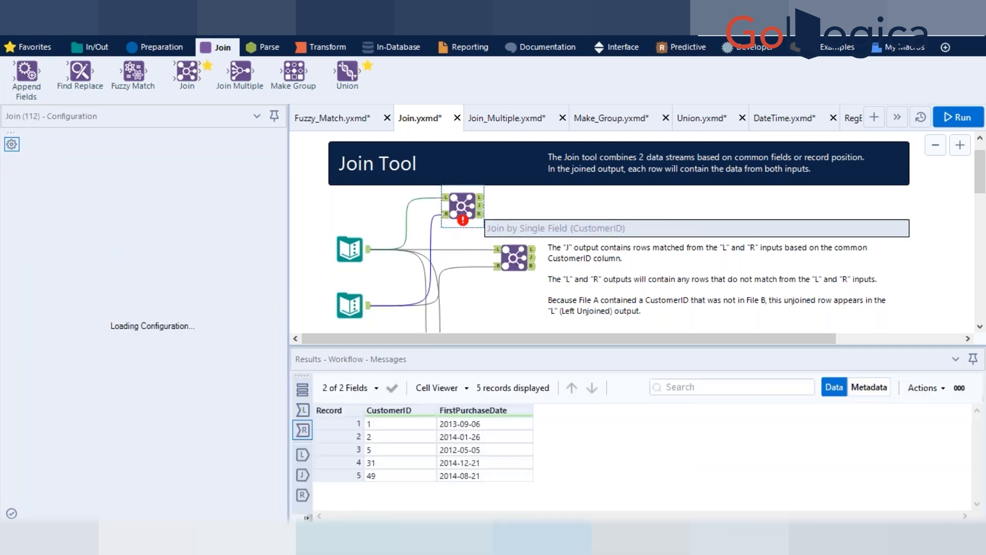
pyautogui.click(107, 193)
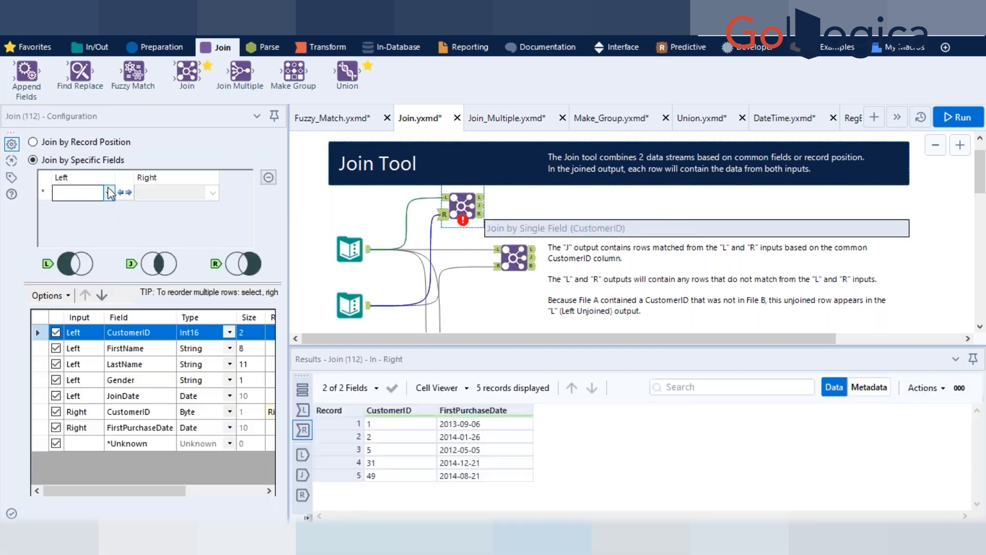
pyautogui.click(77, 208)
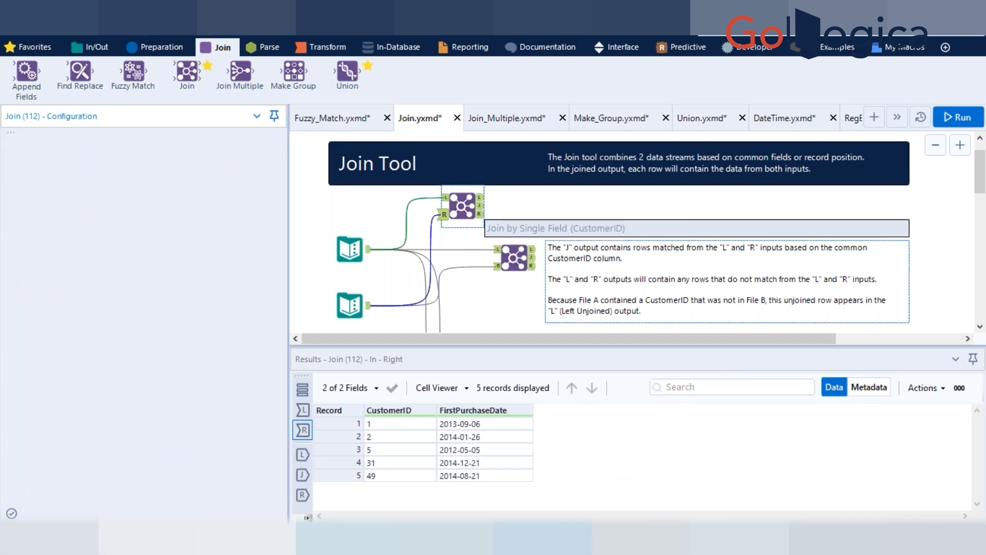
pyautogui.hotkey('ctrl', 'r')
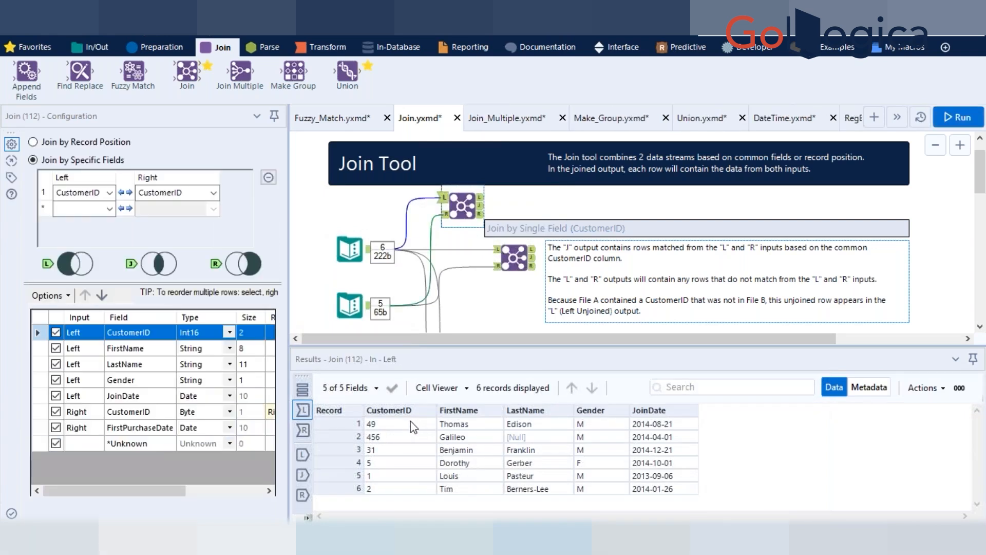
# Step: Examine the CustomerID and JoinDate values in the new Join tool's left input
pyautogui.click(405, 421)
pyautogui.click(405, 437)
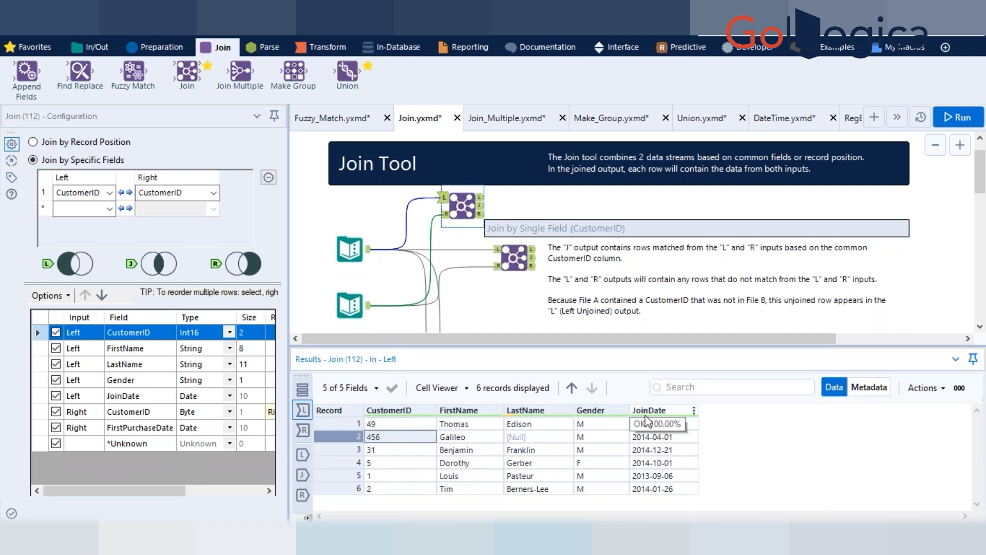
pyautogui.click(651, 437)
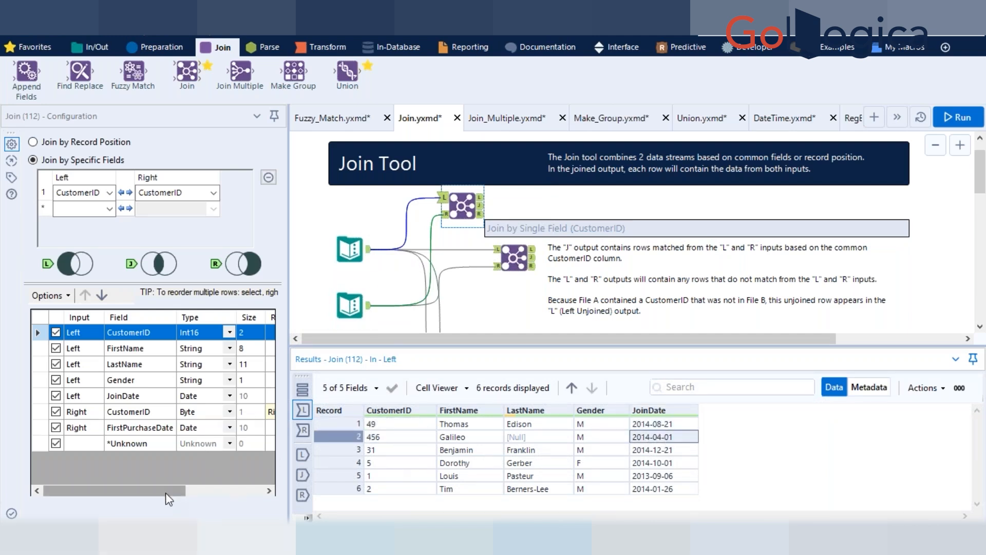
pyautogui.moveTo(168, 495); pyautogui.dragTo(72, 480)
pyautogui.moveTo(673, 421); pyautogui.dragTo(679, 490)
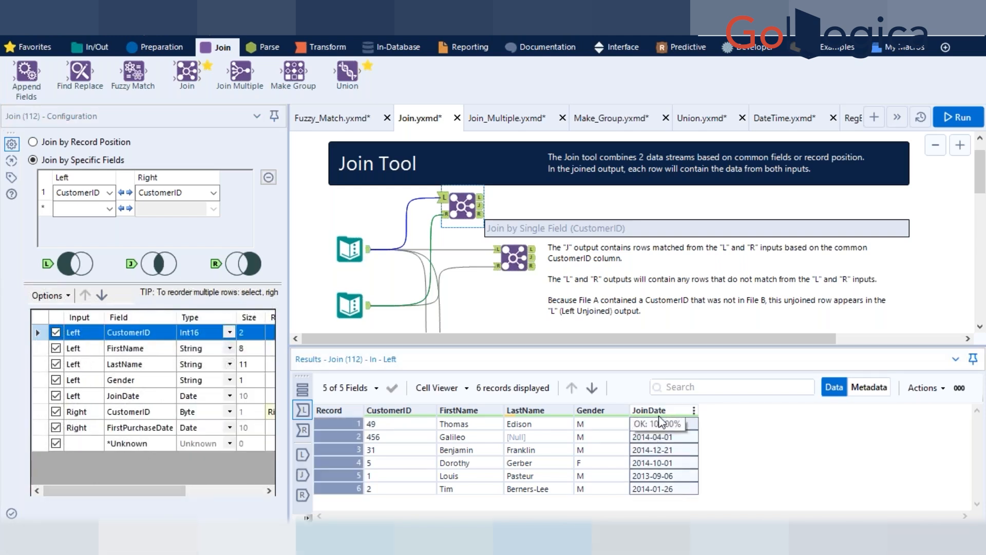
pyautogui.click(656, 438)
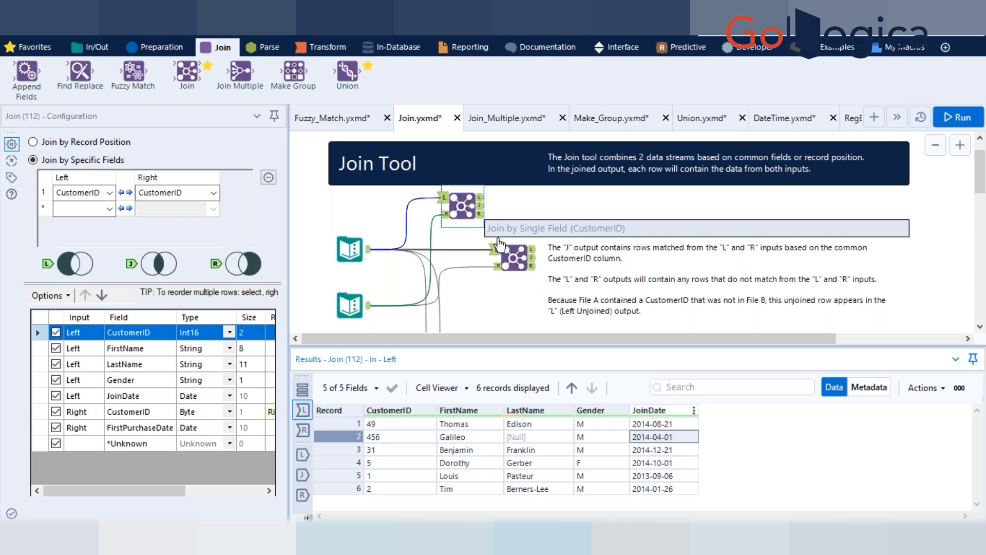
# Step: Examine the CustomerID and FirstPurchaseDate columns in the new Join tool's joined output
pyautogui.click(480, 207)
pyautogui.moveTo(822, 425); pyautogui.dragTo(825, 478)
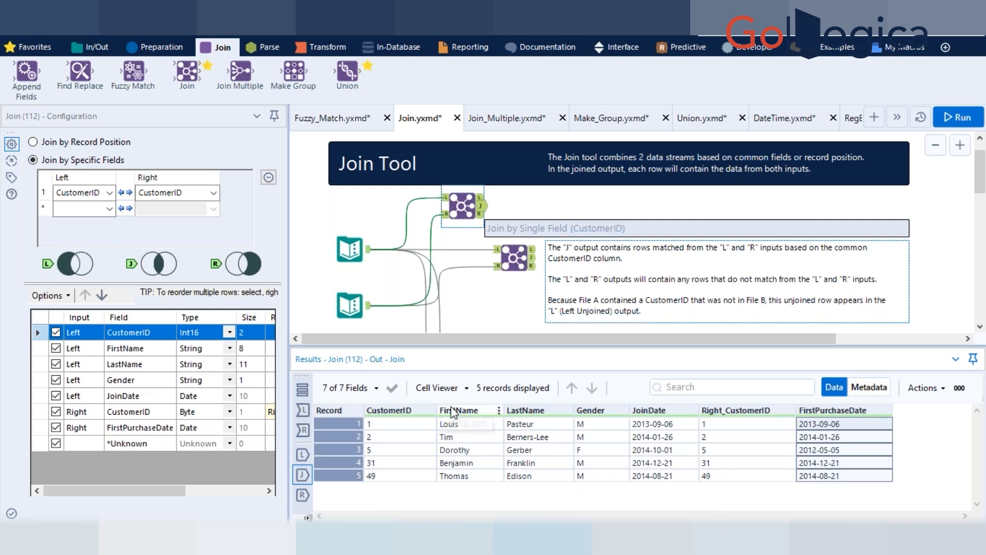
pyautogui.moveTo(396, 424); pyautogui.dragTo(433, 482)
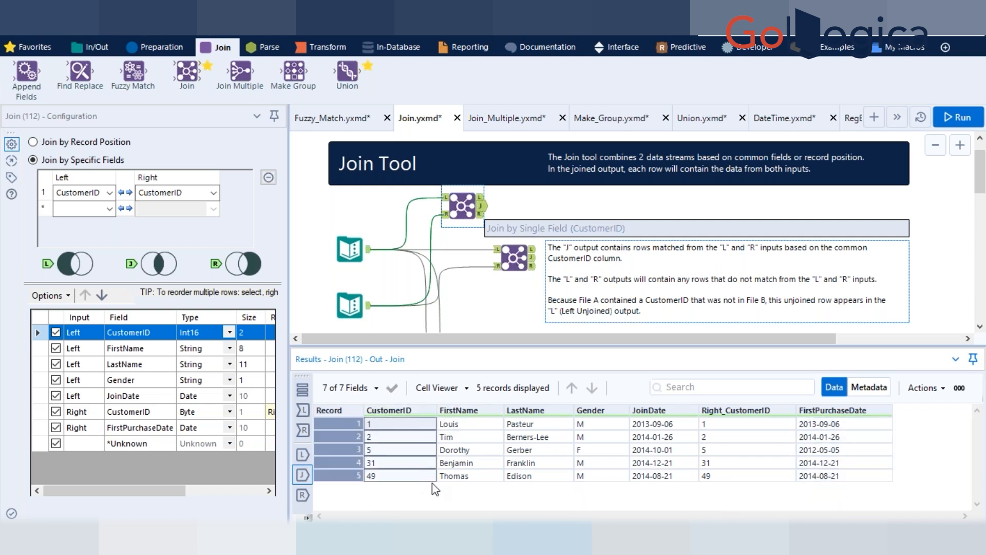
pyautogui.moveTo(822, 425); pyautogui.dragTo(820, 481)
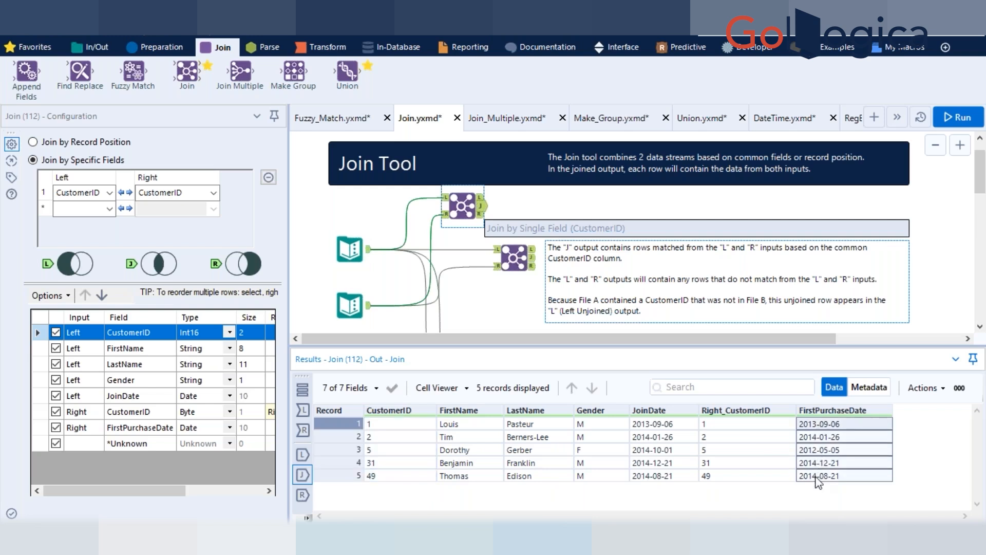
# Step: Check the unmatched records in the new Join tool's left and right outputs
pyautogui.click(481, 197)
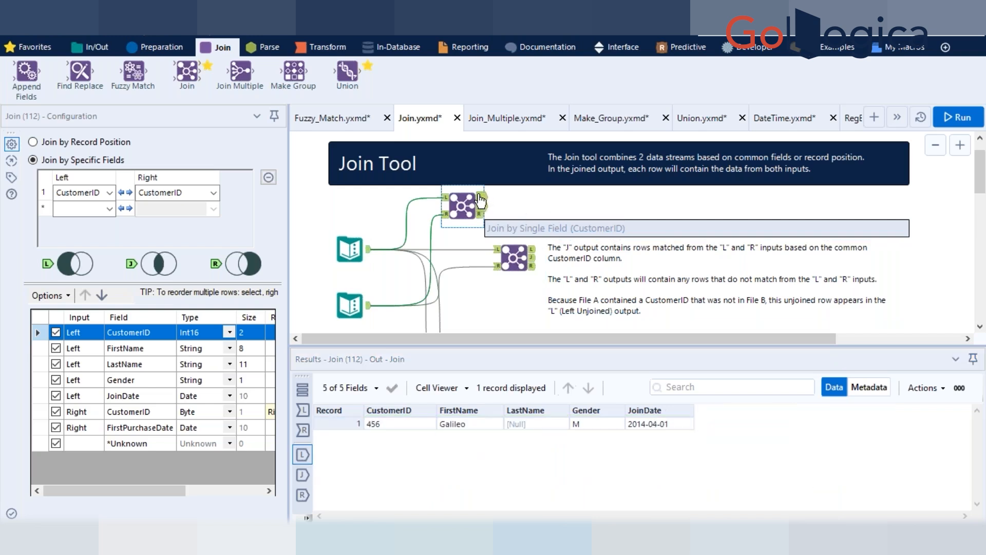
pyautogui.moveTo(398, 424); pyautogui.dragTo(679, 429)
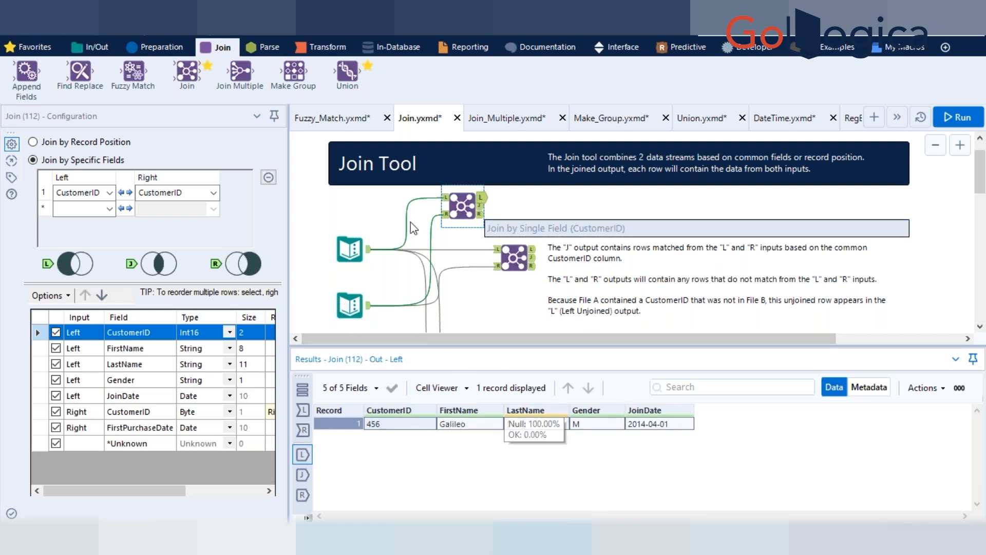
pyautogui.click(481, 213)
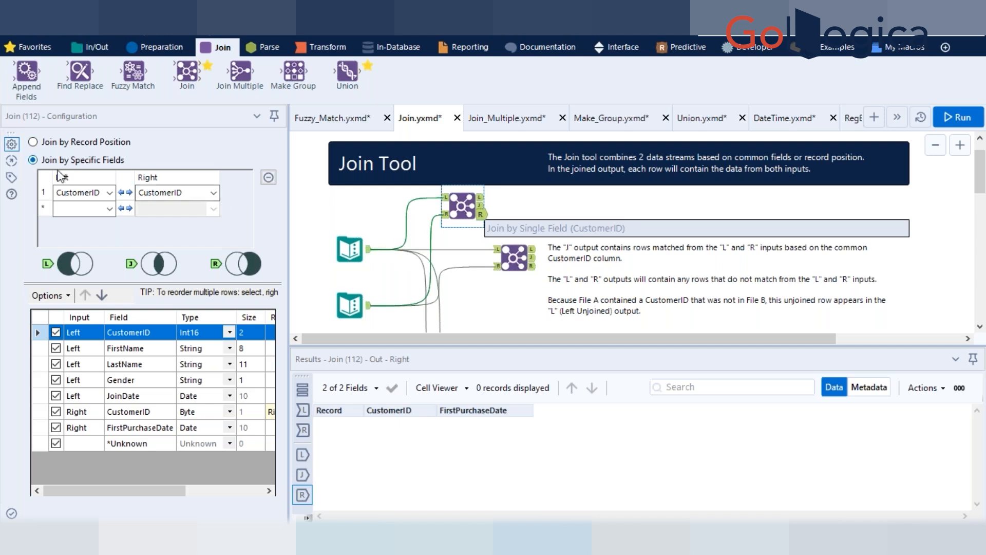
# Step: Change the new Join tool to join by record position
pyautogui.click(33, 143)
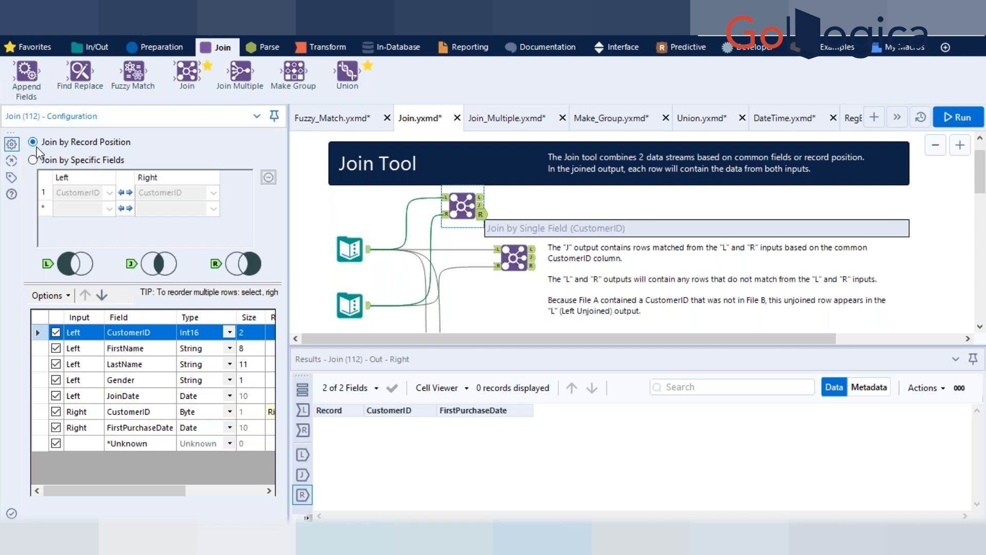
pyautogui.click(356, 211)
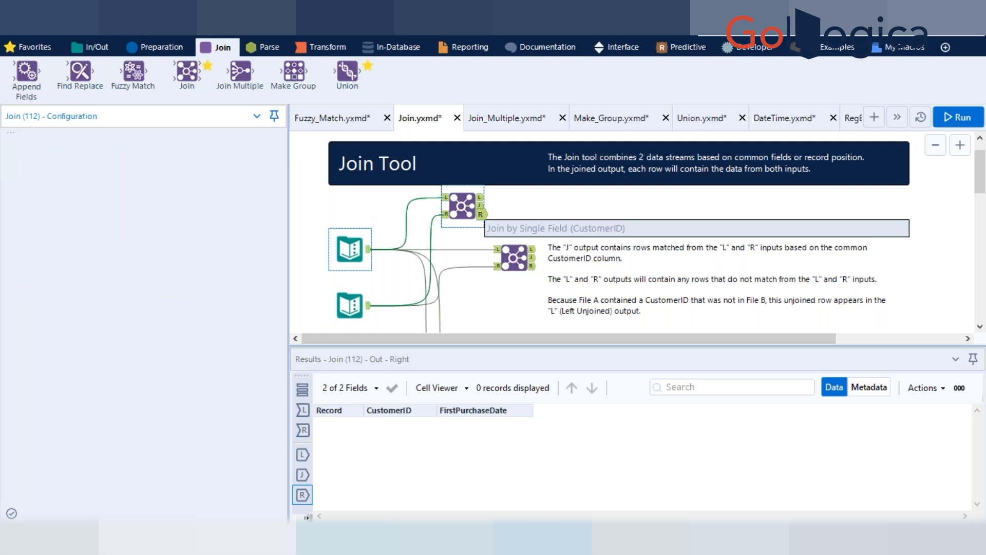
# Step: Run the workflow and view the new Join tool's joined output by record position
pyautogui.hotkey('ctrl', 'r')
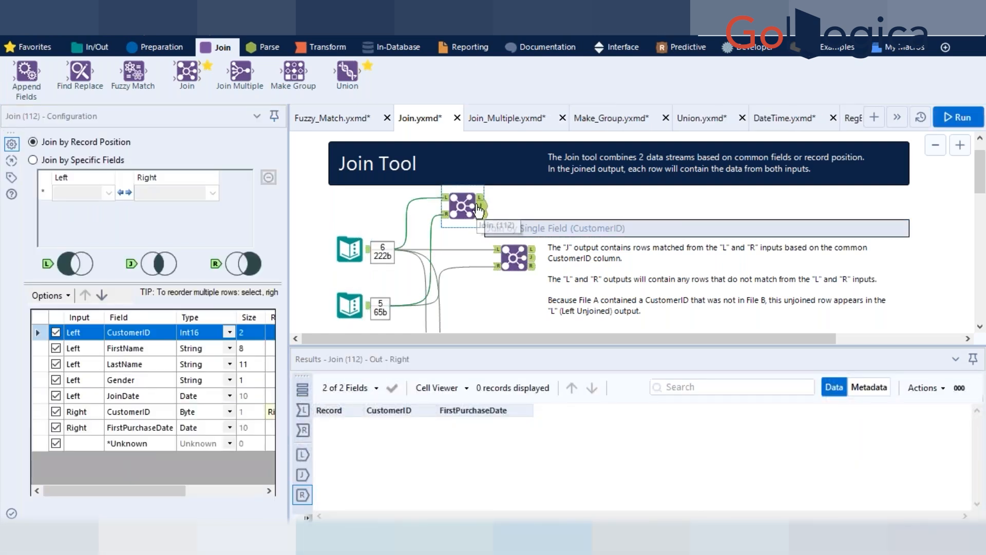
pyautogui.click(479, 206)
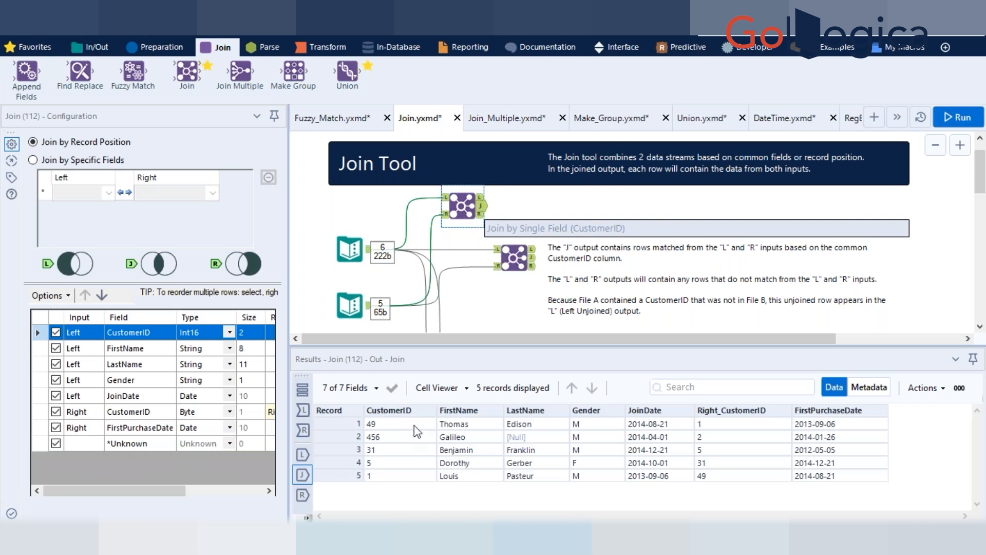
pyautogui.click(414, 424)
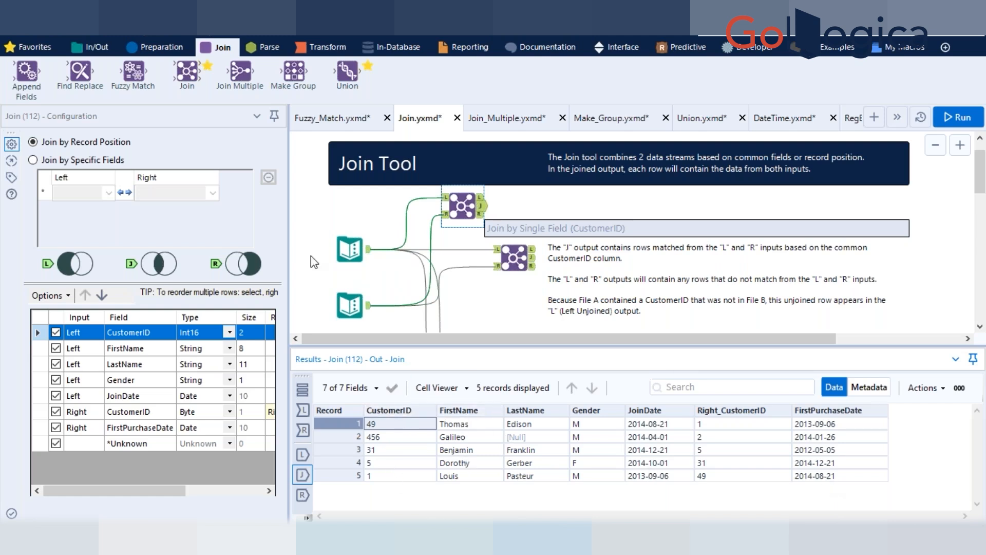
# Step: Compare the FirstPurchaseDate Text Input with the new Join tool's joined output and check its left unmatched output
pyautogui.click(338, 306)
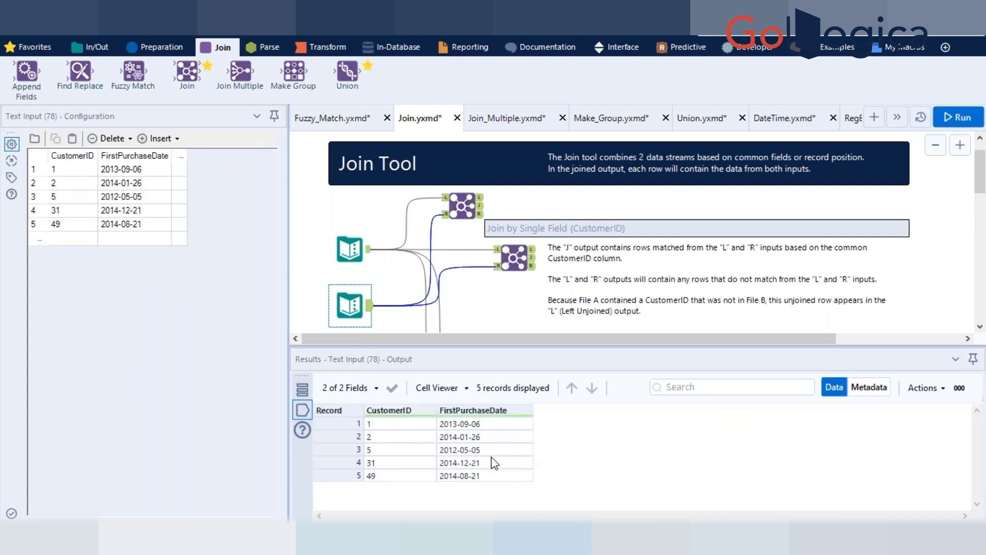
pyautogui.click(462, 205)
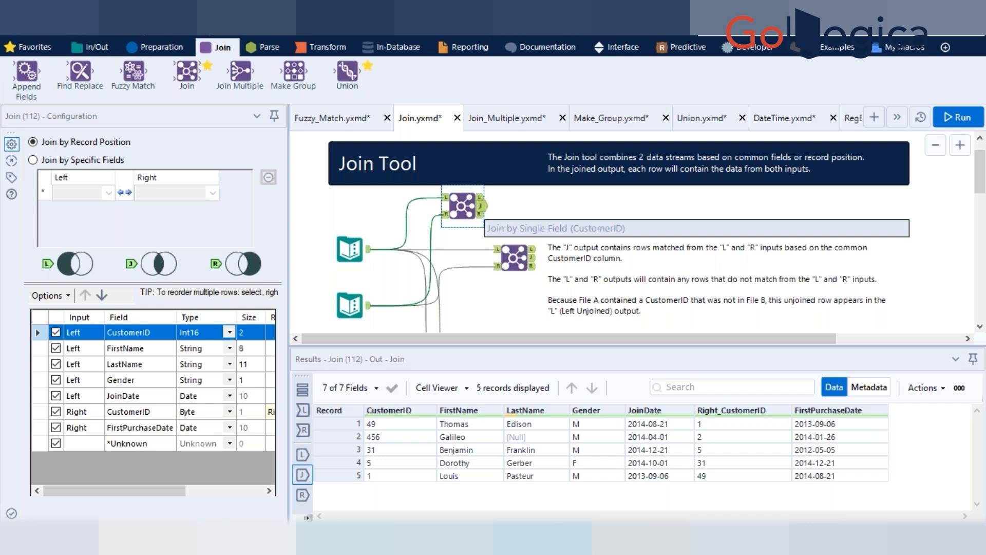
pyautogui.click(482, 198)
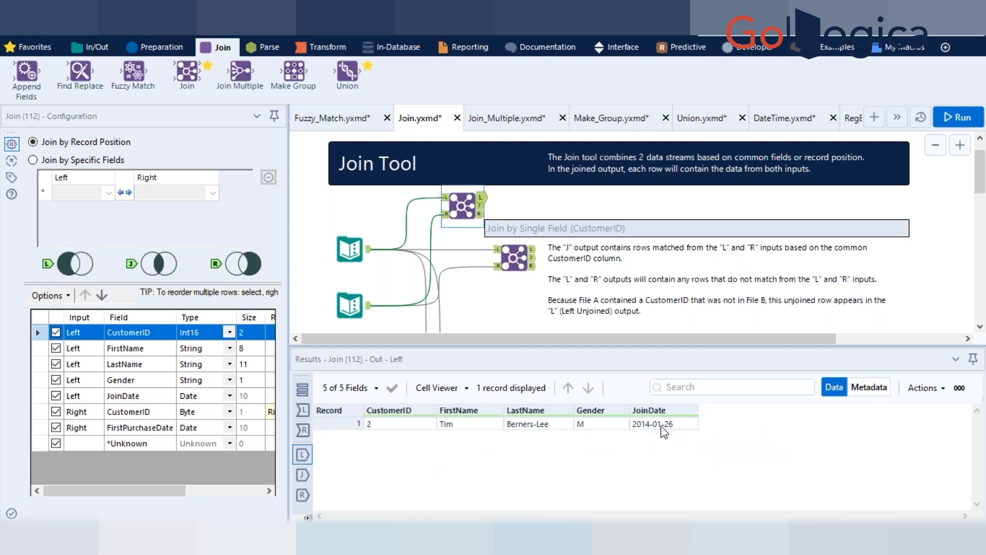
# Step: Compare the CustomerID and Right_CustomerID values row by row in the new Join tool's joined output
pyautogui.click(481, 206)
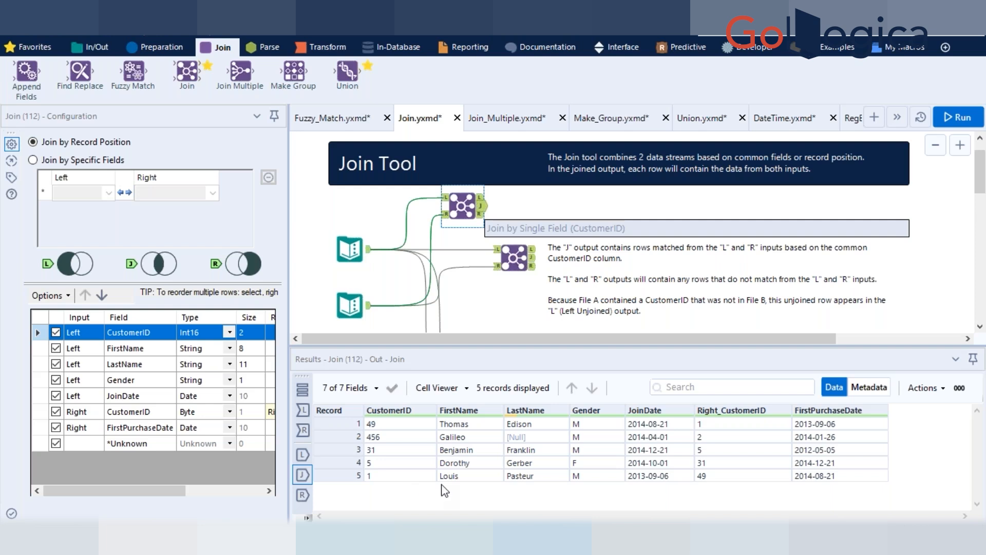
pyautogui.click(392, 426)
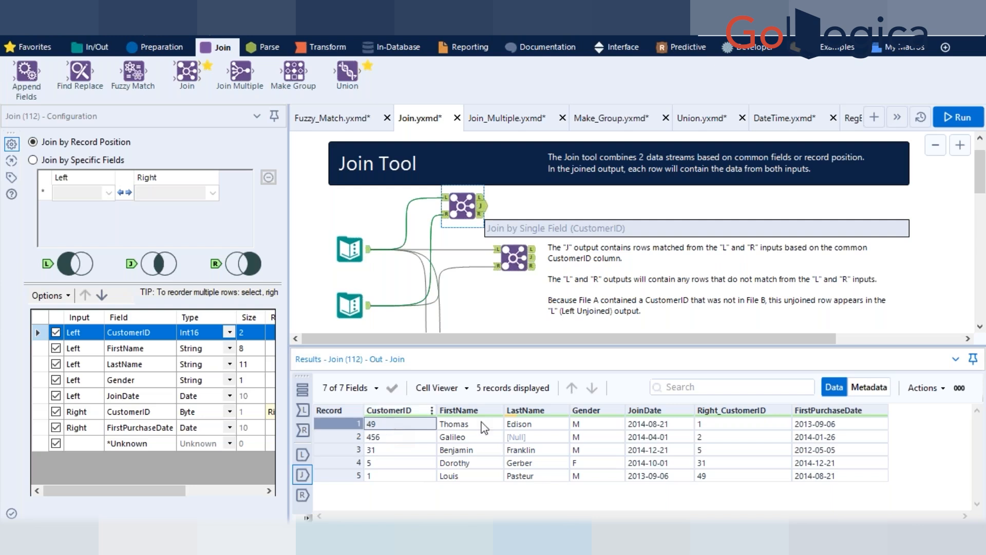
pyautogui.click(726, 425)
pyautogui.click(399, 439)
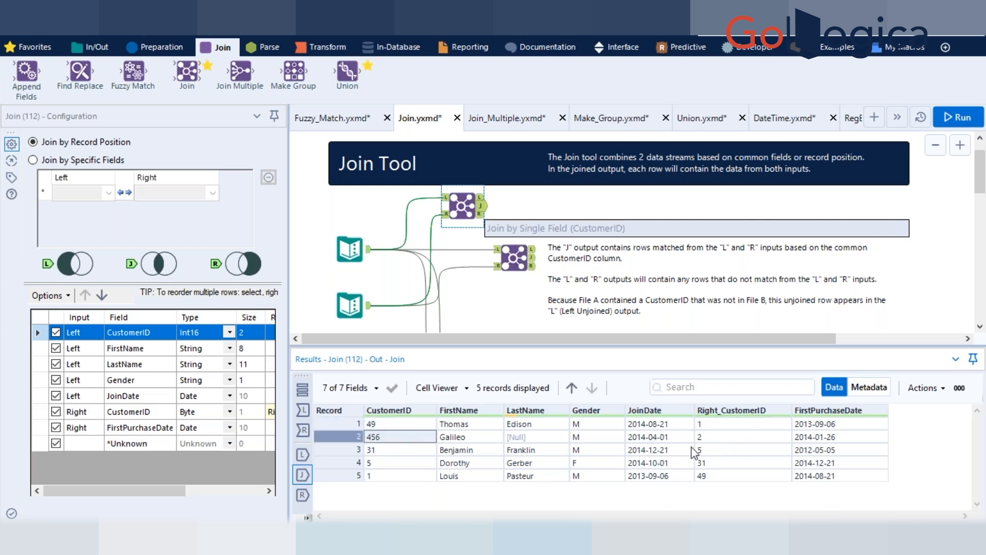
pyautogui.click(737, 438)
pyautogui.click(398, 422)
pyautogui.moveTo(400, 427); pyautogui.dragTo(399, 488)
# Step: Check the CustomerID and FirstPurchaseDate records of the lower Text Input tool against the joined output
pyautogui.click(350, 305)
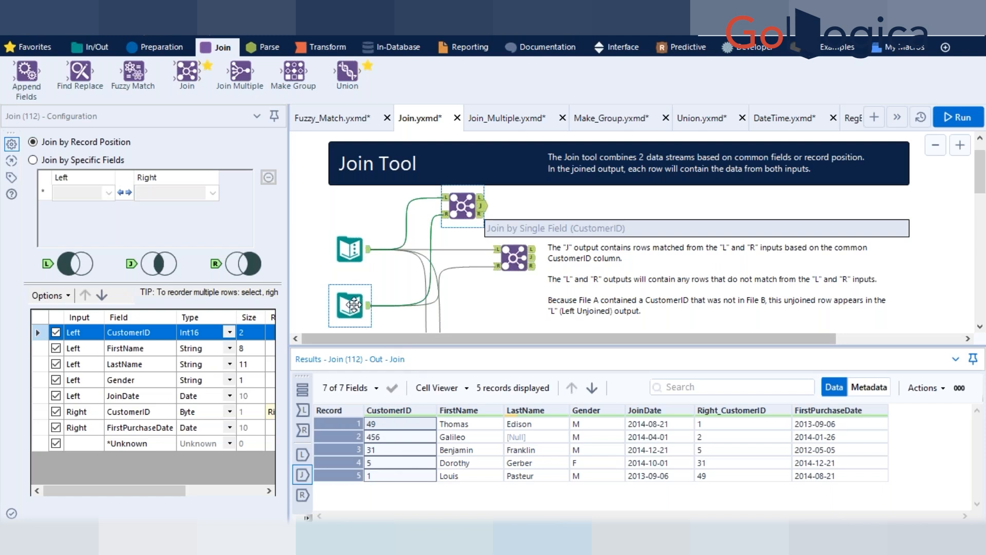
pyautogui.moveTo(395, 423); pyautogui.dragTo(392, 489)
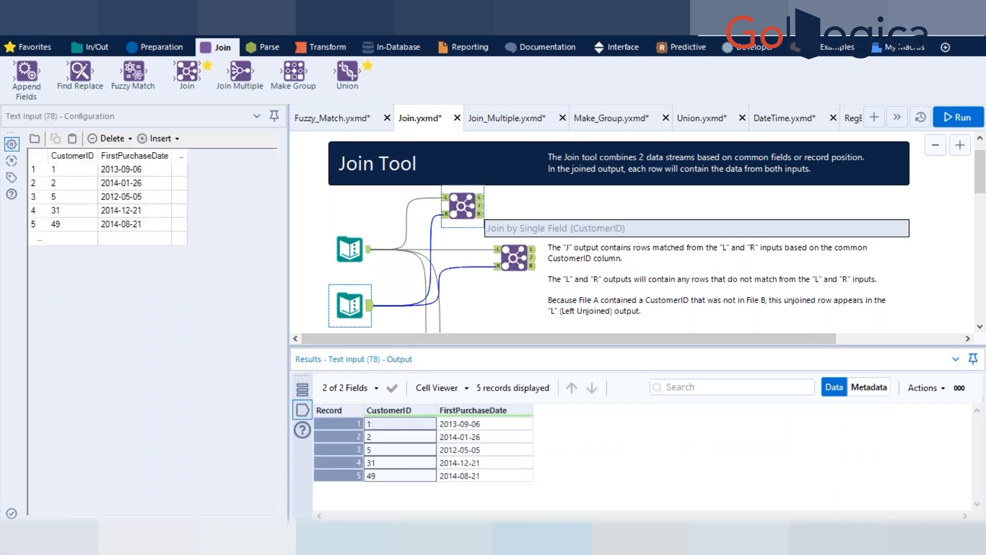
pyautogui.click(457, 219)
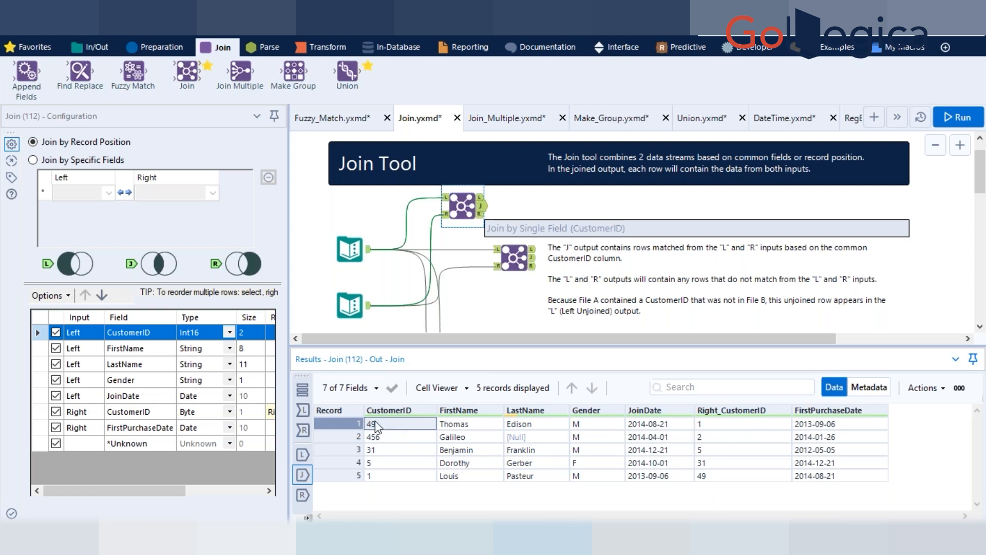
pyautogui.click(350, 306)
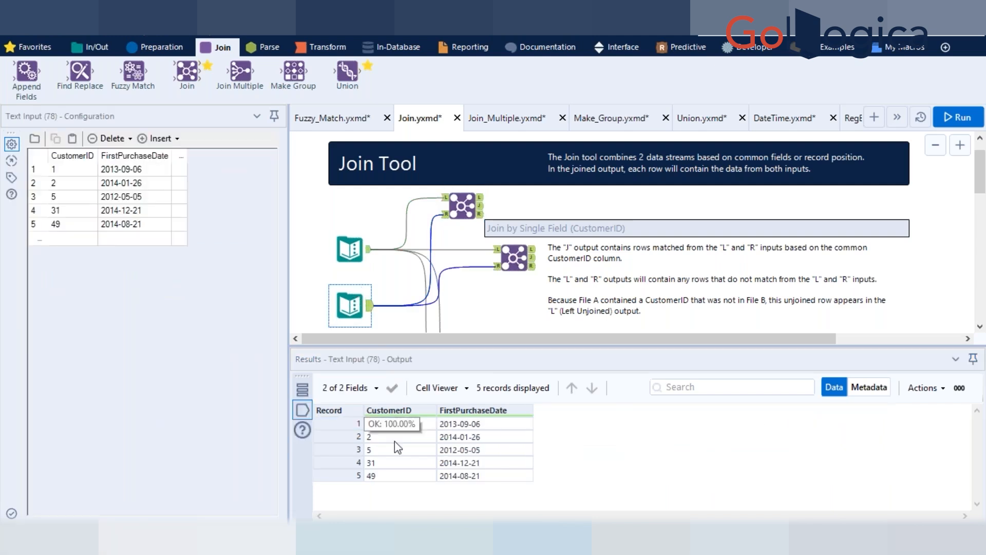
pyautogui.click(394, 475)
pyautogui.click(516, 476)
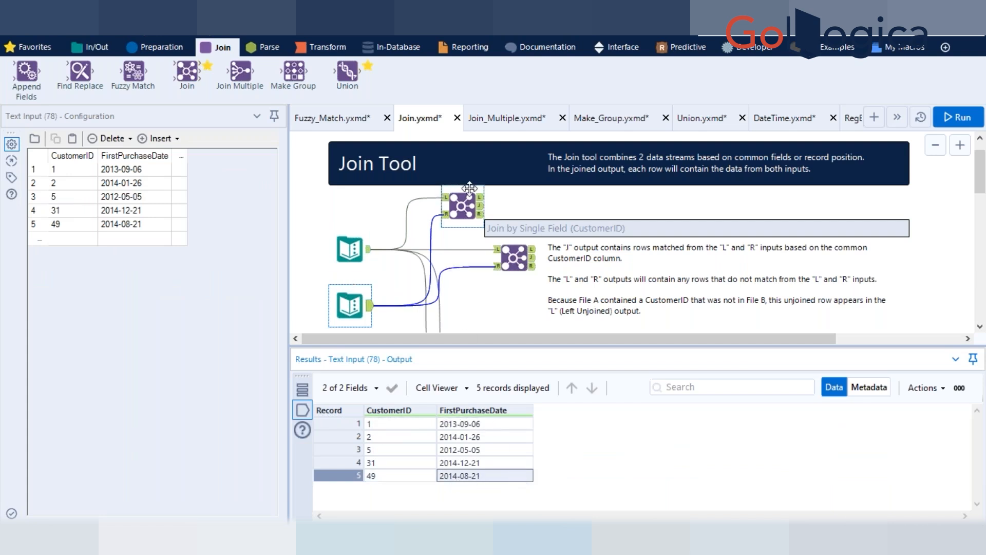
# Step: Trace the first joined record's Right_CustomerID and FirstPurchaseDate back to the source Text Input tools
pyautogui.click(480, 207)
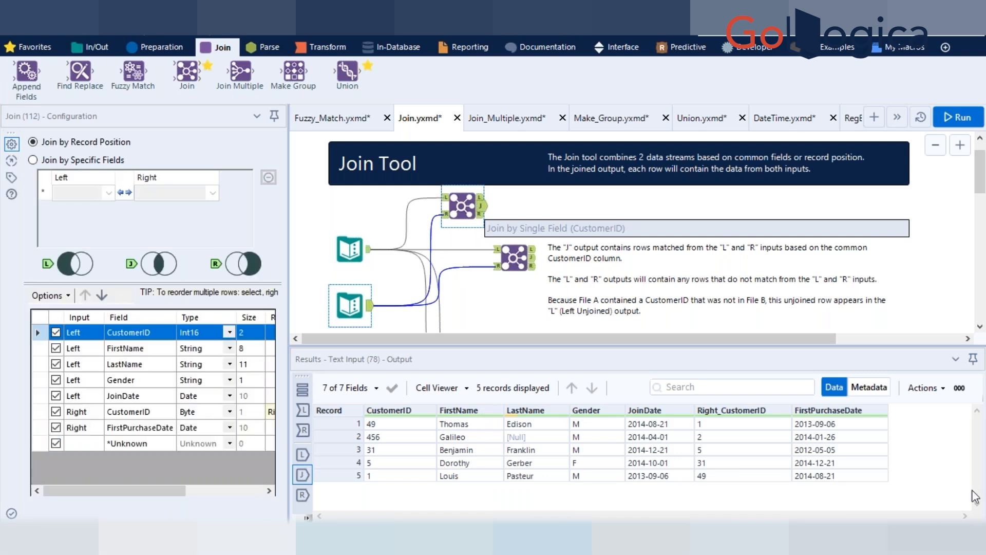
pyautogui.click(857, 425)
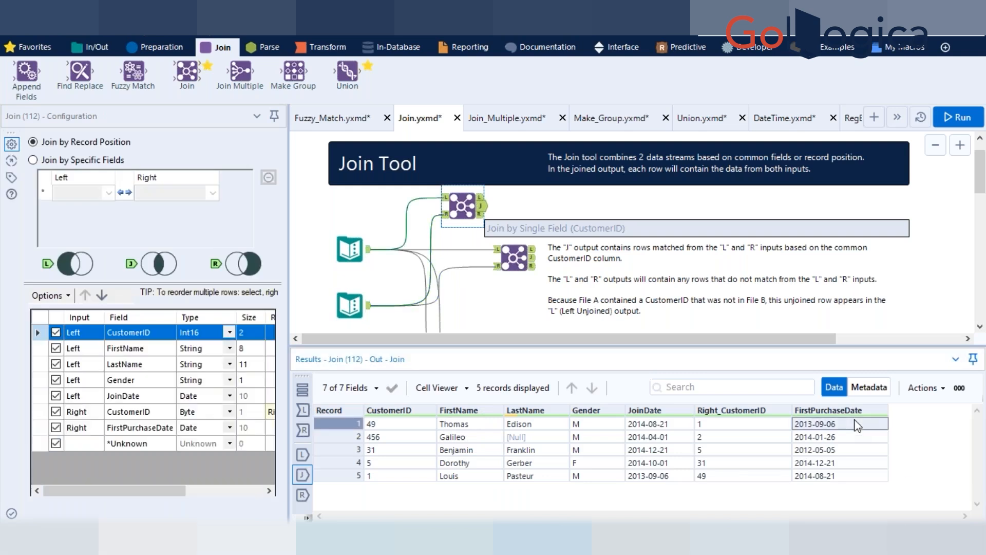
pyautogui.click(721, 429)
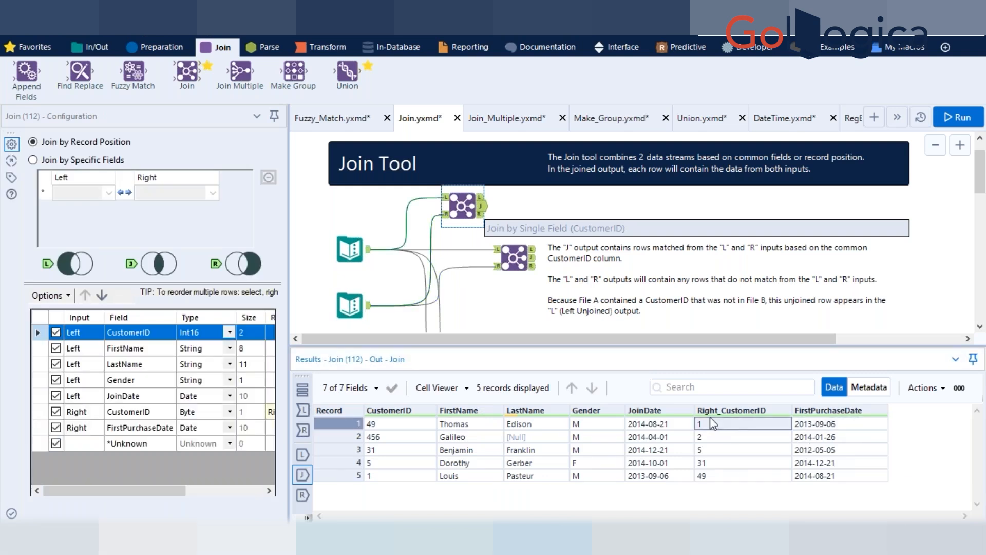
pyautogui.click(350, 305)
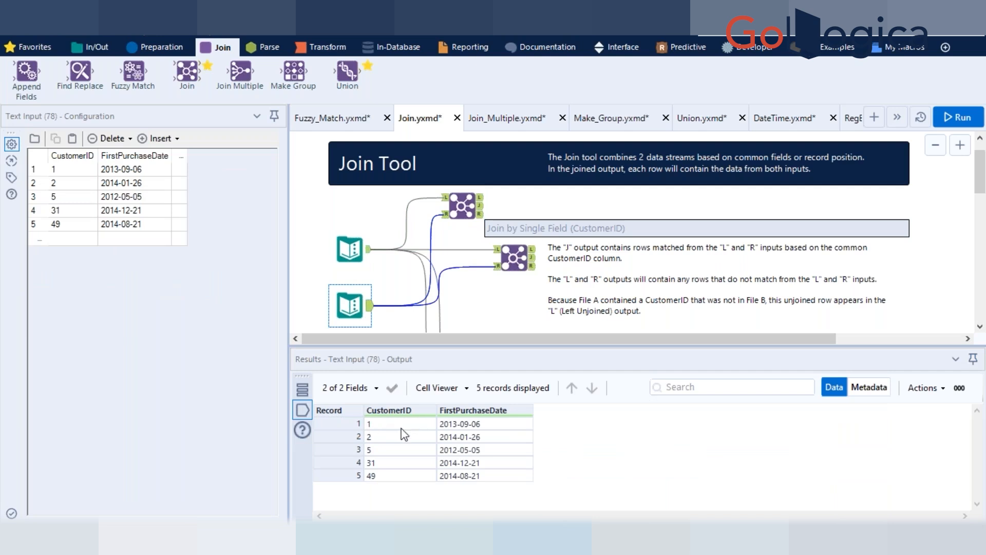
pyautogui.click(497, 430)
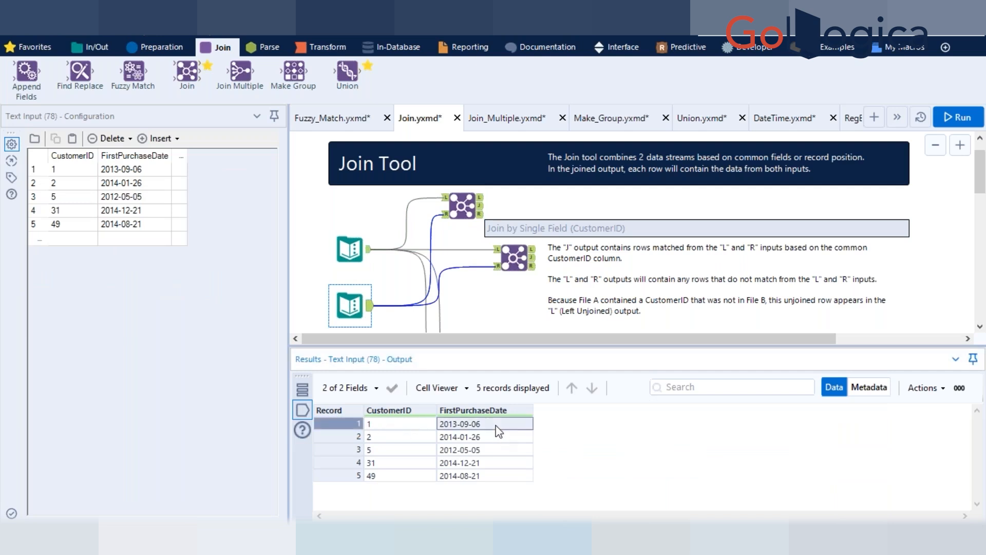
pyautogui.click(362, 259)
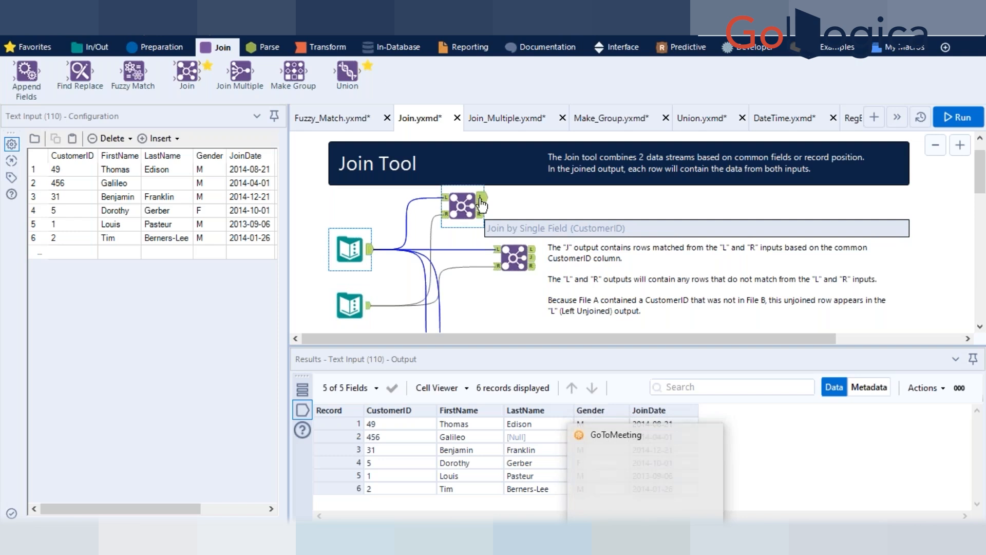
pyautogui.click(467, 210)
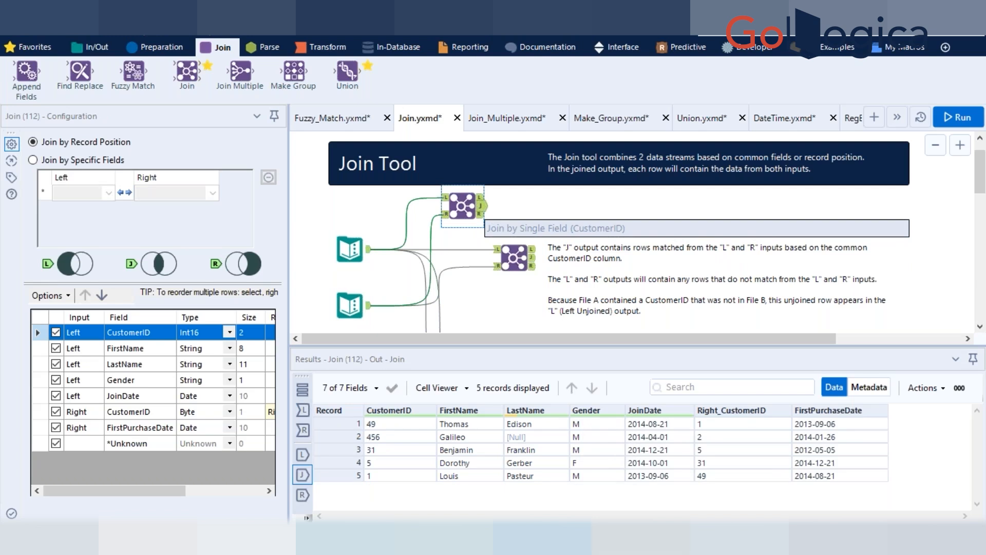
# Step: Set the new Join tool to join by specific fields on CustomerID for both inputs and run the workflow
pyautogui.scroll(-1, 325, 267)
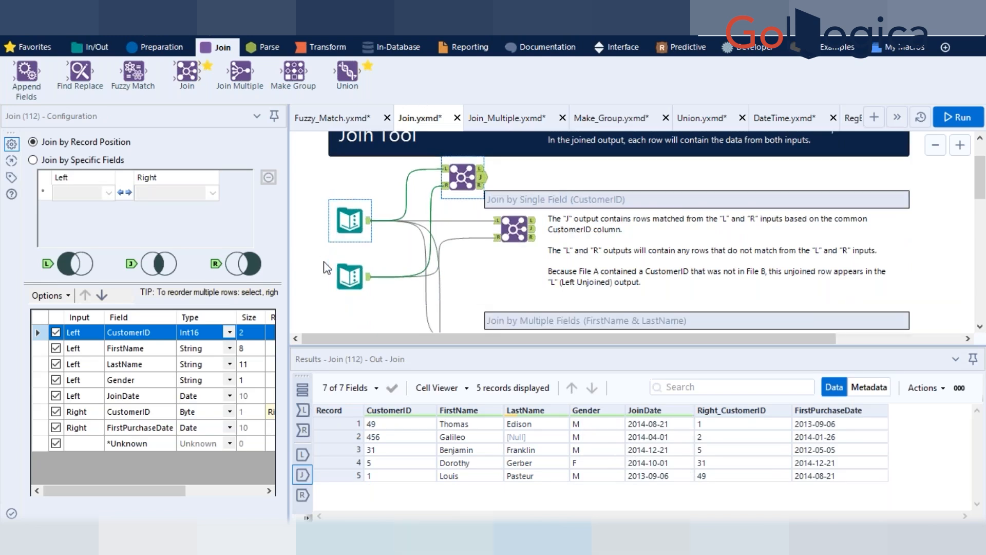
pyautogui.moveTo(107, 490)
pyautogui.mouseDown()
pyautogui.moveTo(176, 504)
pyautogui.moveTo(120, 492)
pyautogui.mouseUp()
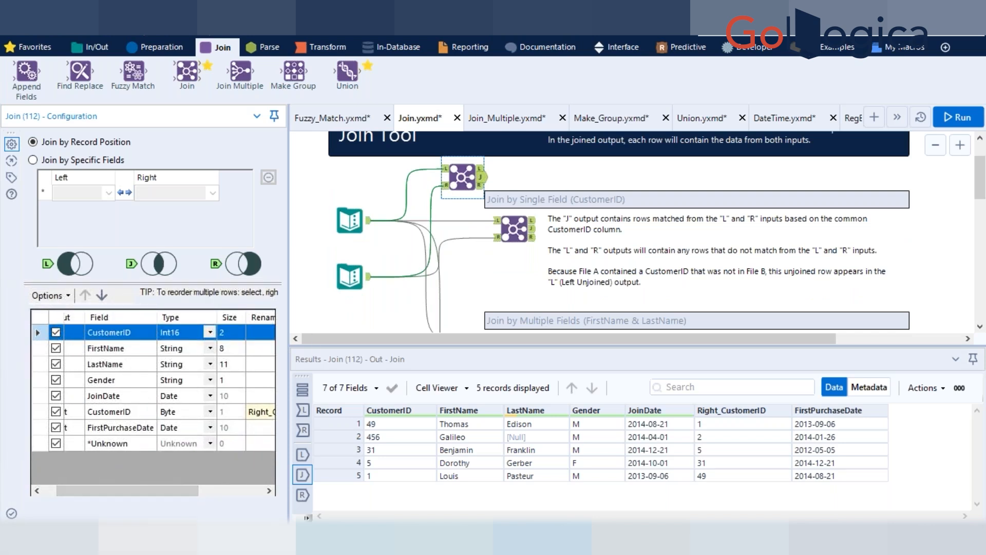
pyautogui.click(33, 160)
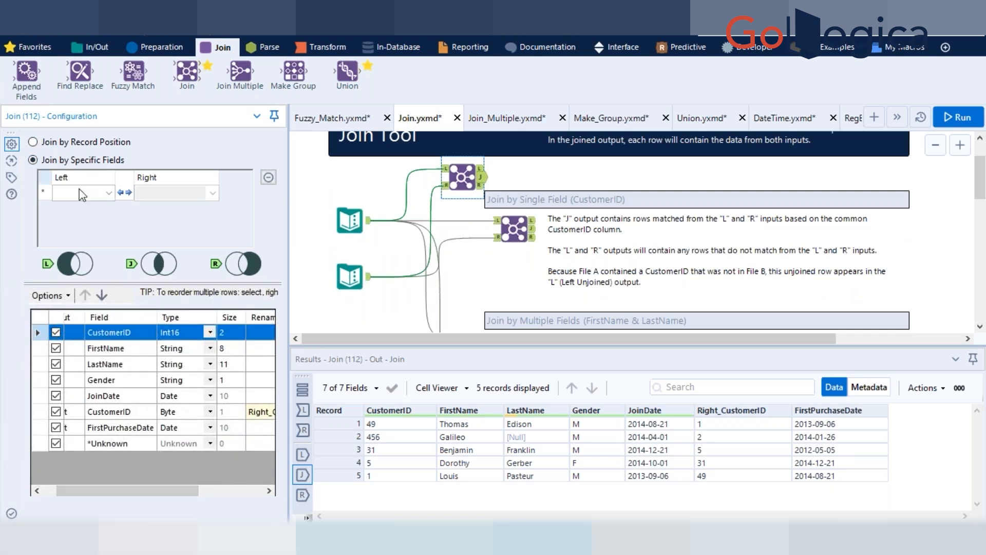
pyautogui.click(109, 192)
pyautogui.click(77, 207)
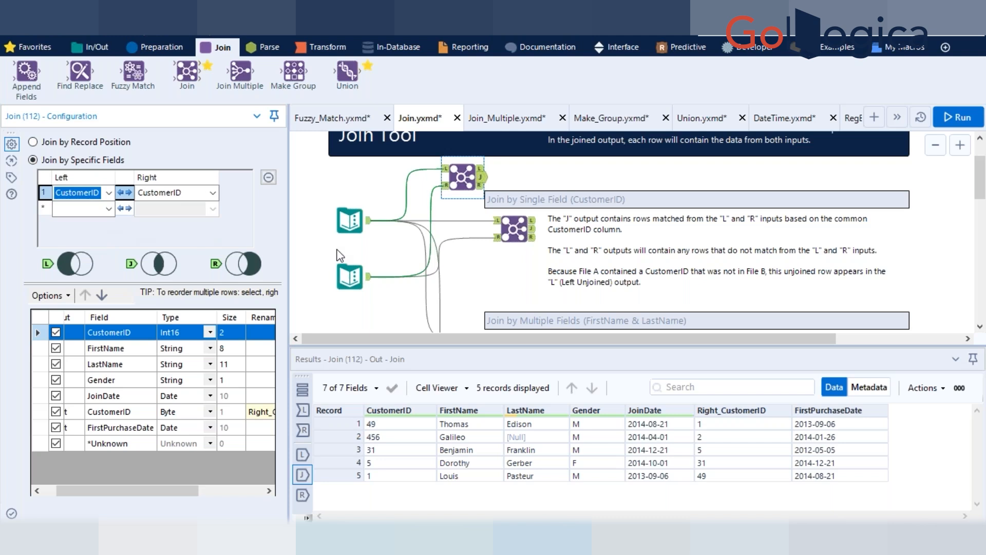
pyautogui.hotkey('ctrl', 'r')
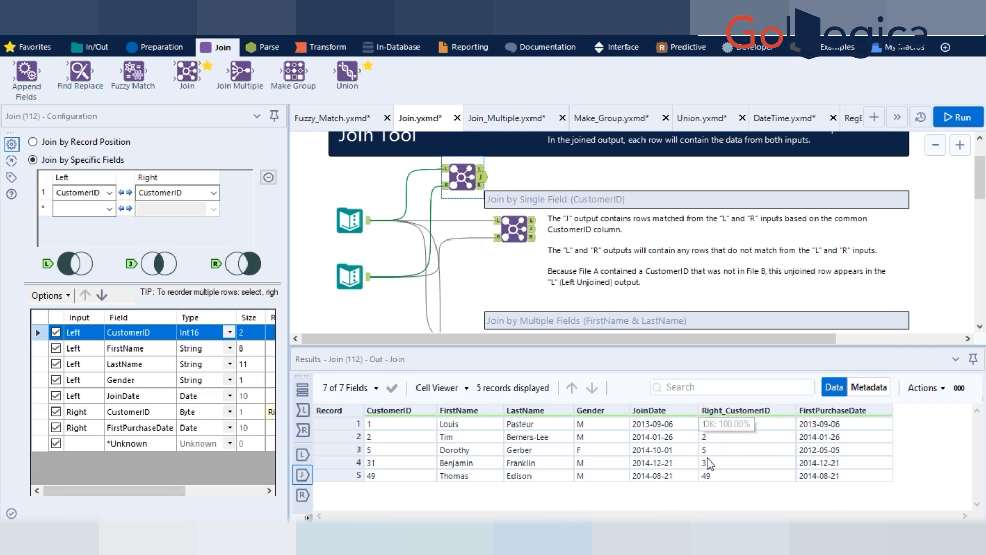
# Step: Exclude the right input's CustomerID field from the new Join tool's output and rerun the workflow
pyautogui.click(56, 412)
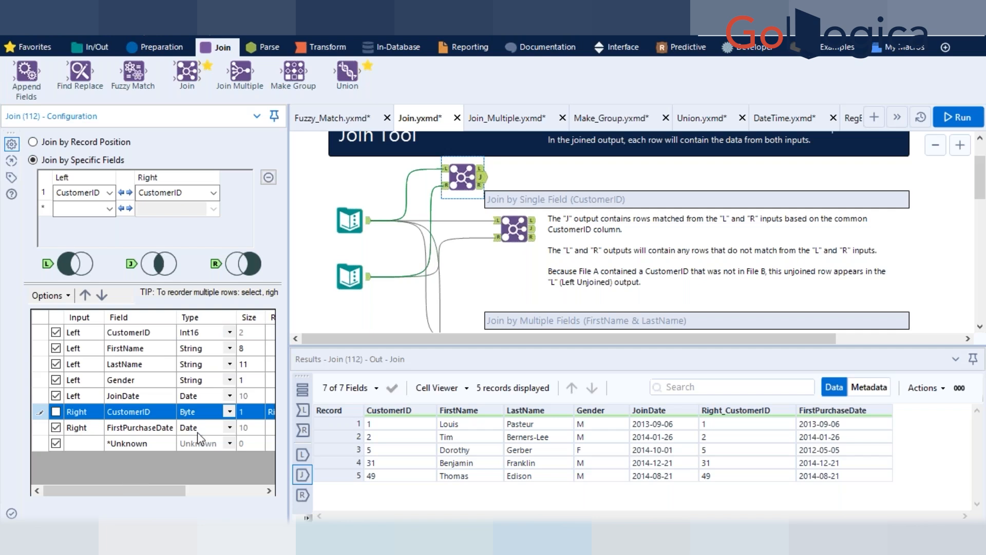
pyautogui.hotkey('ctrl', 'r')
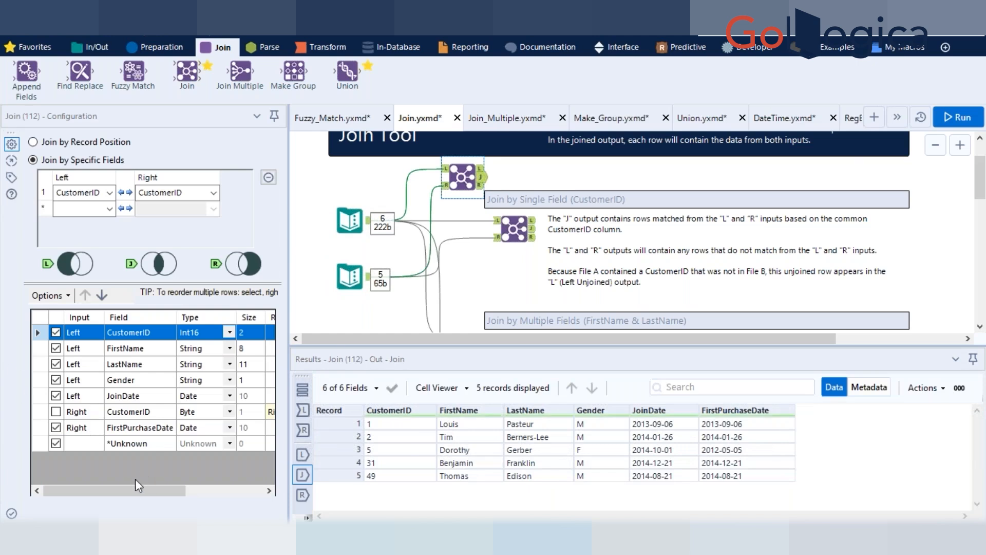
pyautogui.moveTo(134, 492); pyautogui.dragTo(159, 496)
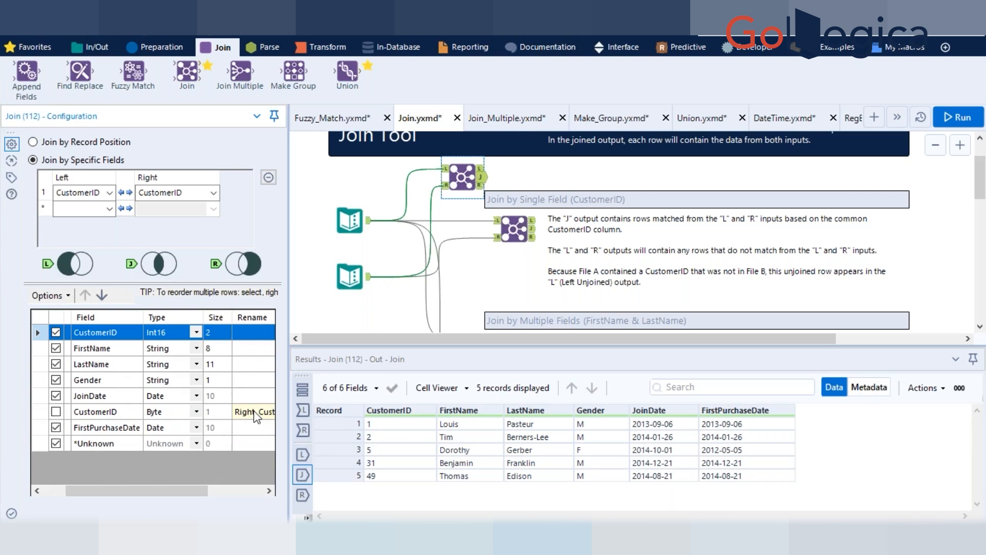
pyautogui.moveTo(179, 491); pyautogui.dragTo(240, 507)
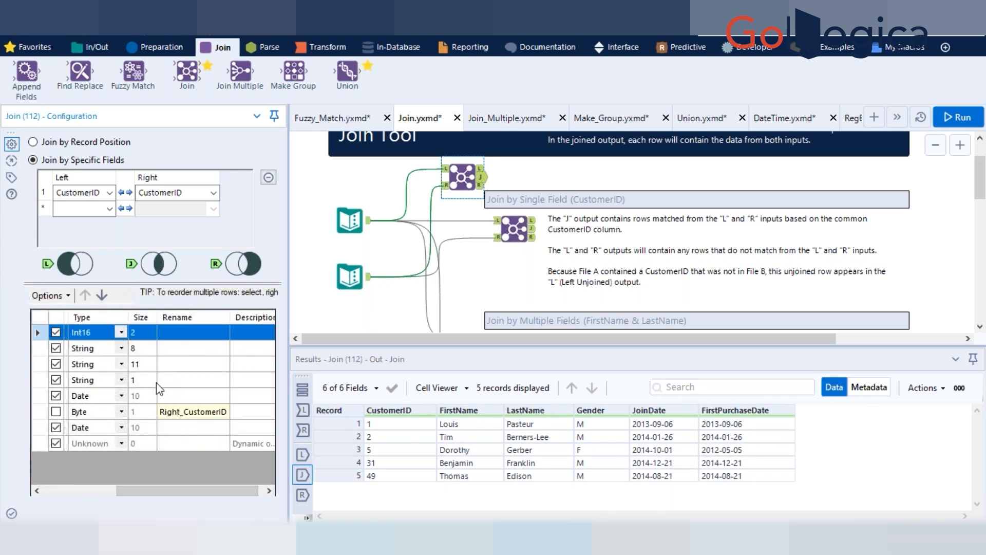
pyautogui.moveTo(168, 492); pyautogui.dragTo(92, 470)
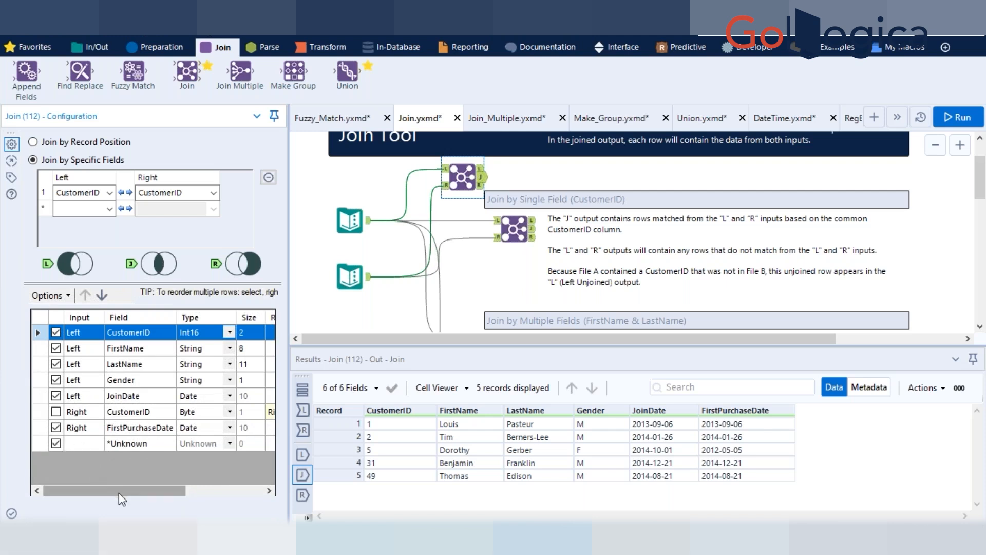
pyautogui.moveTo(118, 492)
pyautogui.mouseDown()
pyautogui.moveTo(200, 492)
pyautogui.moveTo(131, 482)
pyautogui.mouseUp()
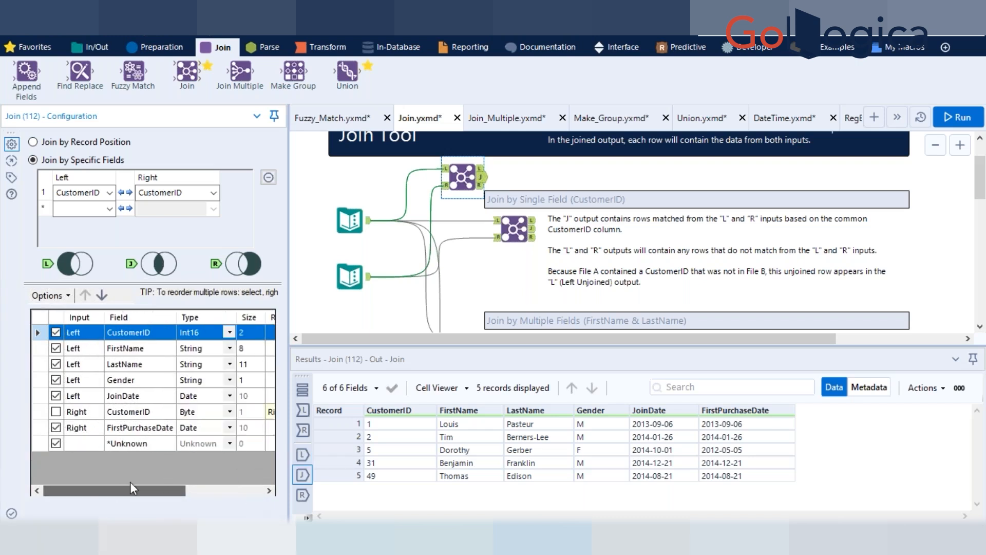
# Step: Examine the upper Text Input tool's records and the new Join tool's unmatched left output
pyautogui.click(349, 221)
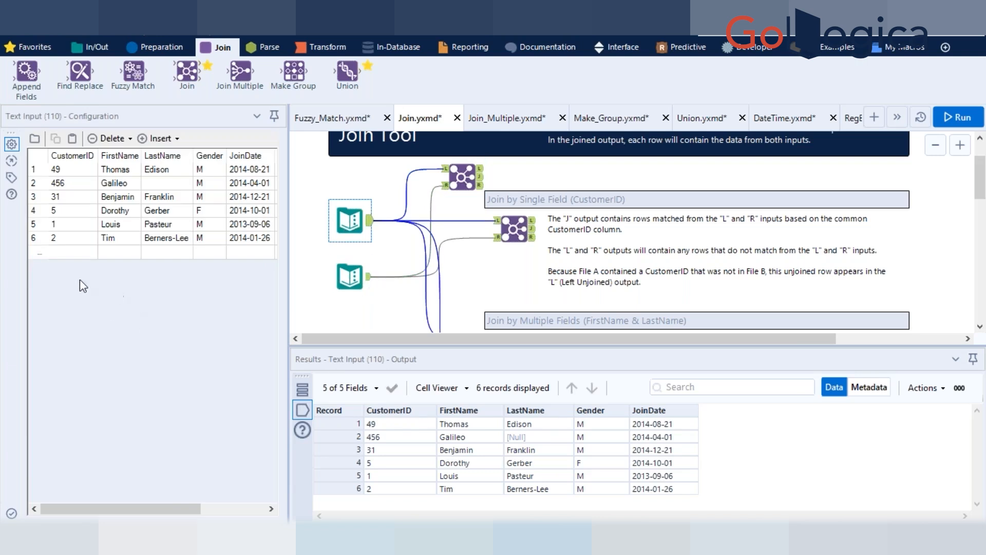
pyautogui.click(44, 255)
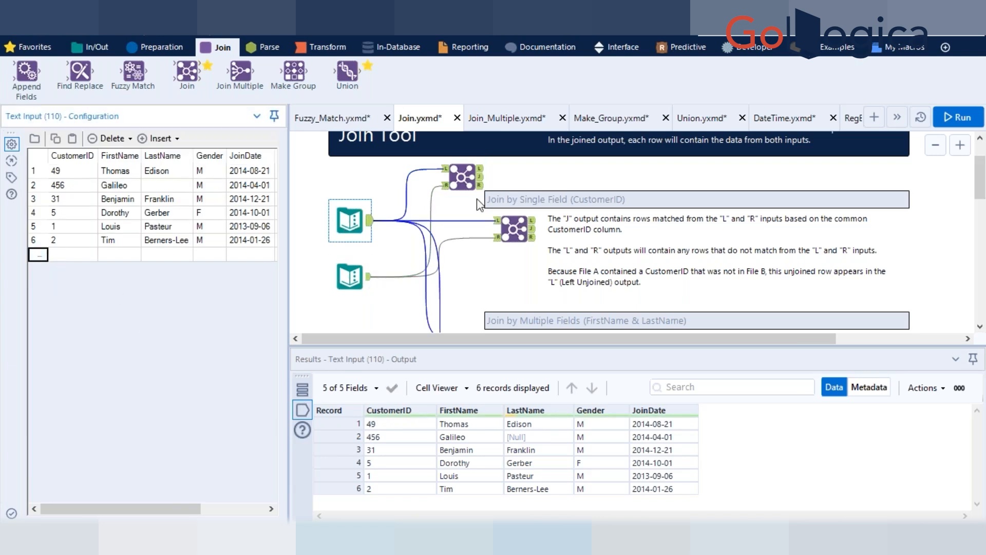
pyautogui.click(478, 172)
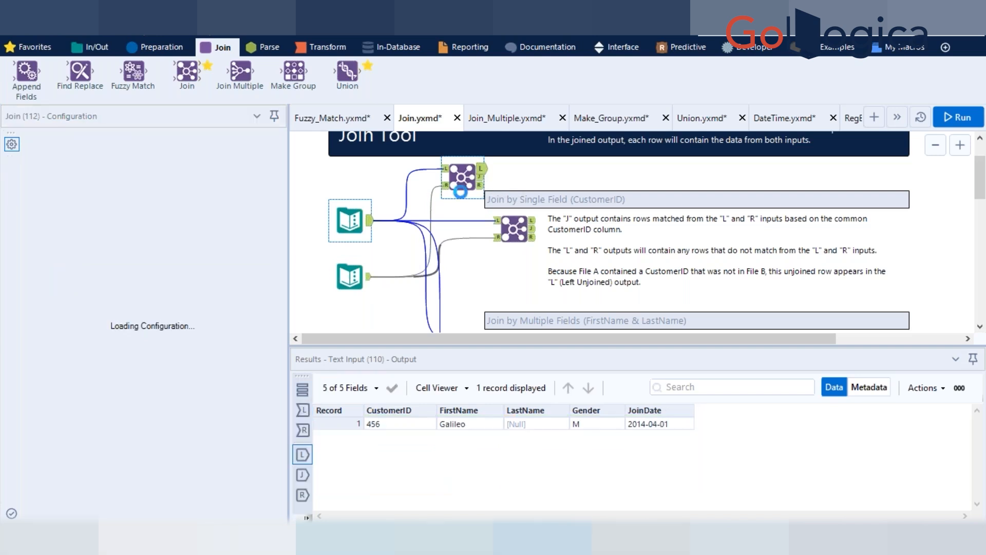
# Step: Add a record to the lower Text Input tool with the unmatched customer's ID and FirstPurchaseDate 2015-09-01
pyautogui.click(338, 282)
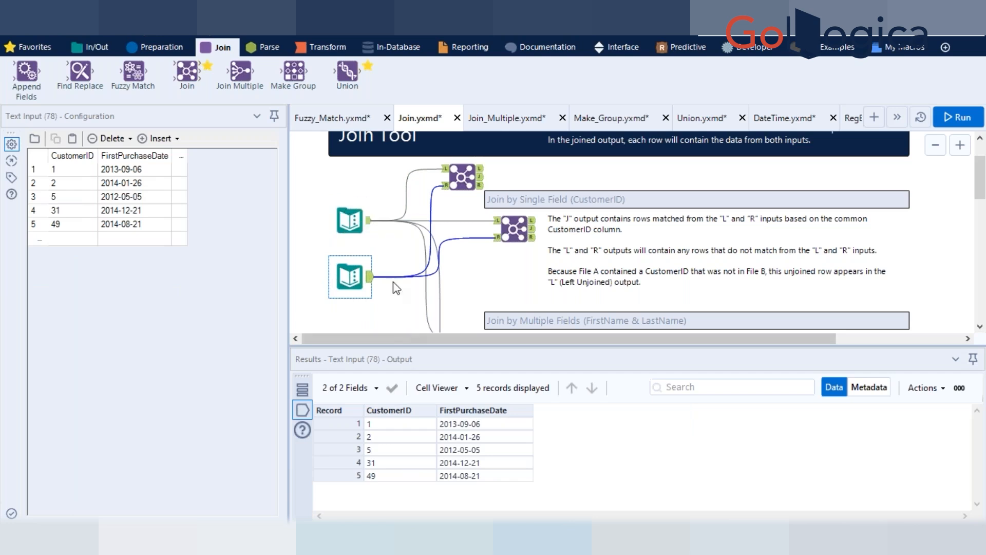
pyautogui.click(41, 240)
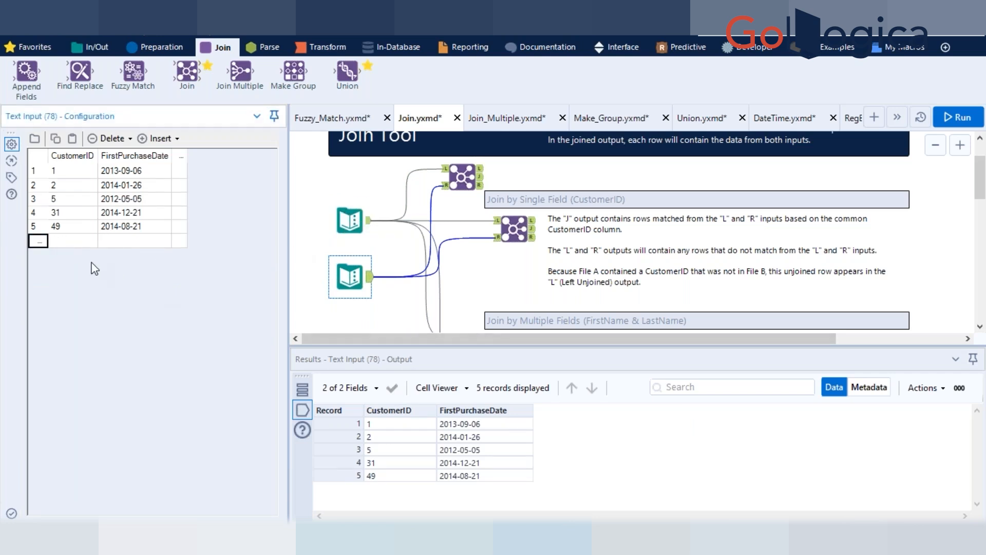
pyautogui.click(65, 243)
pyautogui.click(41, 242)
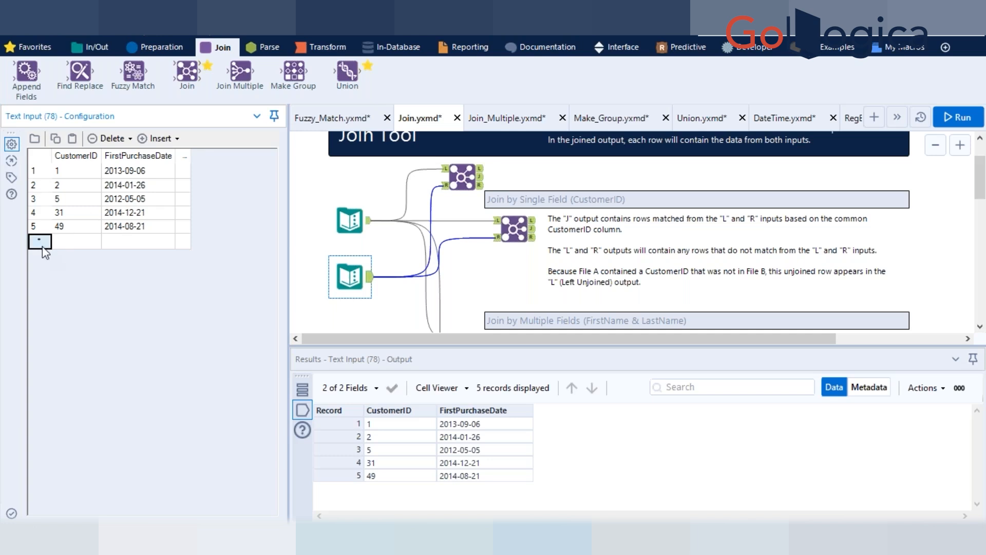
pyautogui.click(67, 231)
pyautogui.click(66, 243)
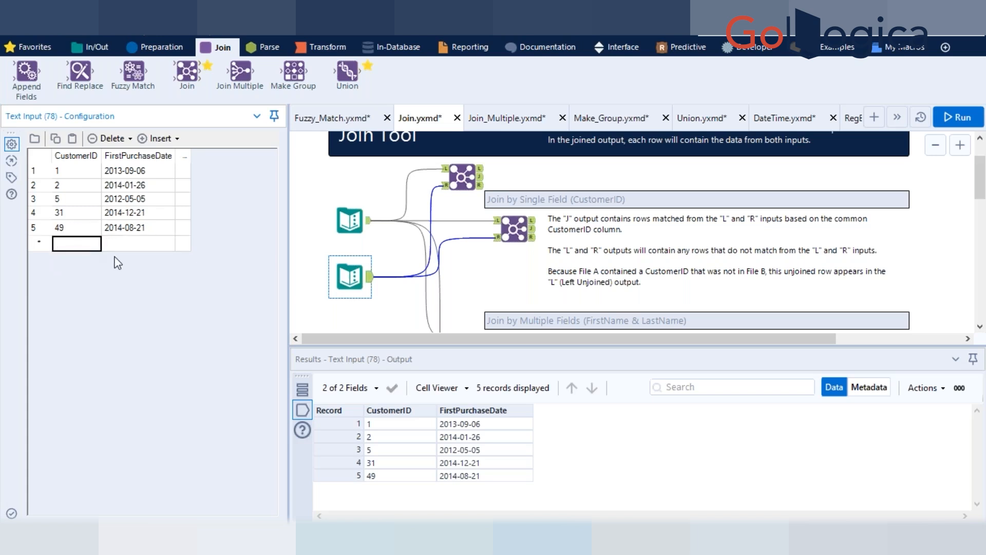
pyautogui.write('456')
pyautogui.press('Tab')
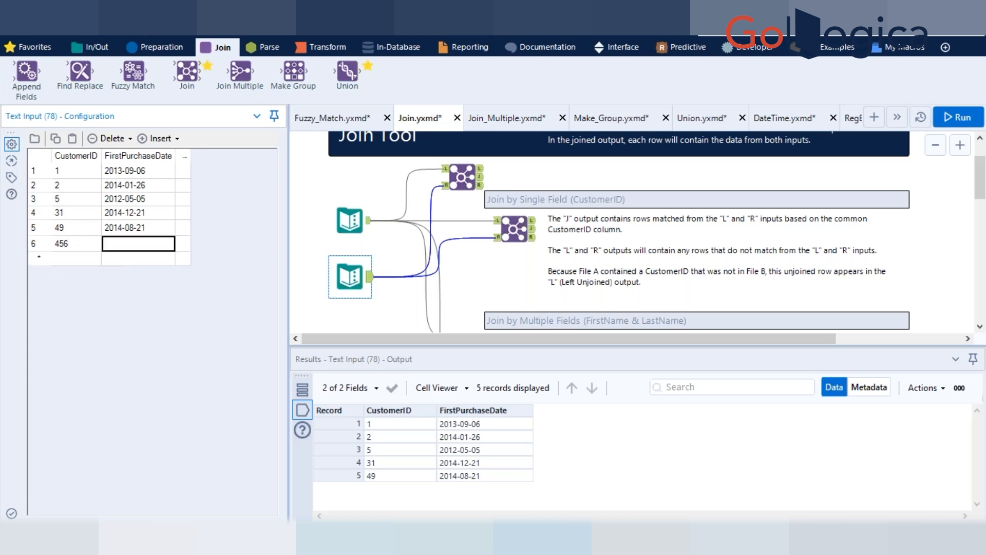
pyautogui.click(127, 250)
pyautogui.write('20')
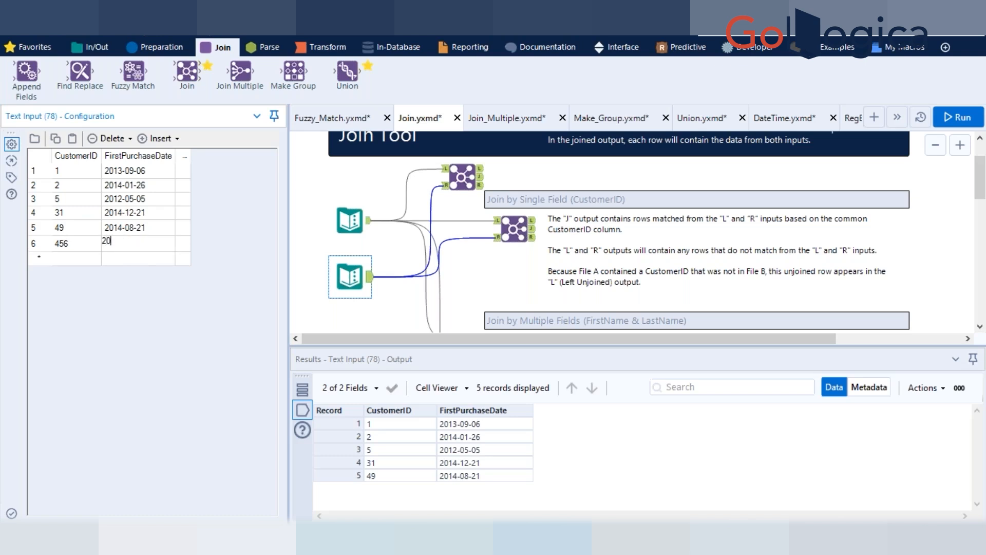
pyautogui.write('15-09-01')
pyautogui.press('Return')
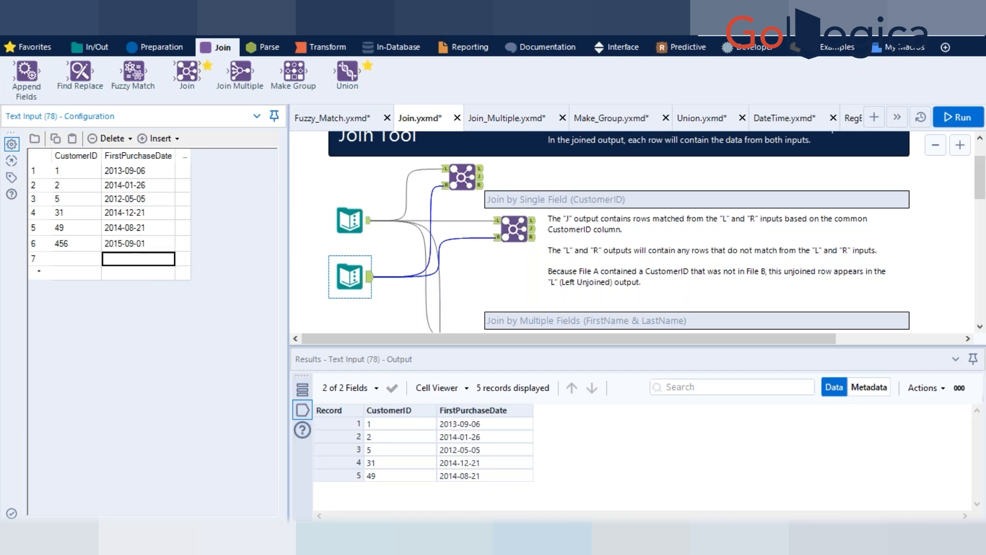
# Step: Delete the empty row 7 from the lower Text Input tool's data
pyautogui.click(34, 260)
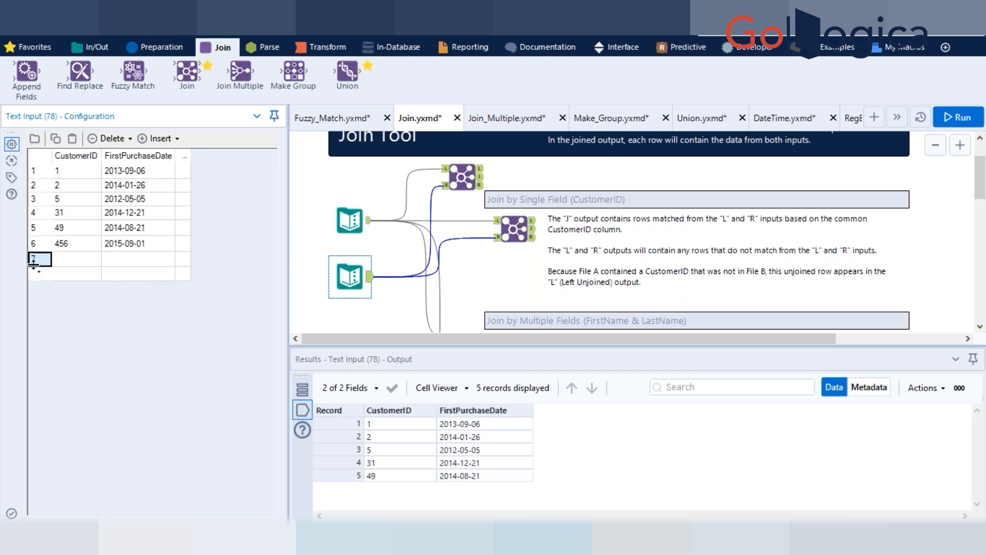
pyautogui.click(128, 138)
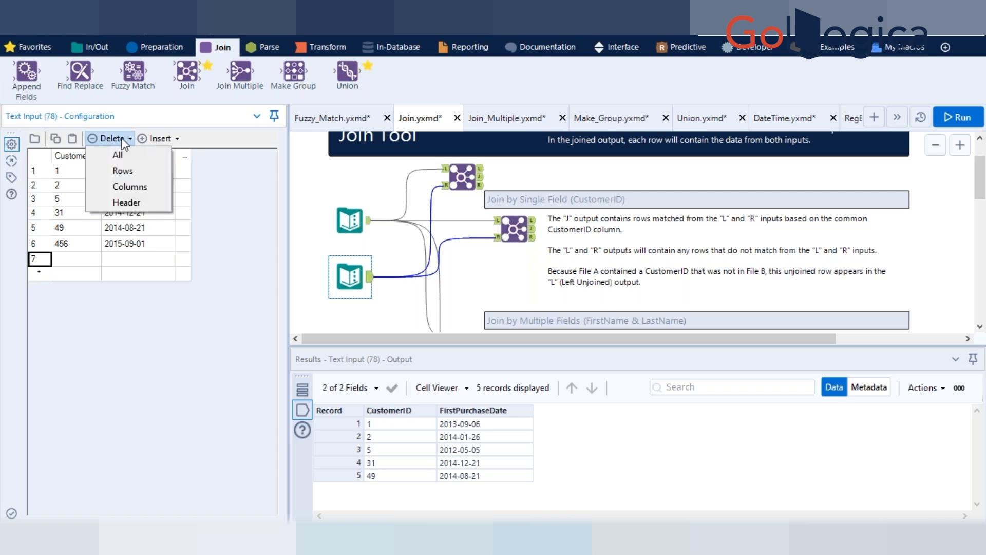
pyautogui.click(124, 171)
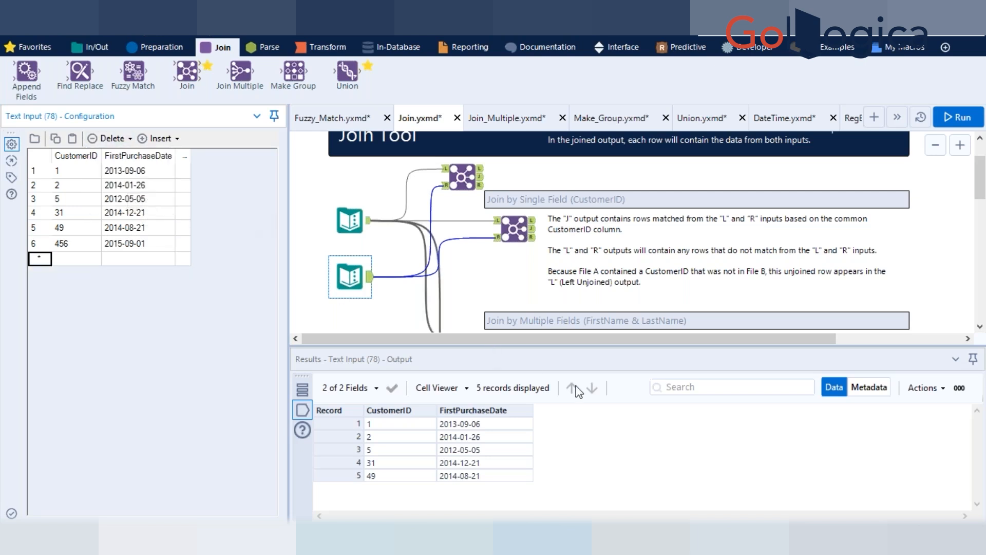
# Step: Rerun the workflow and view the new Join tool's joined output
pyautogui.click(397, 314)
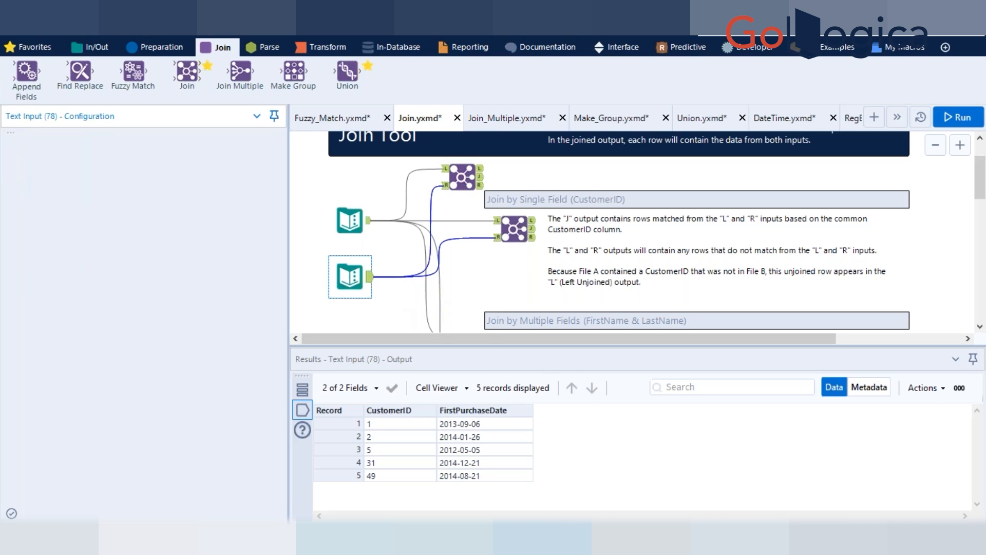
pyautogui.hotkey('ctrl', 'r')
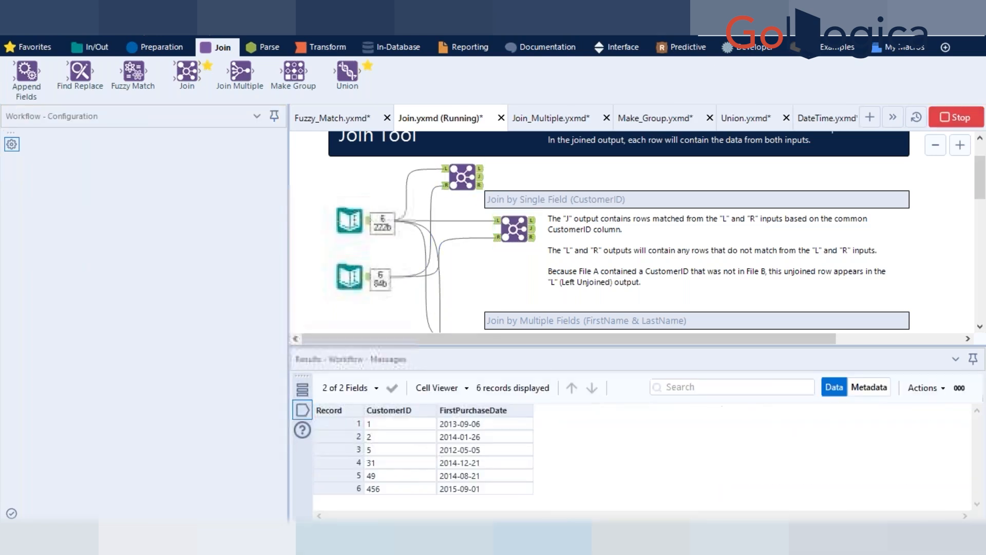
pyautogui.click(465, 177)
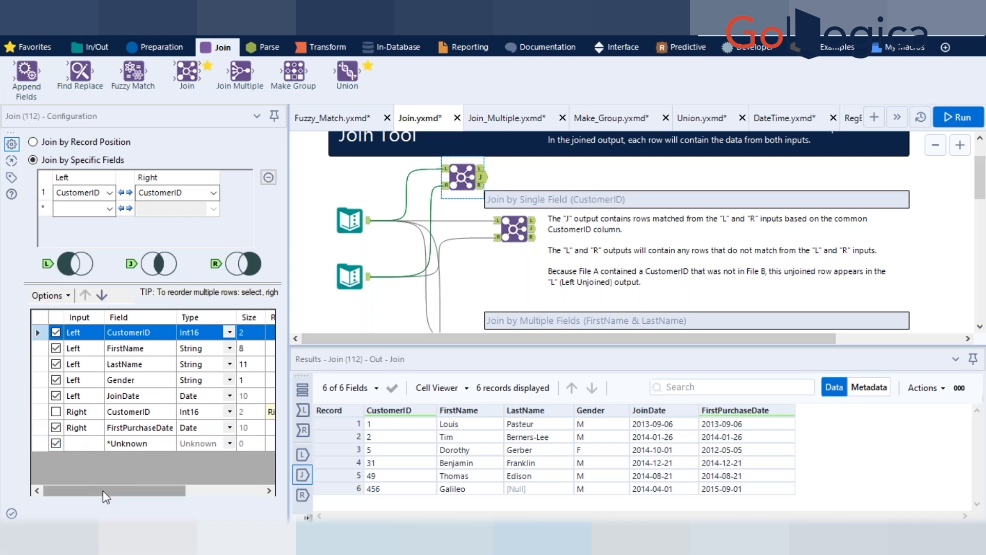
# Step: Exclude the *Unknown field from the new Join tool's output and rerun the workflow
pyautogui.moveTo(103, 491); pyautogui.dragTo(91, 472)
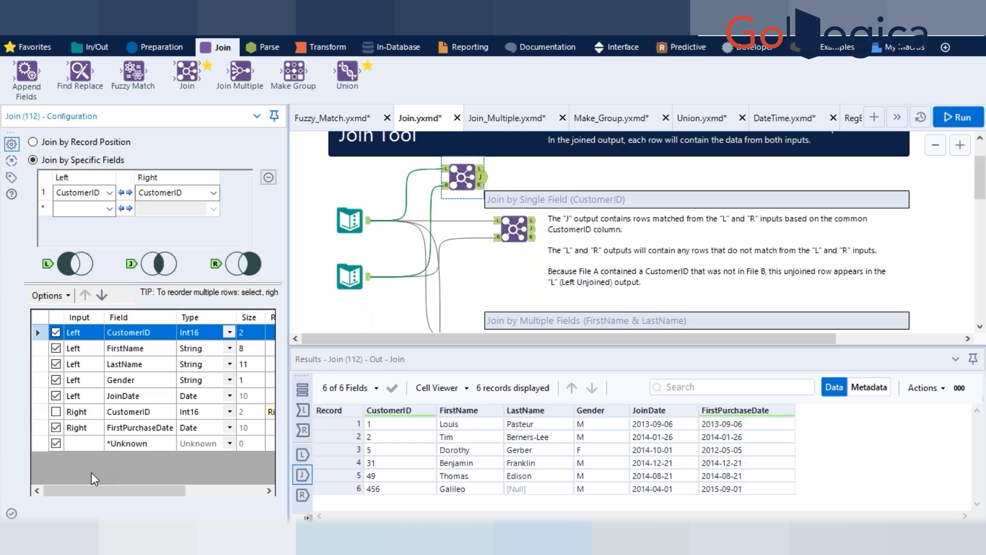
pyautogui.click(56, 445)
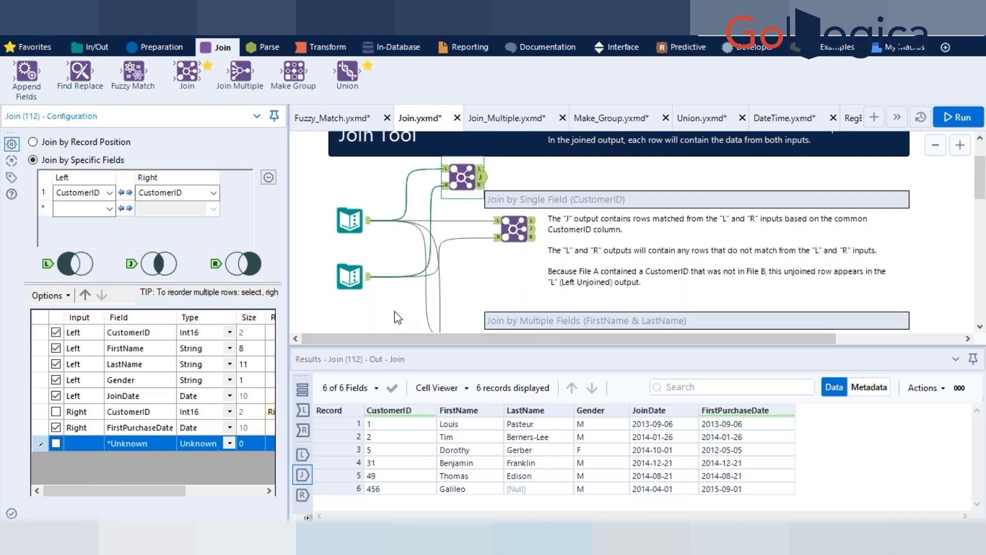
pyautogui.hotkey('ctrl', 'r')
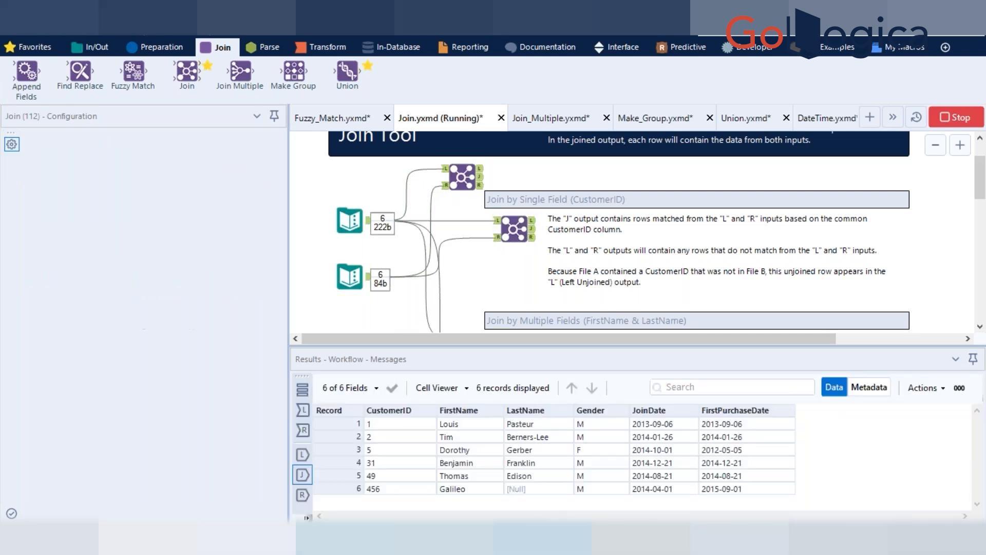
pyautogui.click(462, 177)
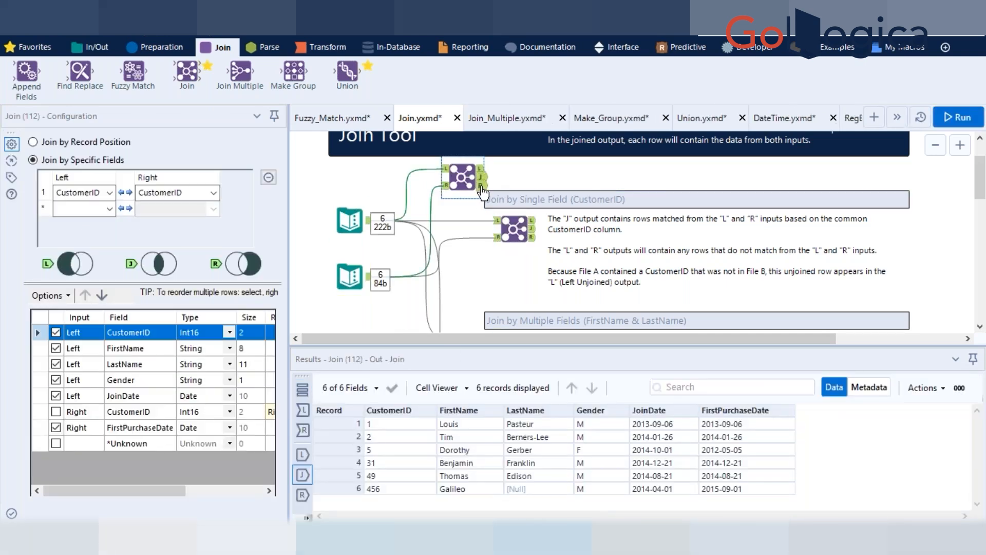
# Step: Examine the lower Text Input tool's records and the new Join tool's right and left unmatched outputs
pyautogui.click(368, 281)
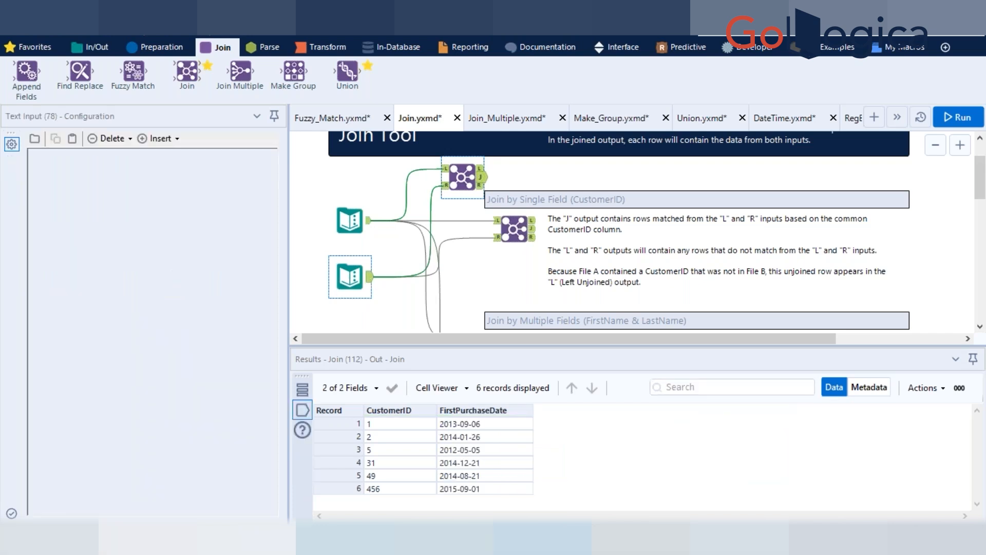
pyautogui.click(470, 180)
pyautogui.click(481, 186)
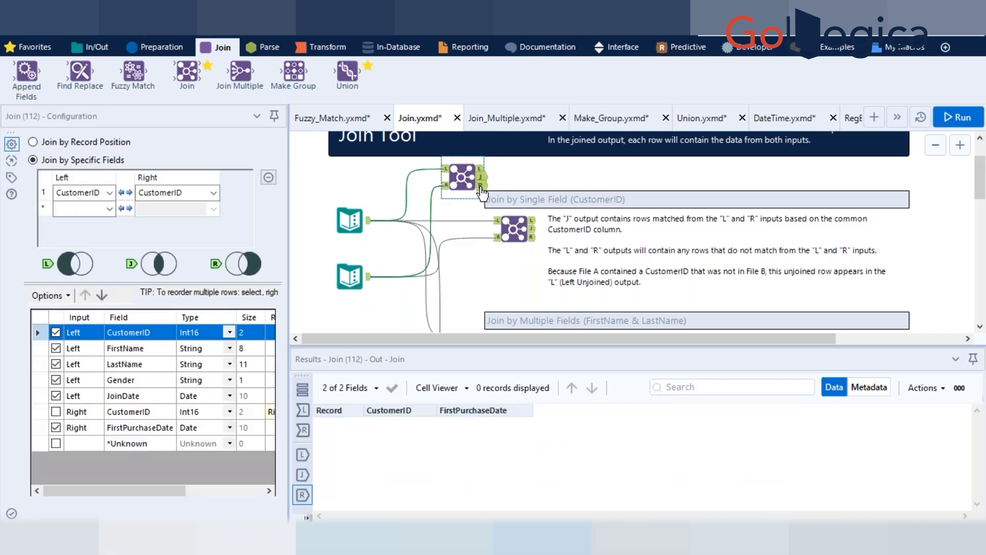
pyautogui.click(480, 170)
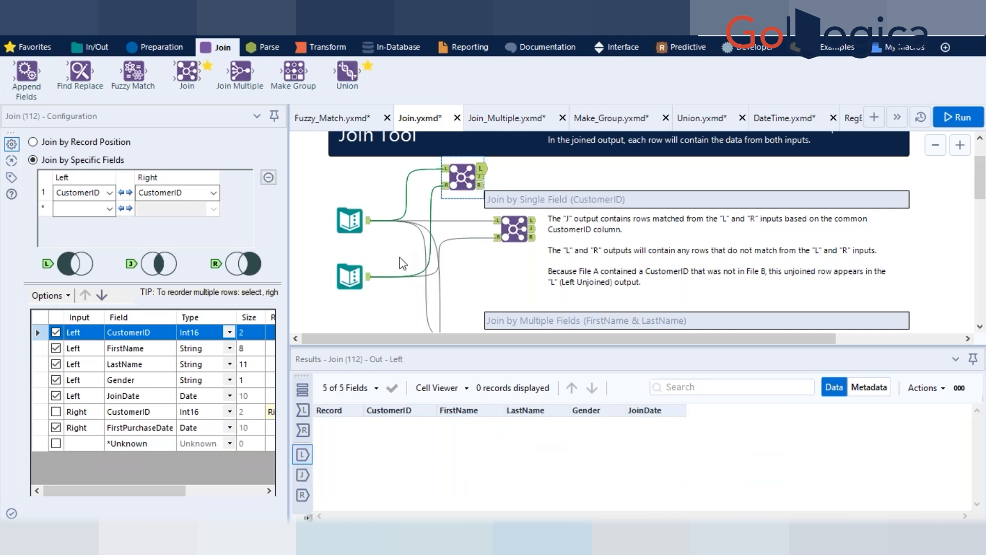
# Step: Include the *Unknown field in the new Join tool's output again, rerun the workflow and view the joined records
pyautogui.click(56, 444)
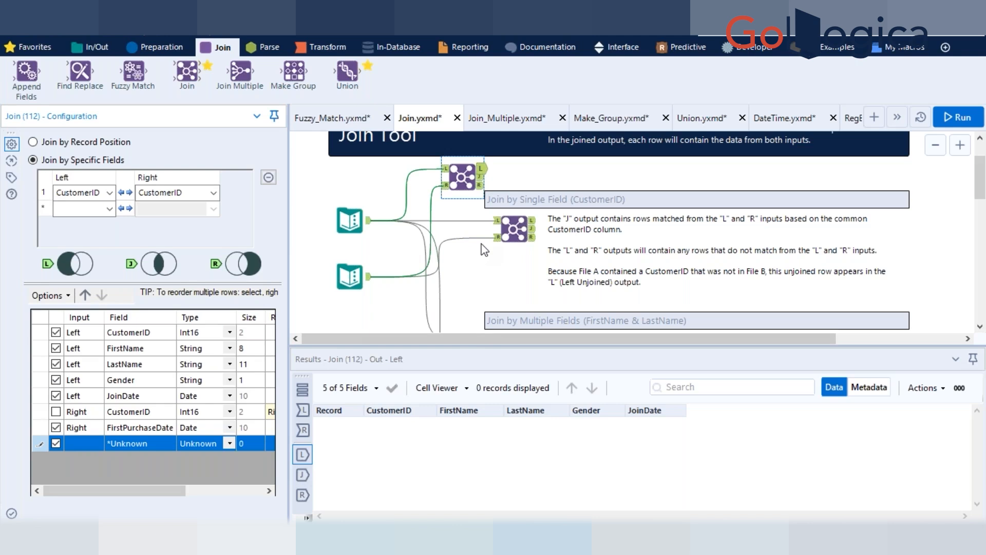
pyautogui.hotkey('ctrl', 'r')
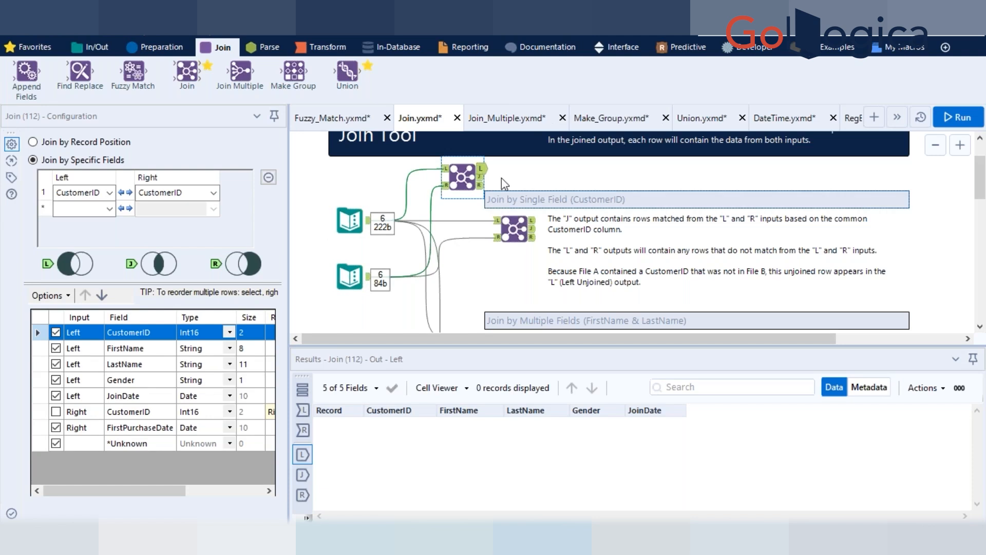
pyautogui.click(481, 177)
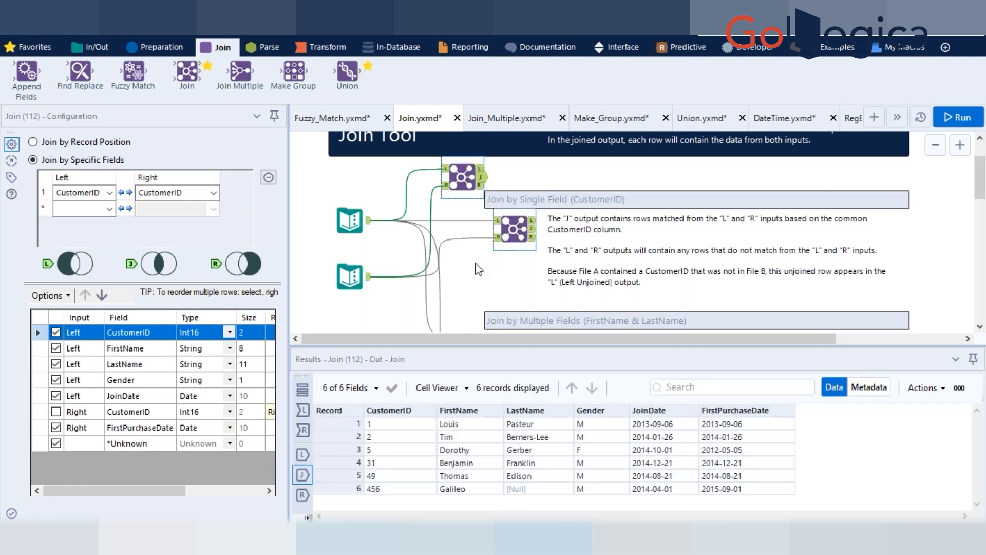
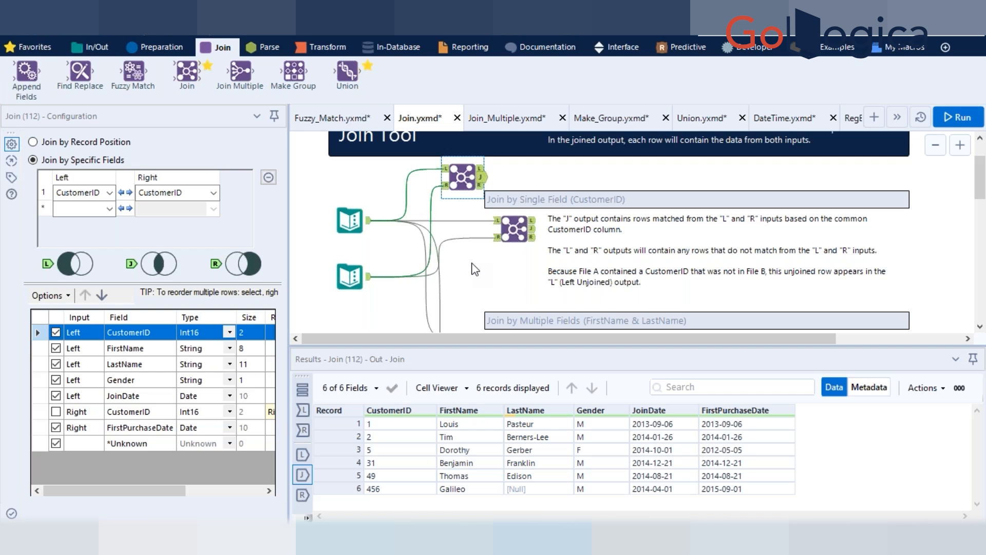
# Step: Switch to the Join_Multiple.yxmd workflow, view its first two Text Input tools' data and run the workflow
pyautogui.click(510, 118)
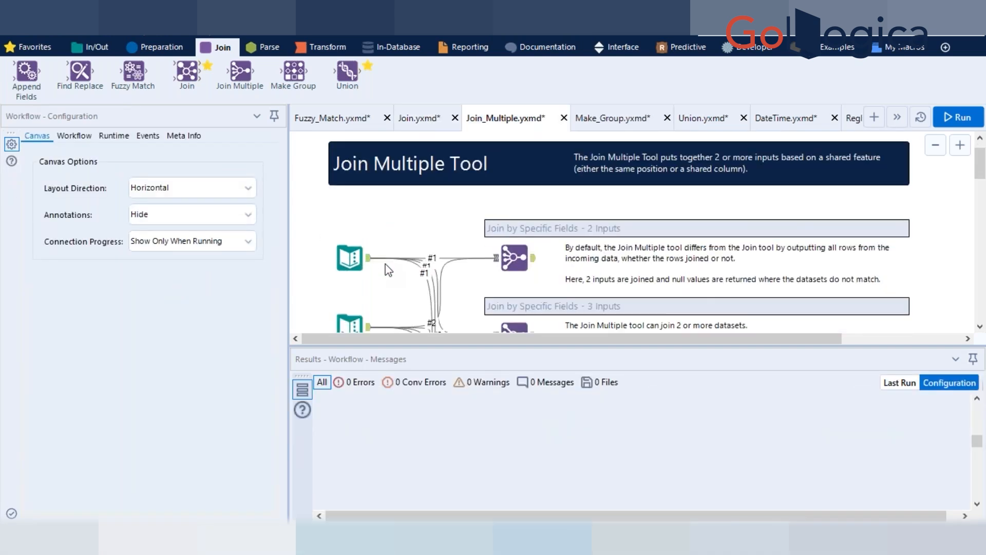
pyautogui.scroll(-1, 388, 270)
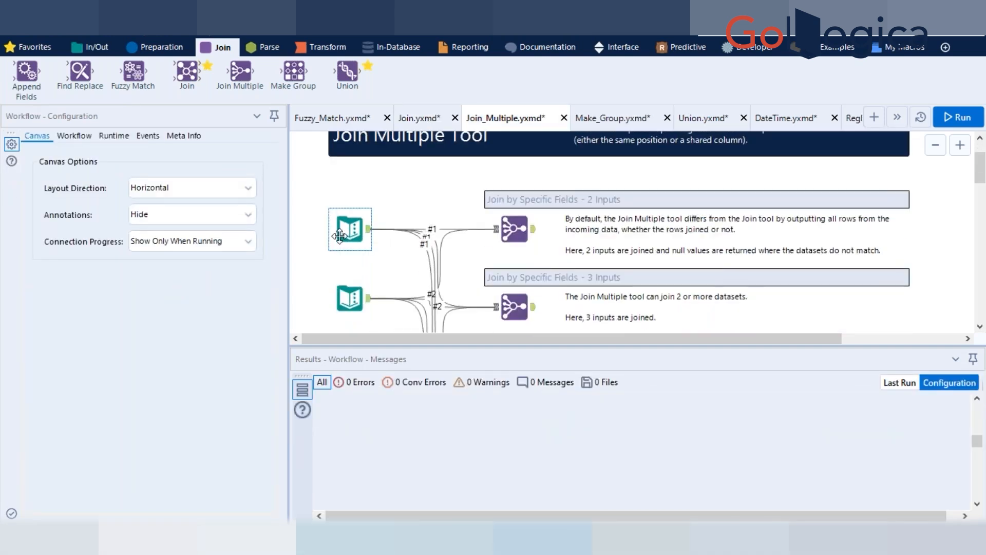
pyautogui.click(362, 234)
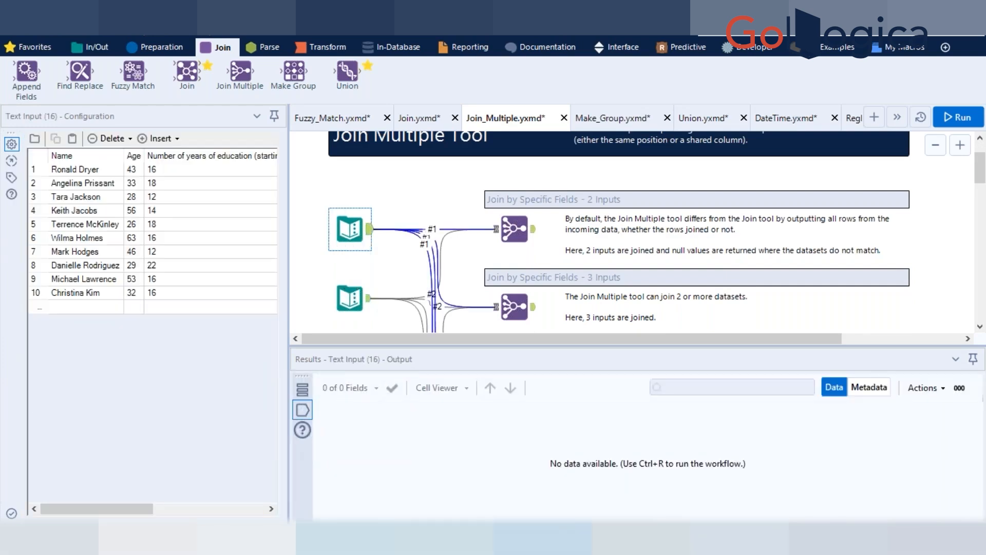
pyautogui.click(350, 298)
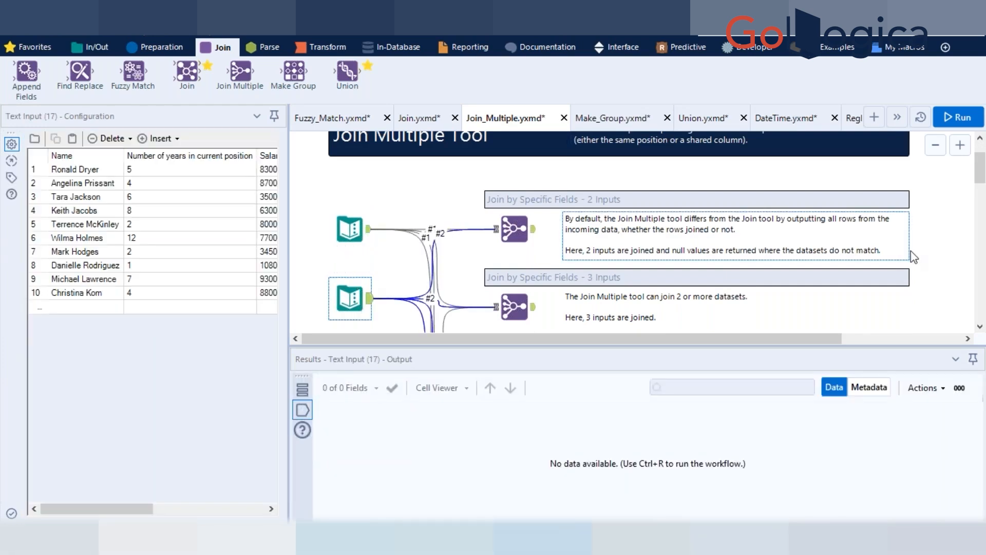
pyautogui.hotkey('ctrl', 'r')
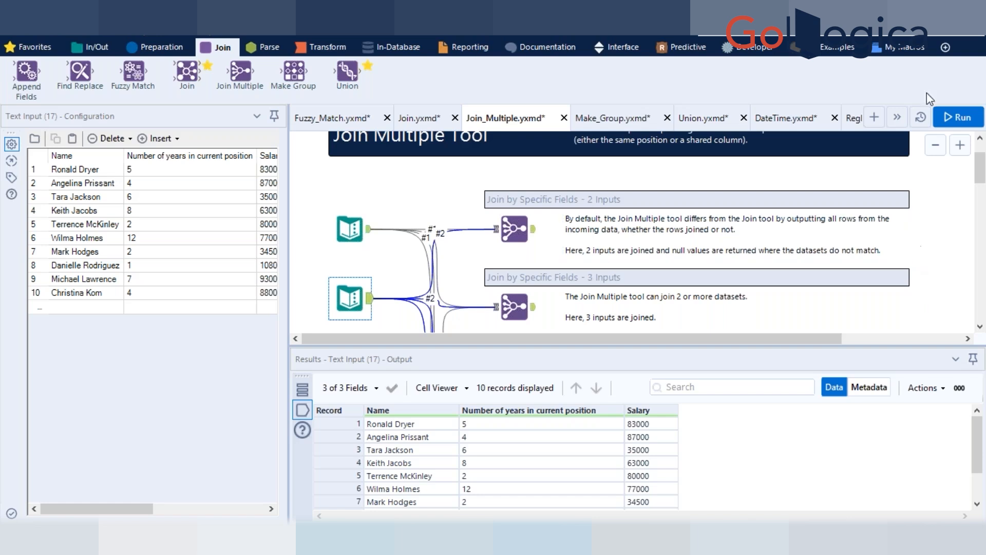
# Step: Compare the output records of the three Text Input tools that feed the Join Multiple examples
pyautogui.click(351, 229)
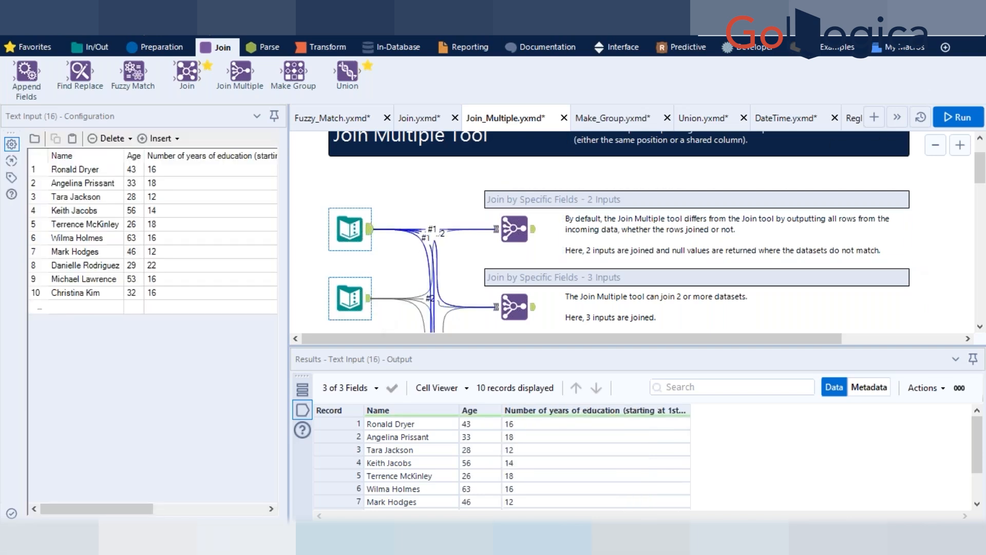
pyautogui.click(351, 299)
pyautogui.scroll(-2, 514, 231)
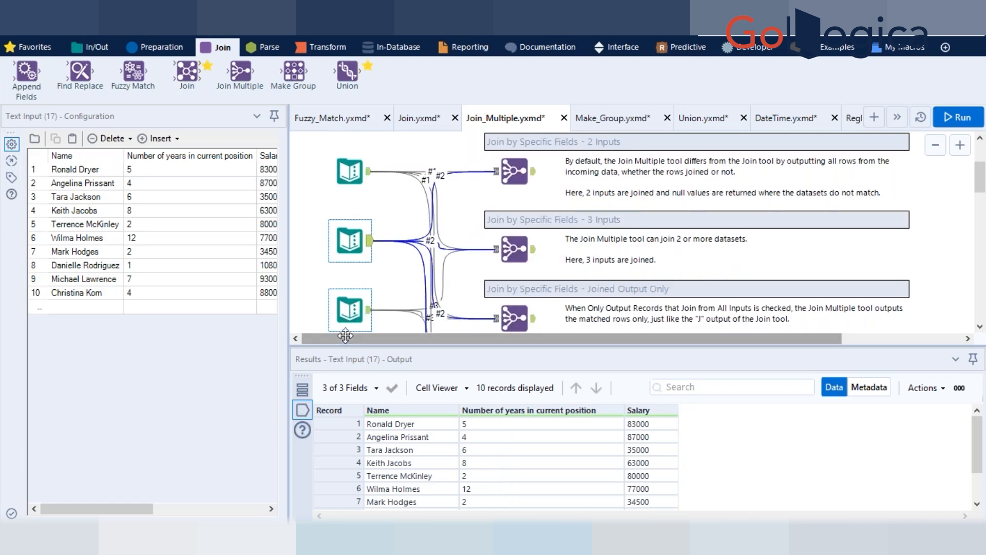
pyautogui.click(350, 309)
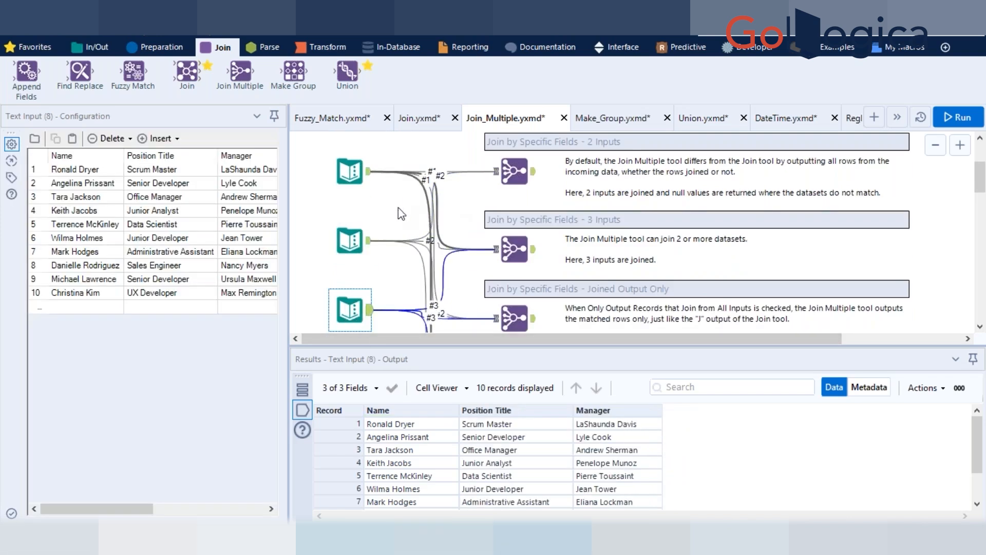
# Step: Examine the configuration, selected fields and output of the Join Multiple tool in the 2 Inputs example
pyautogui.click(514, 171)
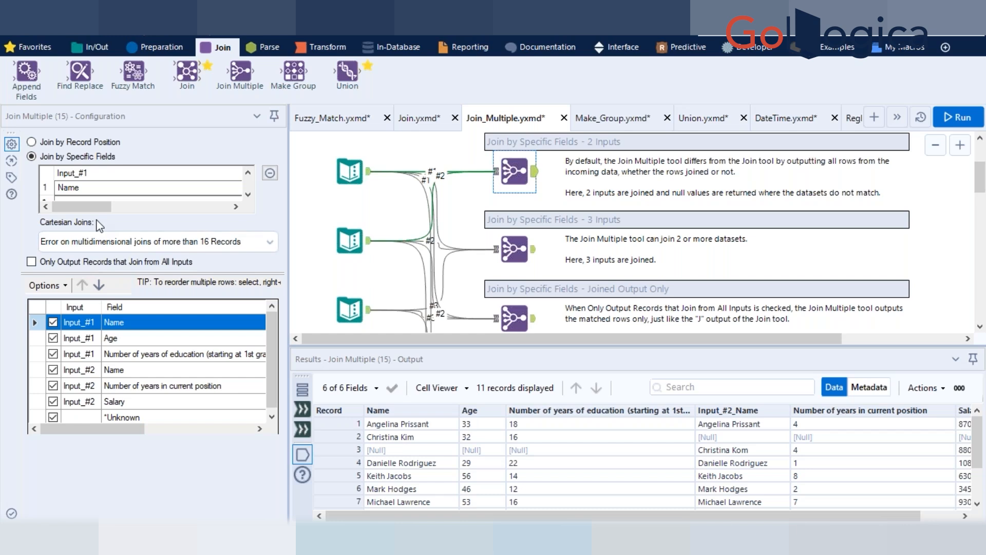
pyautogui.moveTo(96, 205)
pyautogui.mouseDown()
pyautogui.moveTo(225, 208)
pyautogui.moveTo(100, 210)
pyautogui.mouseUp()
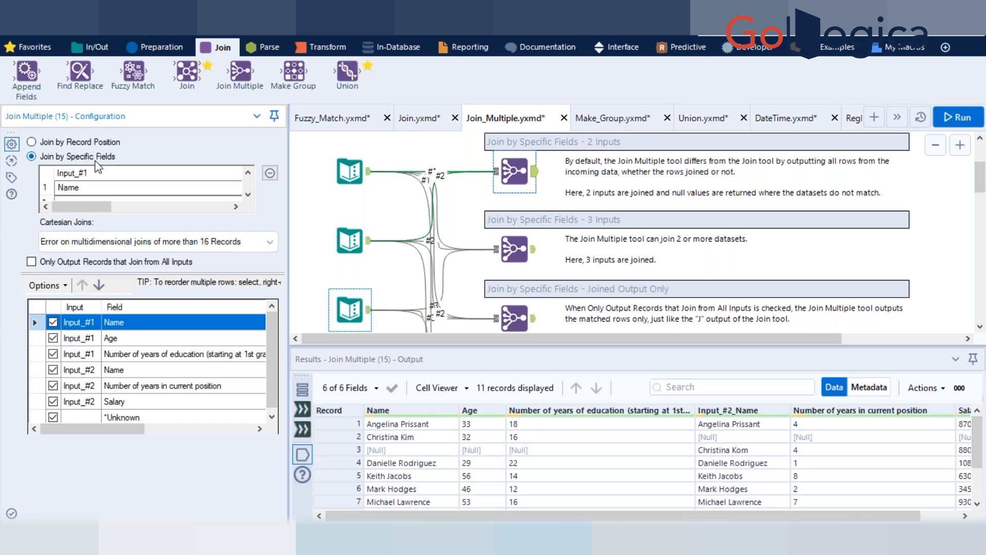
pyautogui.moveTo(128, 427); pyautogui.dragTo(403, 462)
pyautogui.moveTo(139, 427); pyautogui.dragTo(88, 428)
pyautogui.click(533, 169)
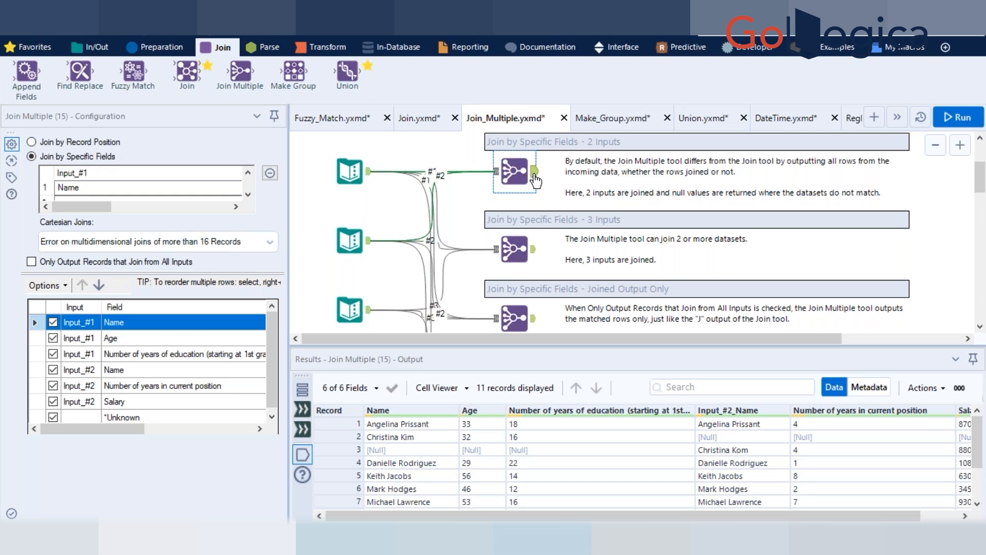
# Step: Open the Make_Group.yxmd workflow, then switch to the Excel sheet and fill cells A7:A18 with the series 1 to 12
pyautogui.click(601, 122)
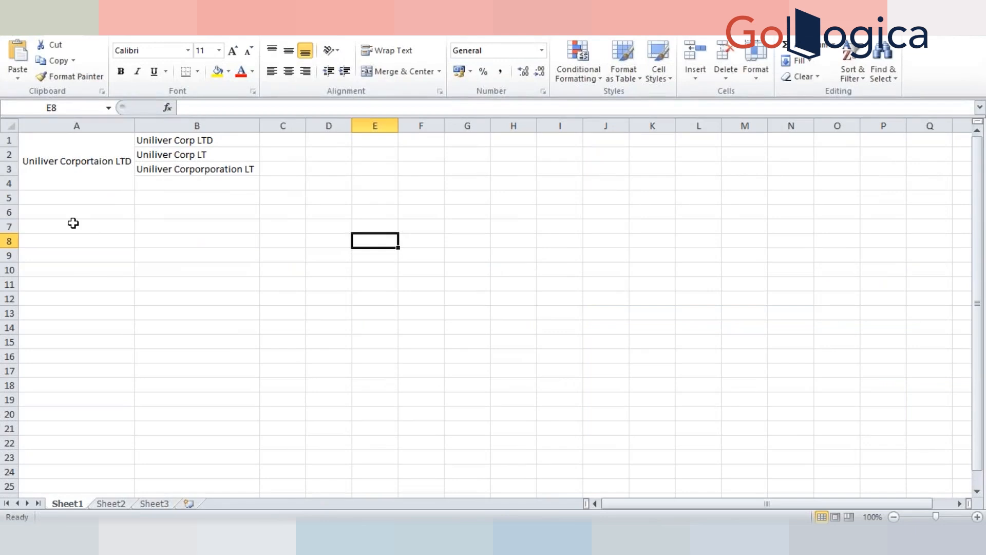
pyautogui.click(74, 225)
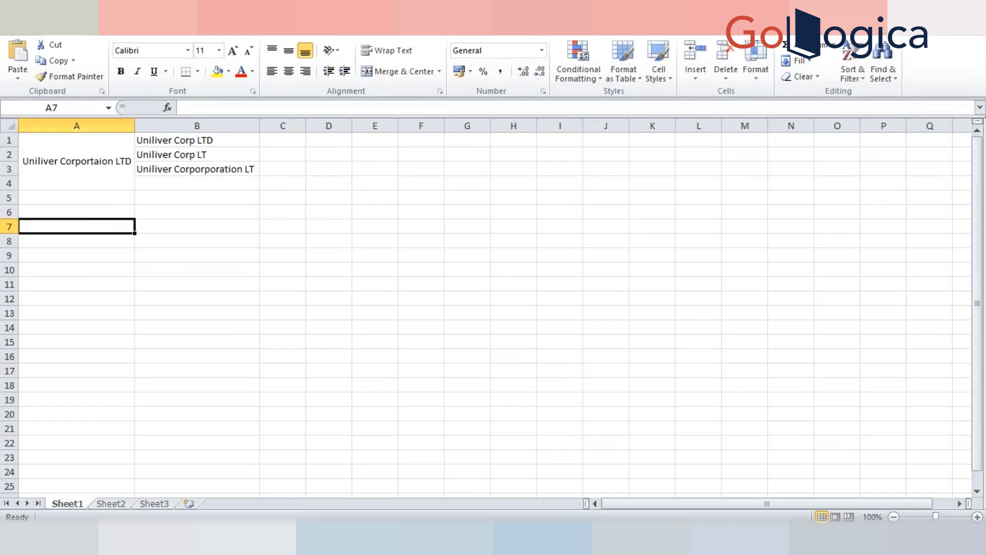
pyautogui.write('1')
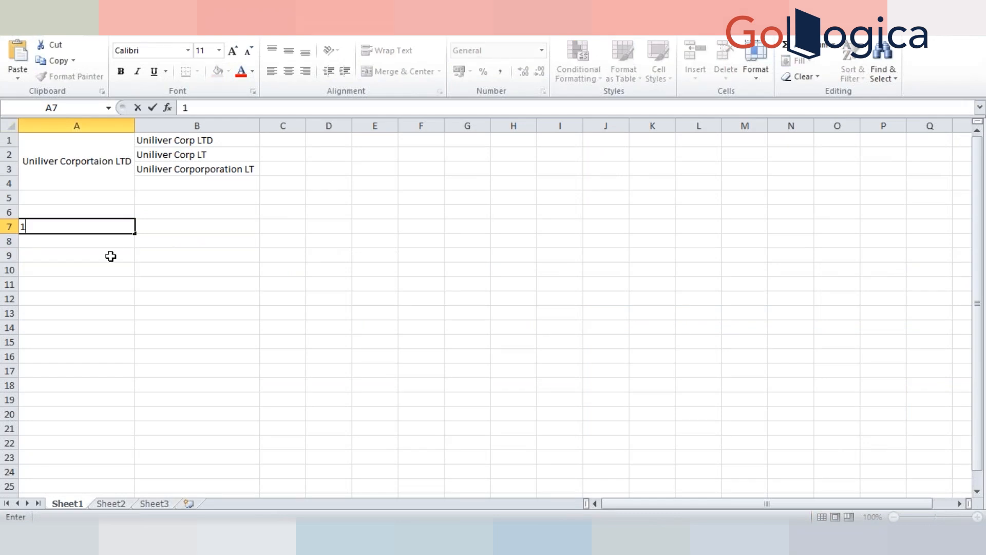
pyautogui.click(200, 268)
pyautogui.click(88, 228)
pyautogui.moveTo(134, 232); pyautogui.dragTo(122, 378)
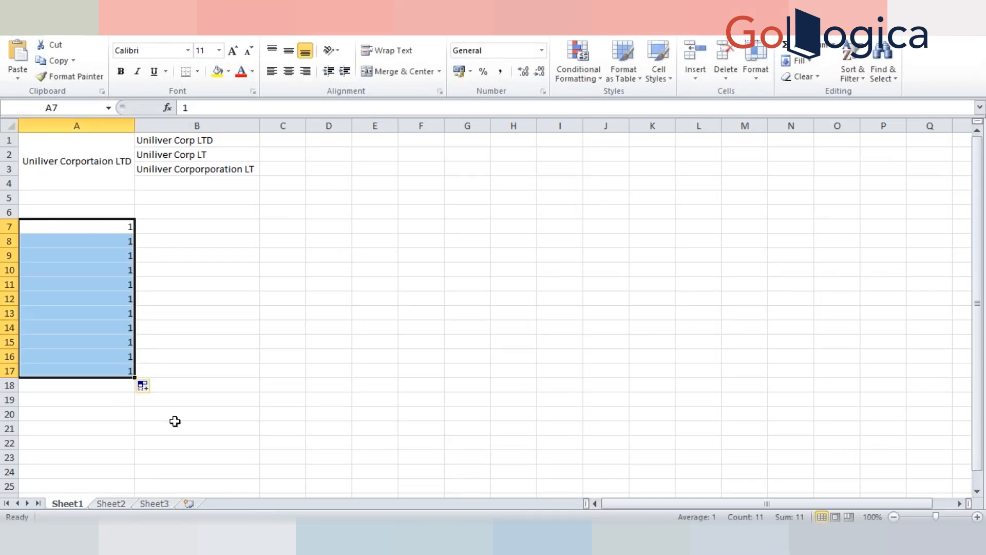
pyautogui.click(144, 389)
pyautogui.click(176, 420)
pyautogui.click(124, 390)
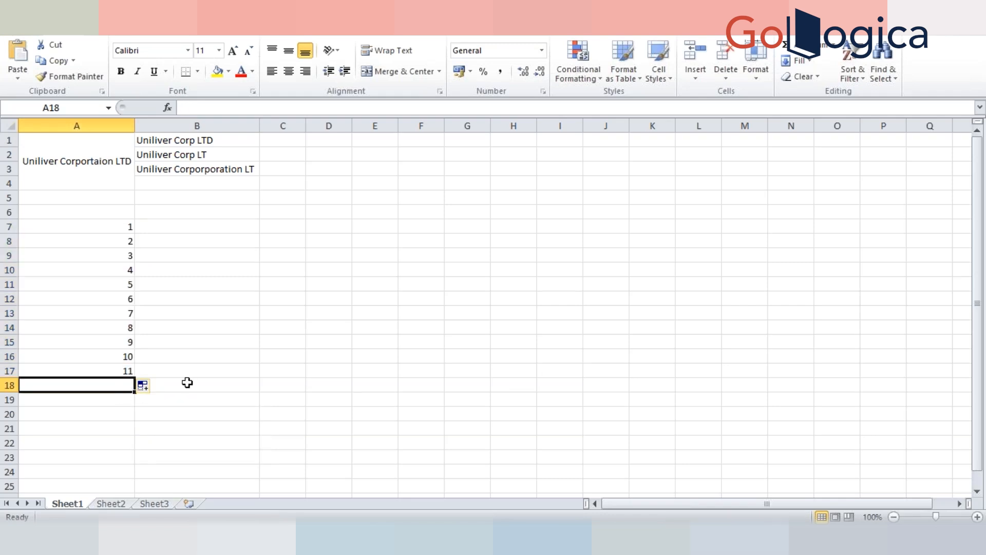
pyautogui.write('12')
pyautogui.press('Return')
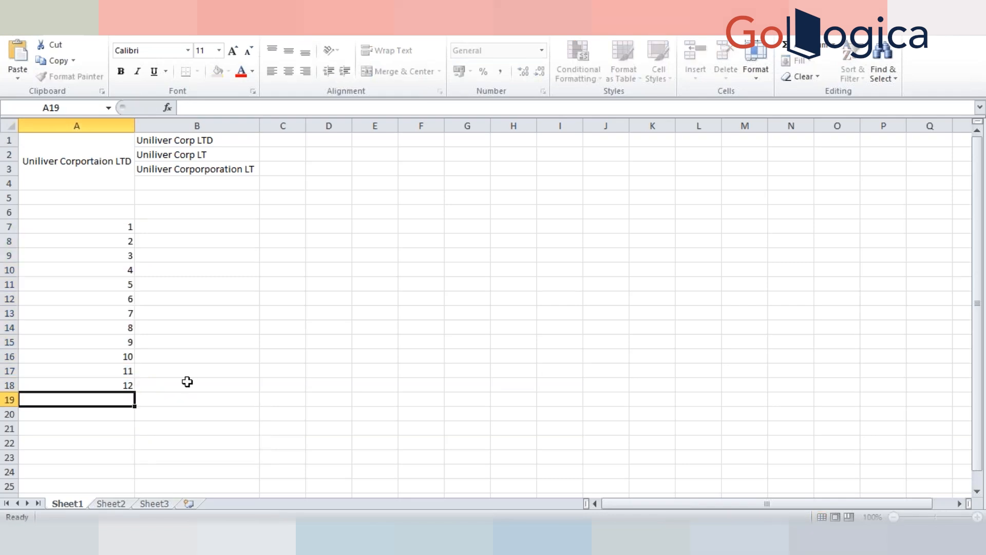
# Step: Enter "Group A" in cell B7, beside the first number of the series
pyautogui.press('Up')
pyautogui.press('Up')
pyautogui.press('Up')
pyautogui.press('Up')
pyautogui.press('Up')
pyautogui.press('Up')
pyautogui.press('Up')
pyautogui.press('Up')
pyautogui.press('Up')
pyautogui.press('Up')
pyautogui.press('Up')
pyautogui.press('Up')
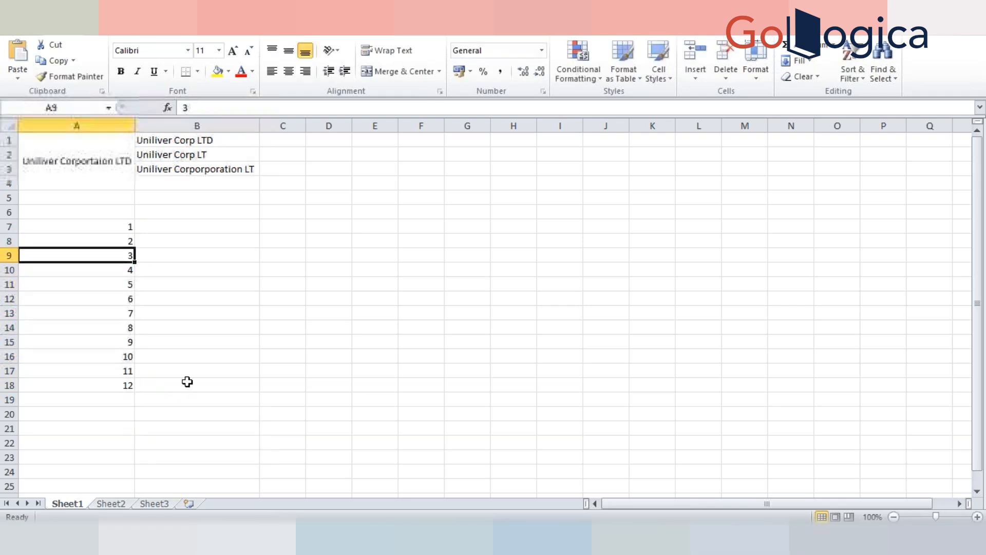
pyautogui.press('Right')
pyautogui.write('Group ')
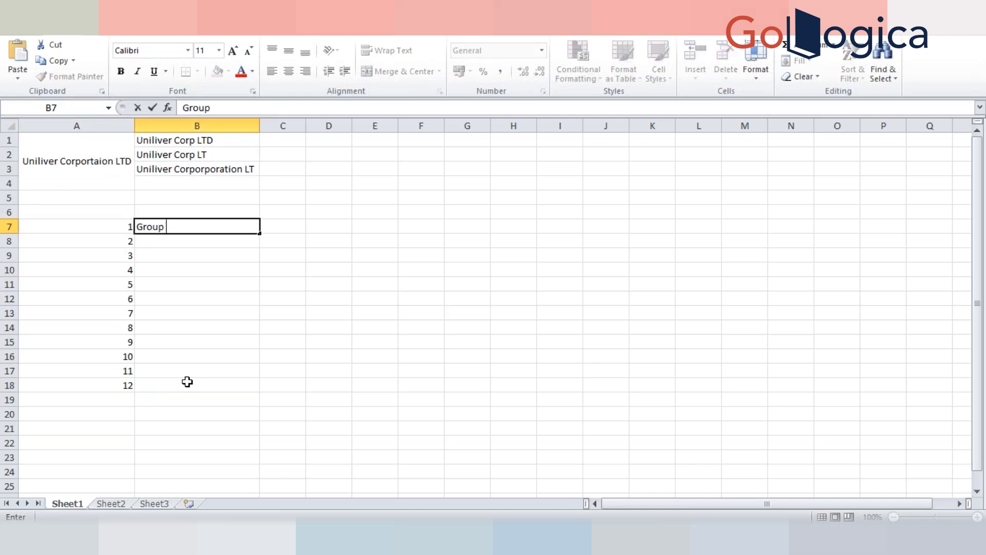
pyautogui.write('A')
pyautogui.press('Return')
# Step: Merge and center B7:B12 so Group A spans numbers 1 to 6, and middle-align its text vertically
pyautogui.press('Up')
pyautogui.hotkey('shift', 'Down')
pyautogui.hotkey('shift', 'Down')
pyautogui.hotkey('shift', 'Down')
pyautogui.hotkey('shift', 'Down')
pyautogui.hotkey('shift', 'Down')
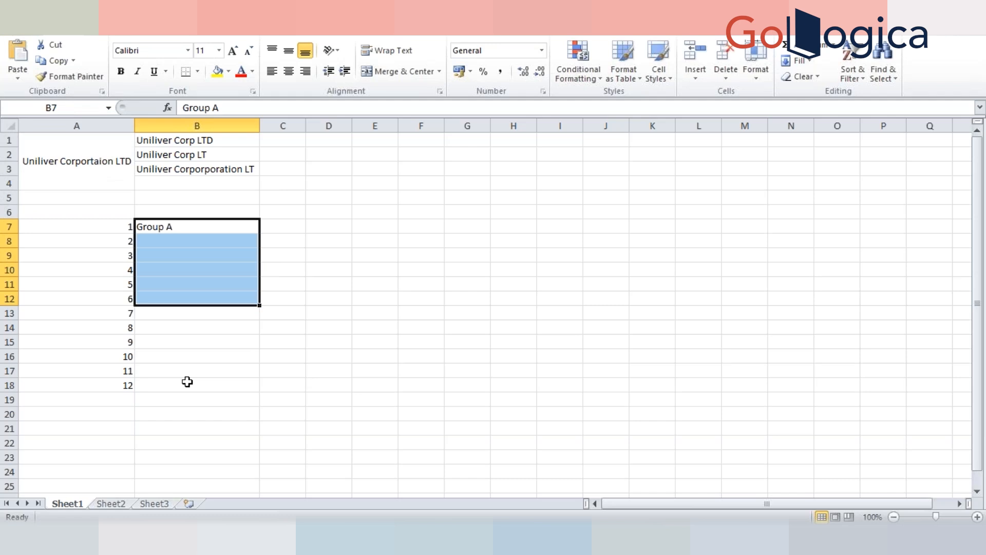
pyautogui.hotkey('alt', 'h')
pyautogui.press('m')
pyautogui.press('c')
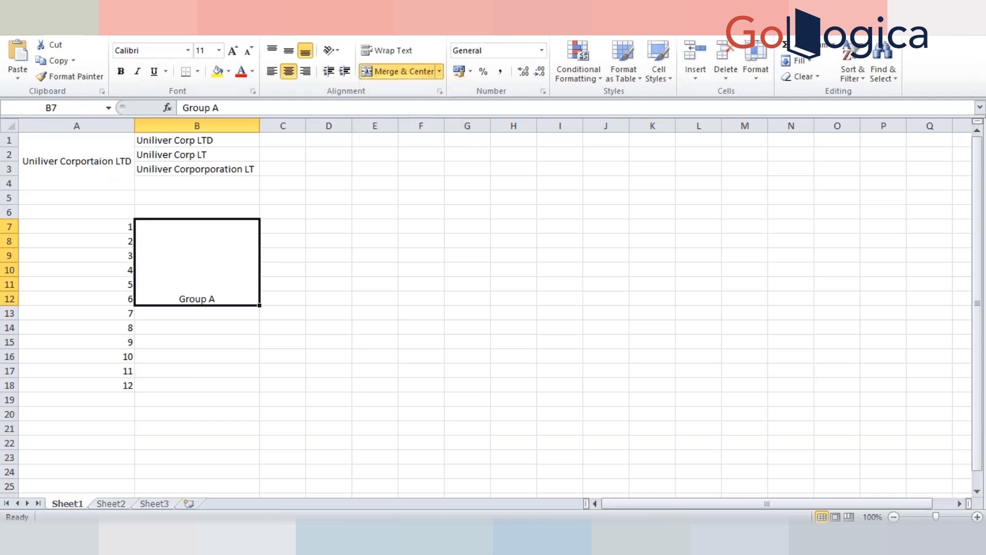
pyautogui.click(288, 51)
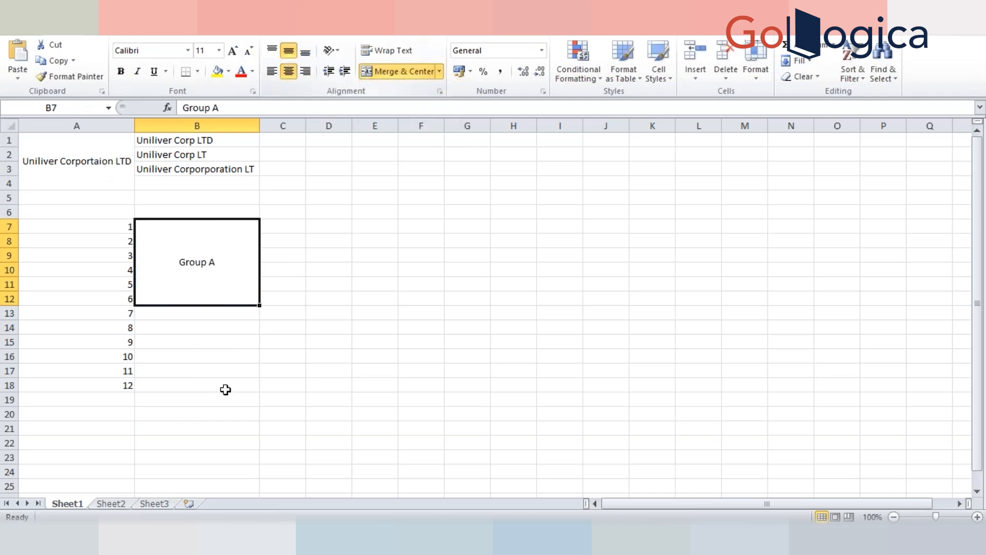
# Step: Enter "Group B" in B13, merge and center it over B13:B18 and middle-align it vertically
pyautogui.click(205, 316)
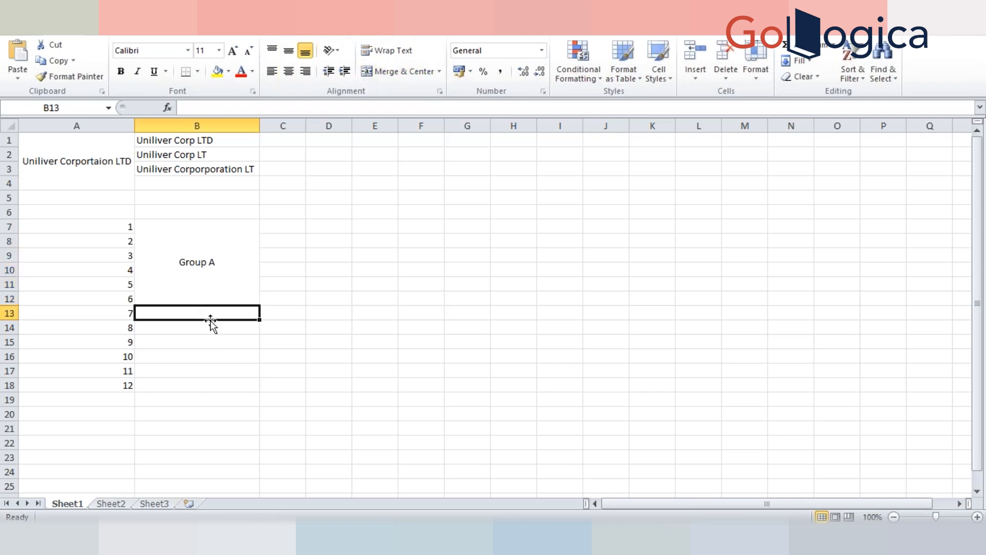
pyautogui.write('Group B')
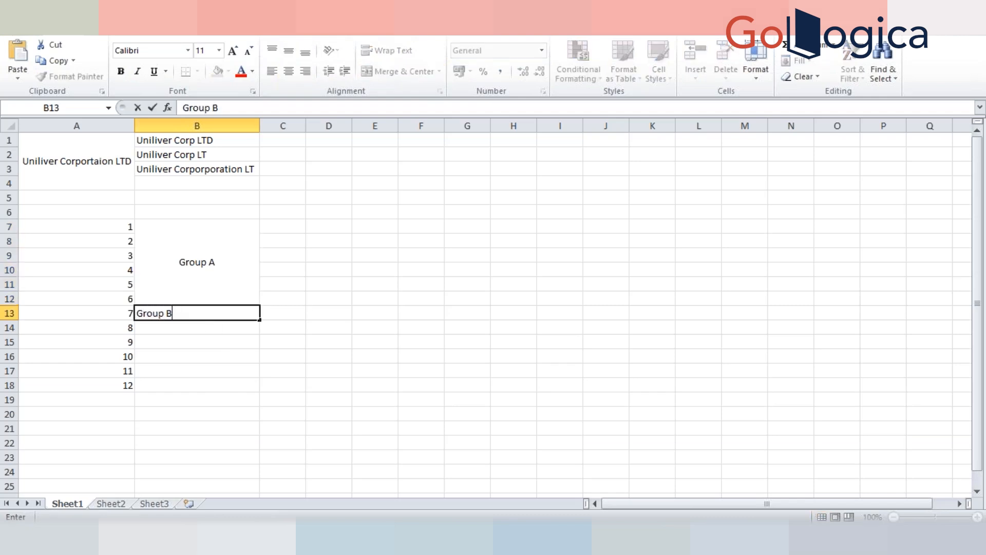
pyautogui.press('Return')
pyautogui.press('Up')
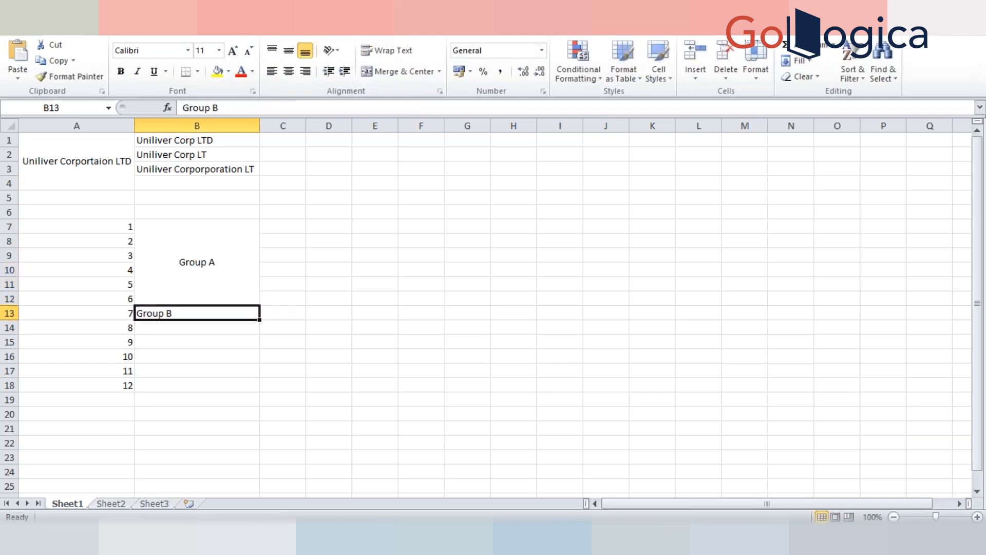
pyautogui.hotkey('shift', 'Down')
pyautogui.hotkey('shift', 'Down')
pyautogui.hotkey('shift', 'Down')
pyautogui.hotkey('shift', 'Down')
pyautogui.hotkey('shift', 'Down')
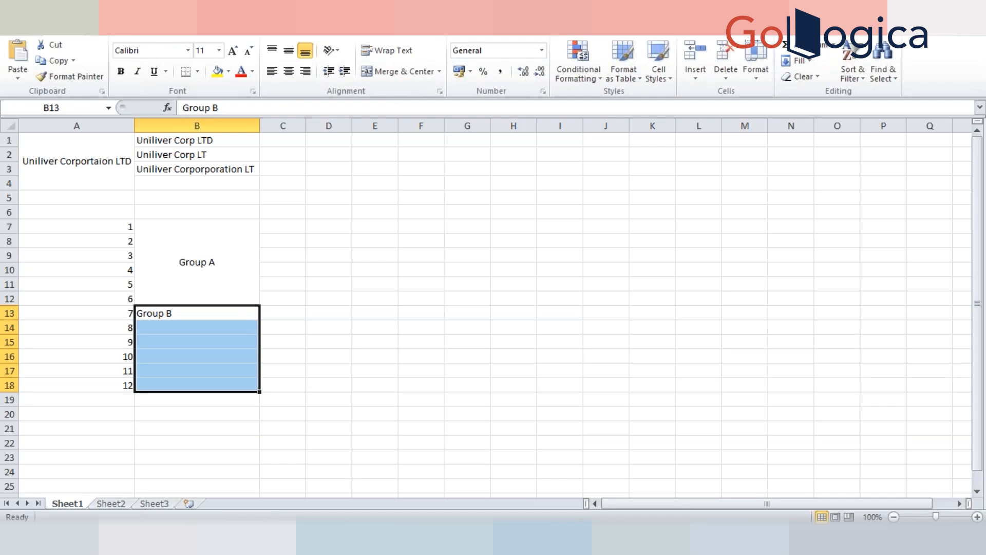
pyautogui.click(401, 70)
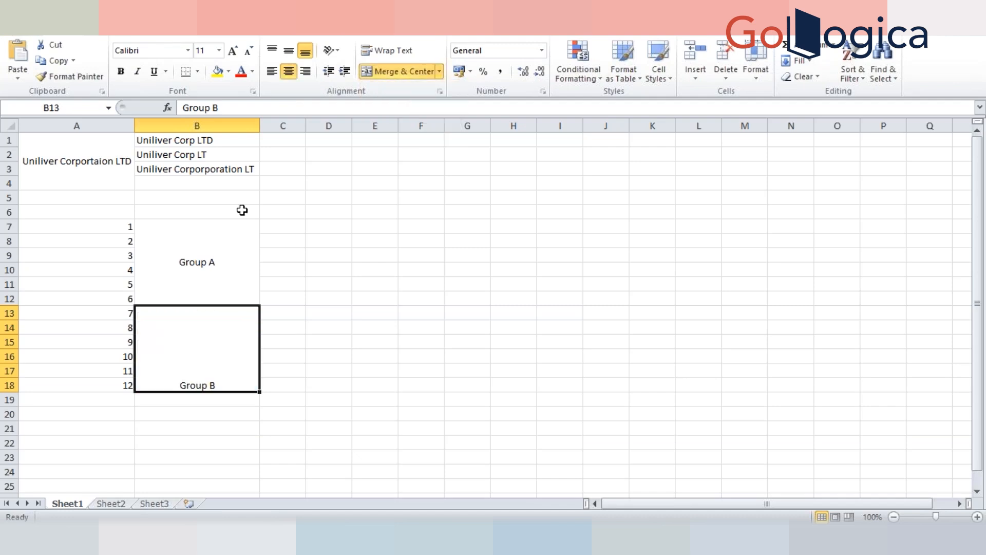
pyautogui.click(289, 51)
# Step: Compare the numbers in column A with their merged Group A and Group B cells
pyautogui.click(232, 247)
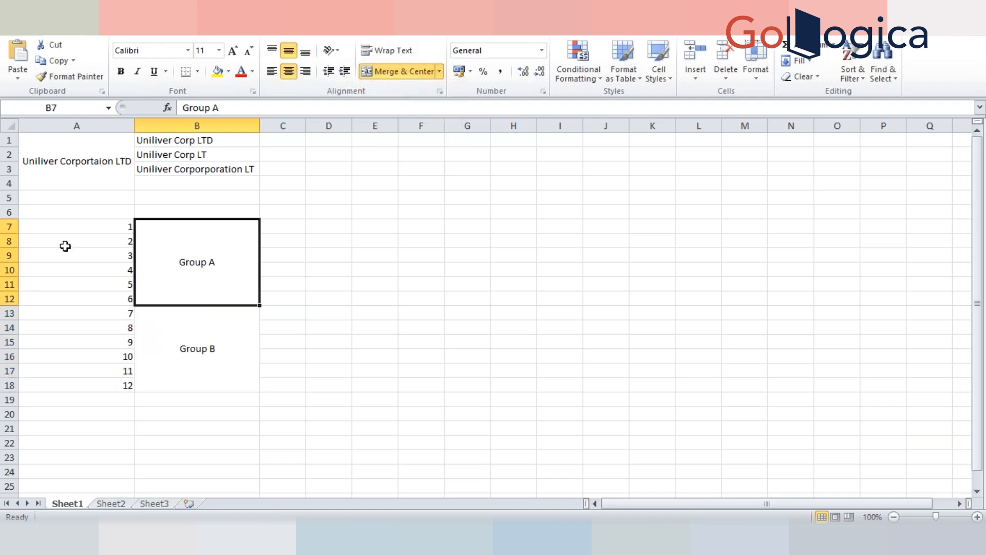
pyautogui.click(112, 224)
pyautogui.click(186, 276)
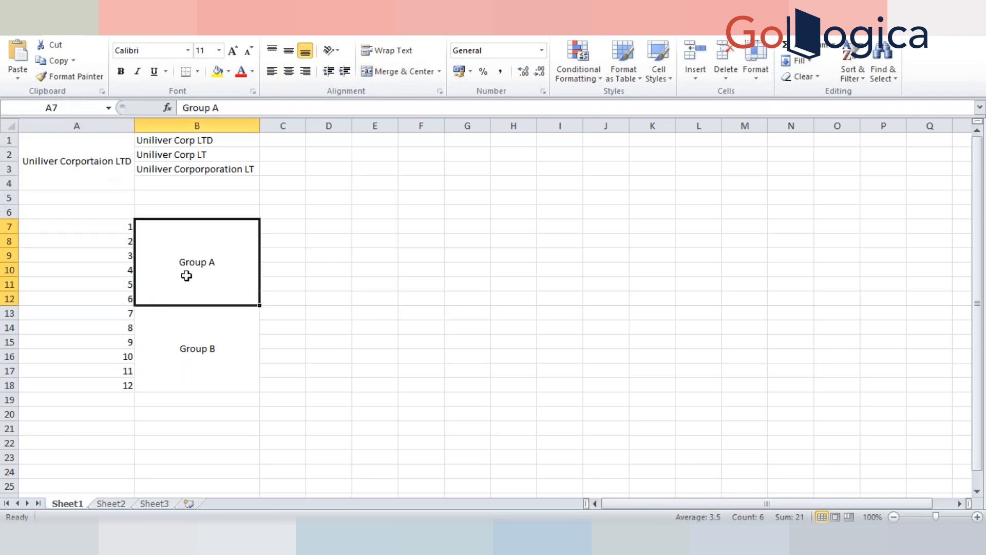
pyautogui.click(195, 341)
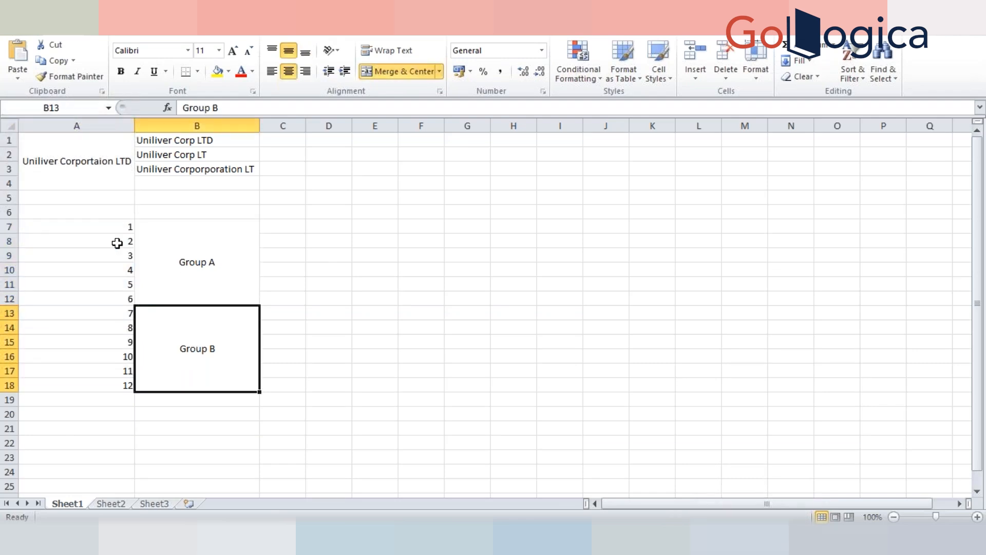
pyautogui.moveTo(99, 223); pyautogui.dragTo(106, 293)
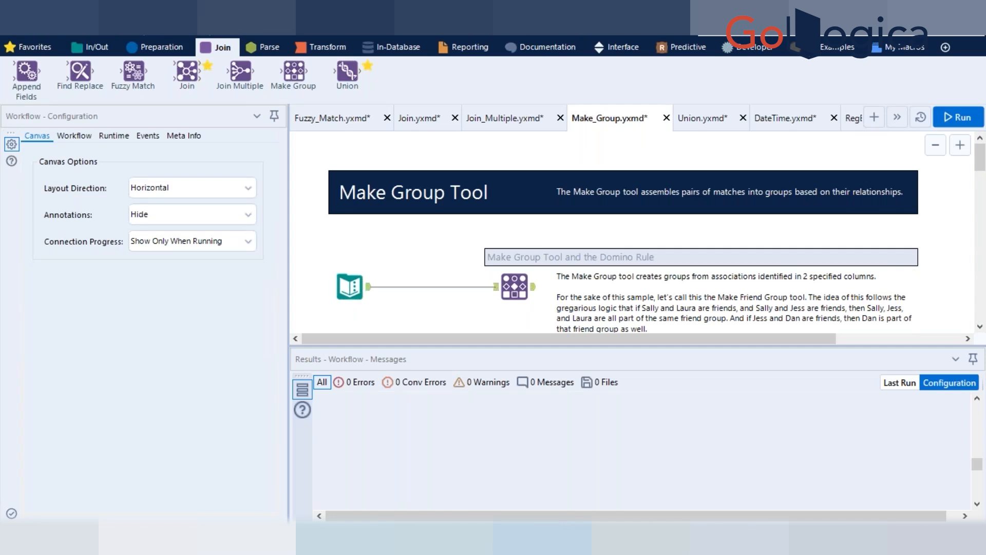
# Step: Return to Alteryx Designer, run the Make_Group.yxmd workflow and view the Text Input tool's output records
pyautogui.hotkey('ctrl', 'r')
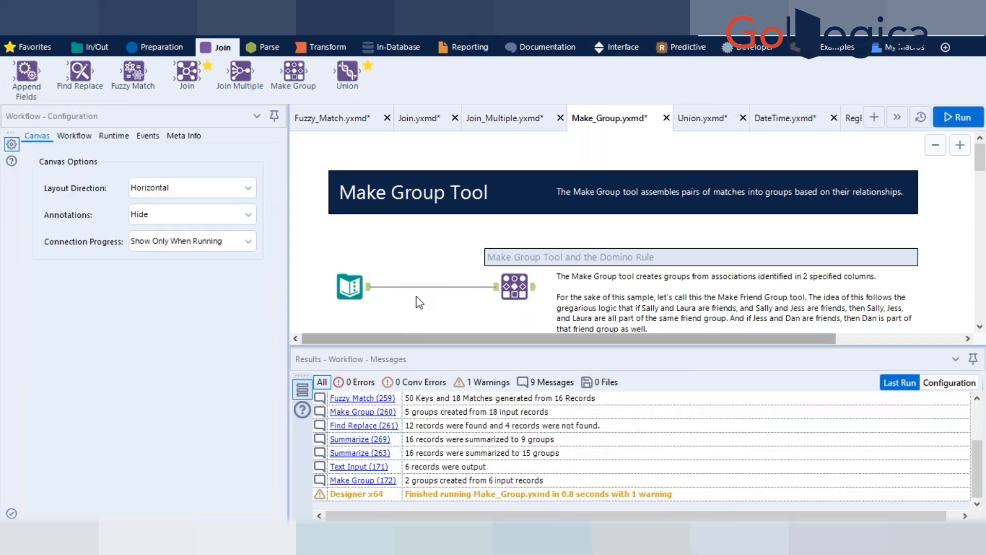
pyautogui.click(369, 296)
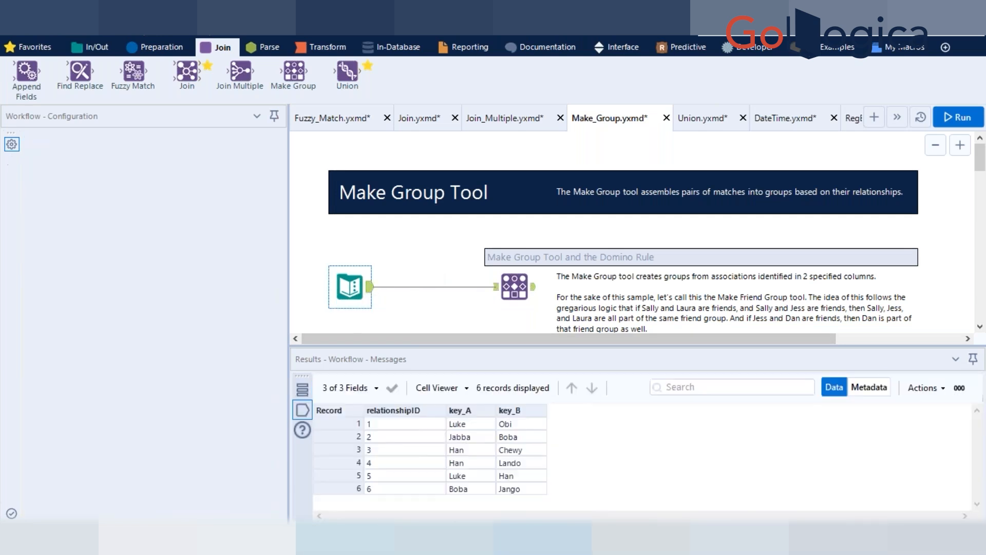
pyautogui.scroll(-1, 471, 237)
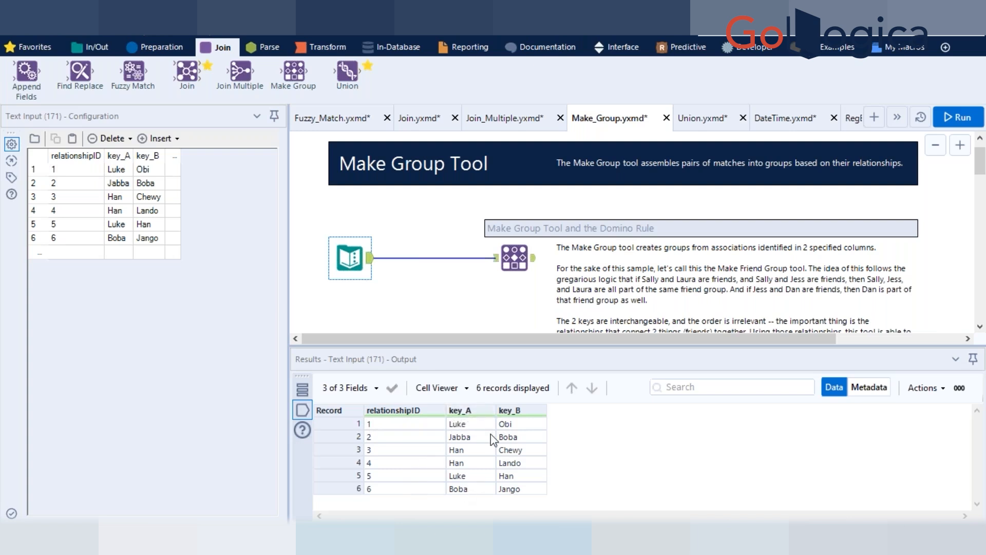
# Step: Examine the Make Group tool's 1st Key and 2nd Key field choices and the Group and Key columns in its output
pyautogui.click(522, 257)
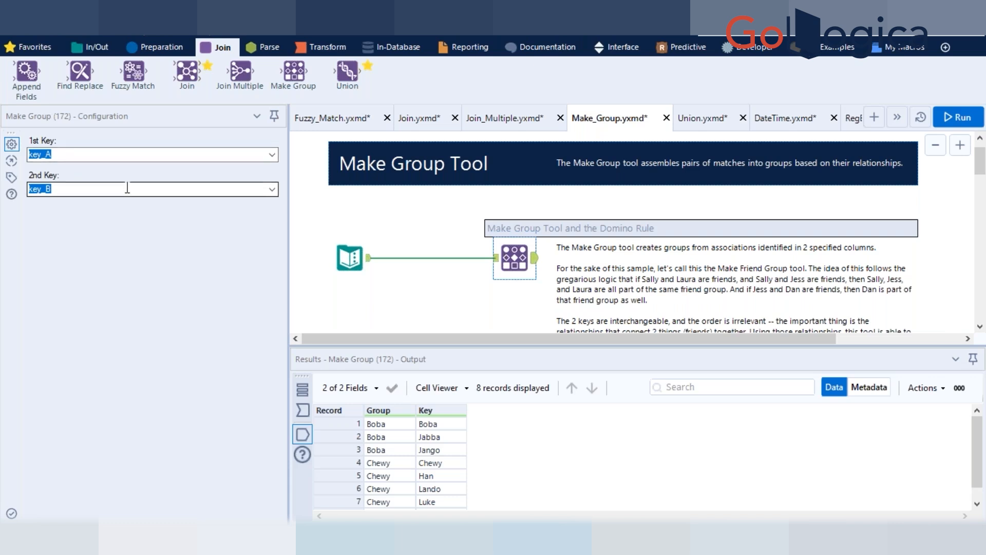
pyautogui.click(272, 154)
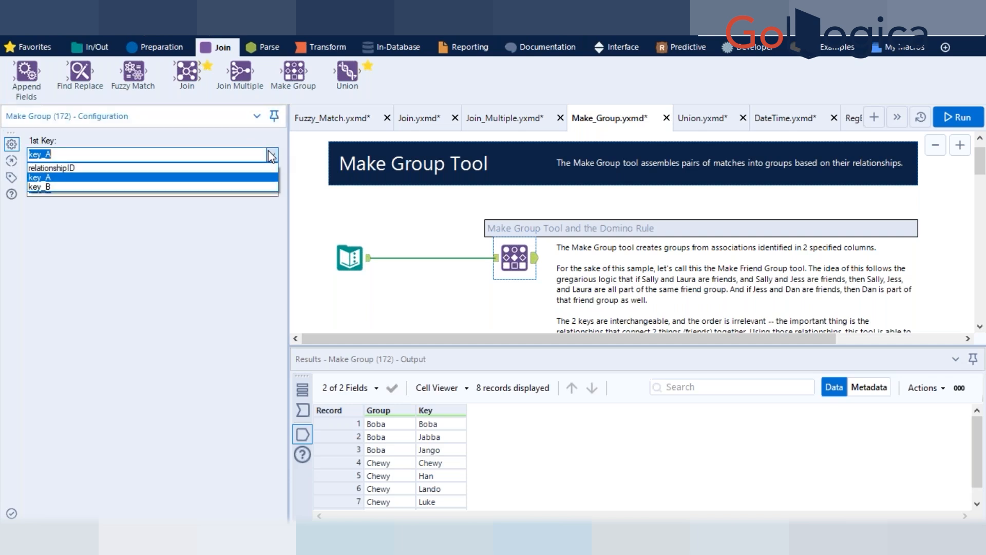
pyautogui.click(272, 155)
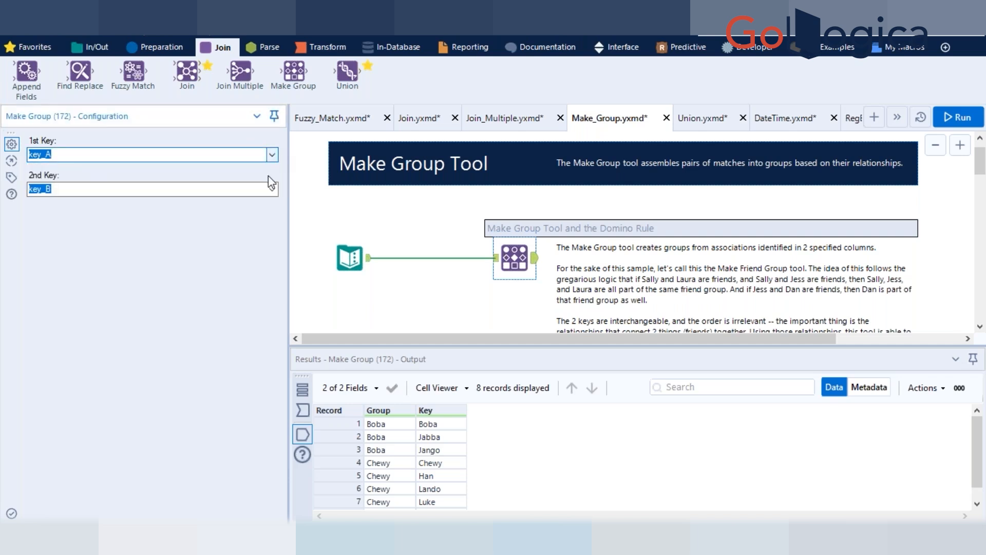
pyautogui.click(272, 188)
pyautogui.click(272, 188)
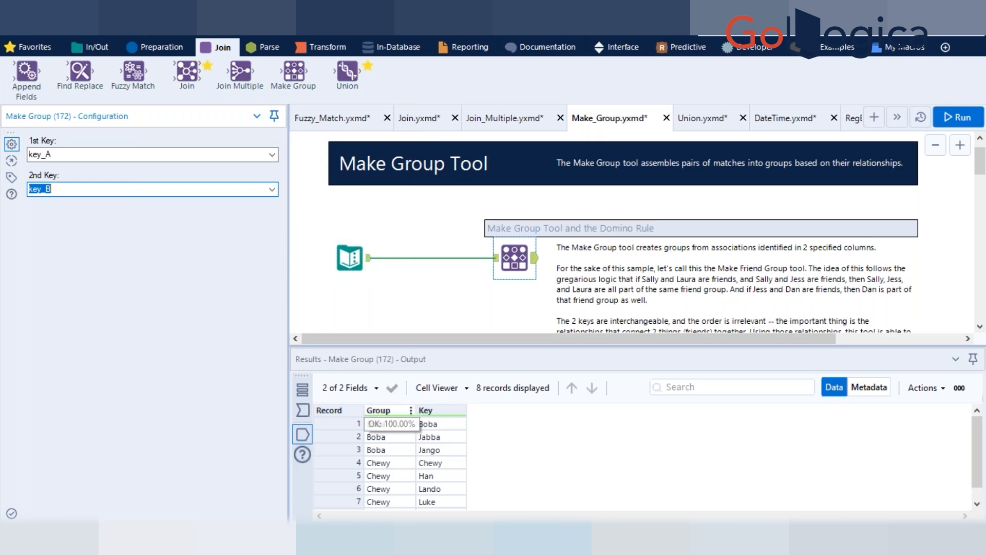
pyautogui.click(443, 428)
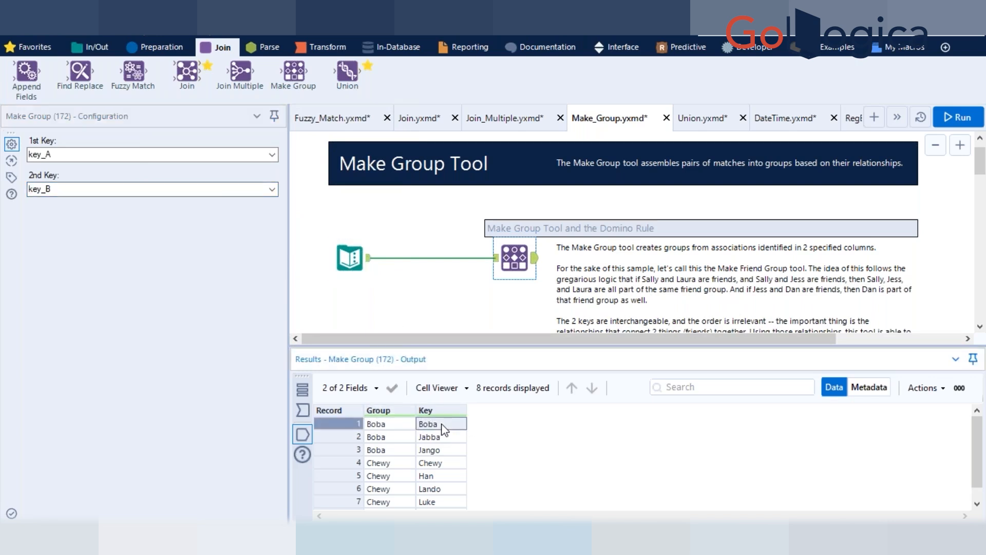
pyautogui.click(382, 428)
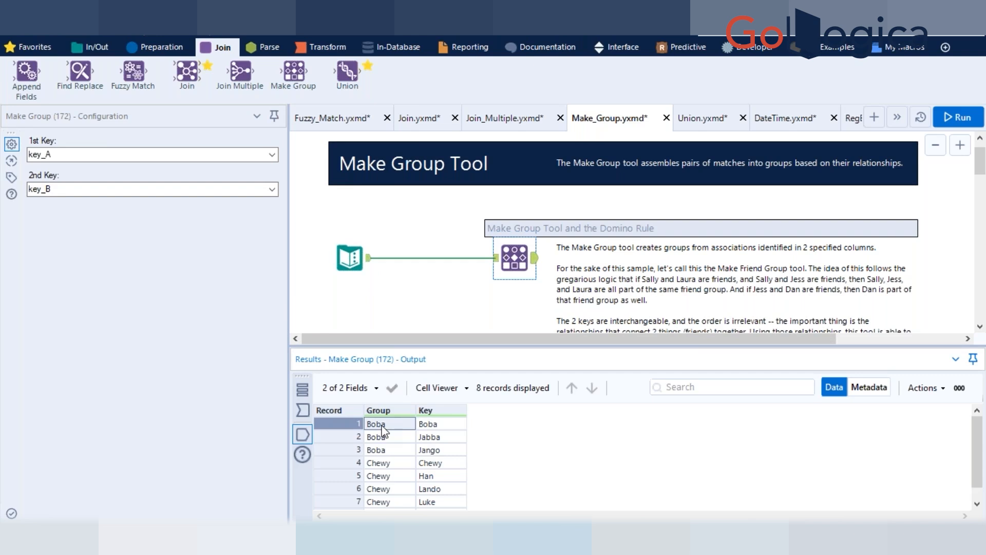
# Step: Trace the key_A and key_B pairs in the Text Input records to examine which keys are related
pyautogui.click(351, 265)
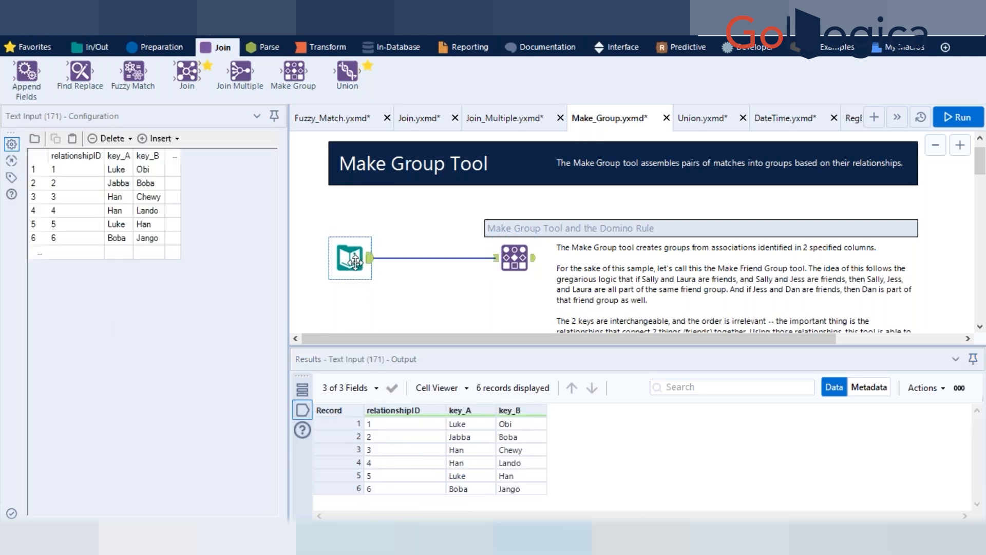
pyautogui.click(505, 437)
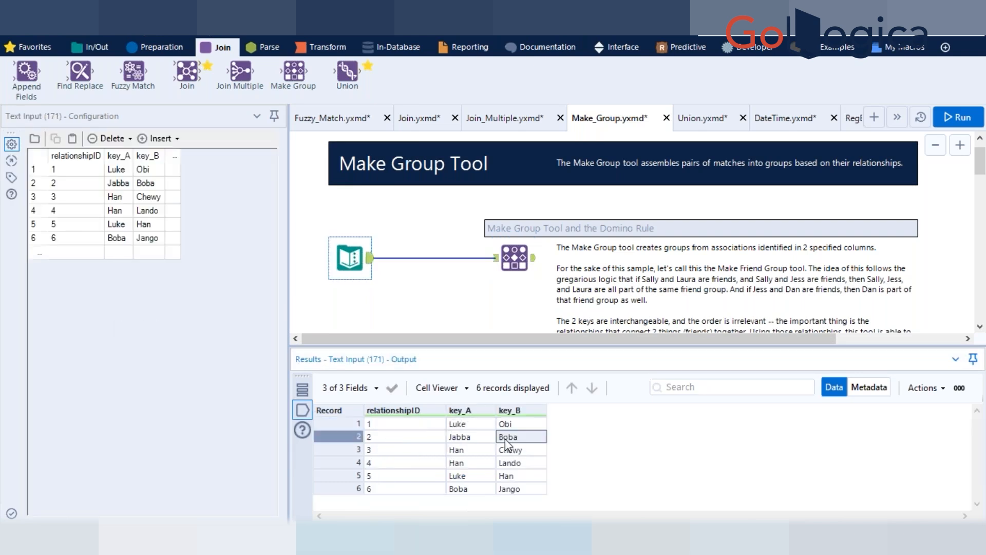
pyautogui.click(478, 440)
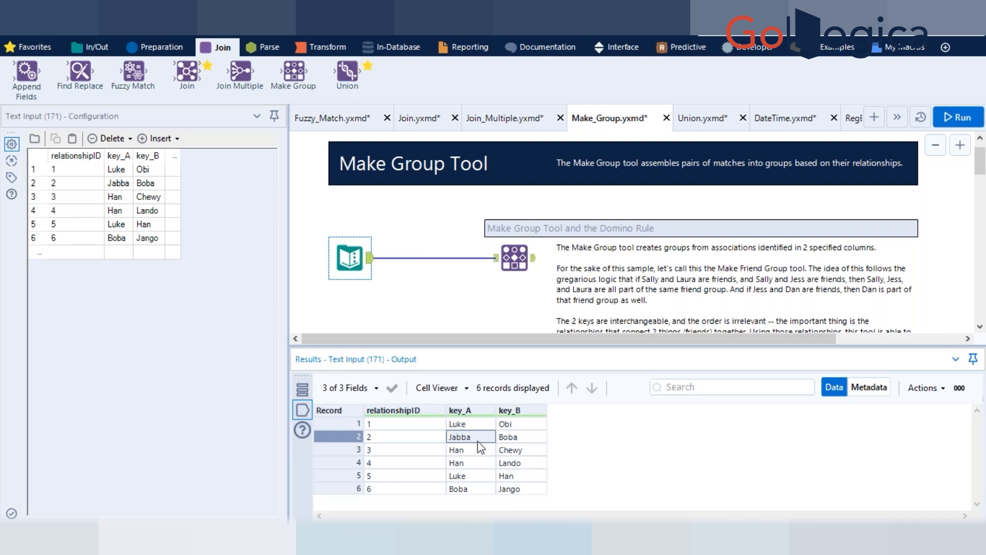
pyautogui.click(481, 489)
pyautogui.click(513, 491)
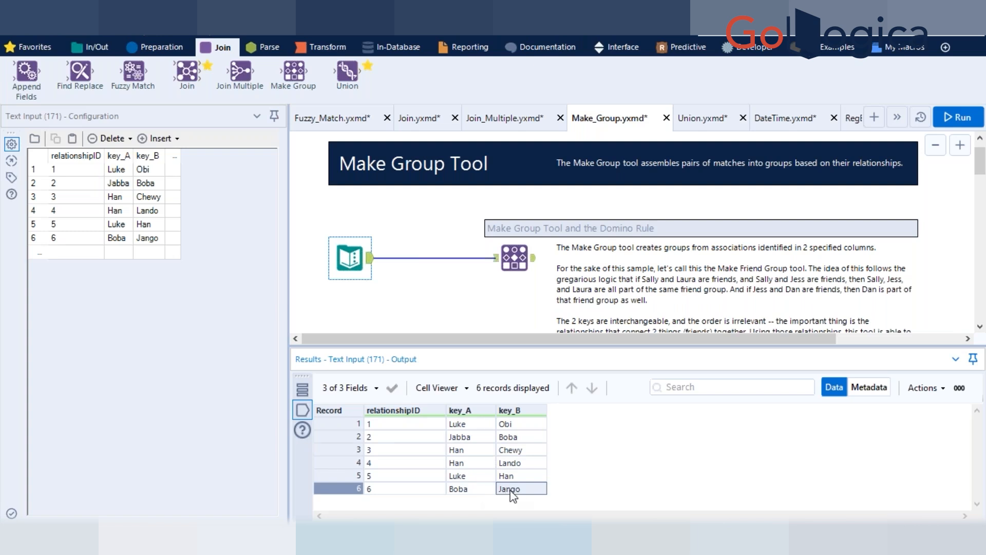
pyautogui.click(461, 490)
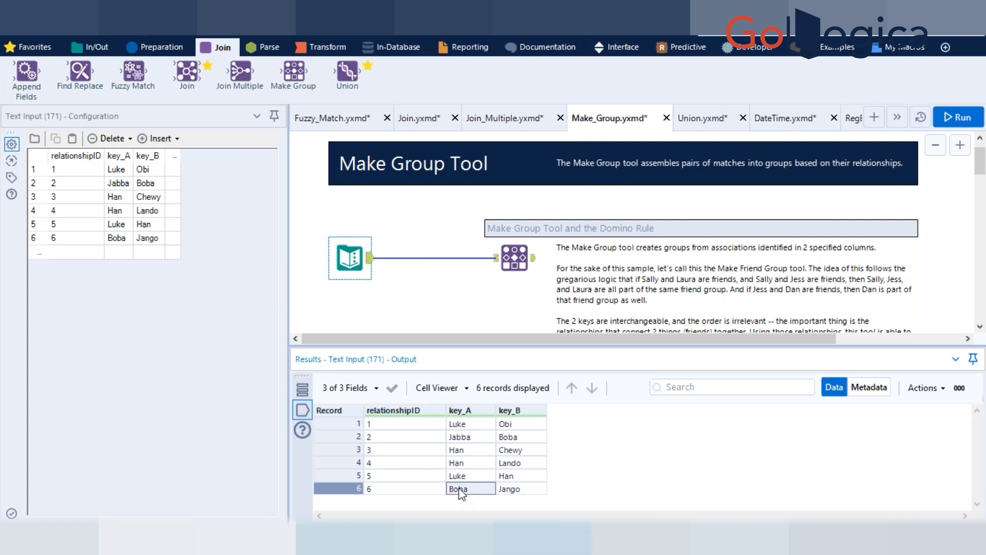
pyautogui.click(487, 425)
pyautogui.click(511, 426)
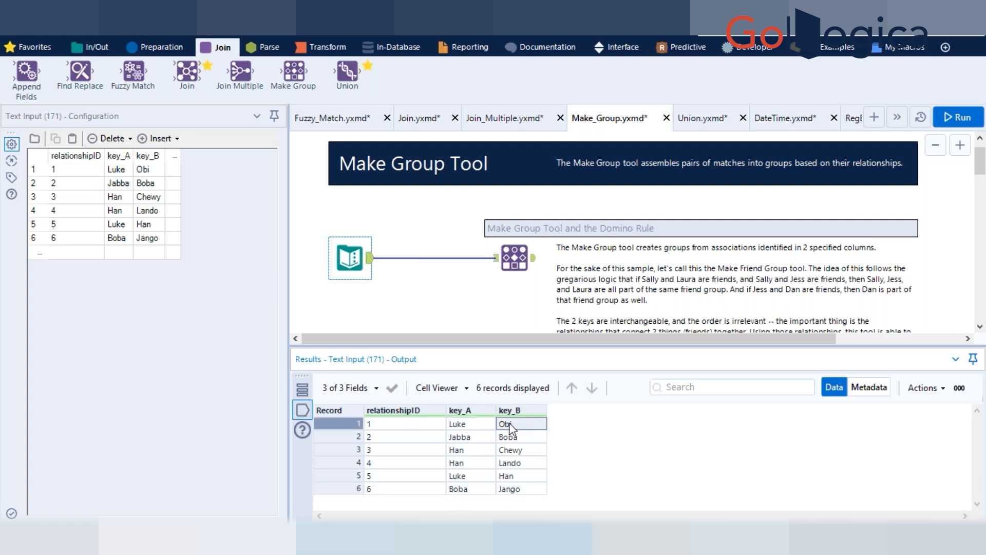
# Step: Follow the key_A and key_B pairs in records 5, 3 and 4 of the Text Input output to examine how they link
pyautogui.click(461, 478)
pyautogui.click(507, 479)
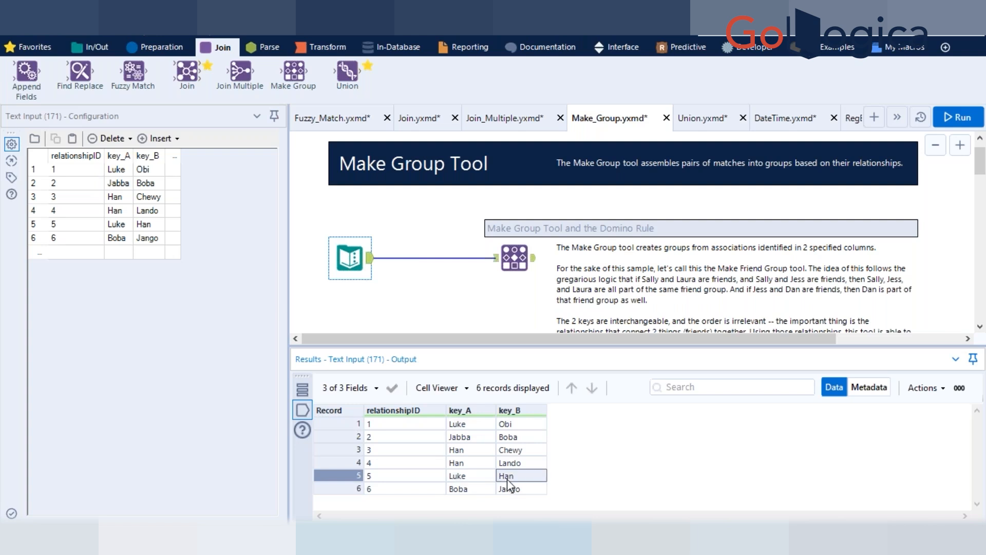
pyautogui.click(482, 449)
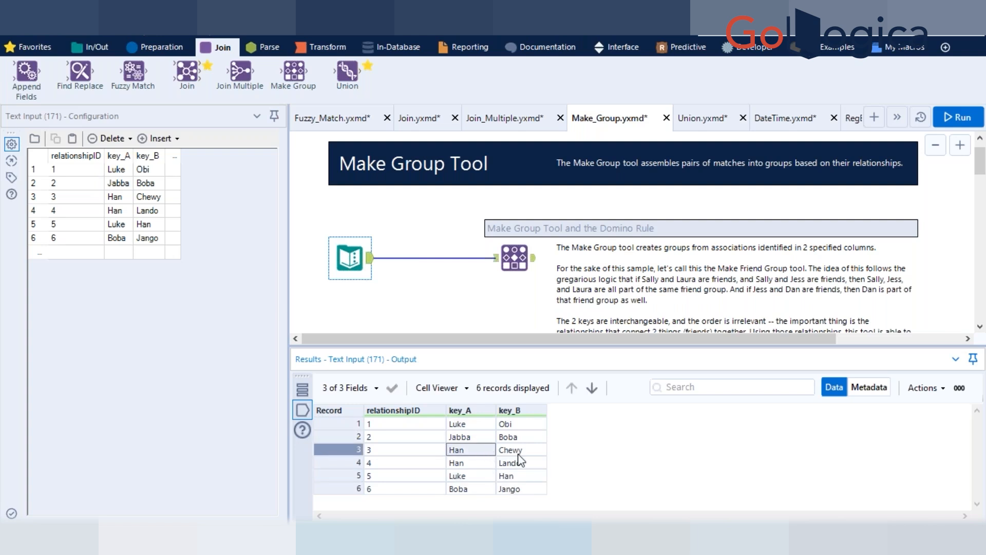
pyautogui.click(515, 454)
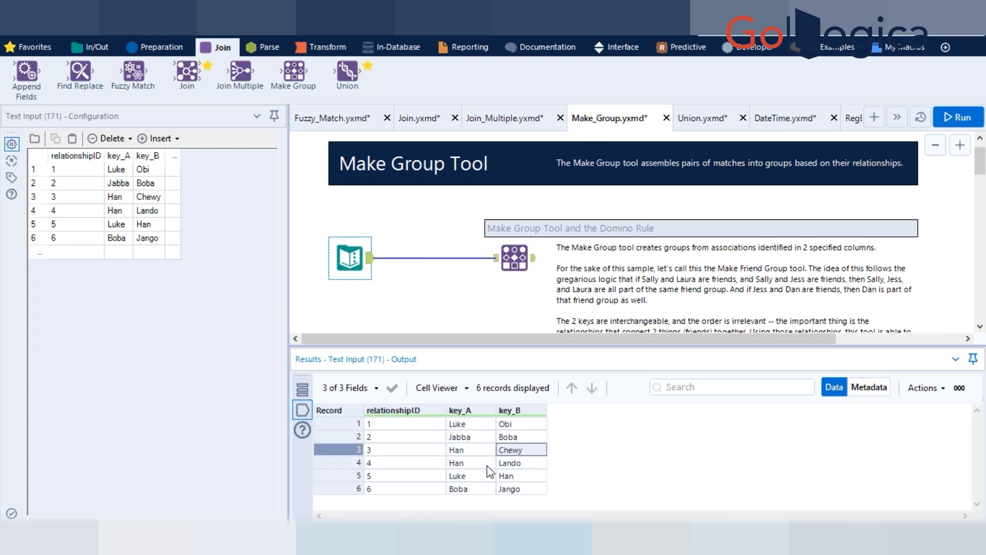
pyautogui.click(487, 464)
pyautogui.click(521, 464)
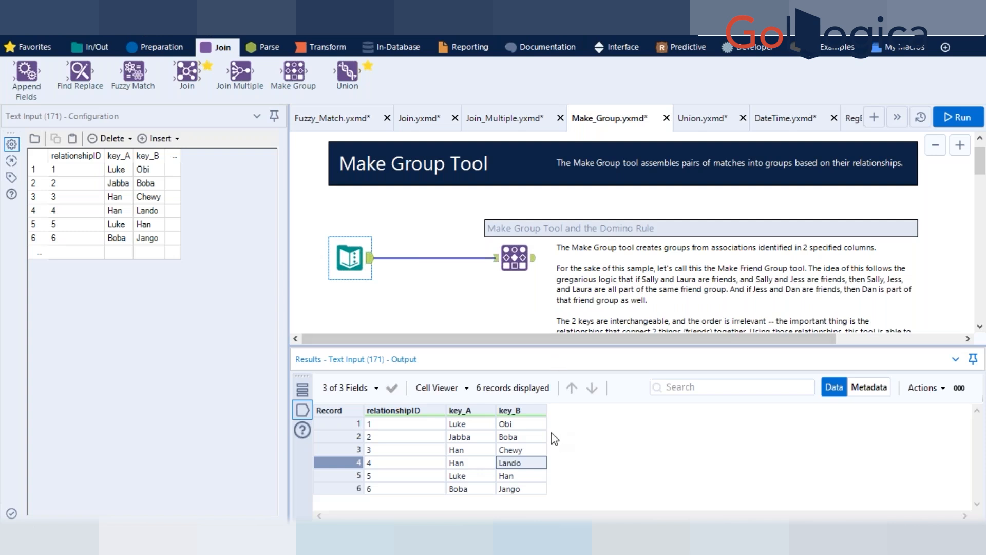
# Step: Examine the Input, Connecting friends through relationships and Output diagrams in the Make Group sample, and select the Make Group tool
pyautogui.scroll(-5, 514, 236)
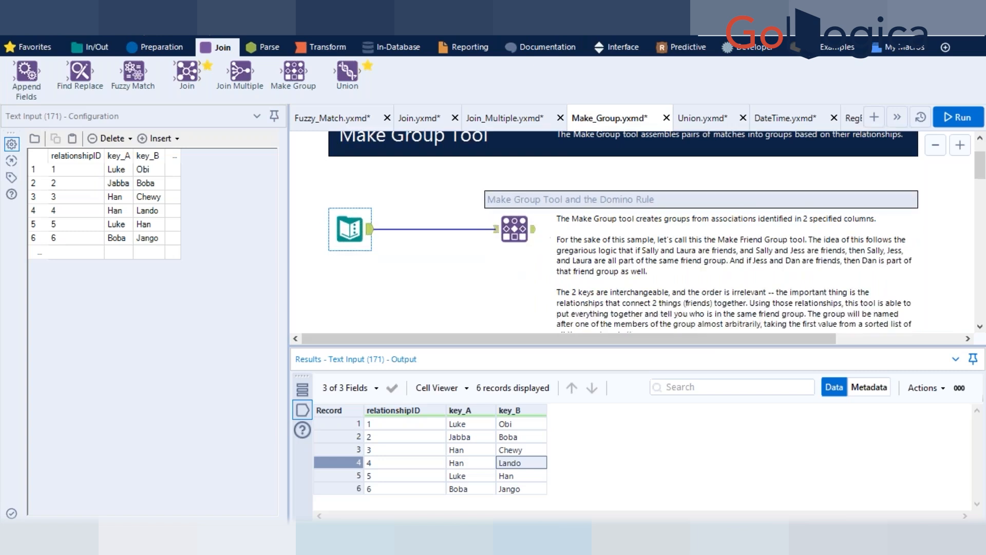
pyautogui.scroll(-2, 391, 286)
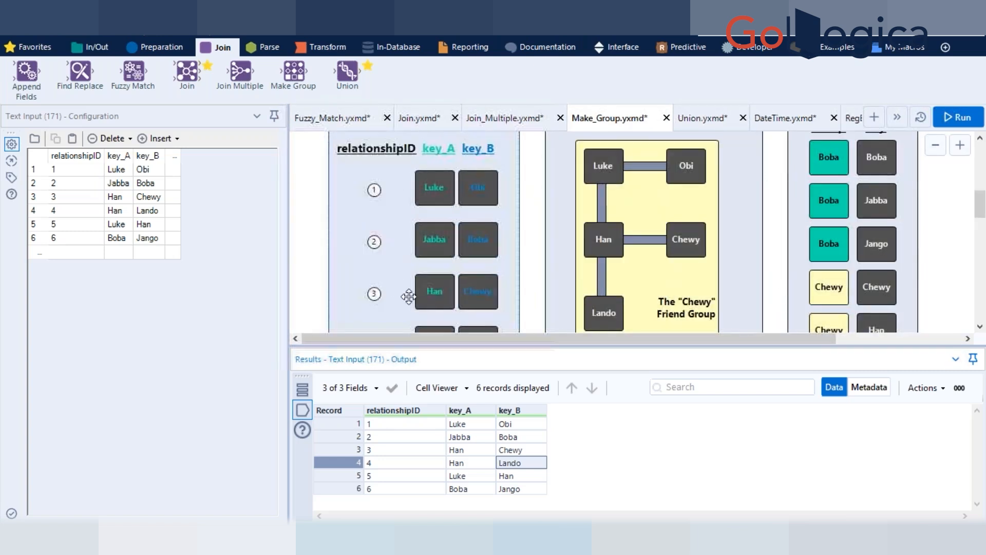
pyautogui.scroll(1, 472, 288)
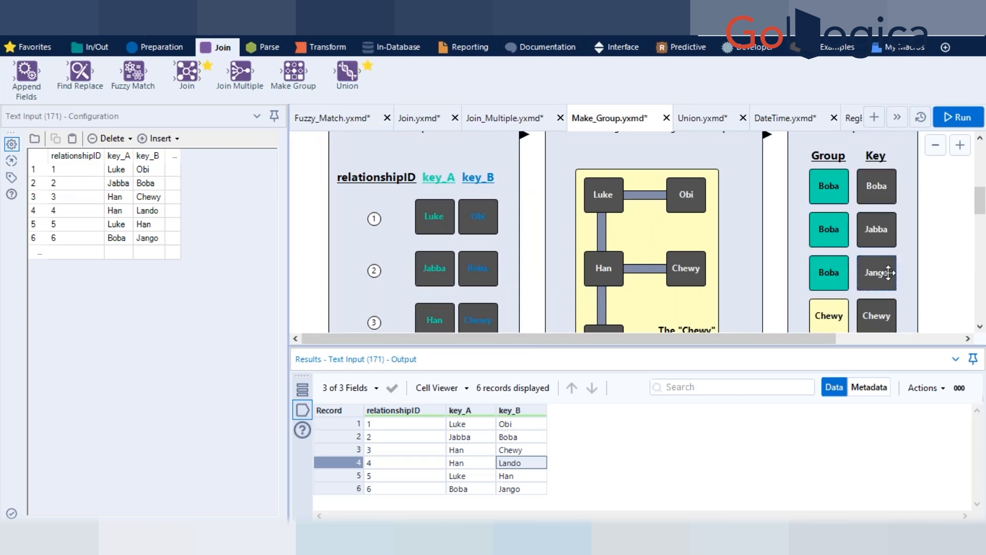
pyautogui.click(883, 231)
pyautogui.click(877, 272)
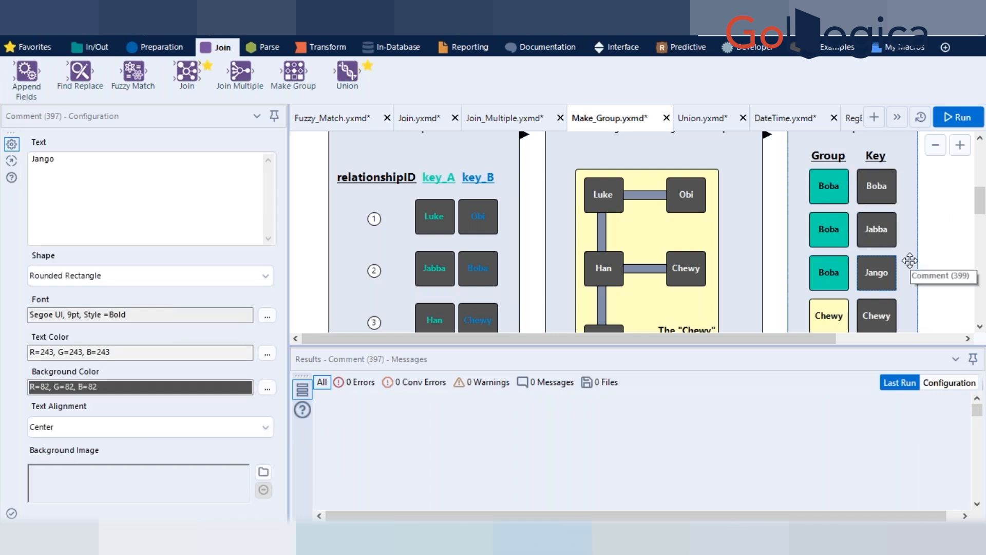
pyautogui.scroll(-1, 909, 262)
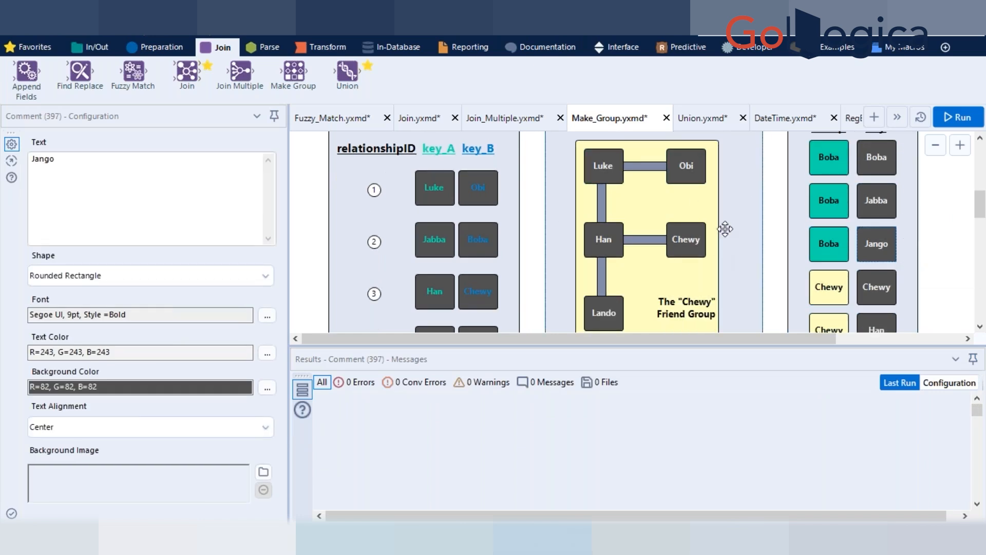
pyautogui.scroll(-1, 754, 235)
pyautogui.scroll(-1, 753, 236)
pyautogui.scroll(9, 754, 236)
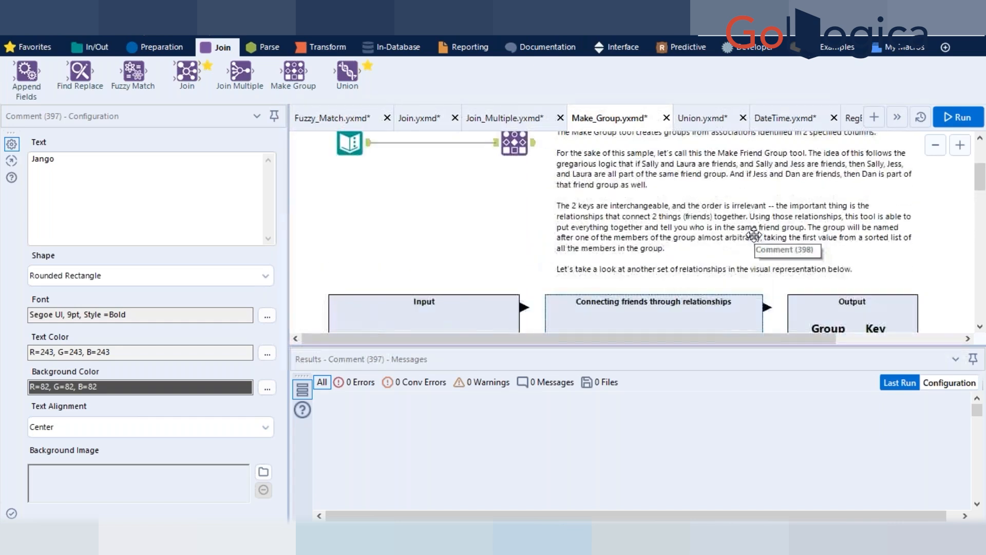
pyautogui.scroll(2, 545, 218)
pyautogui.click(515, 210)
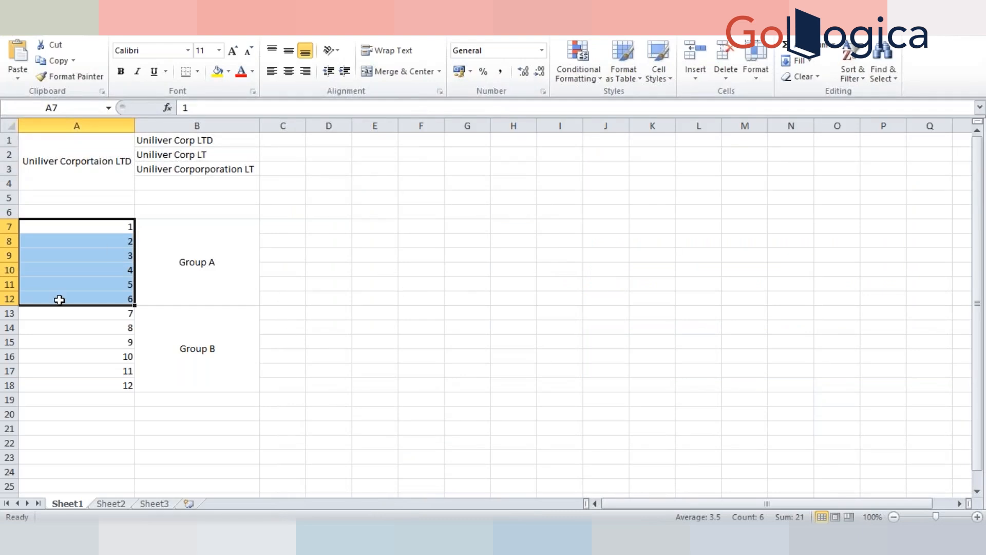
# Step: Clear the number selection in Excel, return to Alteryx Designer, and run the Union.yxmd workflow
pyautogui.click(284, 227)
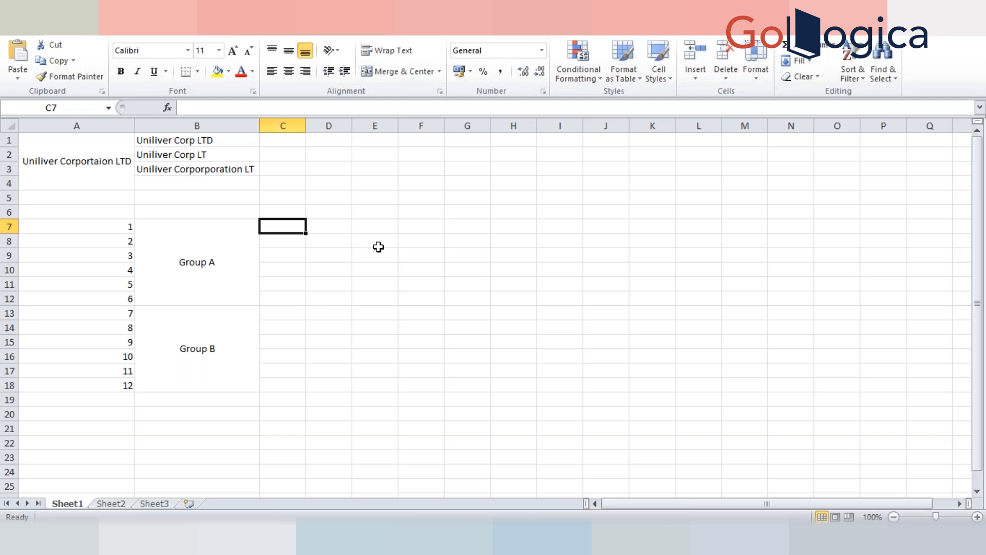
pyautogui.hotkey('alt', 'Tab')
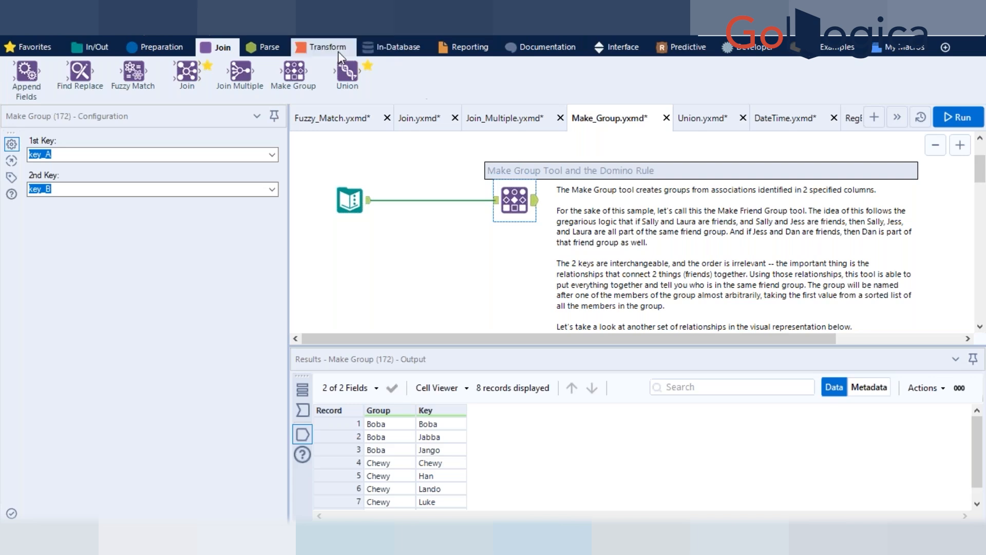
pyautogui.click(697, 122)
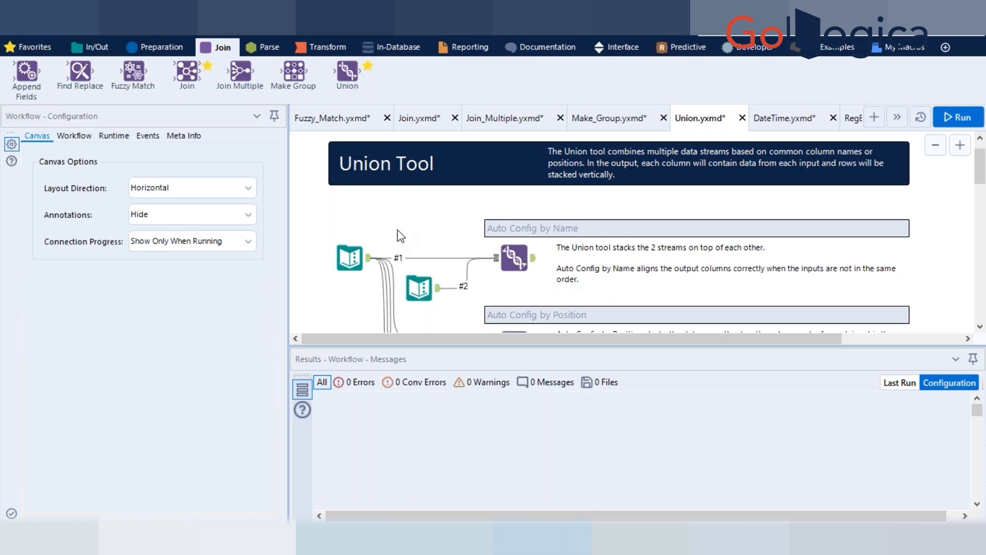
pyautogui.scroll(-1, 401, 234)
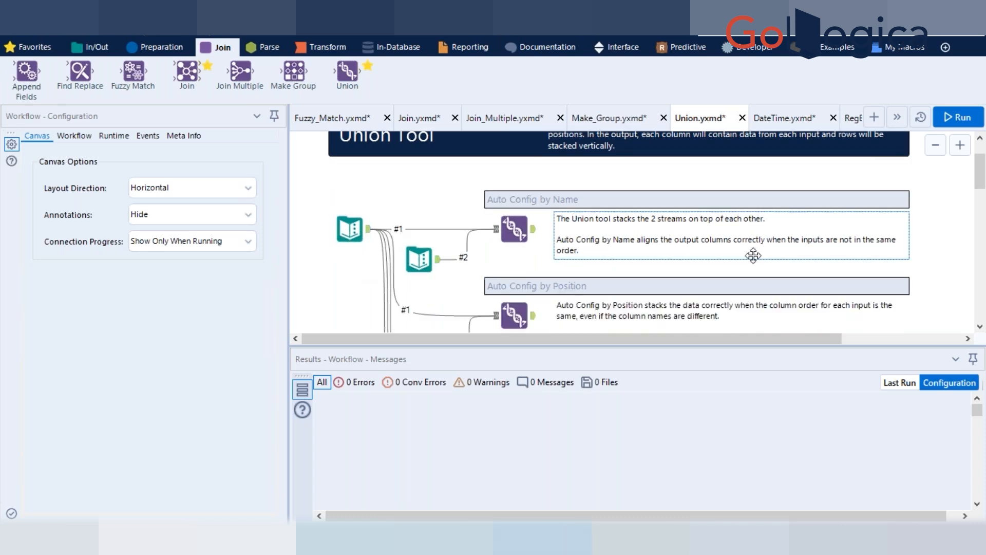
pyautogui.hotkey('ctrl', 'r')
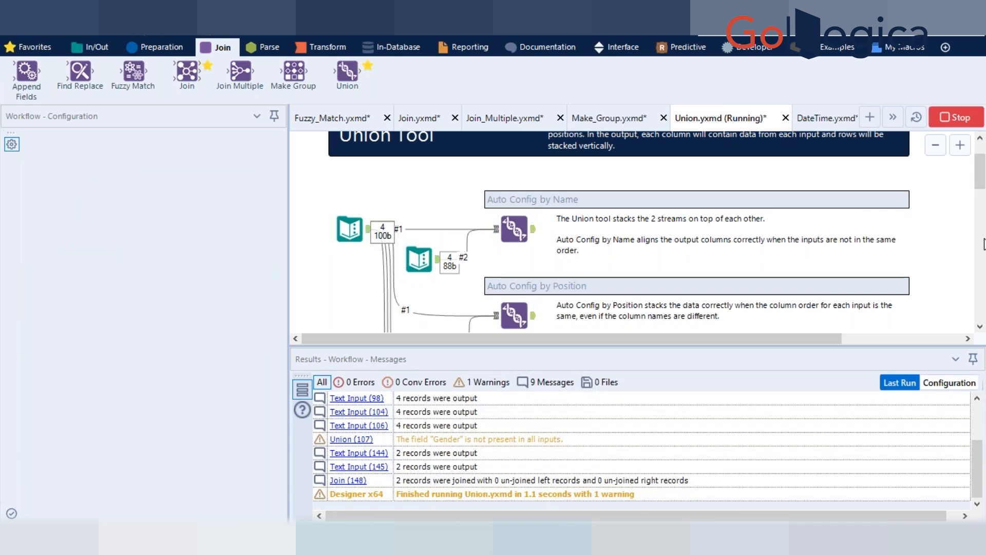
# Step: Inspect the first two Text Input tools and the first Union tool's configuration modes, keeping Auto Config by Name
pyautogui.click(350, 229)
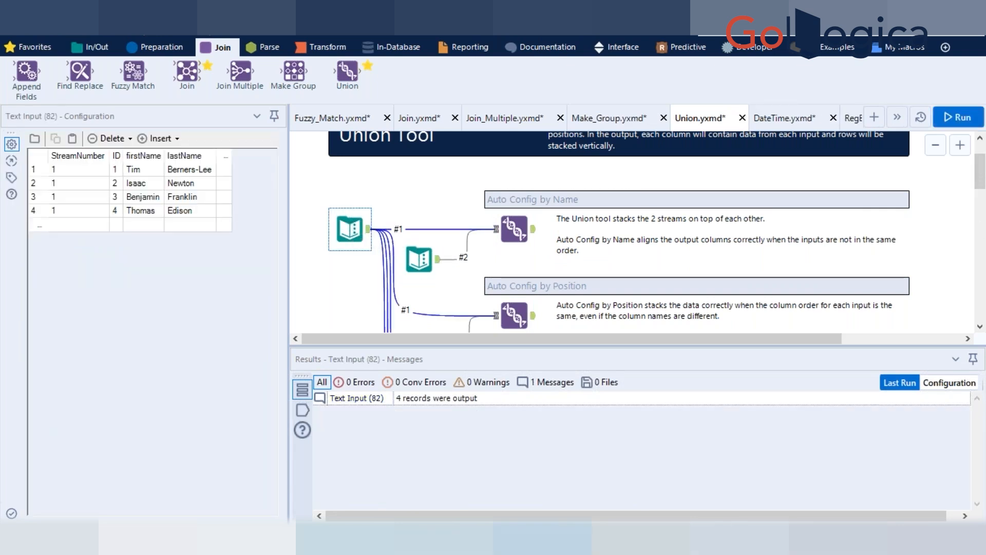
pyautogui.click(418, 261)
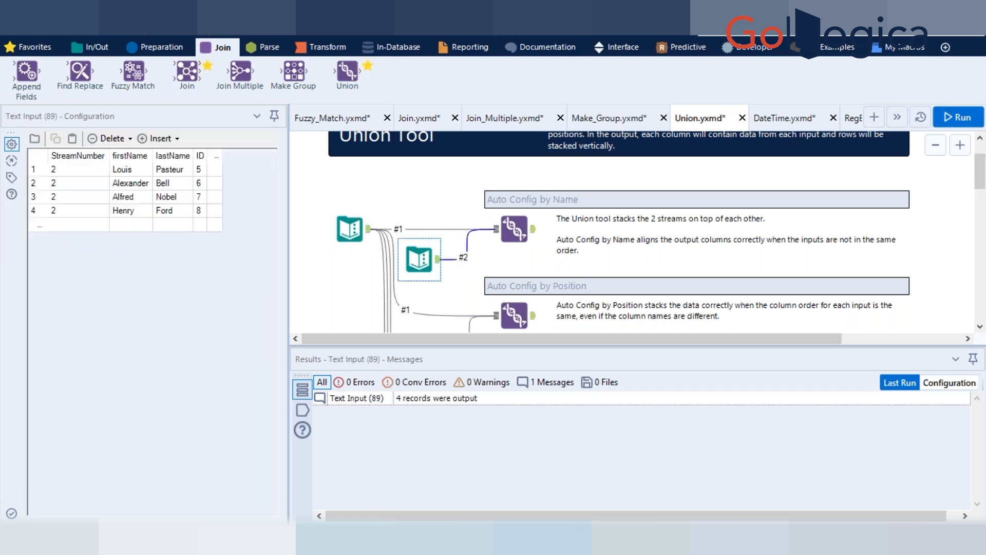
pyautogui.click(514, 229)
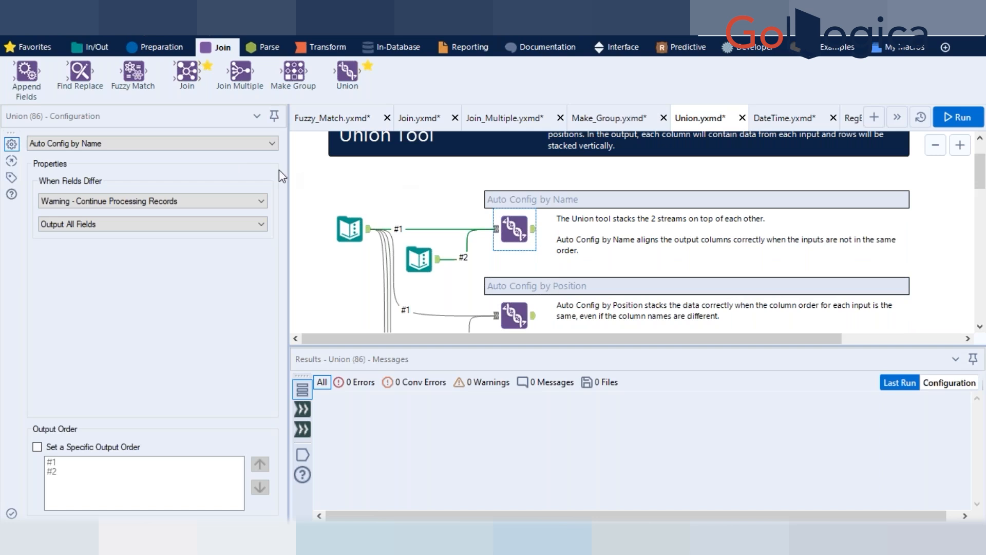
pyautogui.click(274, 144)
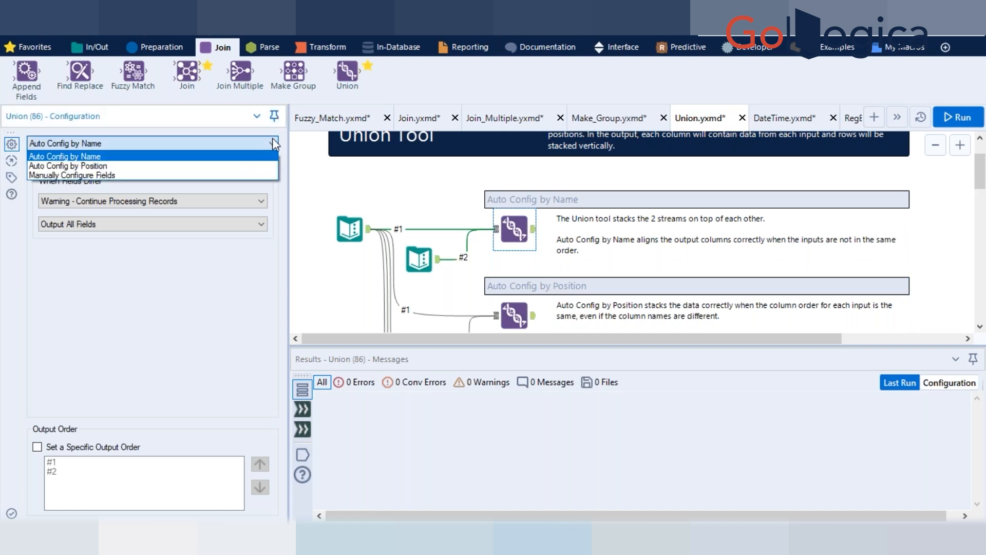
pyautogui.click(229, 159)
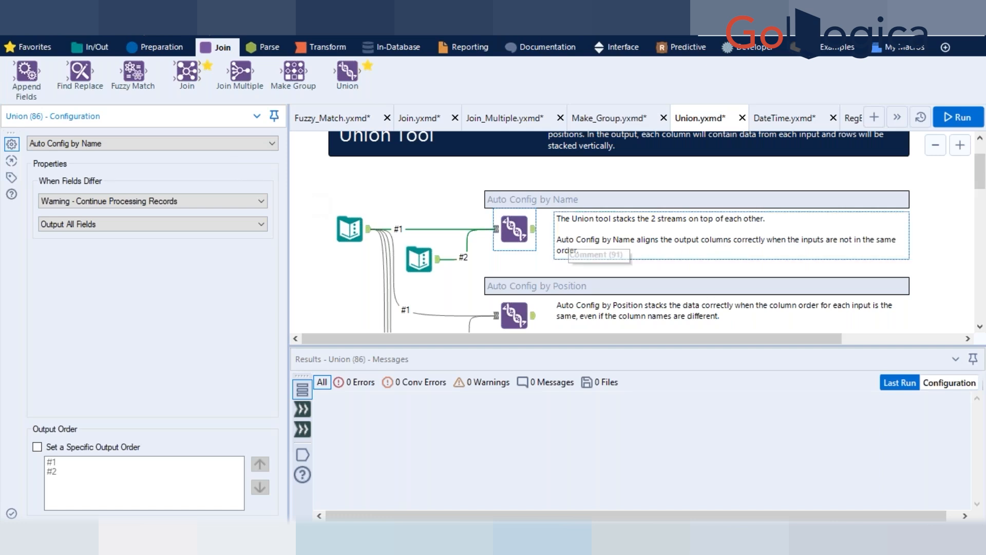
# Step: Compare the first Union tool's output with the column order and records of its two Text Input sources
pyautogui.click(534, 228)
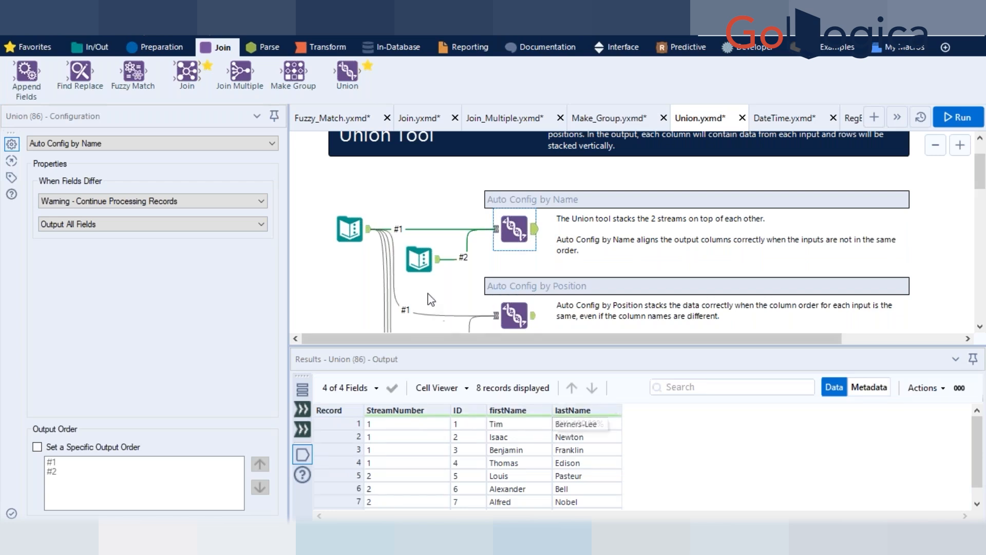
pyautogui.click(426, 258)
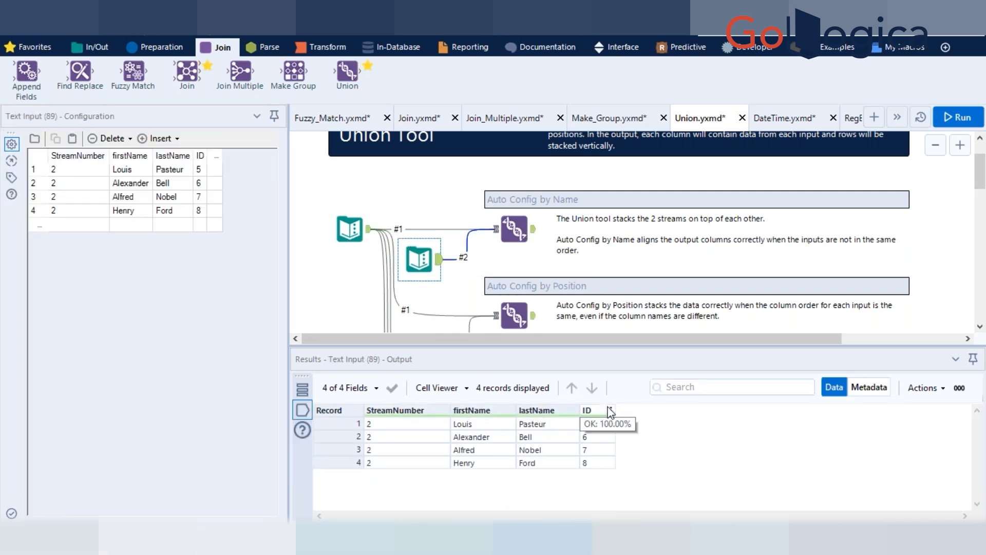
pyautogui.click(516, 230)
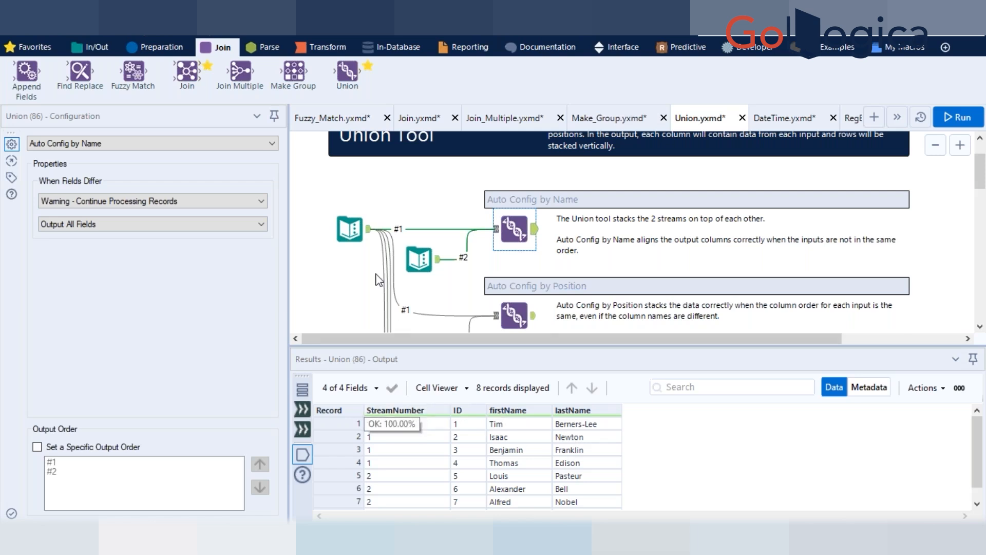
pyautogui.click(347, 234)
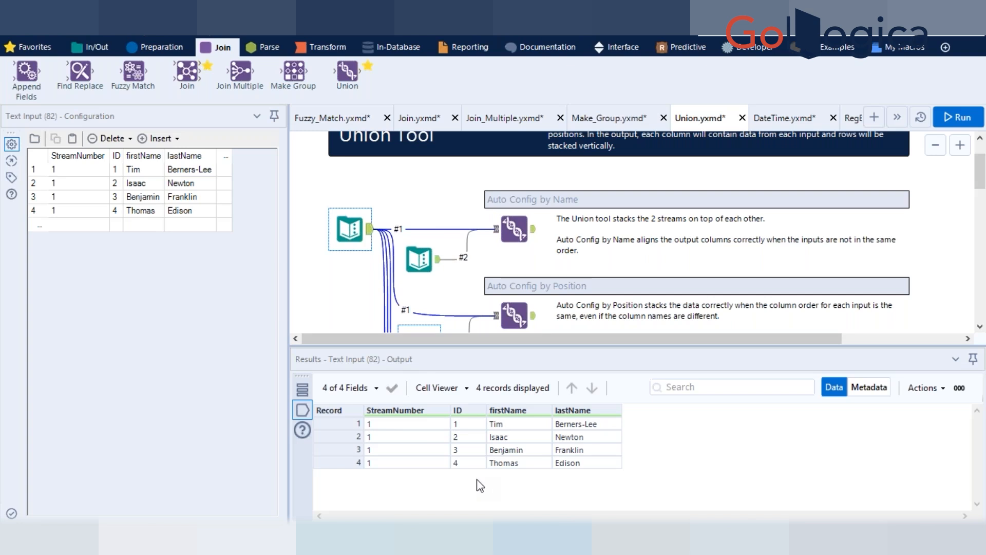
# Step: Switch the first Union tool to Auto Config by Position and rerun the workflow
pyautogui.click(514, 228)
pyautogui.click(276, 144)
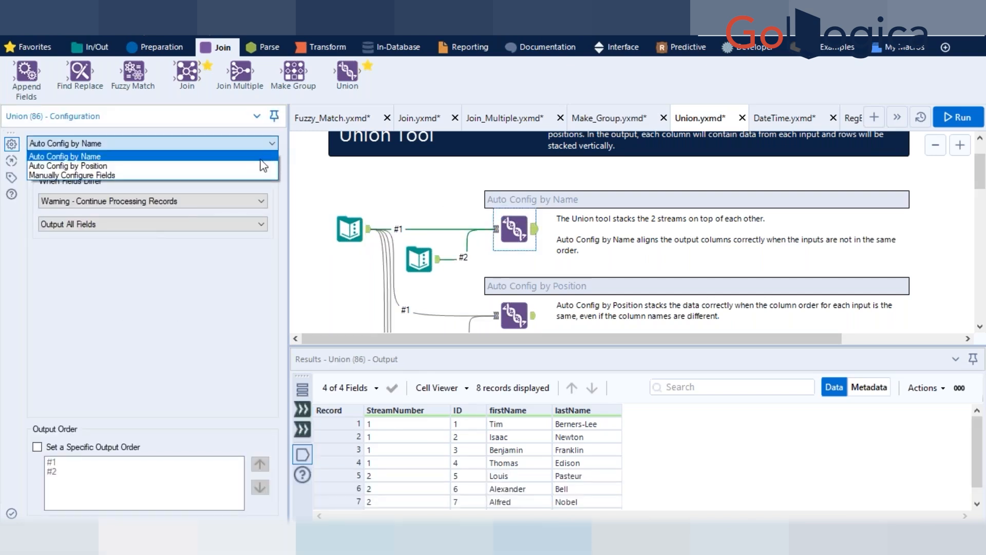
pyautogui.click(248, 168)
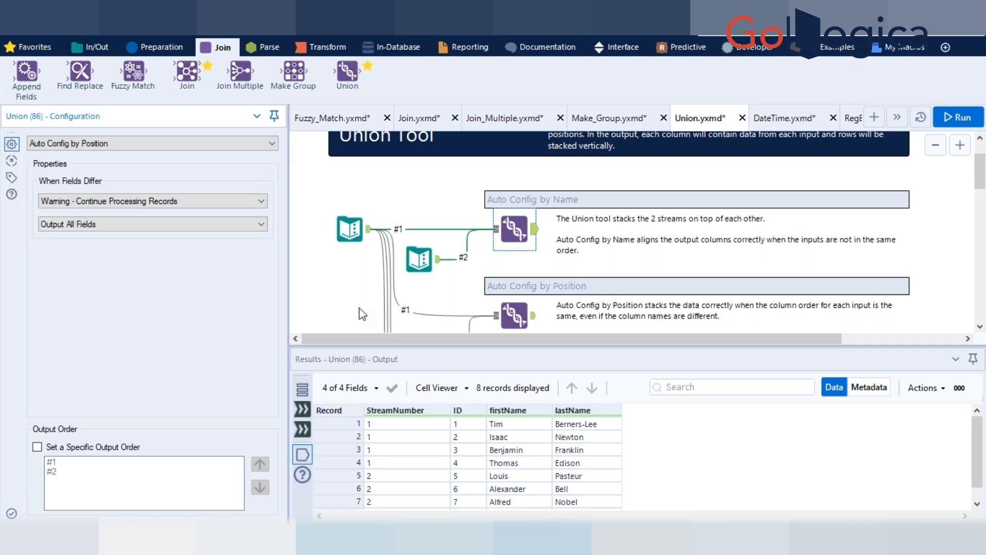
pyautogui.click(603, 238)
pyautogui.hotkey('ctrl', 'r')
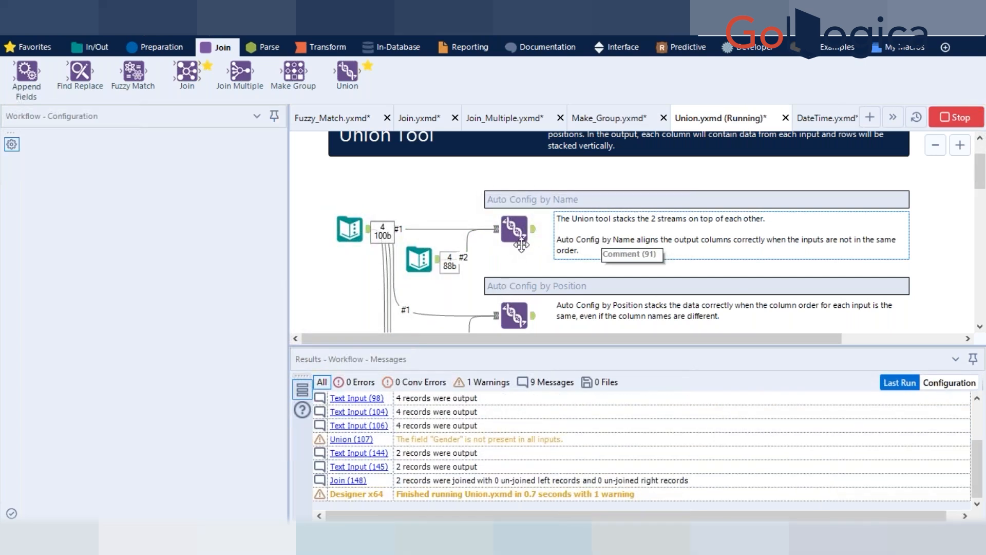
# Step: Compare the position-based Union output with both Text Input tables, checking the stream 2 values under ID and lastName
pyautogui.click(515, 228)
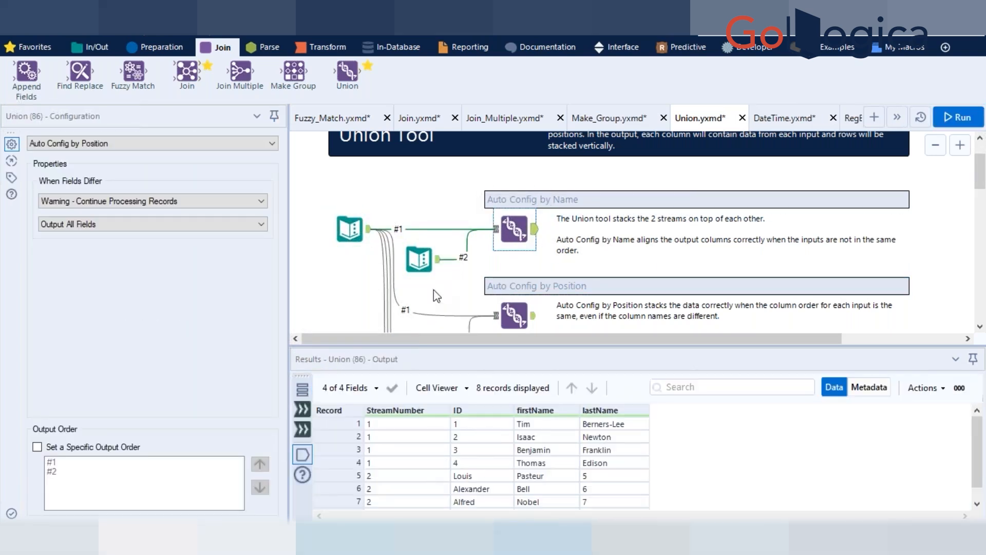
pyautogui.click(419, 259)
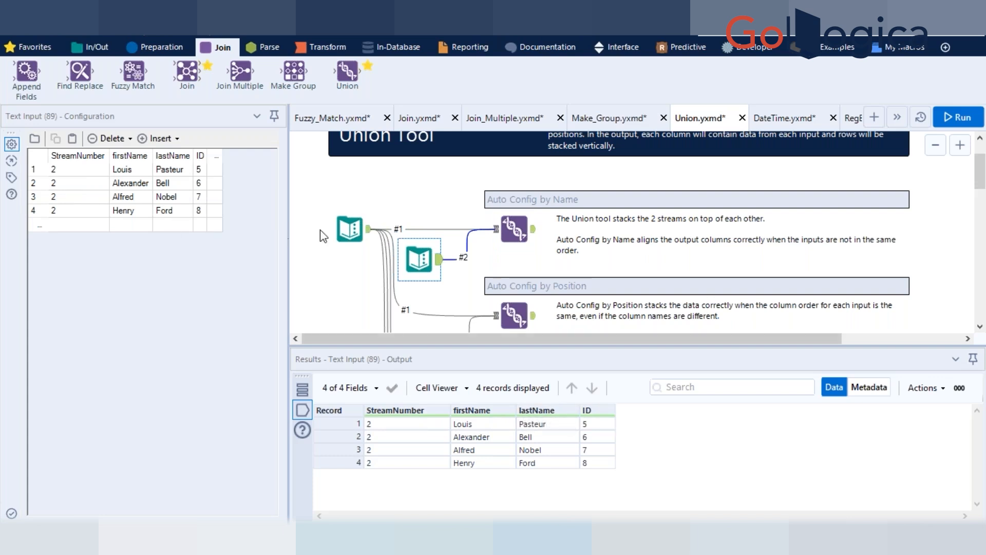
pyautogui.click(349, 229)
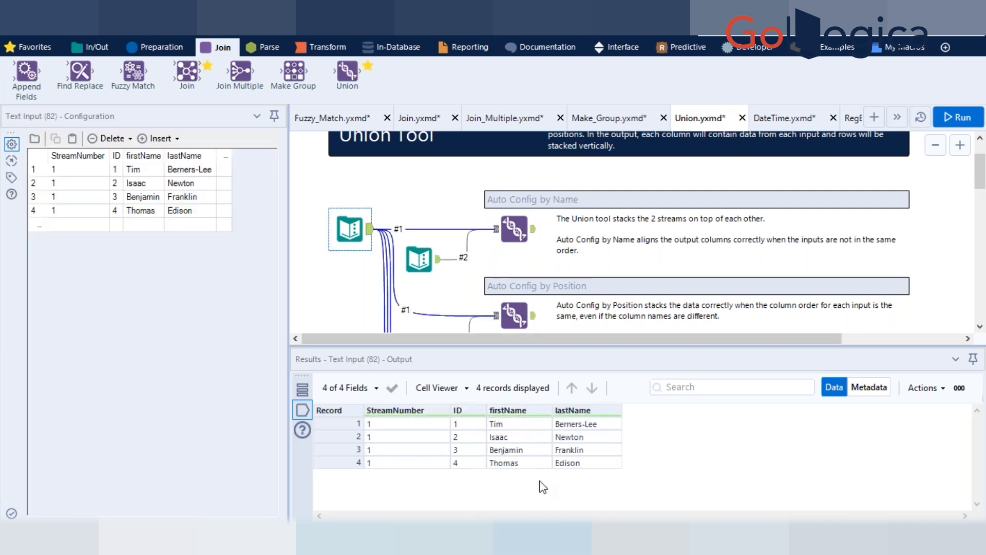
pyautogui.click(516, 230)
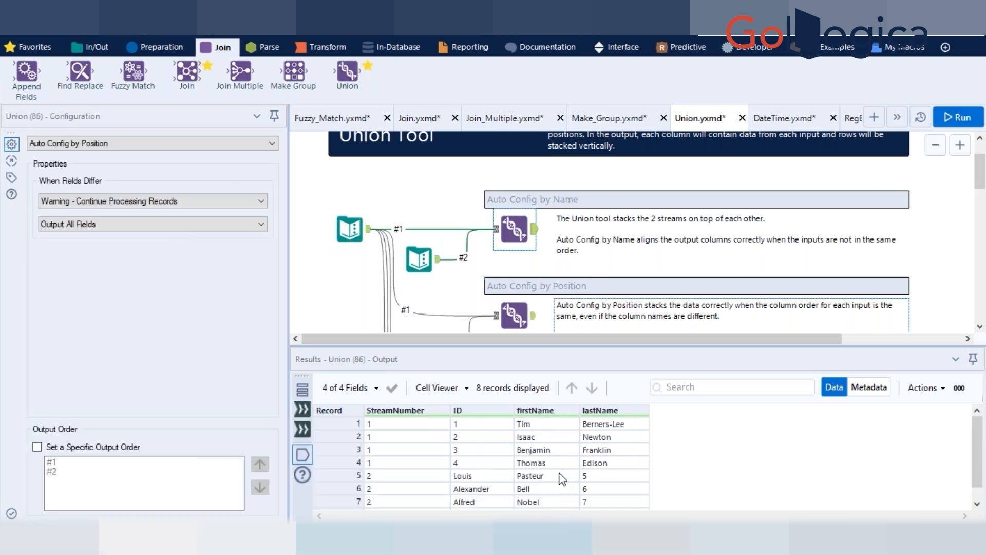
pyautogui.moveTo(468, 475); pyautogui.dragTo(483, 503)
pyautogui.moveTo(616, 475); pyautogui.dragTo(616, 508)
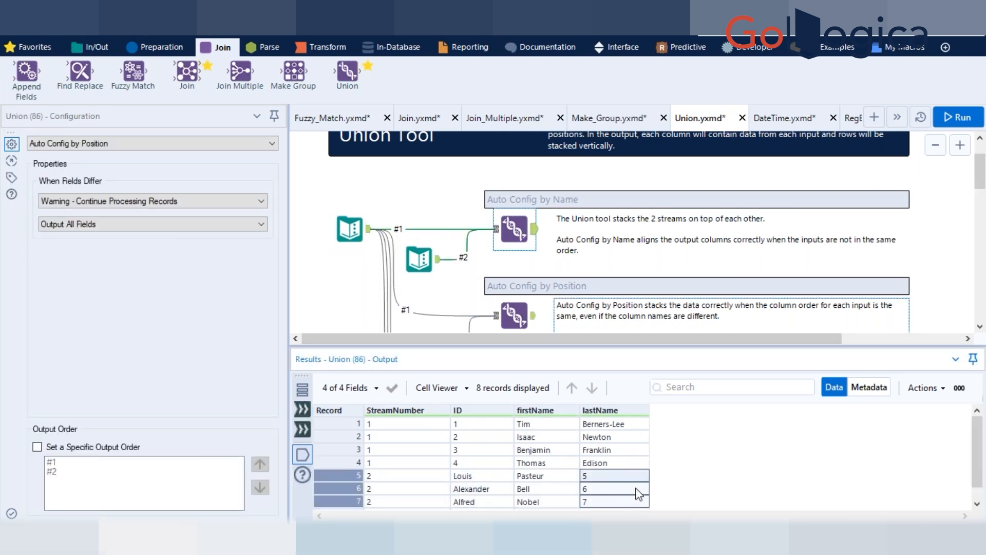
# Step: Set the first Union tool back to Auto Config by Name
pyautogui.click(256, 143)
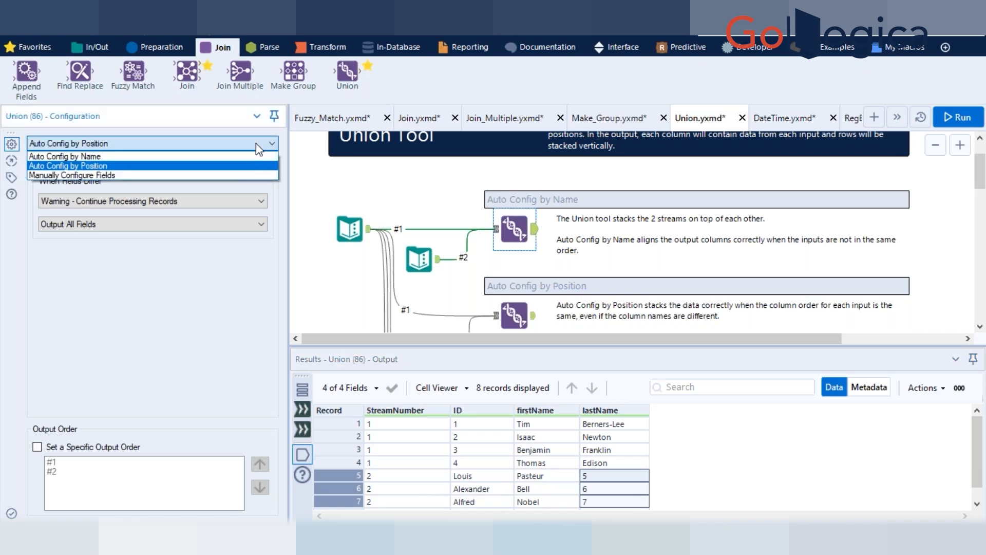
pyautogui.click(259, 157)
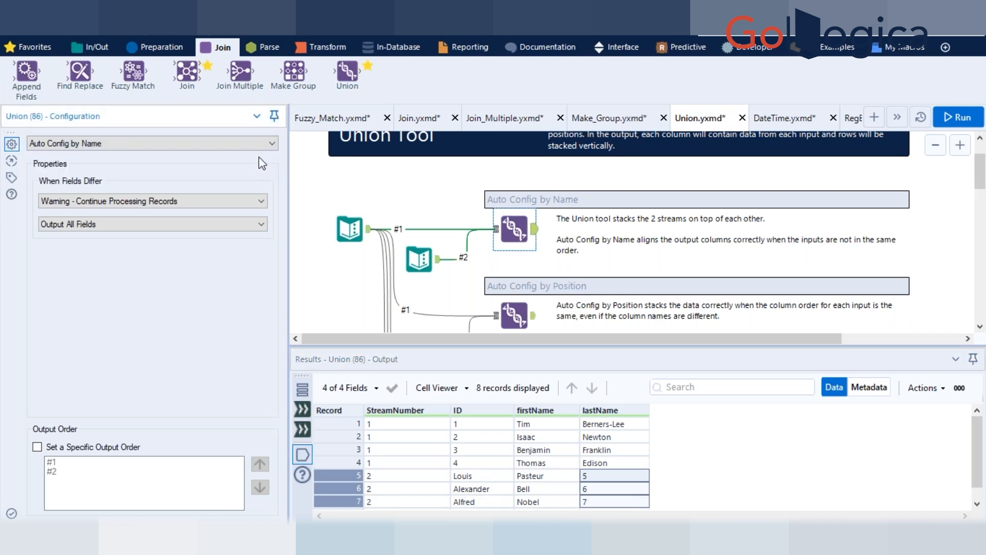
# Step: Rerun the Union workflow and reopen the first Union tool's configuration
pyautogui.click(331, 253)
pyautogui.hotkey('ctrl', 'r')
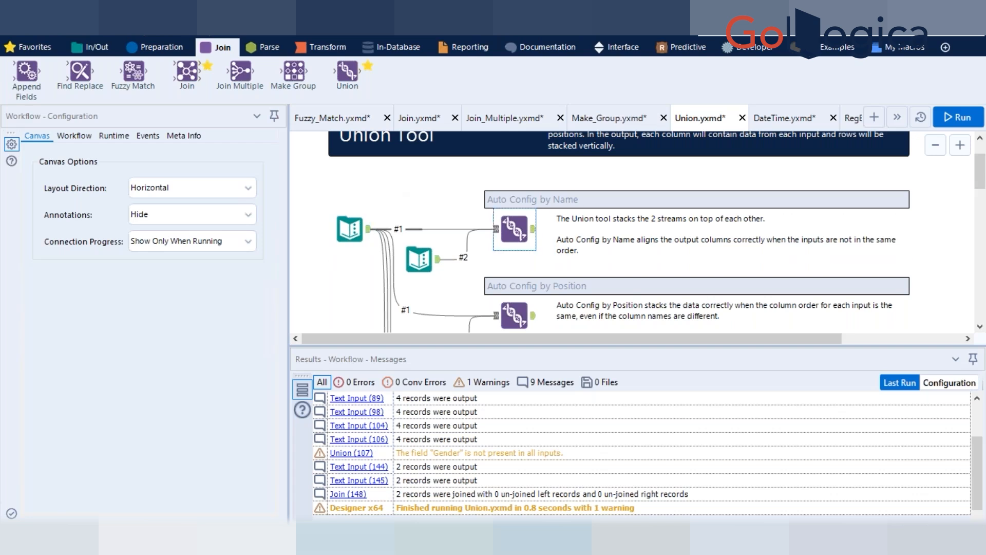
pyautogui.click(515, 229)
# Step: Switch the first Union tool to Manually Configure Fields to view its column layout, and return it to Auto Config by Name
pyautogui.click(252, 144)
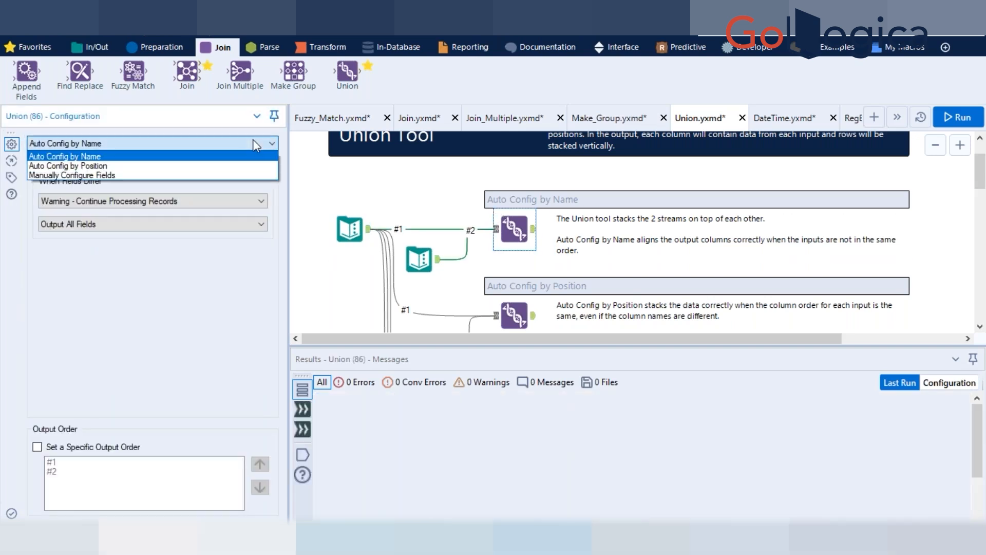
pyautogui.click(217, 174)
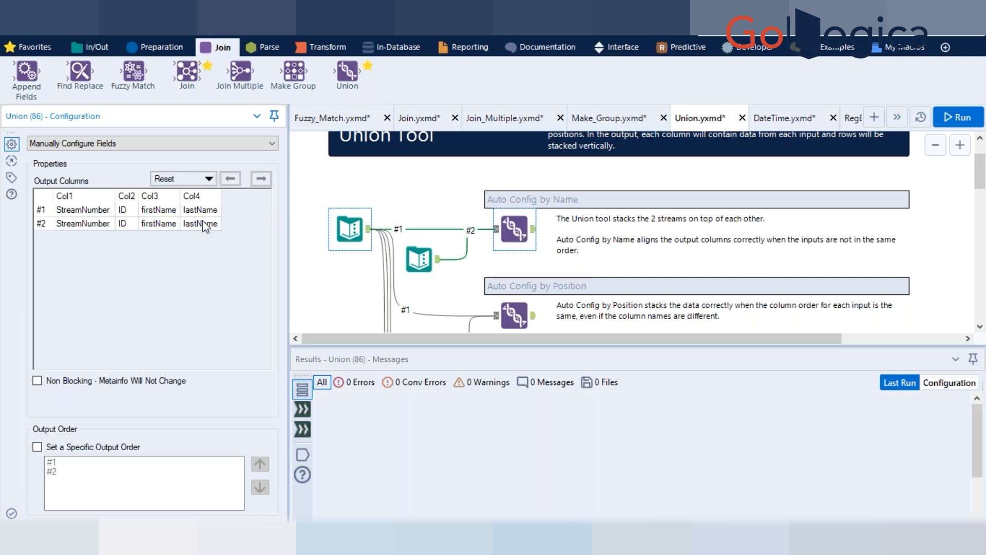
pyautogui.click(252, 143)
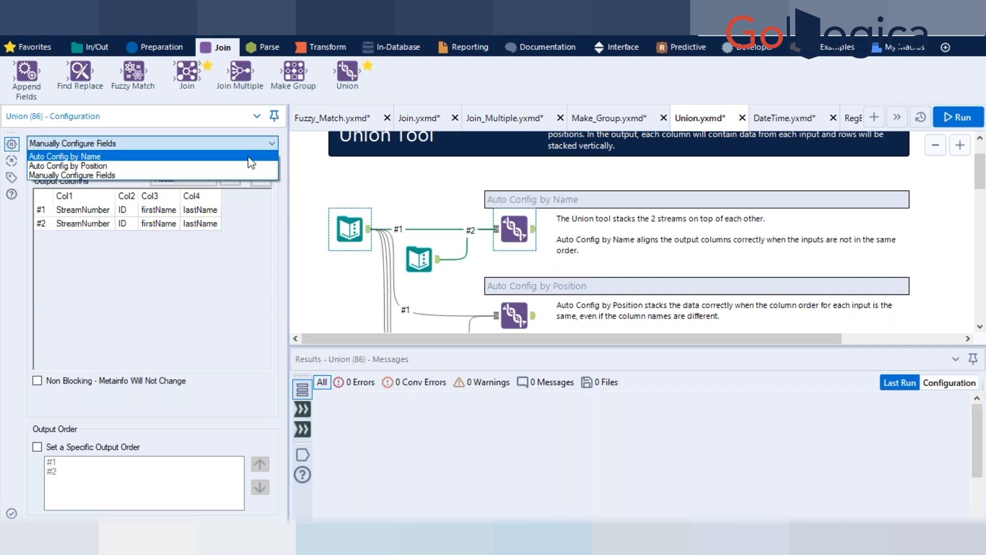
pyautogui.click(248, 156)
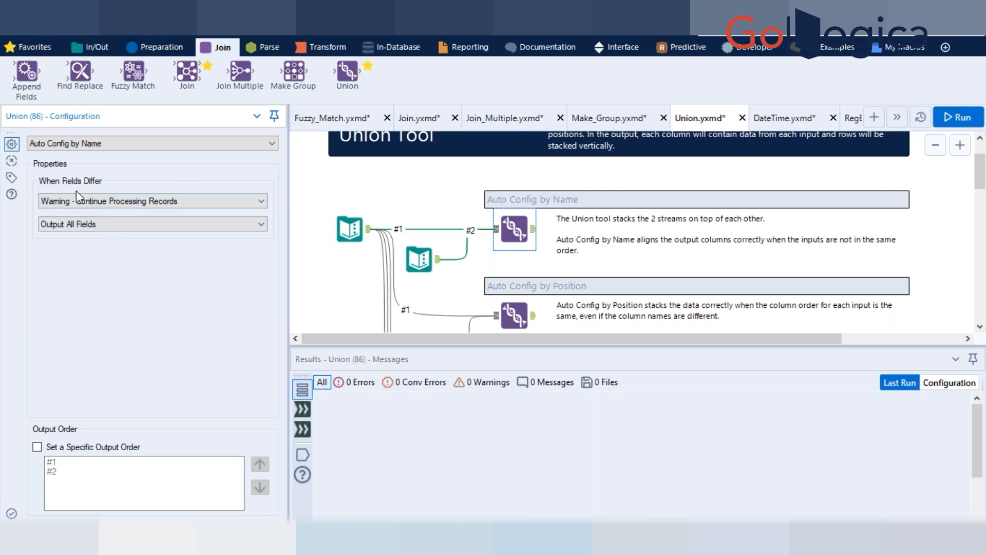
# Step: Review the first Union tool's field-difference options, set it to Output Common Subset of Fields and rerun the workflow
pyautogui.click(246, 205)
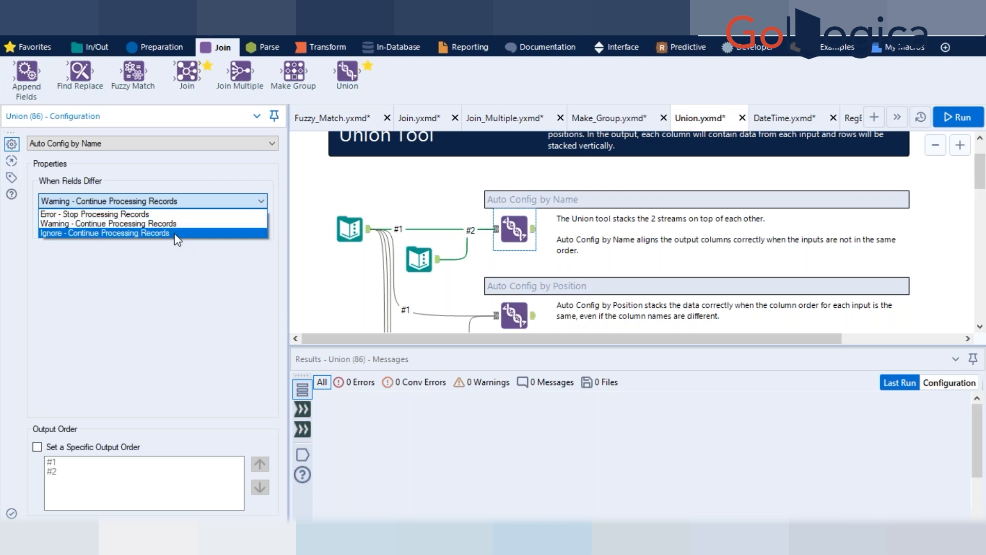
pyautogui.click(264, 198)
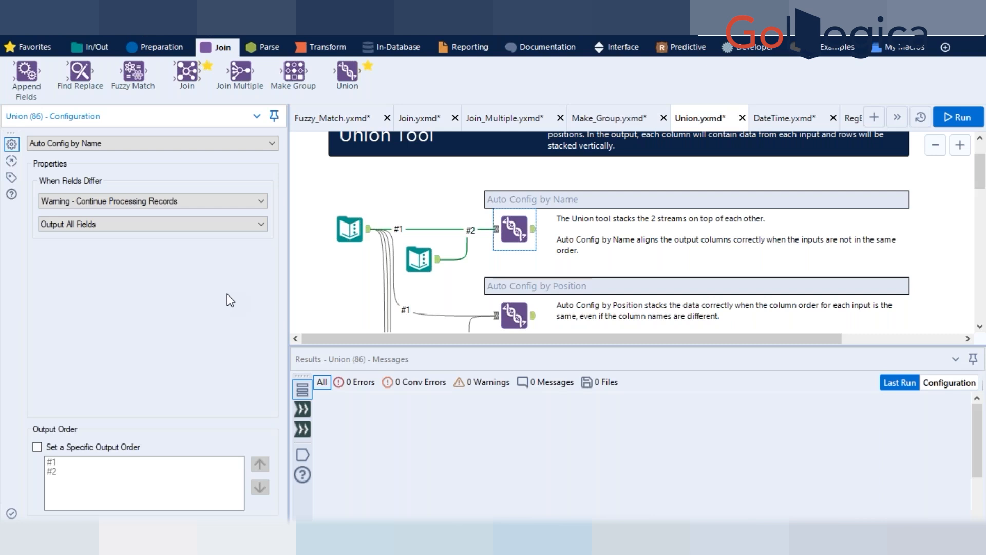
pyautogui.click(261, 224)
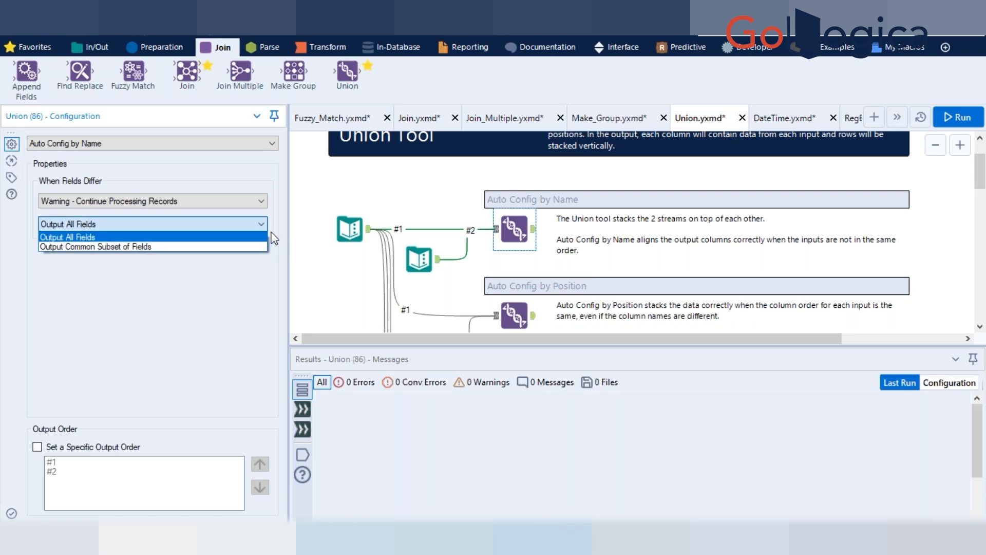
pyautogui.click(231, 247)
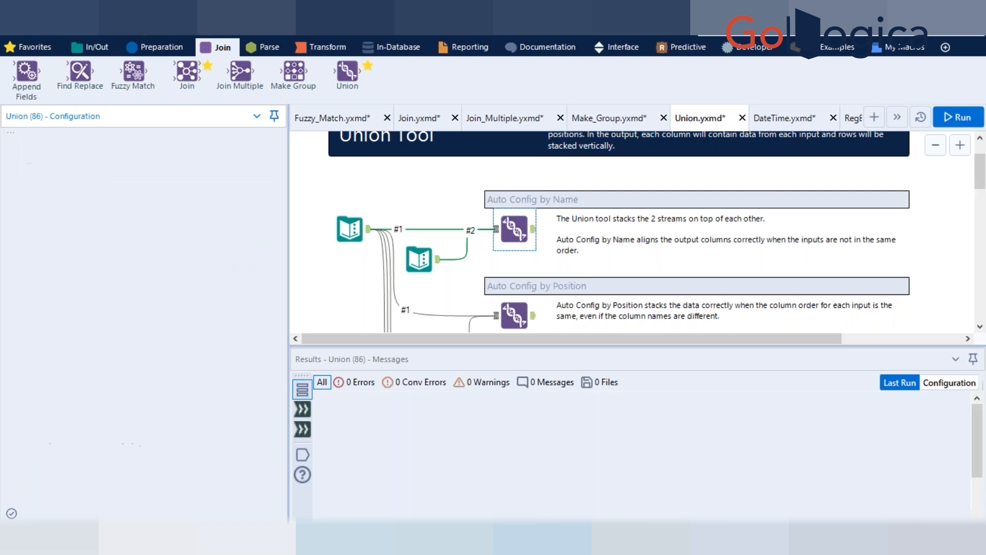
pyautogui.hotkey('ctrl', 'r')
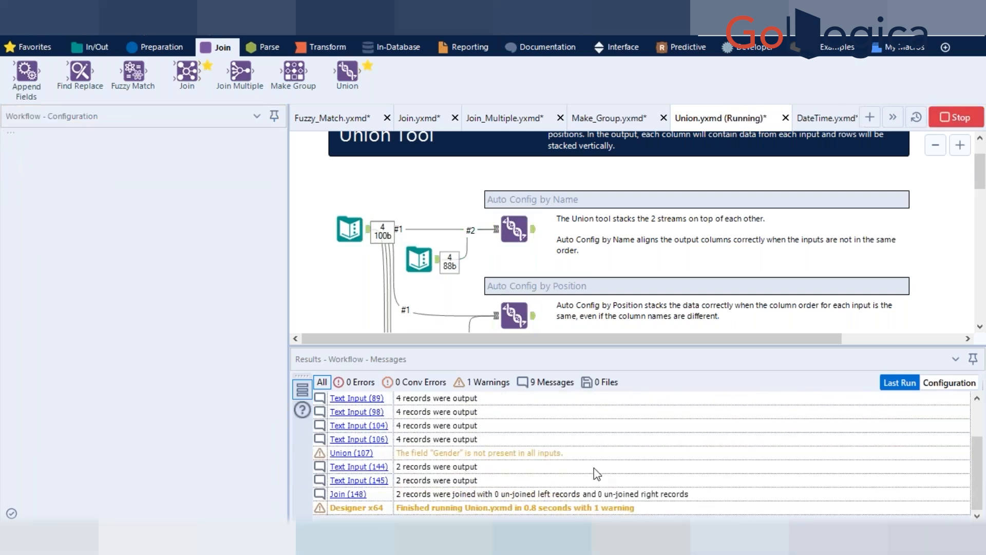
pyautogui.click(532, 239)
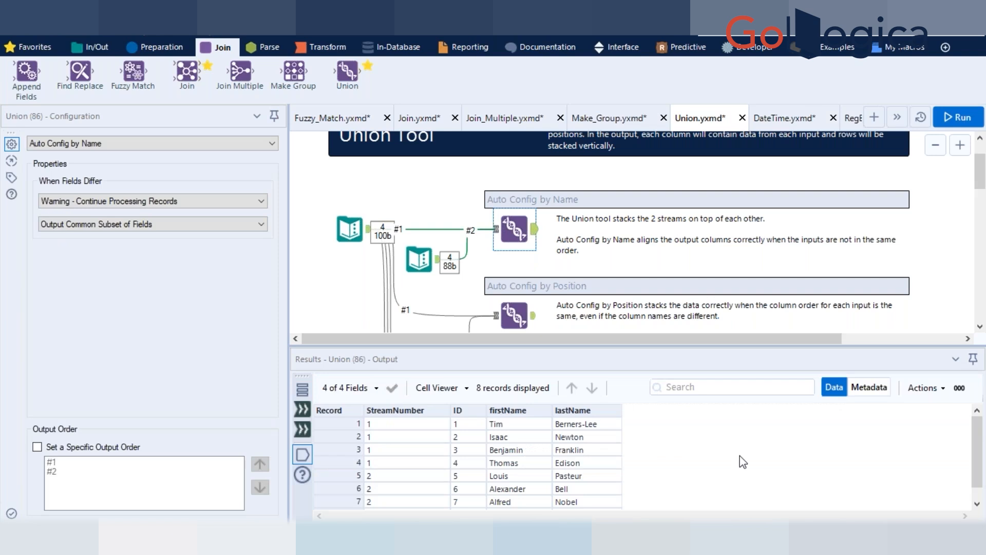
# Step: Compare the first Union tool's common-subset output with the fields of its two Text Input sources
pyautogui.click(349, 230)
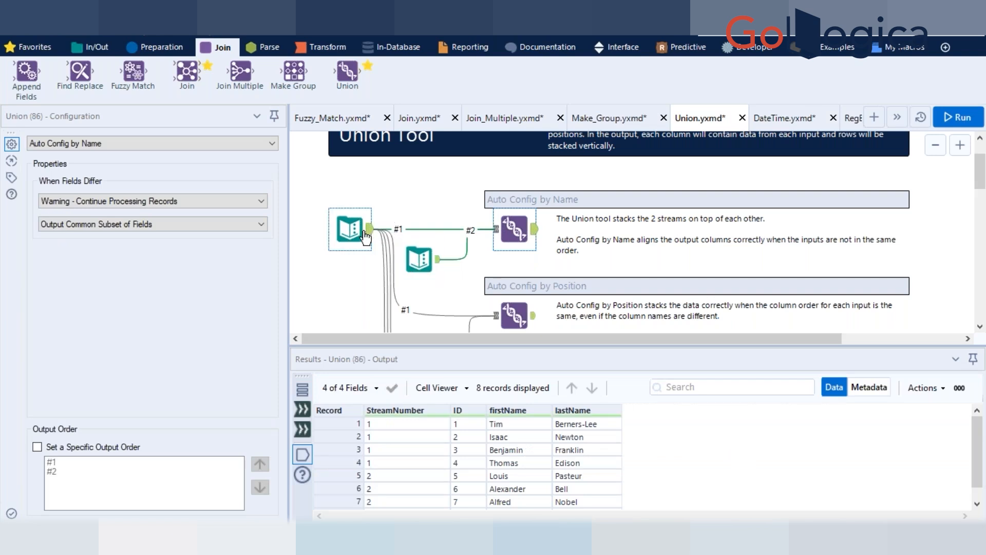
pyautogui.click(420, 259)
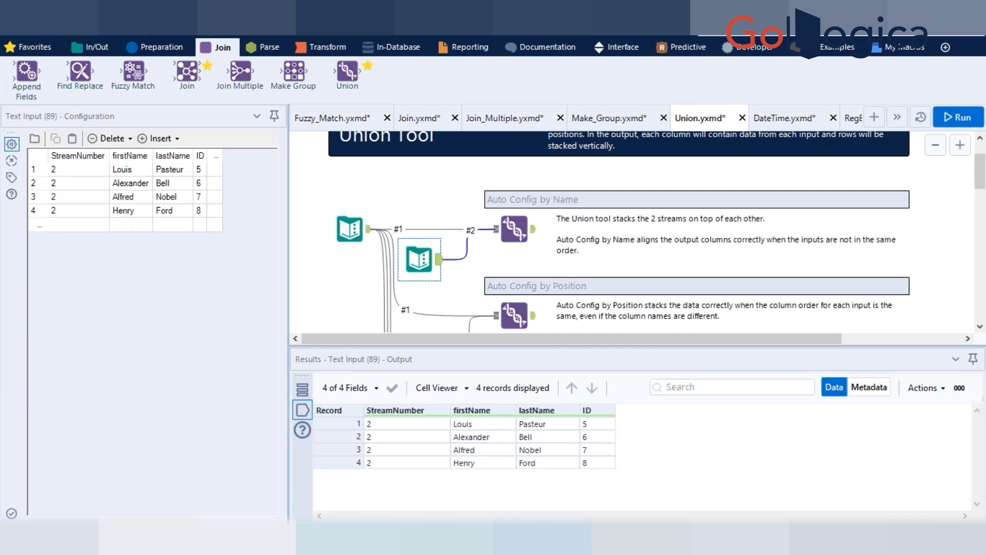
pyautogui.click(514, 229)
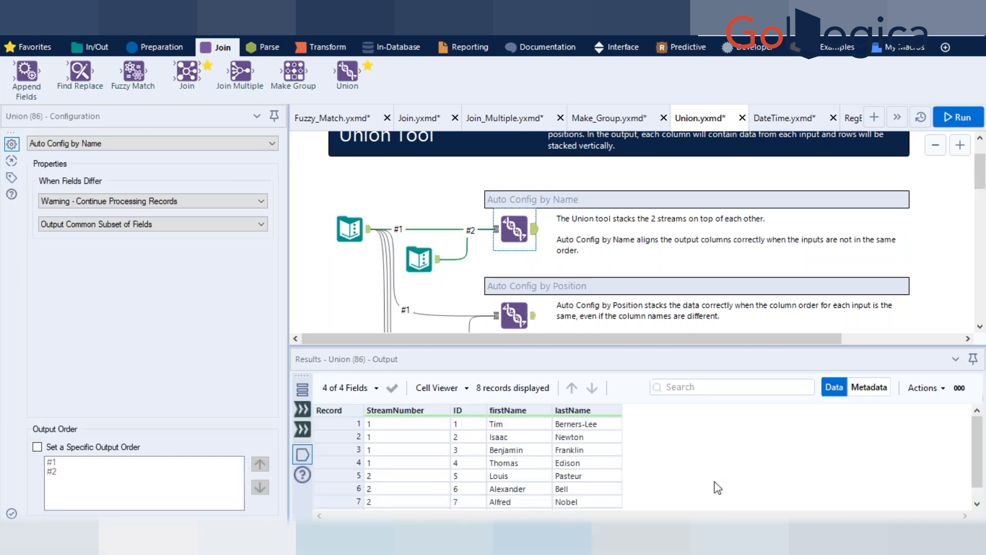
# Step: Set the first Union tool back to Output All Fields and enable a specific output order
pyautogui.click(236, 228)
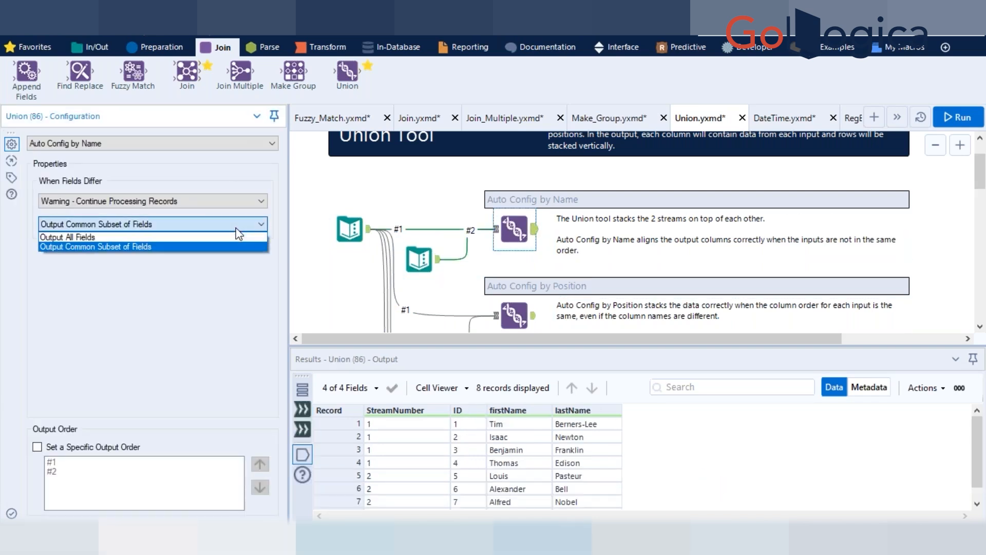
pyautogui.click(238, 237)
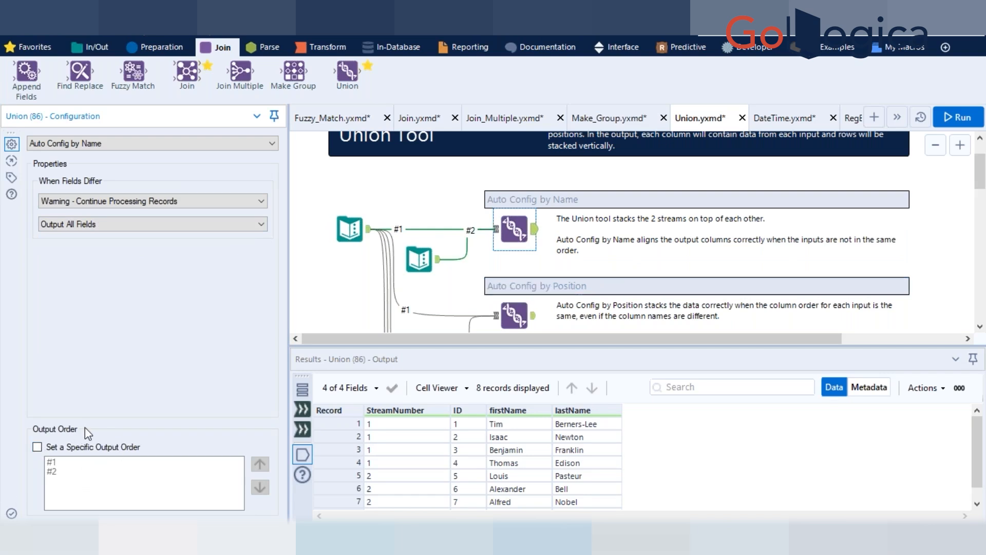
pyautogui.click(36, 448)
# Step: Try moving input #2 above #1 in the Union tool's output order, and return it below #1
pyautogui.click(50, 473)
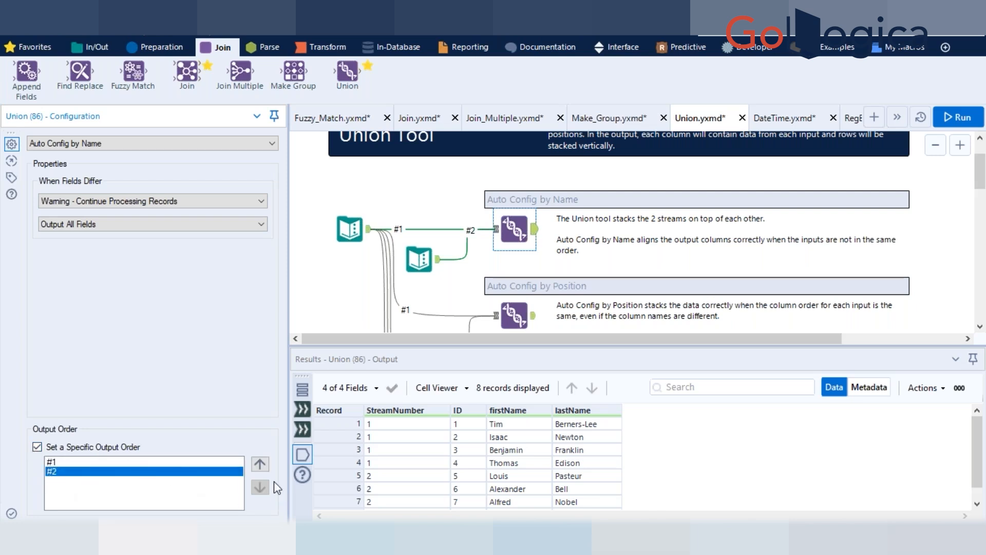
pyautogui.click(260, 464)
pyautogui.click(261, 488)
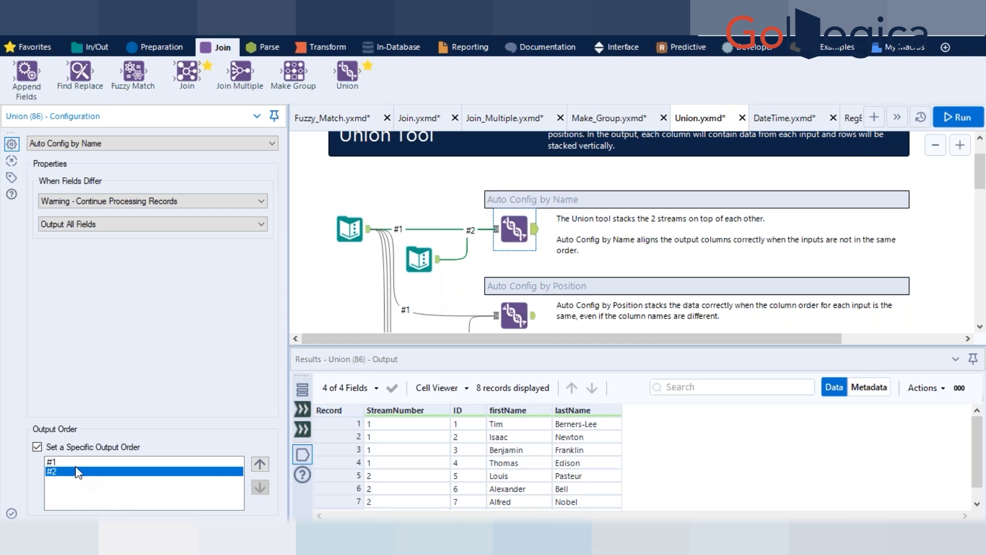
pyautogui.click(260, 465)
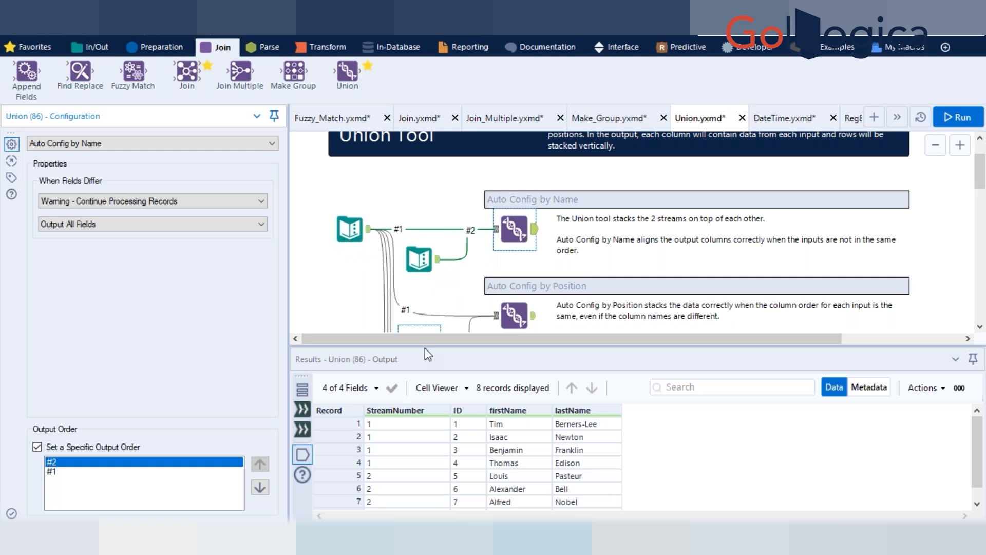
pyautogui.click(261, 486)
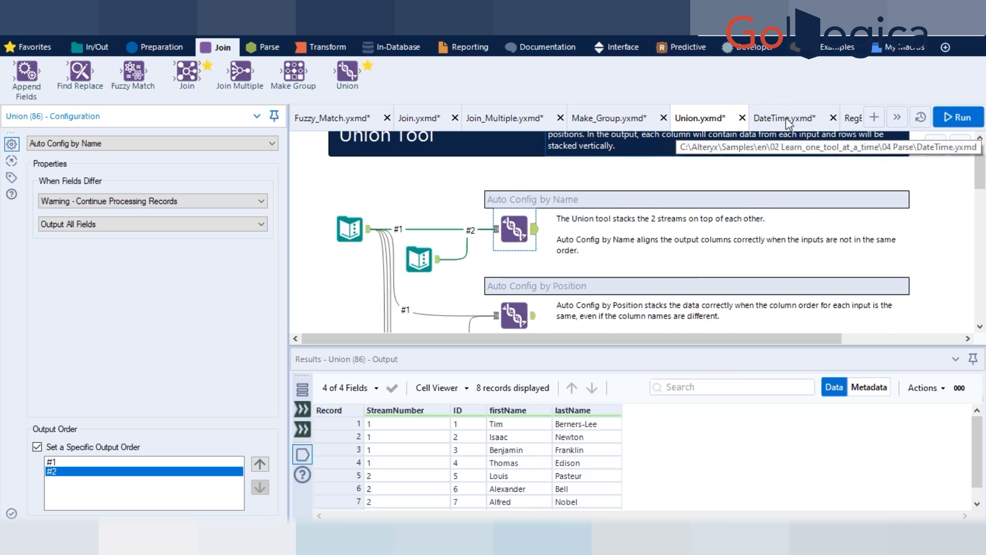
# Step: Show the Parse tools, open the DateTime.yxmd sample workflow and run it
pyautogui.click(269, 49)
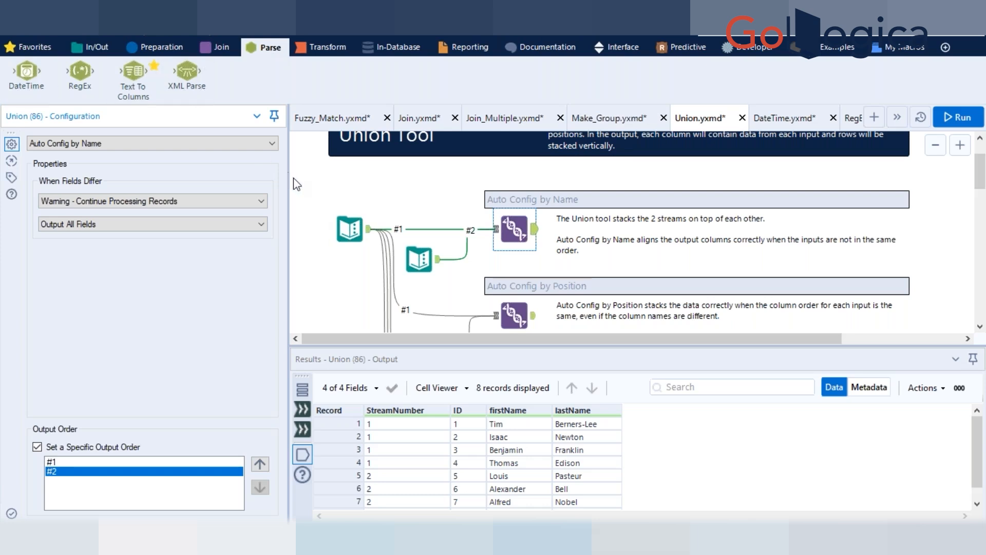
pyautogui.click(786, 121)
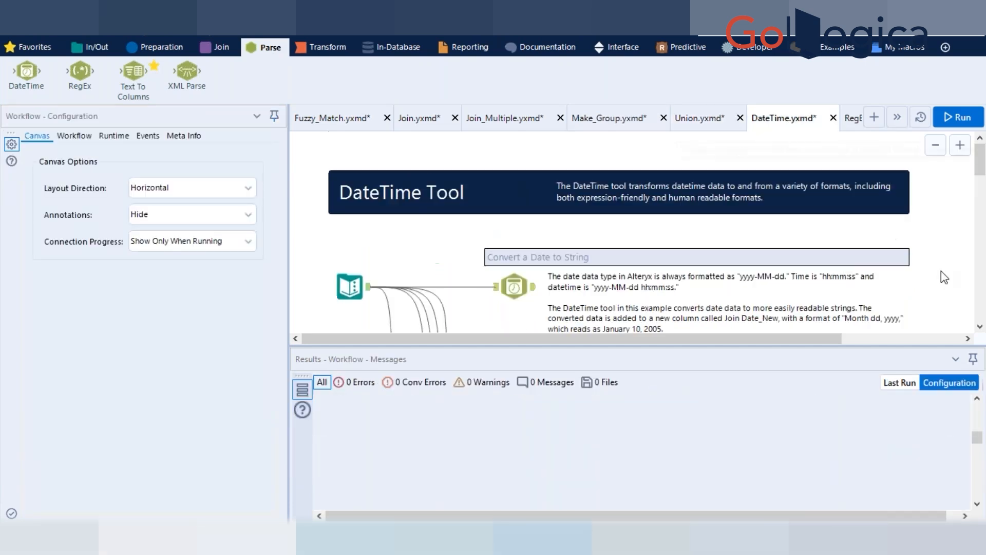
pyautogui.scroll(-1, 943, 240)
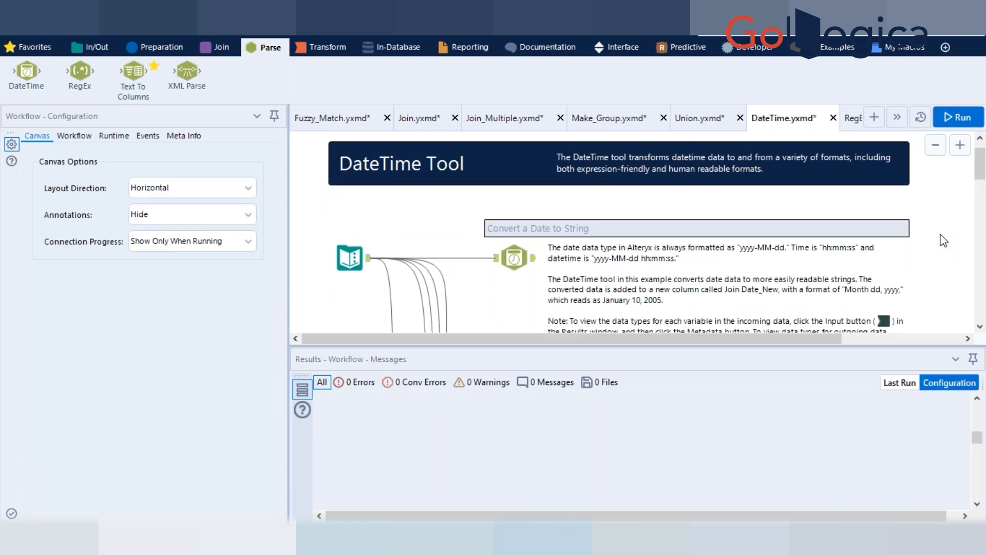
pyautogui.hotkey('ctrl', 'r')
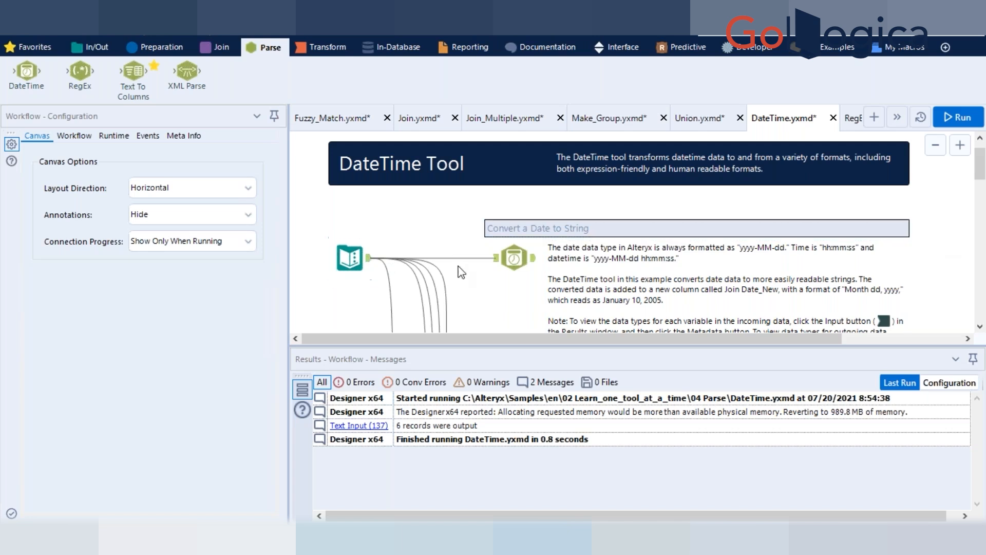
# Step: Compare the output of the Convert a Date to String DateTime tool with its Text Input data
pyautogui.click(513, 260)
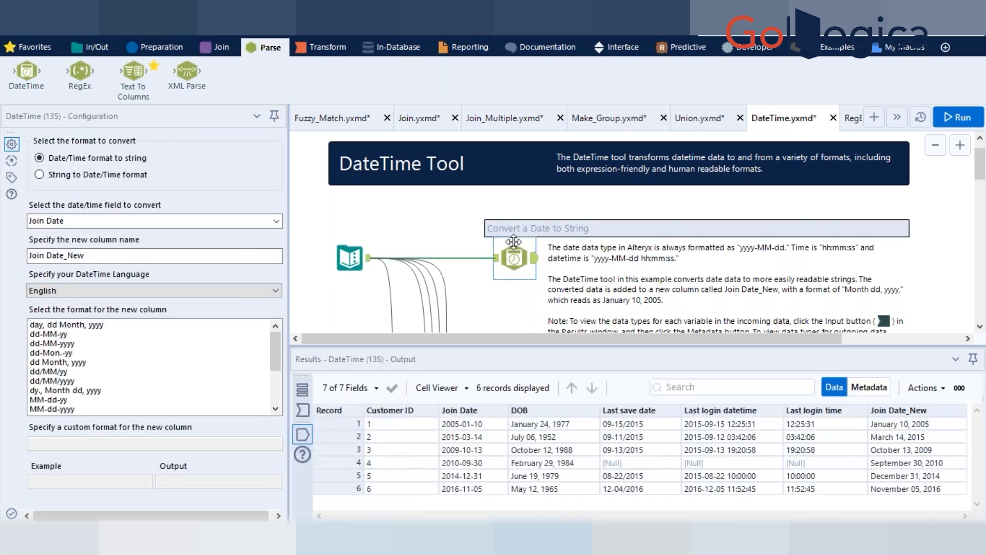
pyautogui.click(353, 250)
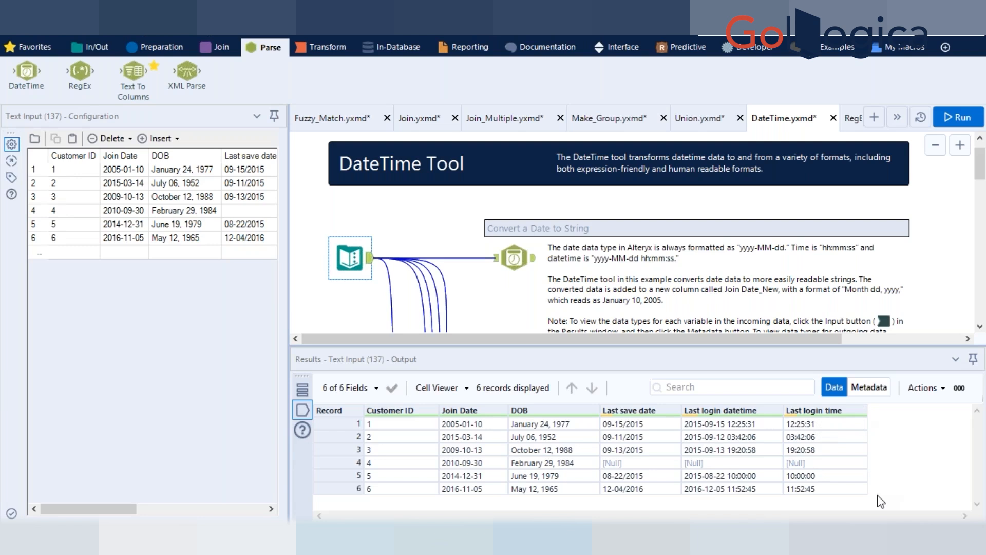
pyautogui.click(514, 259)
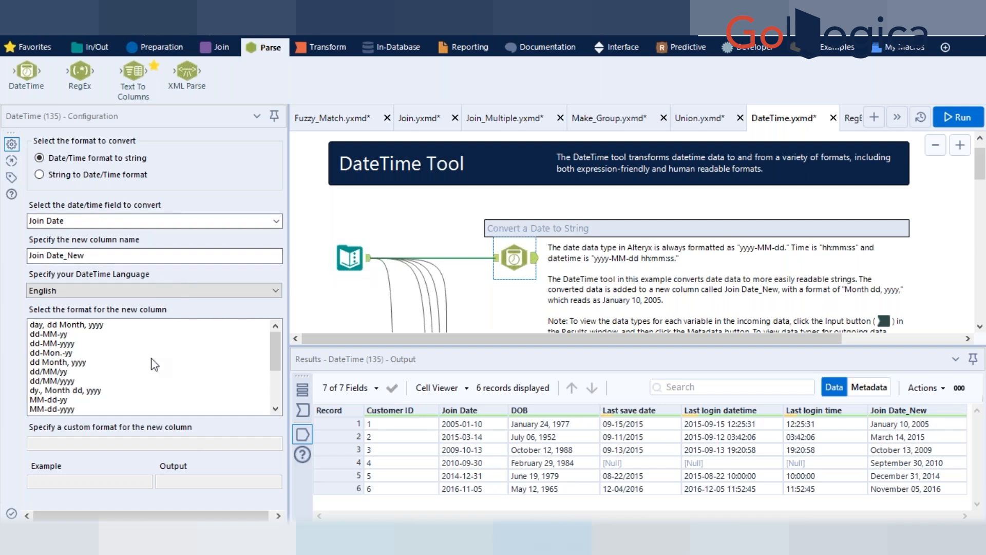
# Step: Set the first DateTime tool's new column format to dd Month, yyyy and rerun the workflow
pyautogui.scroll(-3, 133, 365)
pyautogui.click(97, 371)
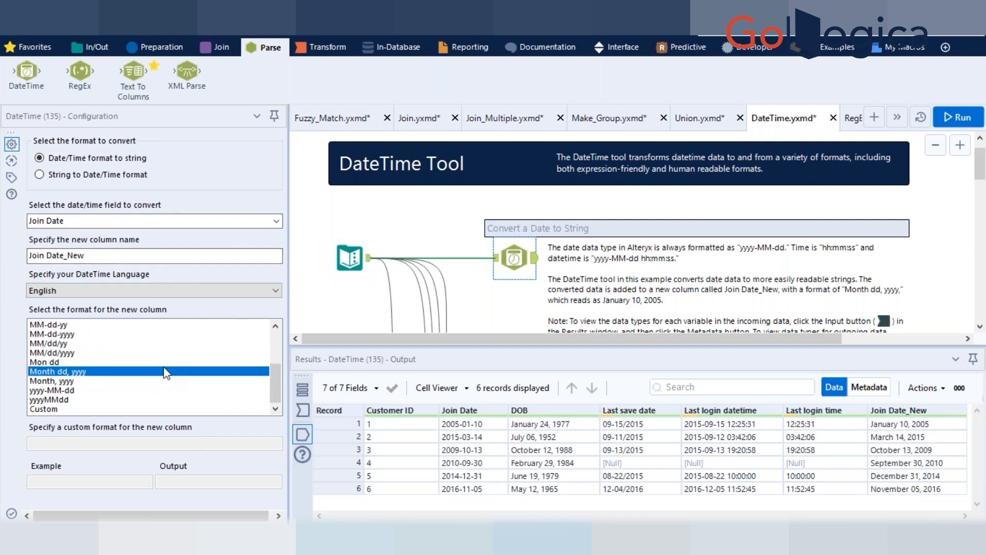
pyautogui.scroll(3, 99, 372)
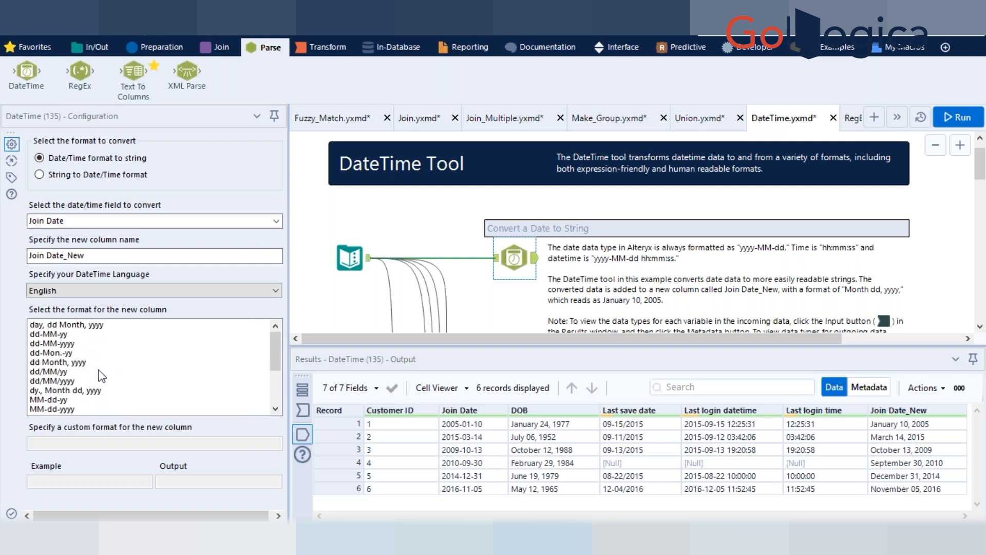
pyautogui.click(54, 325)
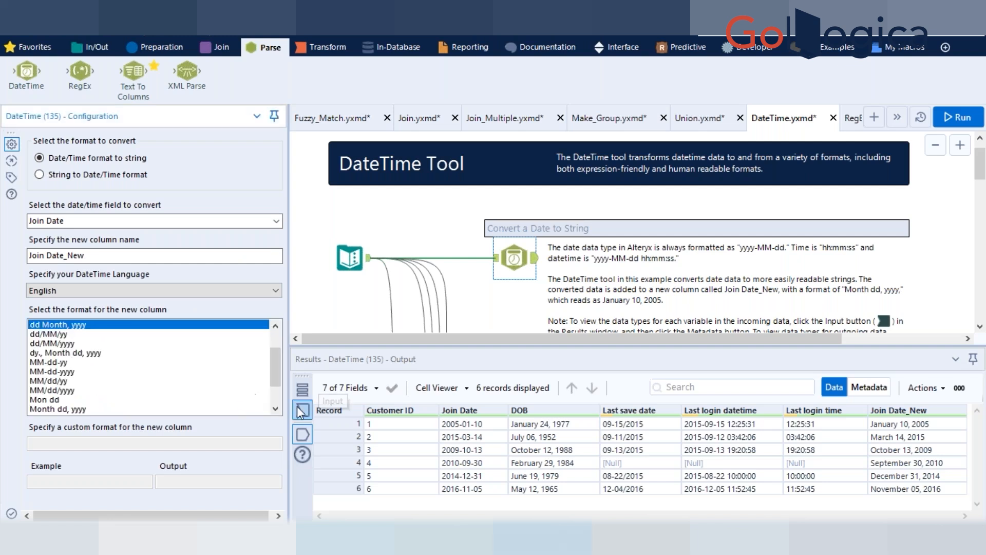
pyautogui.click(320, 292)
pyautogui.hotkey('ctrl', 'r')
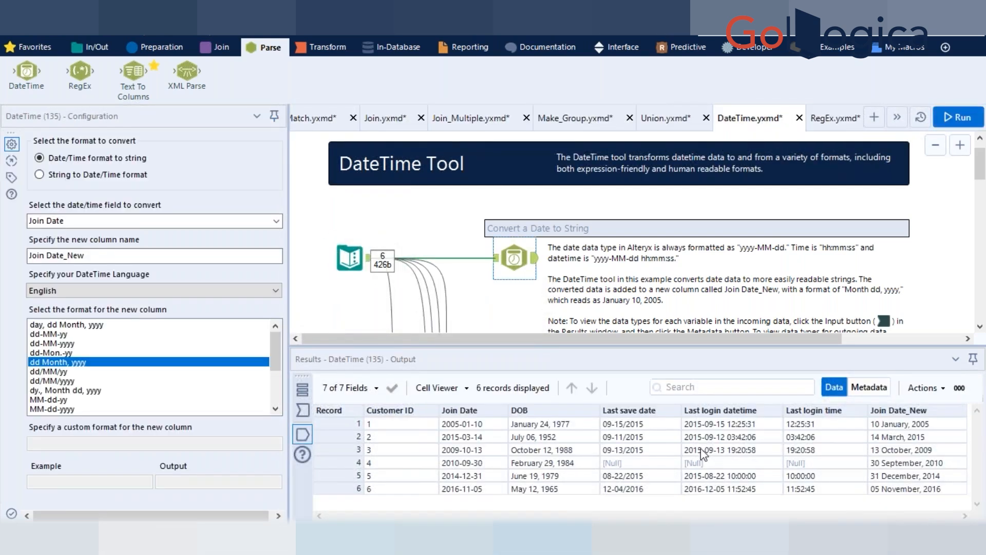
# Step: Set the Join Date_New column format to day, dd Month, yyyy, rerun the workflow and view the DateTime output
pyautogui.click(85, 325)
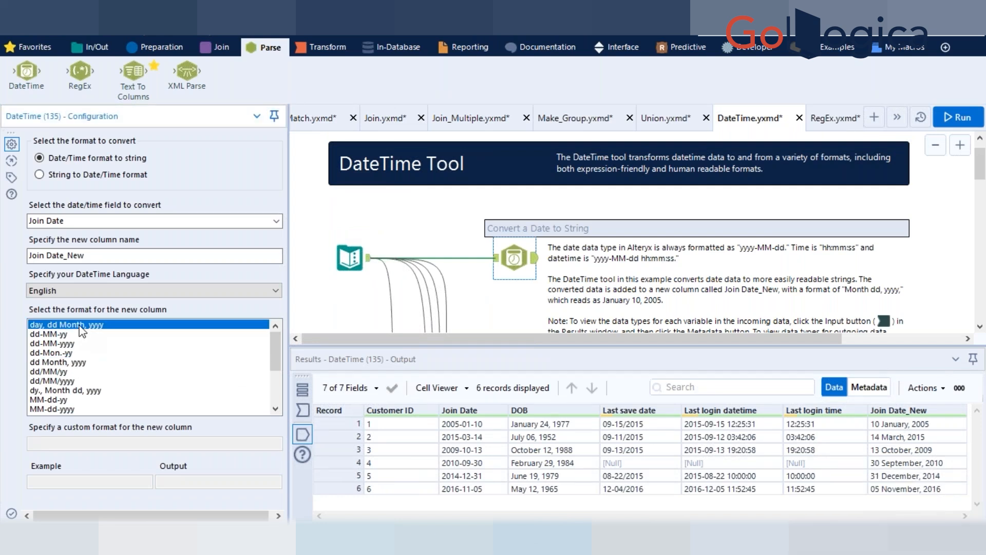
pyautogui.click(335, 293)
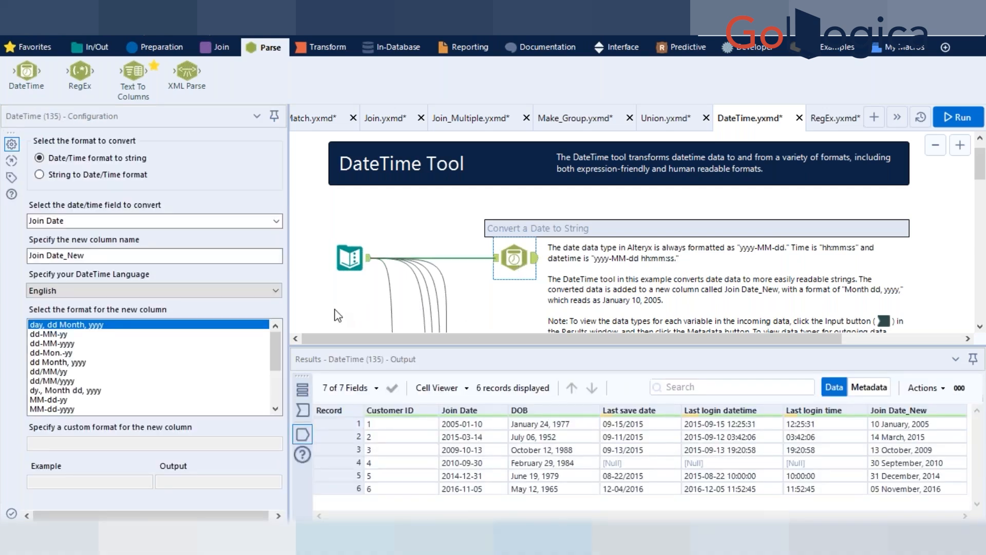
pyautogui.click(356, 305)
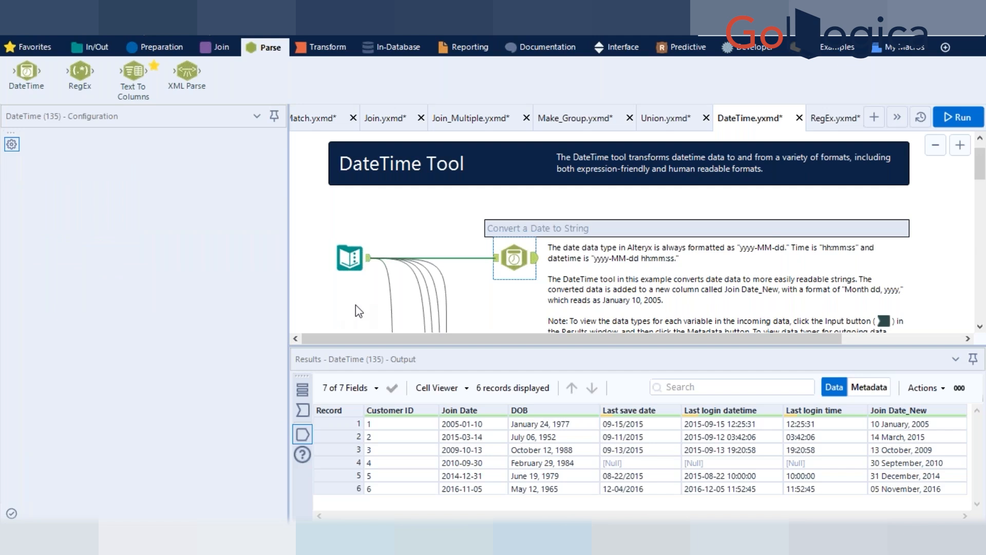
pyautogui.hotkey('ctrl', 'r')
pyautogui.click(513, 258)
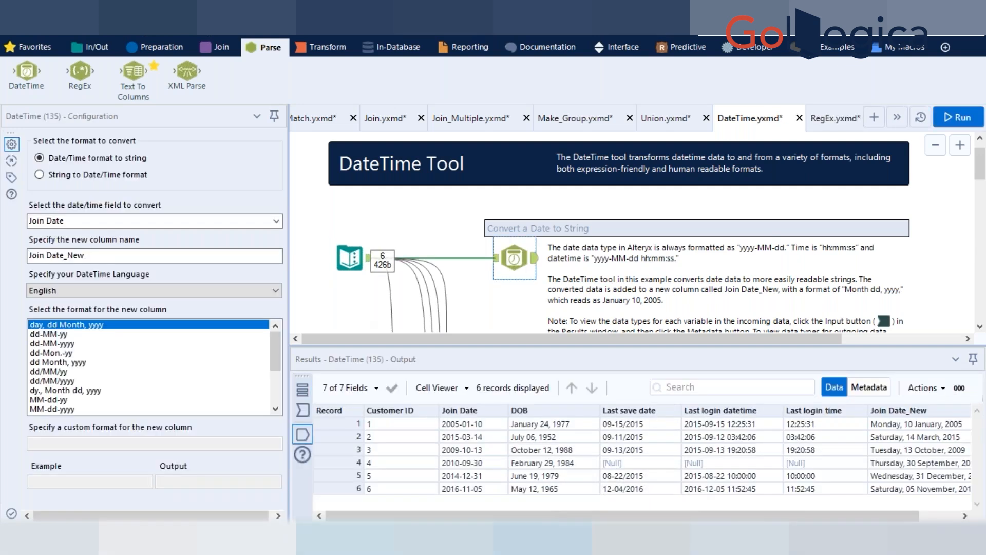
# Step: Review the available date formats and compare the full DateTime output with the Text Input data
pyautogui.scroll(-3, 149, 387)
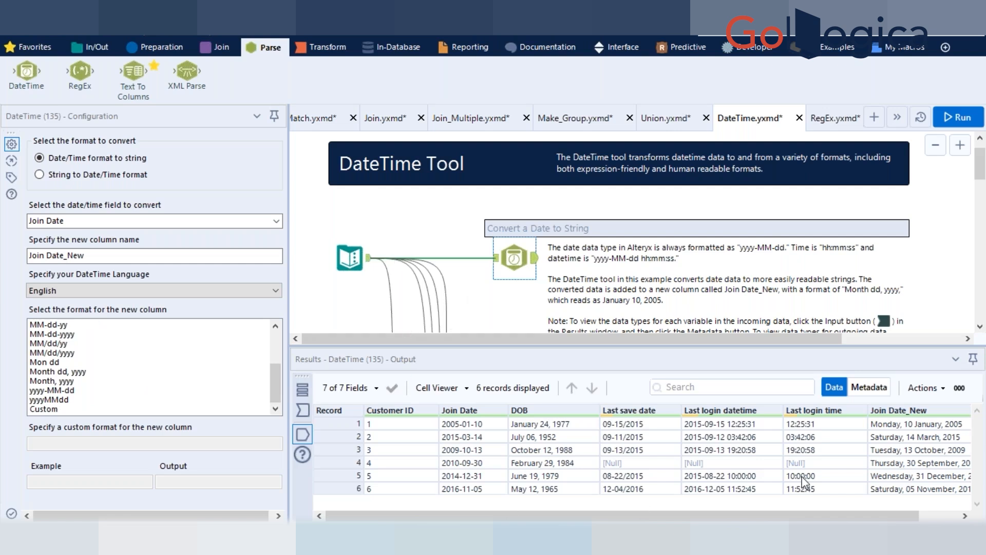
pyautogui.moveTo(866, 516); pyautogui.dragTo(905, 515)
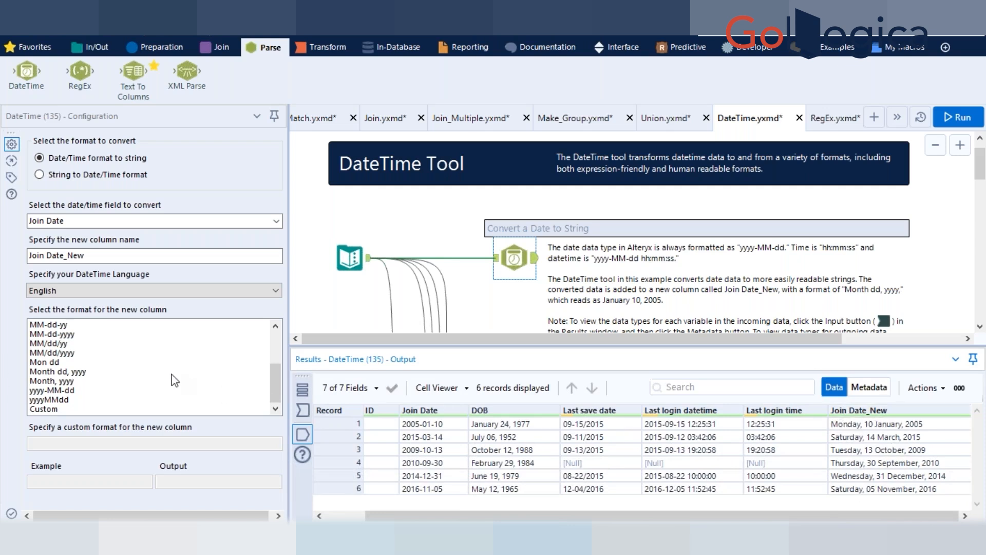
pyautogui.scroll(4, 174, 380)
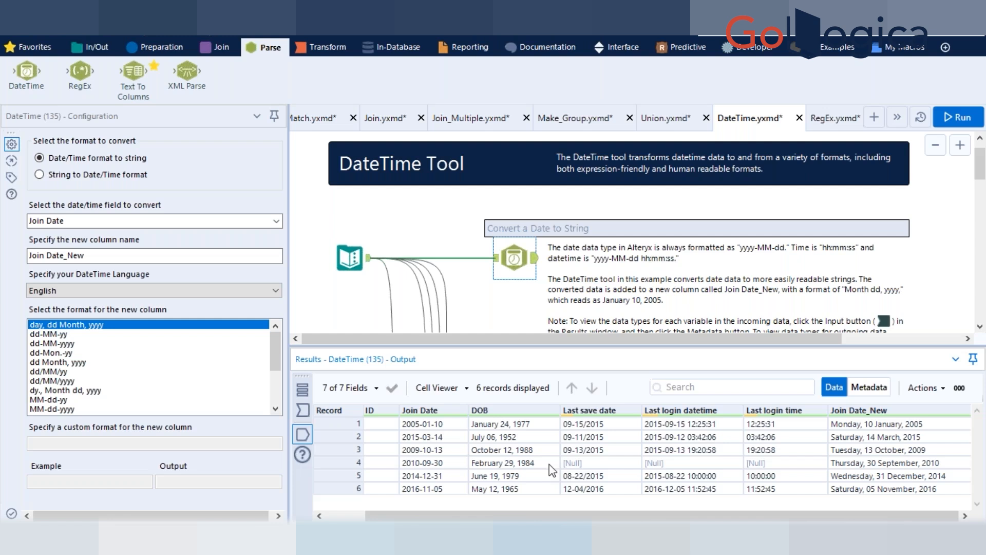
pyautogui.click(347, 257)
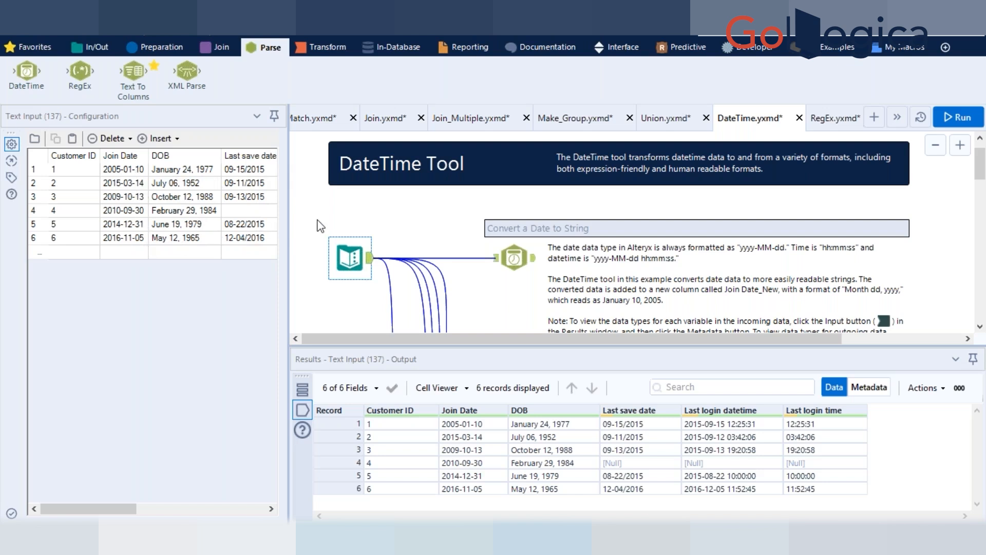
pyautogui.click(513, 258)
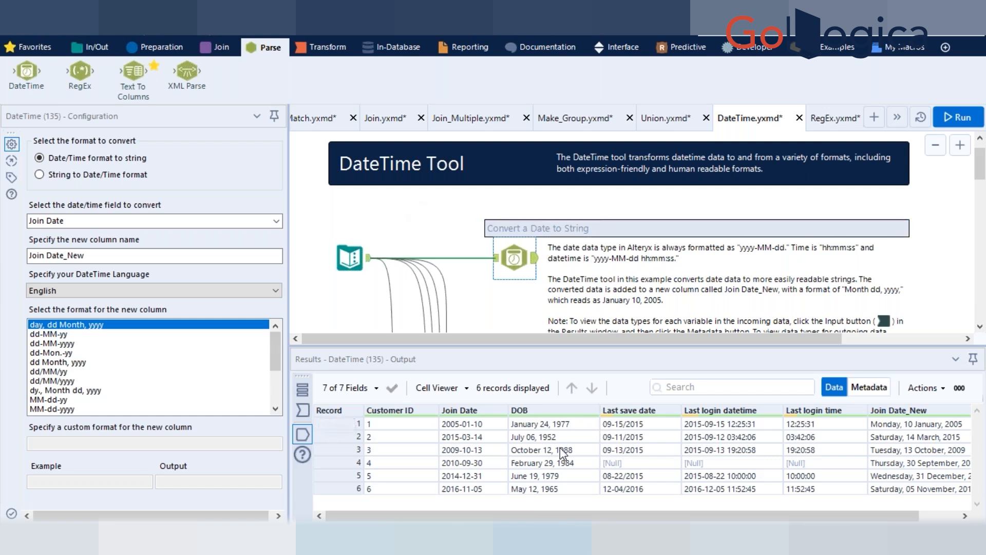
# Step: Give the Join Date_New column the custom format mm-dd-yy and rerun the workflow
pyautogui.scroll(-3, 256, 397)
pyautogui.scroll(3, 106, 403)
pyautogui.click(106, 405)
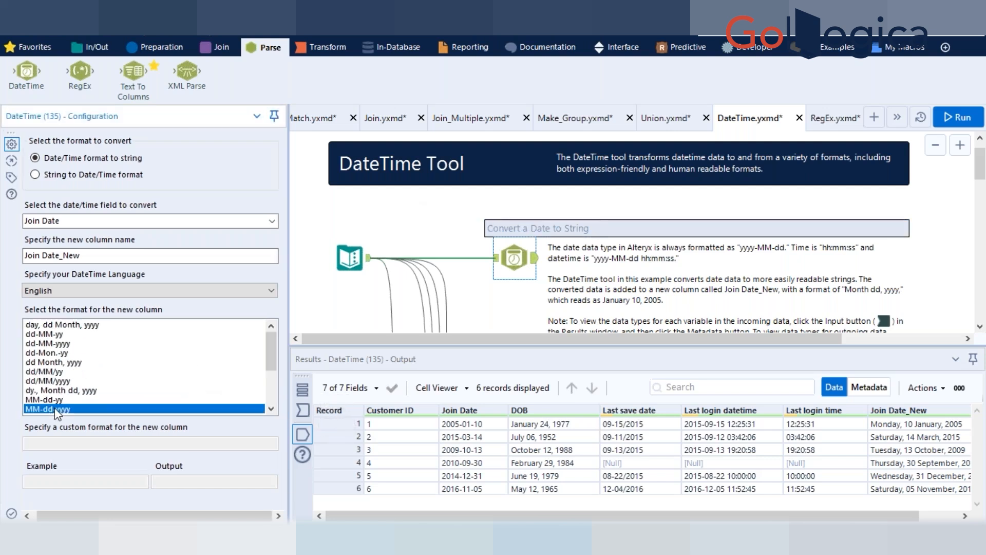
pyautogui.scroll(-3, 107, 403)
pyautogui.click(32, 410)
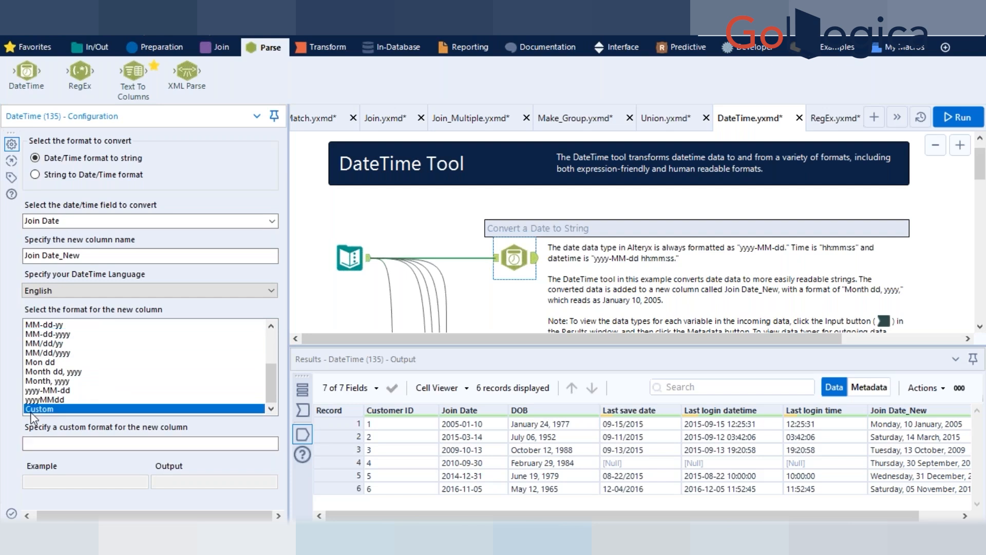
pyautogui.click(52, 443)
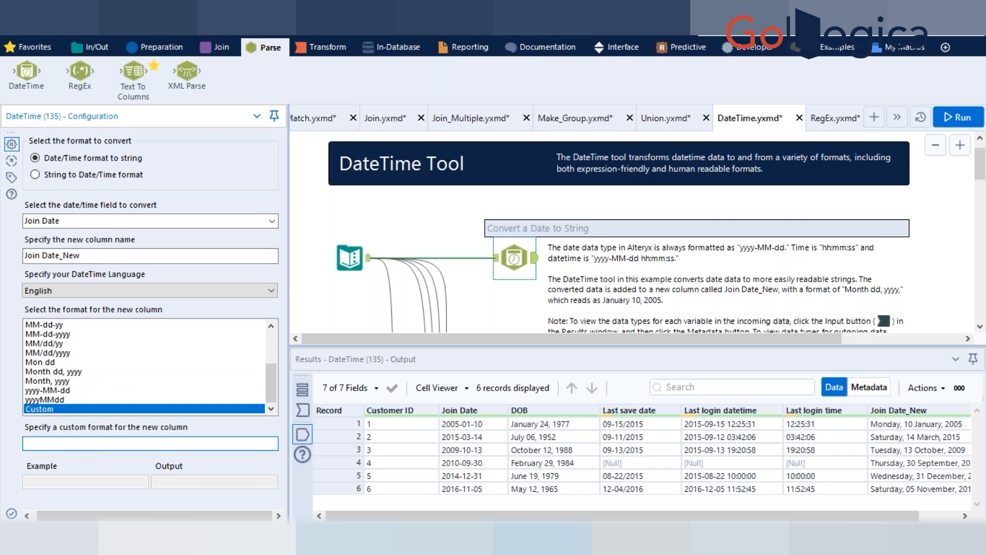
pyautogui.write('mm-dd-yyy')
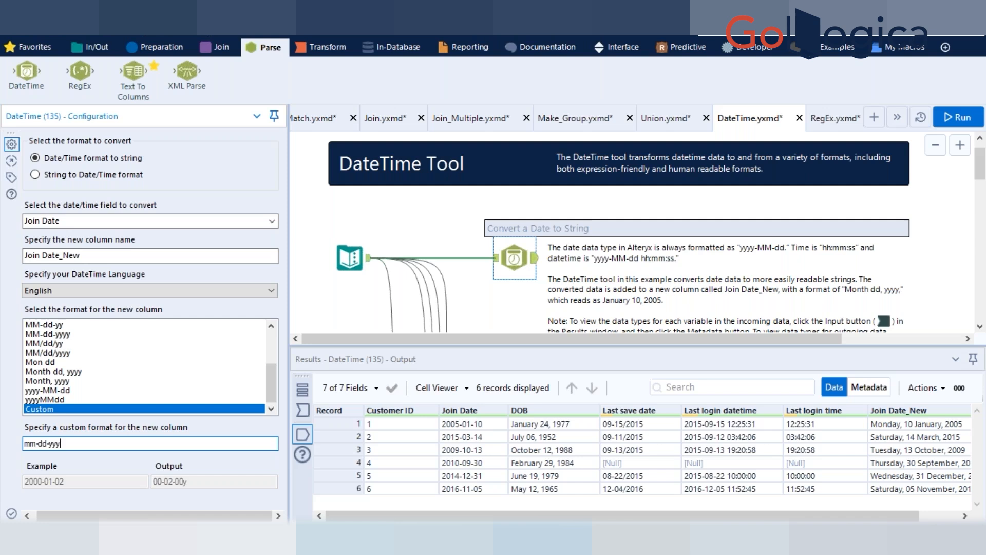
pyautogui.press('BackSpace')
pyautogui.hotkey('ctrl', 'r')
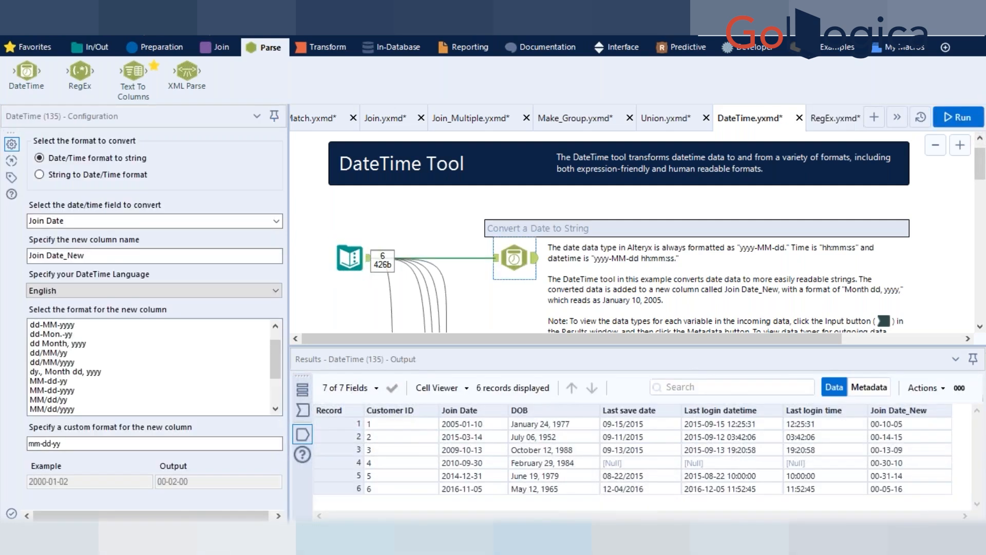
# Step: Try the custom format mmm-dd-yy for the Join Date_New column and rerun the workflow
pyautogui.click(39, 447)
pyautogui.write('m')
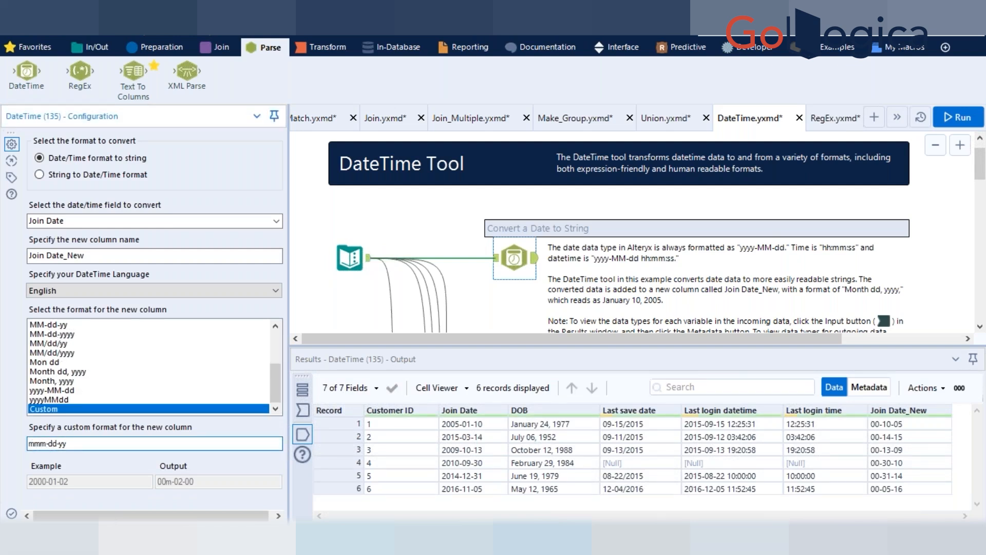
pyautogui.hotkey('ctrl', 'r')
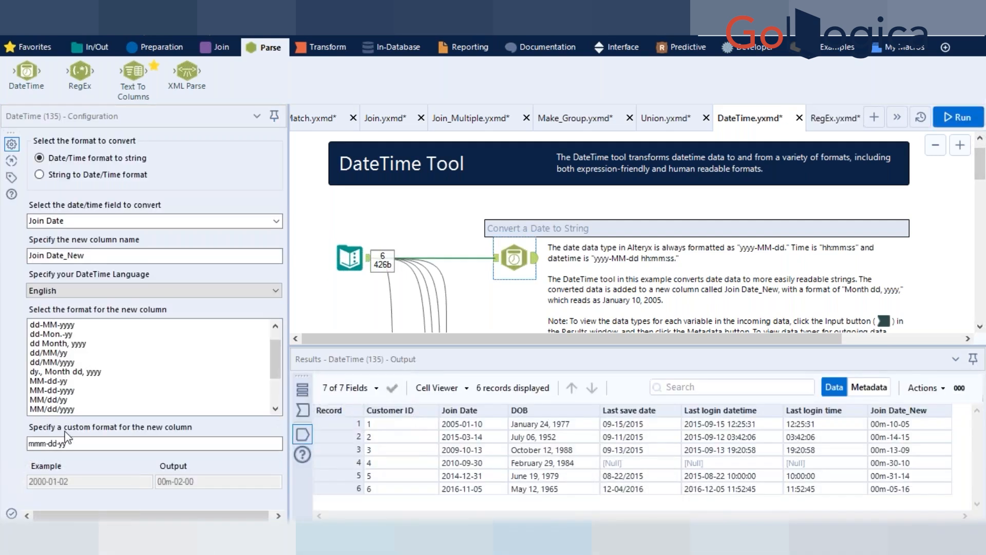
# Step: Replace the month part of the custom format with uppercase MM, giving MM-dd-yy, and rerun the workflow
pyautogui.click(48, 443)
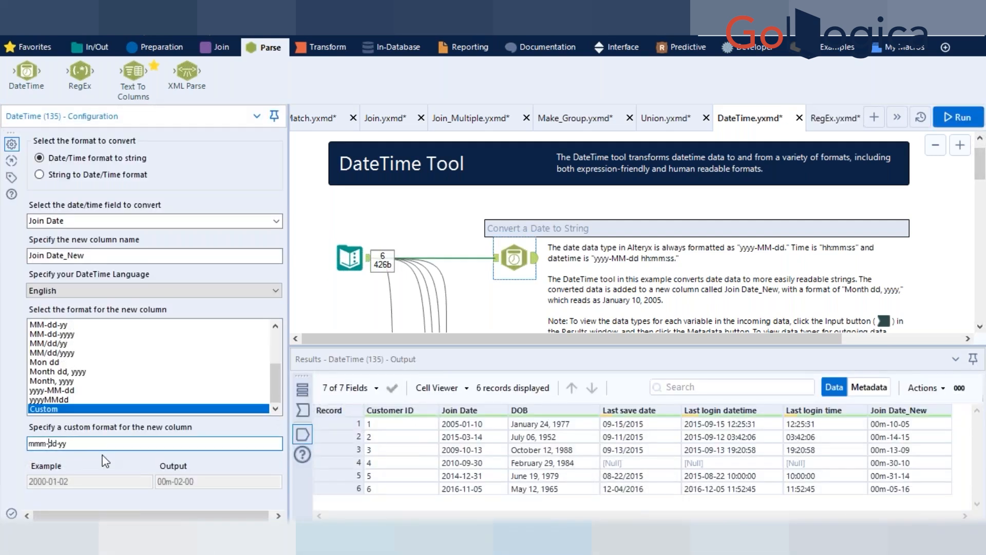
pyautogui.press('BackSpace')
pyautogui.press('BackSpace')
pyautogui.press('BackSpace')
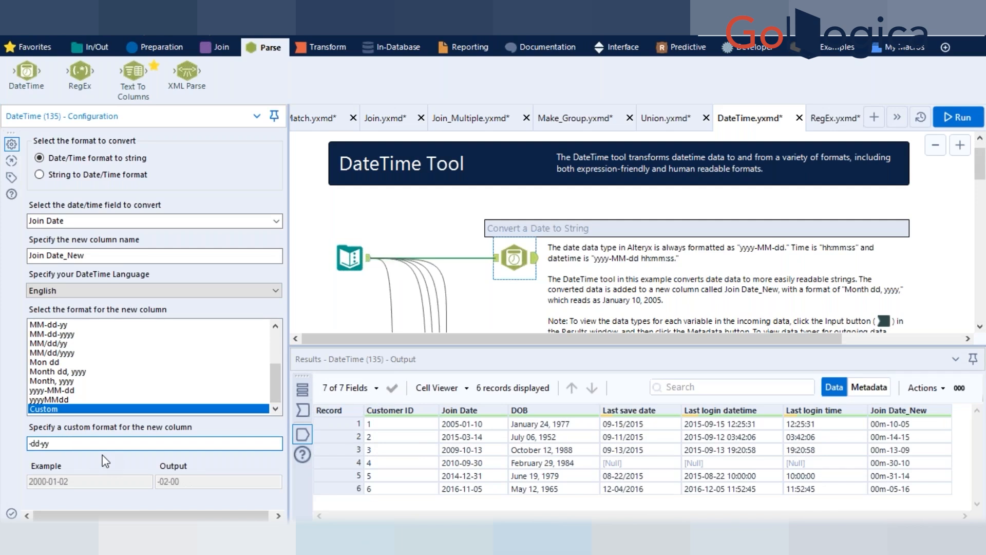
pyautogui.write('MM')
pyautogui.hotkey('ctrl', 'r')
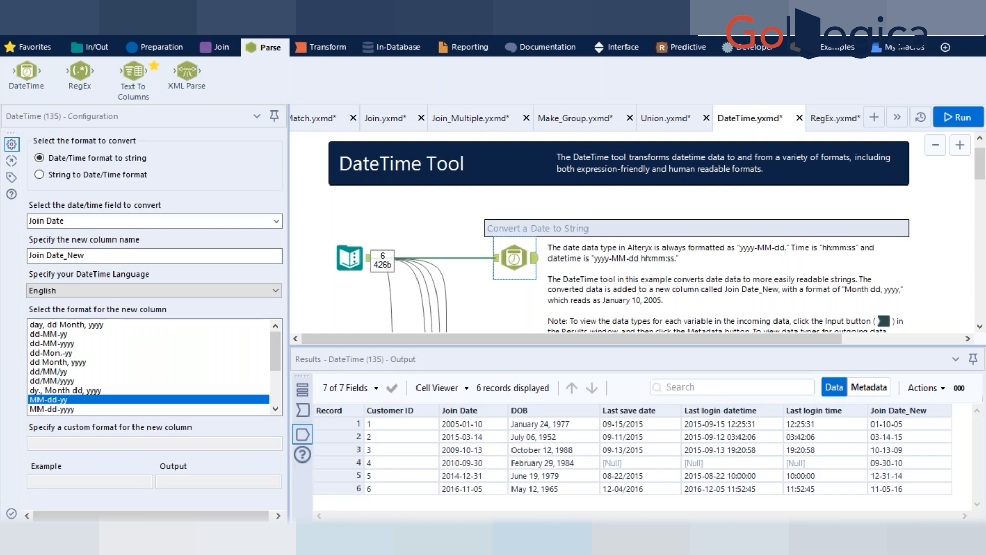
# Step: Switch the Join Date_New column's format back to Custom
pyautogui.scroll(-3, 137, 362)
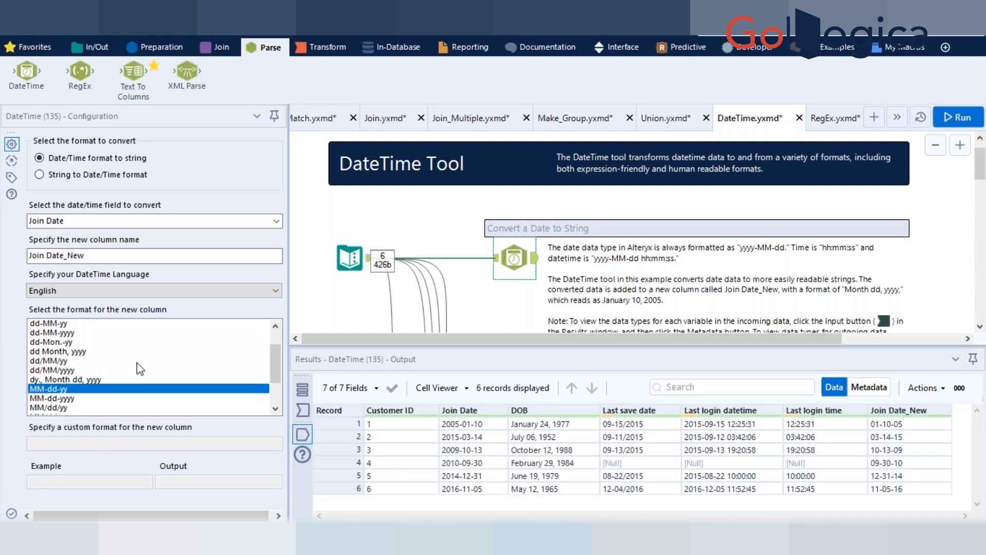
pyautogui.click(76, 409)
pyautogui.scroll(-3, 77, 405)
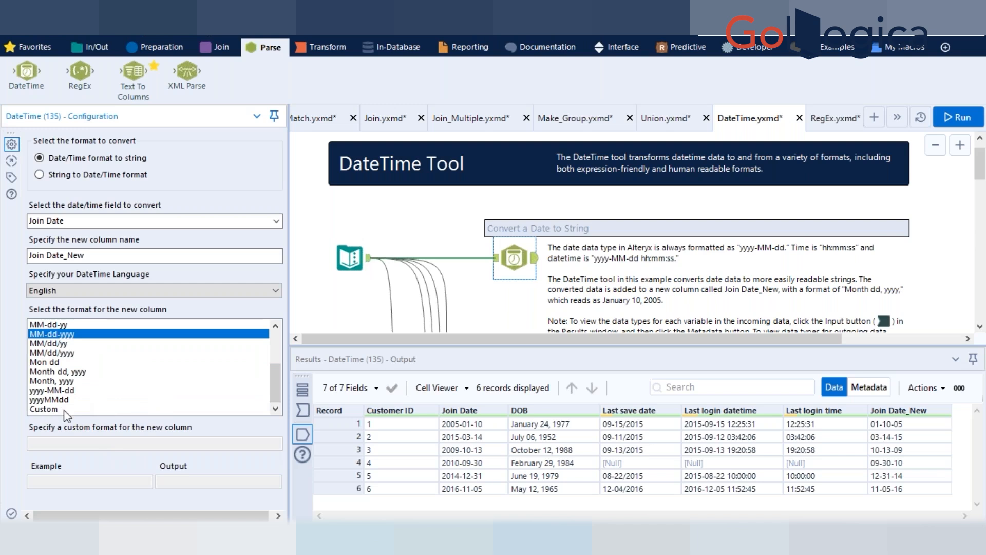
pyautogui.click(64, 409)
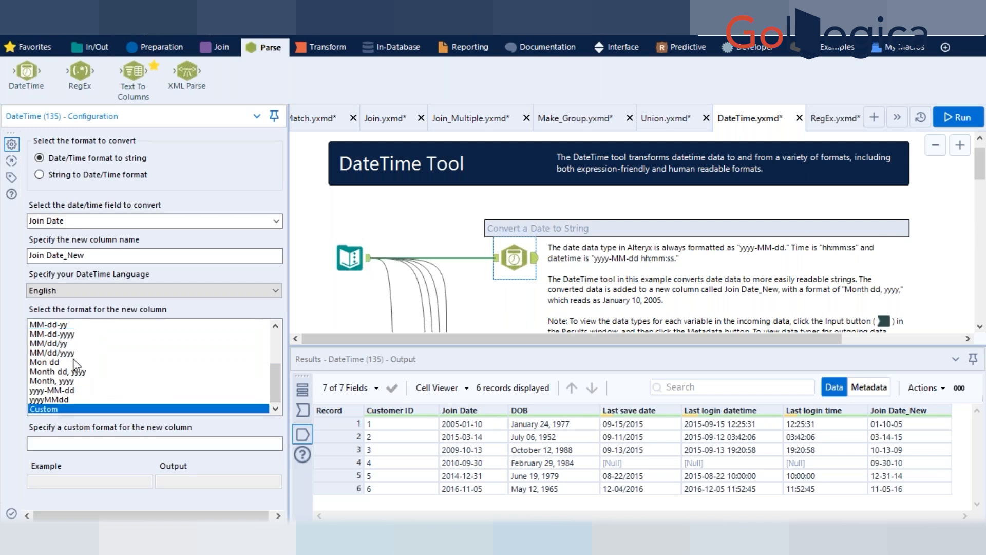